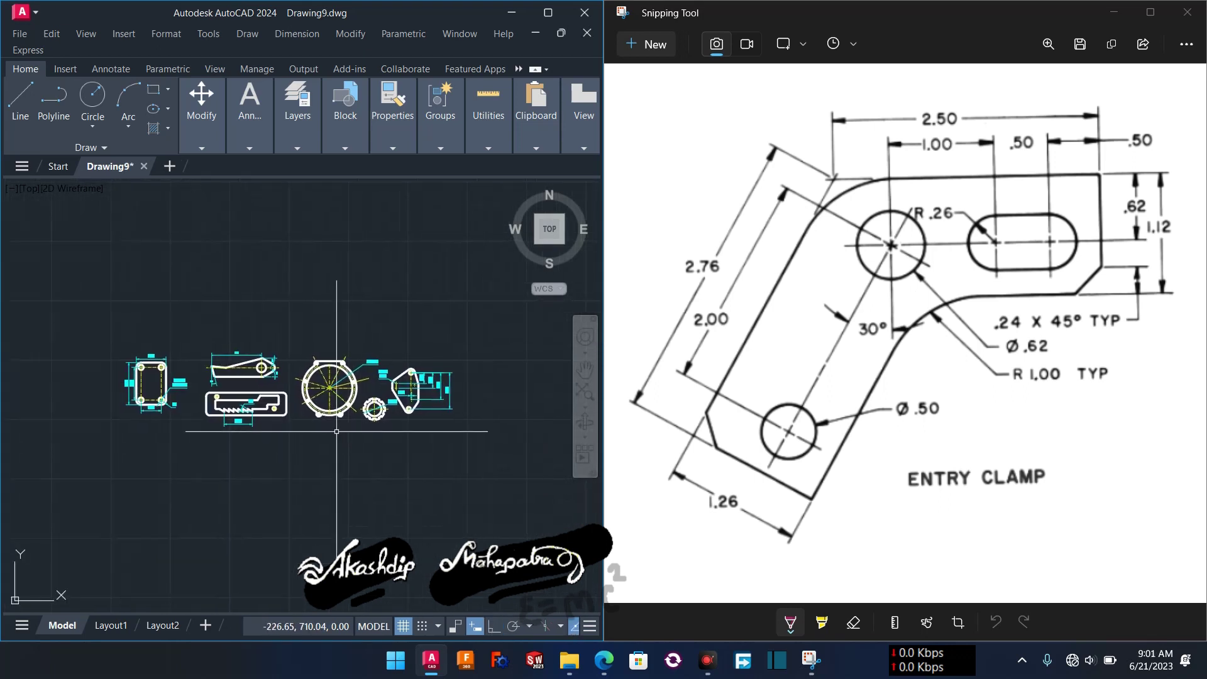
Look over the row of previously drawn parts, checking the lever and the sawtooth plate together.
scroll(336, 432, "up", 2)
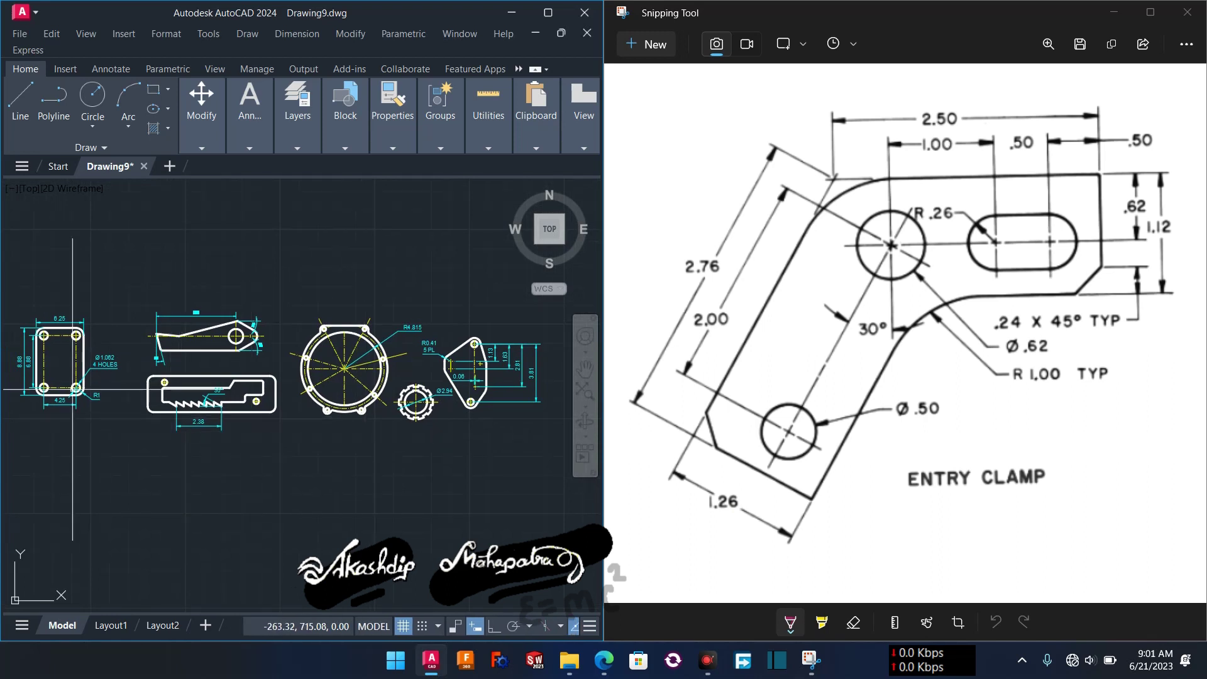
left_click(20, 300)
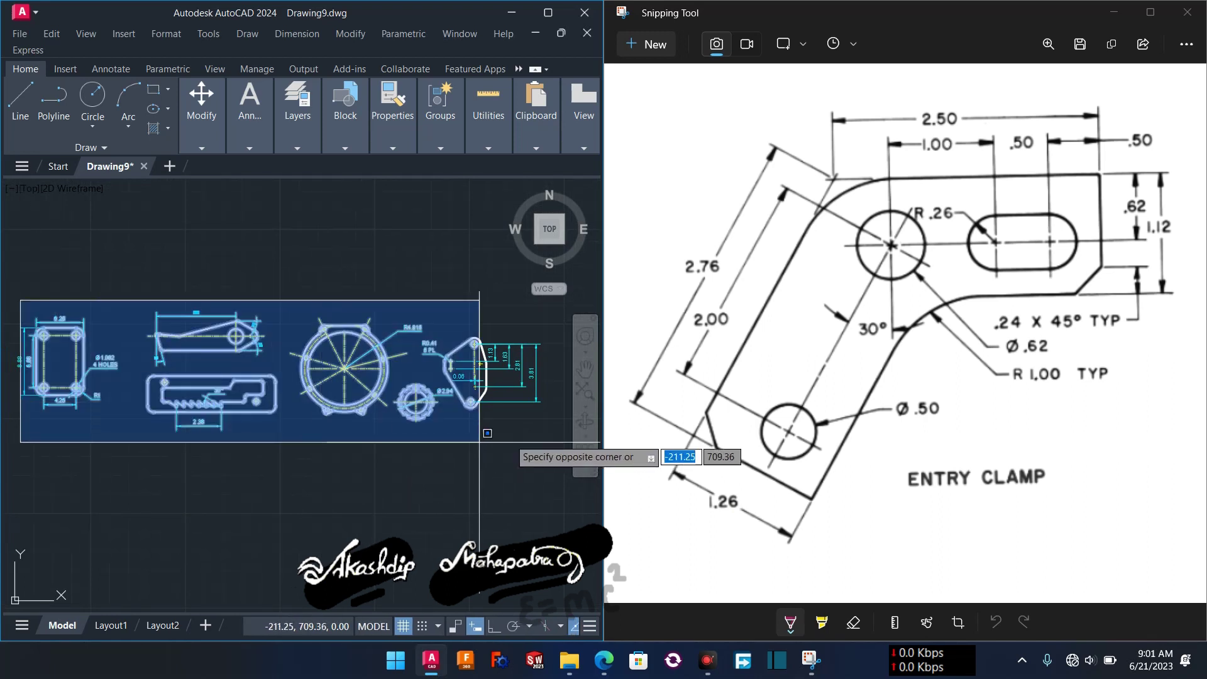
left_click(574, 440)
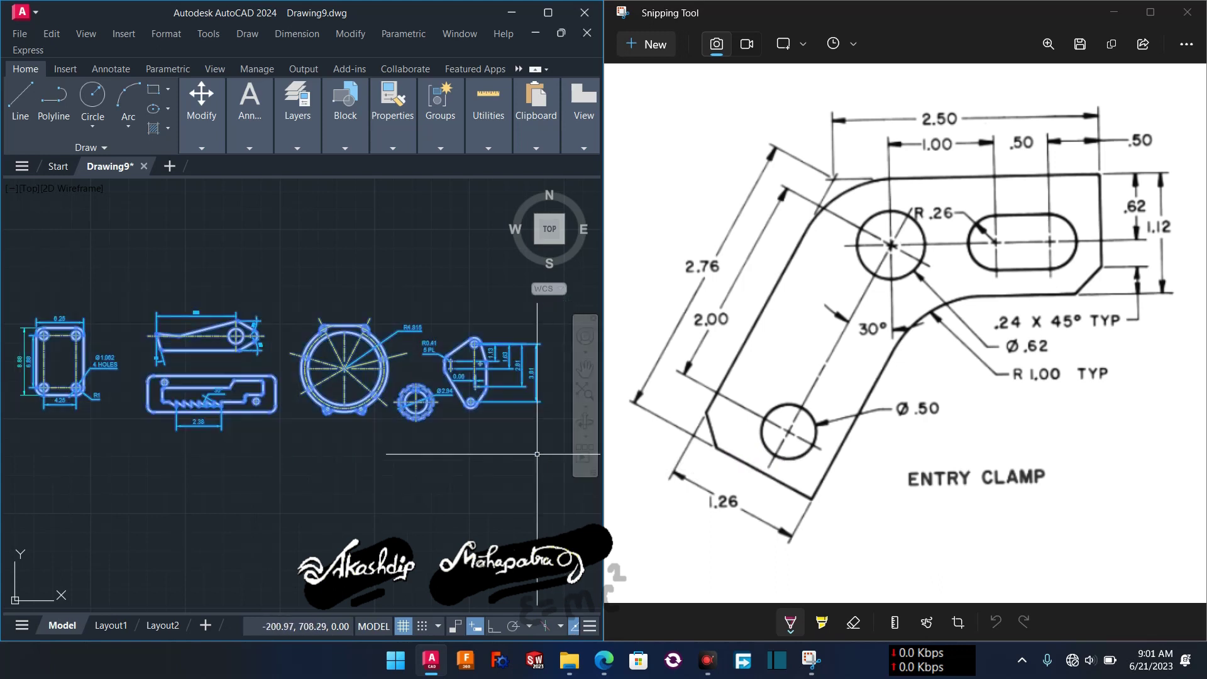
scroll(373, 467, "up", 3)
scroll(373, 468, "down", 3)
key("Escape")
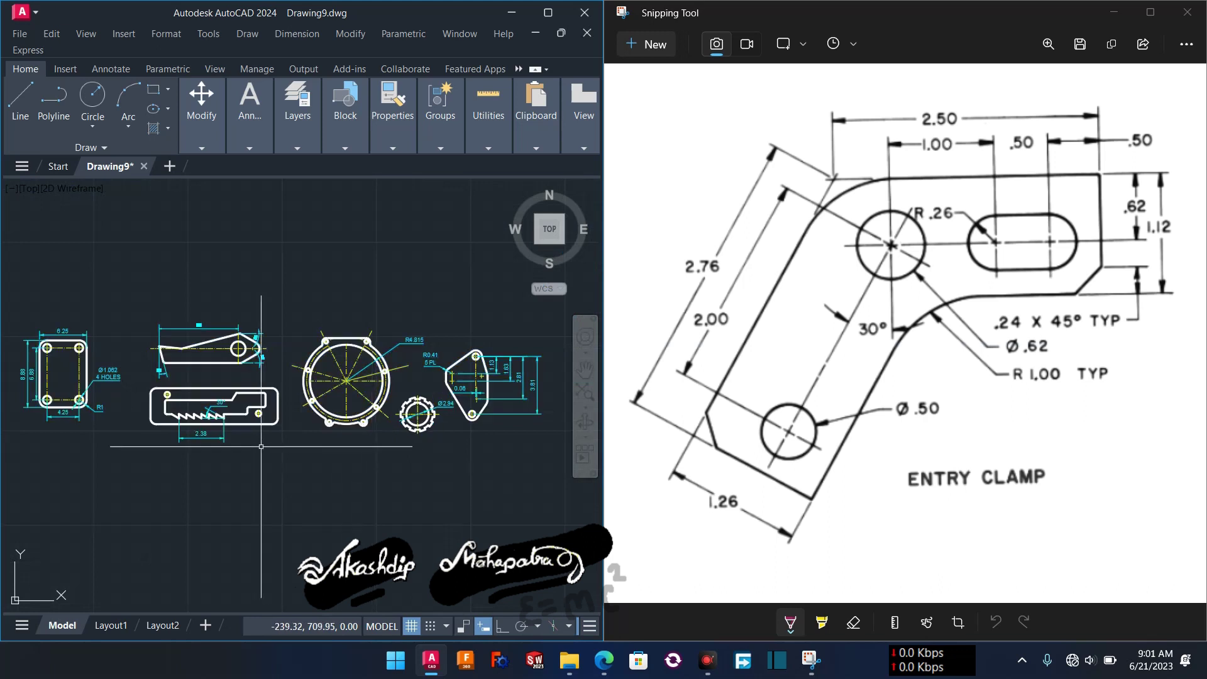
scroll(183, 343, "up", 2)
left_click(131, 300)
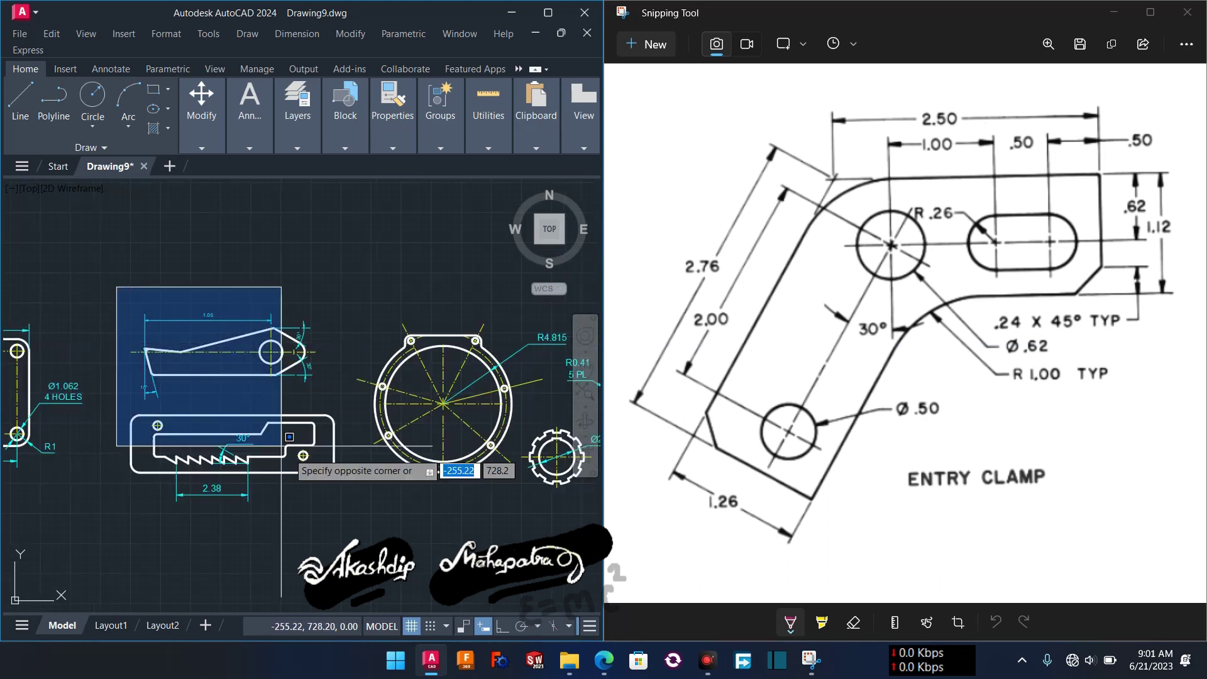
left_click(345, 501)
key("Escape")
Examine the lever's angled nose with its 30° dimensions and the sawtooth edge of the plate below it.
scroll(308, 395, "up", 5)
scroll(308, 395, "down", 2)
middle_click_drag(308, 396, 347, 495)
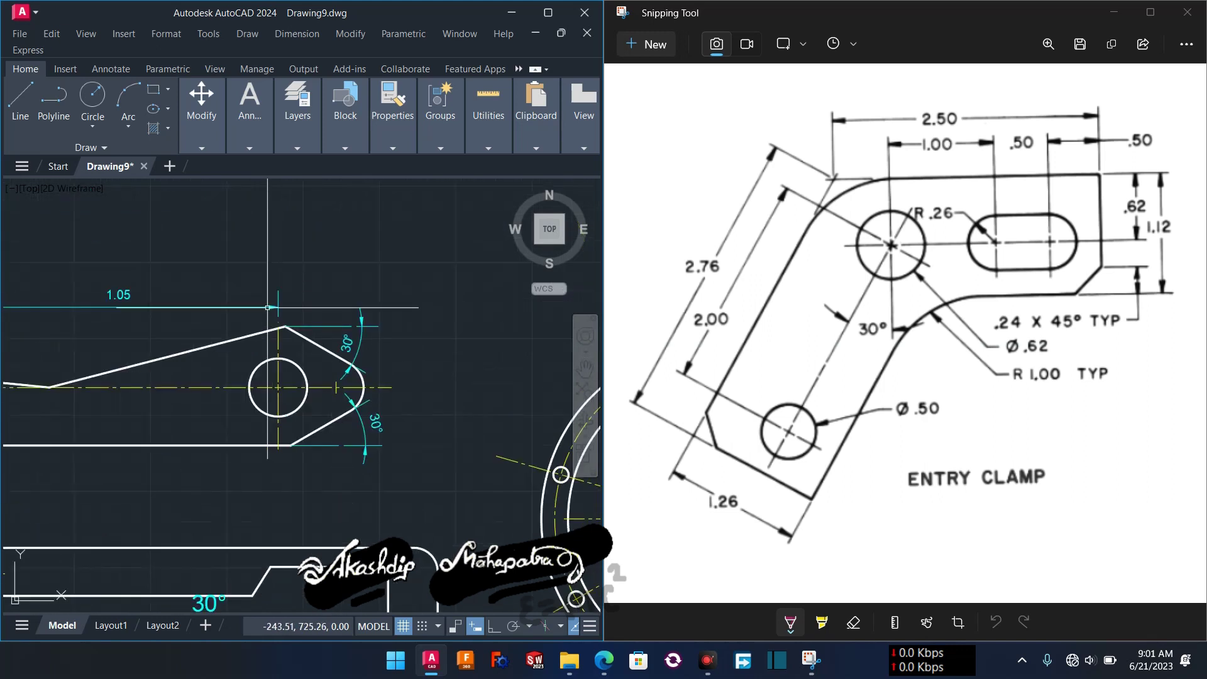
left_click(254, 275)
left_click(432, 515)
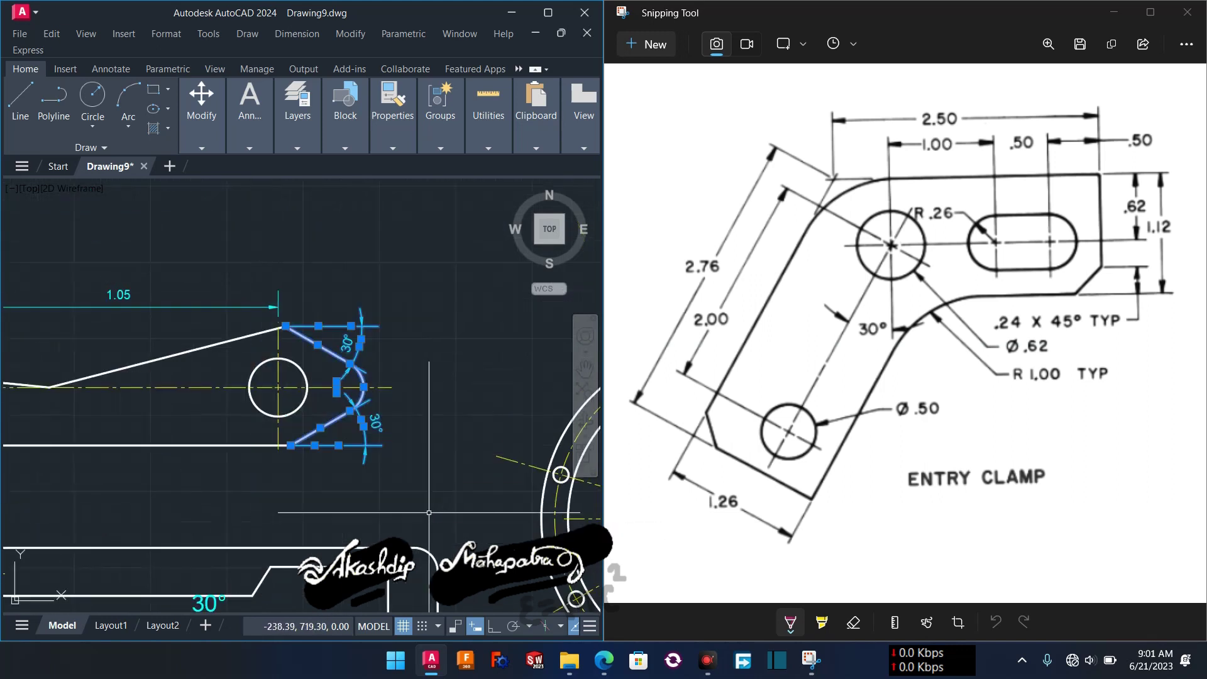
key("Escape")
middle_click_drag(401, 509, 495, 279)
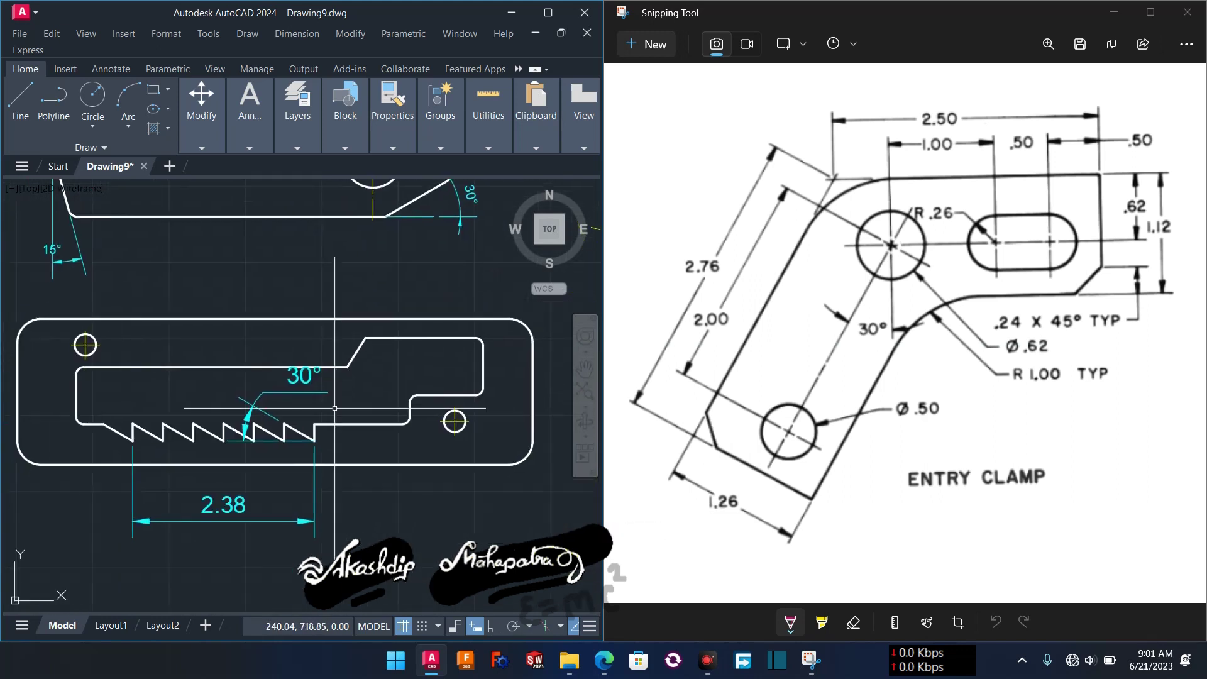
left_click(98, 406)
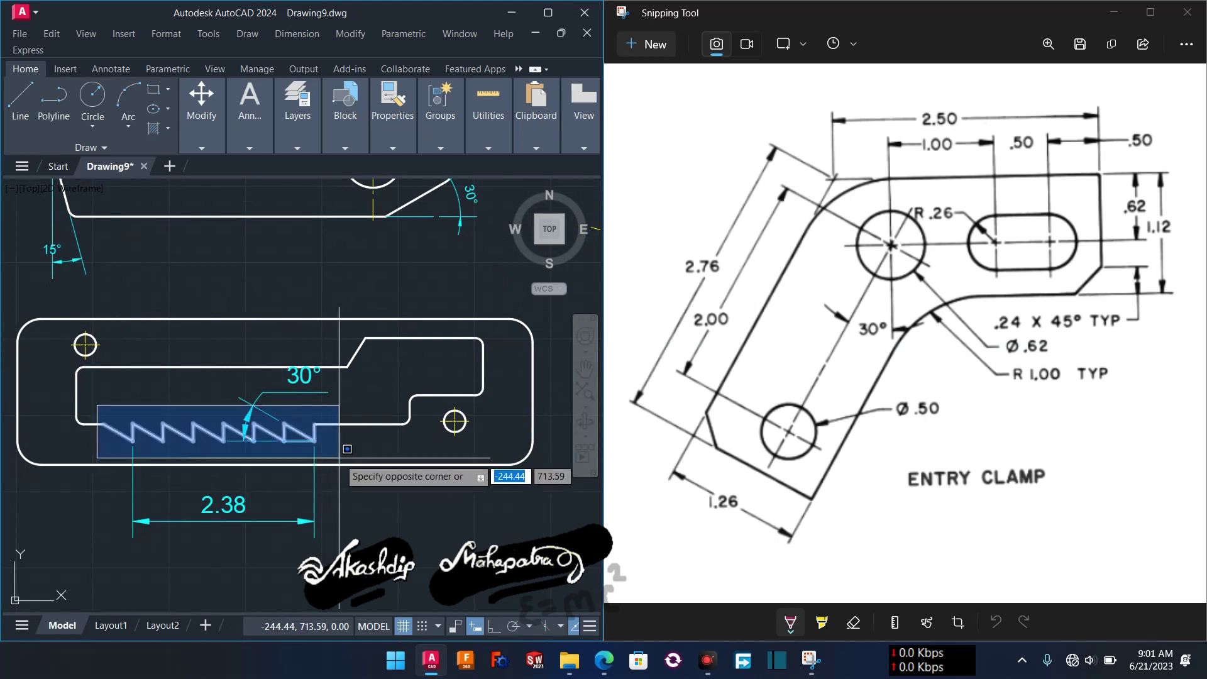
left_click(346, 467)
key("Escape")
Examine the circular flange's upper lugs, the notched ring and the dimensioned bracket beside it.
scroll(387, 540, "down", 3)
middle_click_drag(388, 541, 39, 528)
scroll(157, 365, "up", 3)
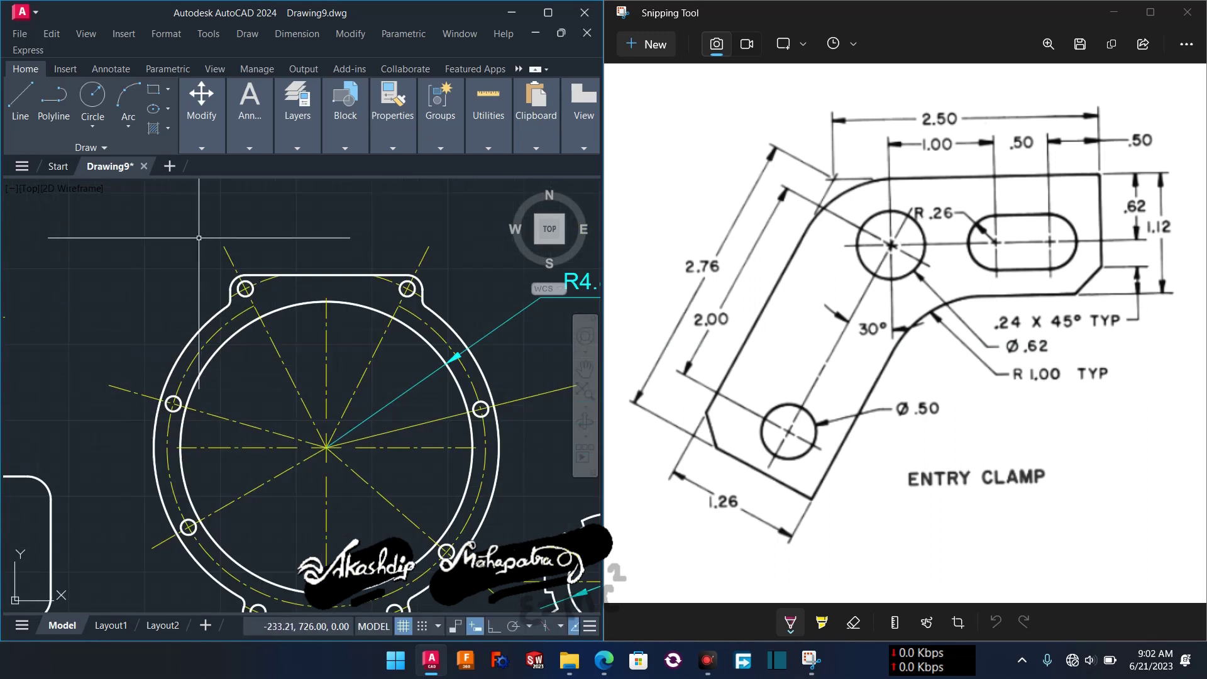
left_click(198, 237)
left_click(462, 337)
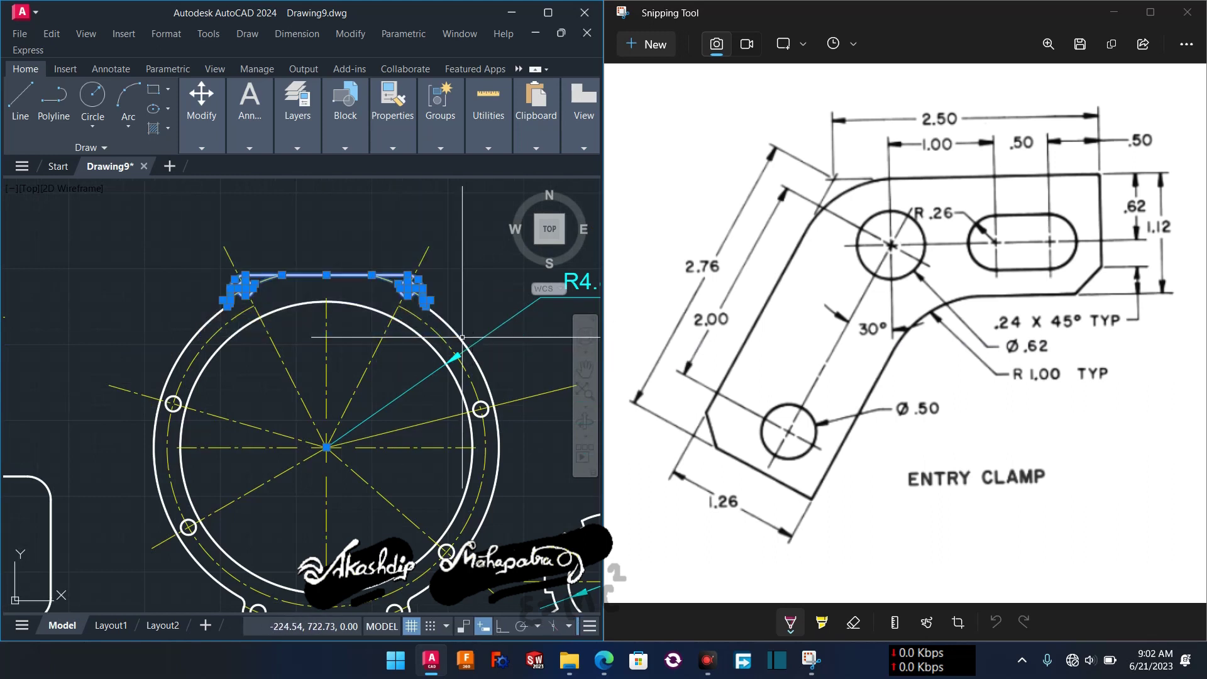
key("Delete")
scroll(462, 337, "down", 3)
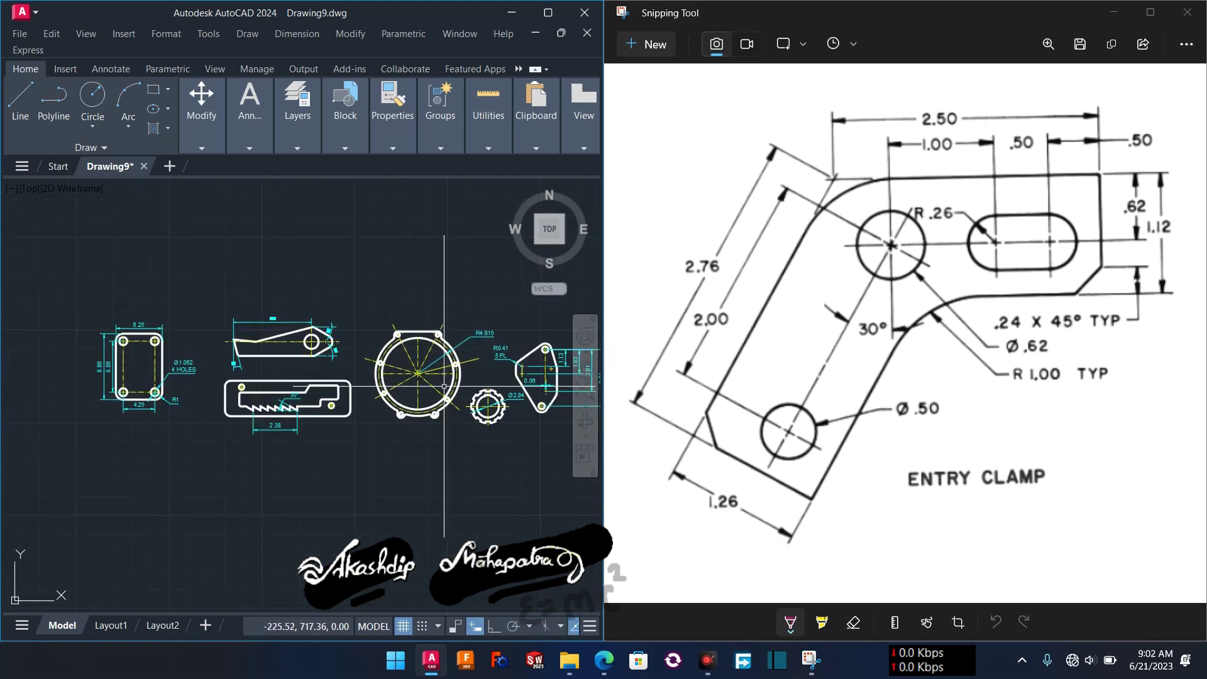
scroll(444, 389, "up", 2)
middle_click_drag(566, 402, 262, 399)
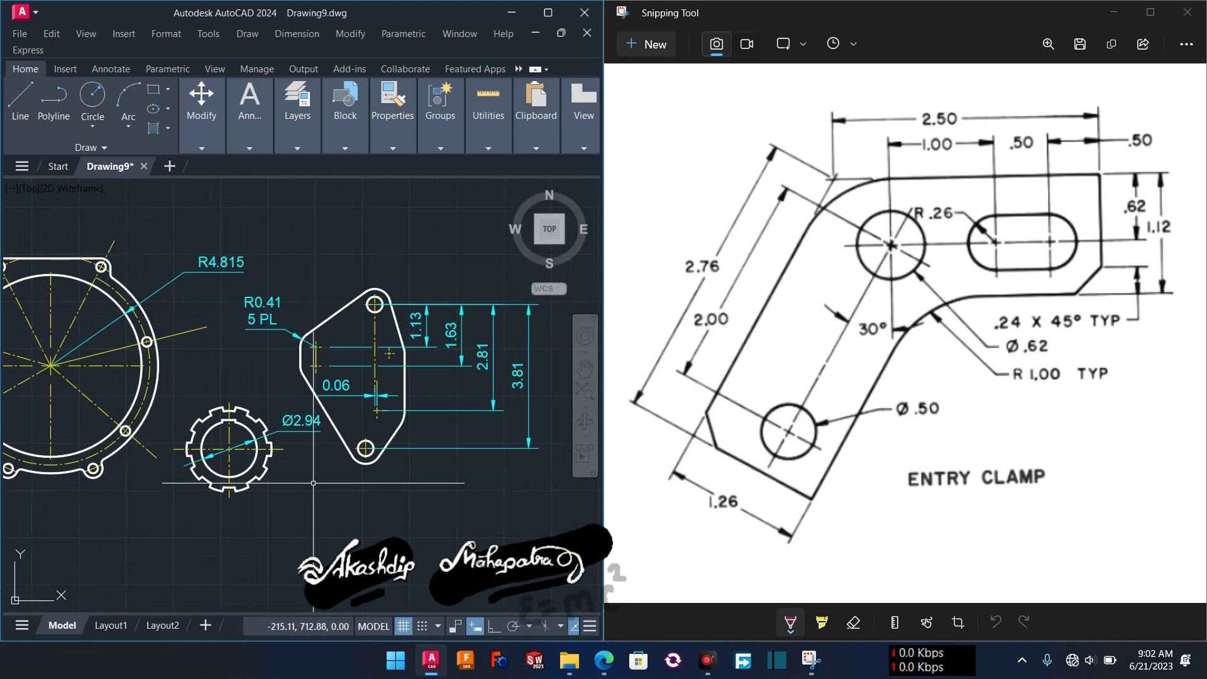
In Snipping Tool, mark the entry clamp's vertical end edge and circle its 1.12 dimension on the reference drawing.
middle_click_drag(400, 478, 230, 486)
middle_click_drag(346, 496, 32, 501)
middle_click_drag(192, 499, 21, 495)
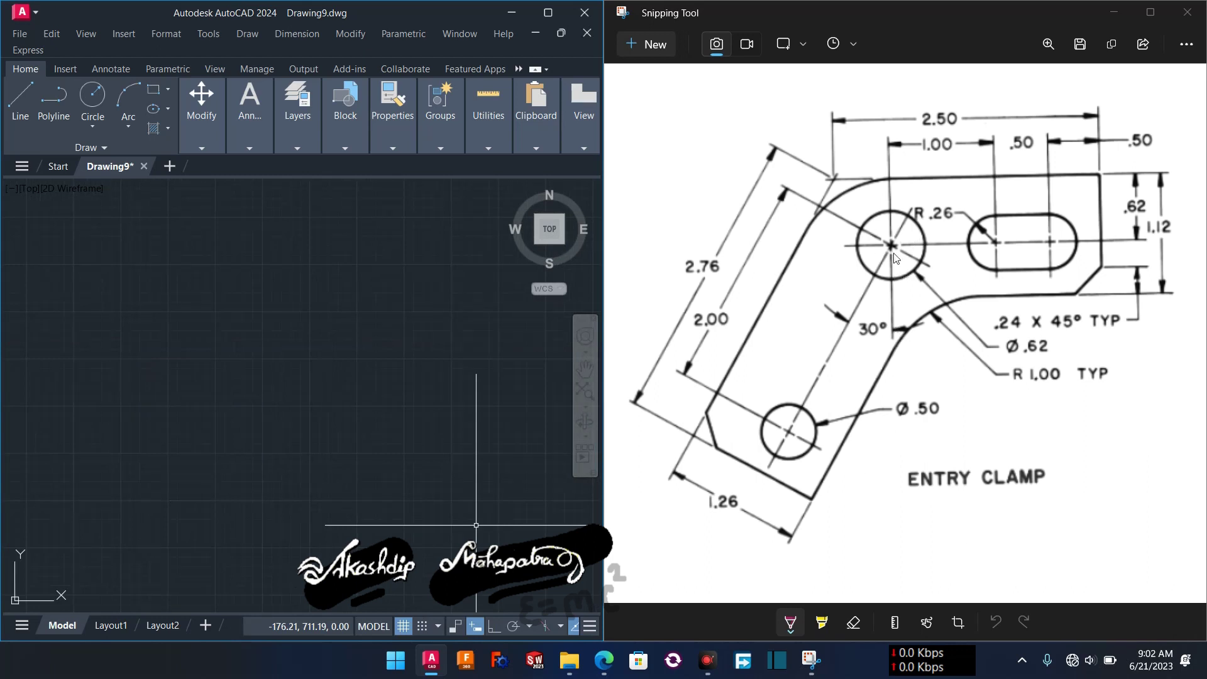
left_click(1099, 174)
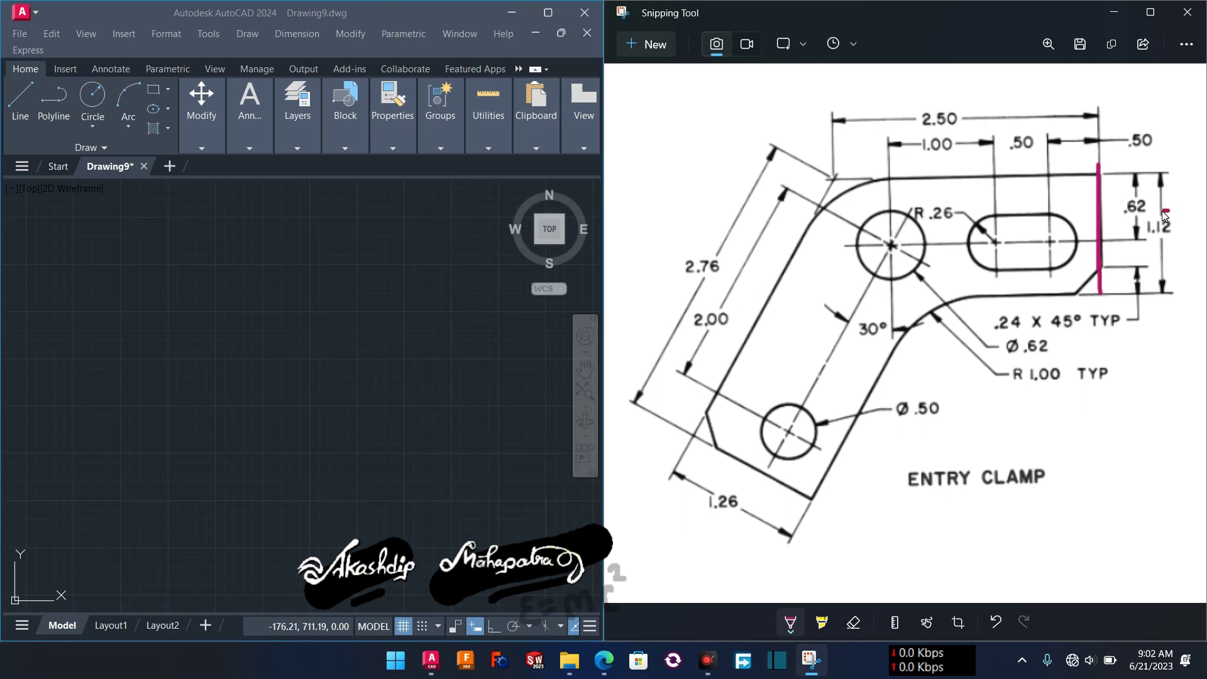
In AutoCAD, draw a vertical line 1.12 long downward in the empty area beside the finished parts.
left_click(287, 450)
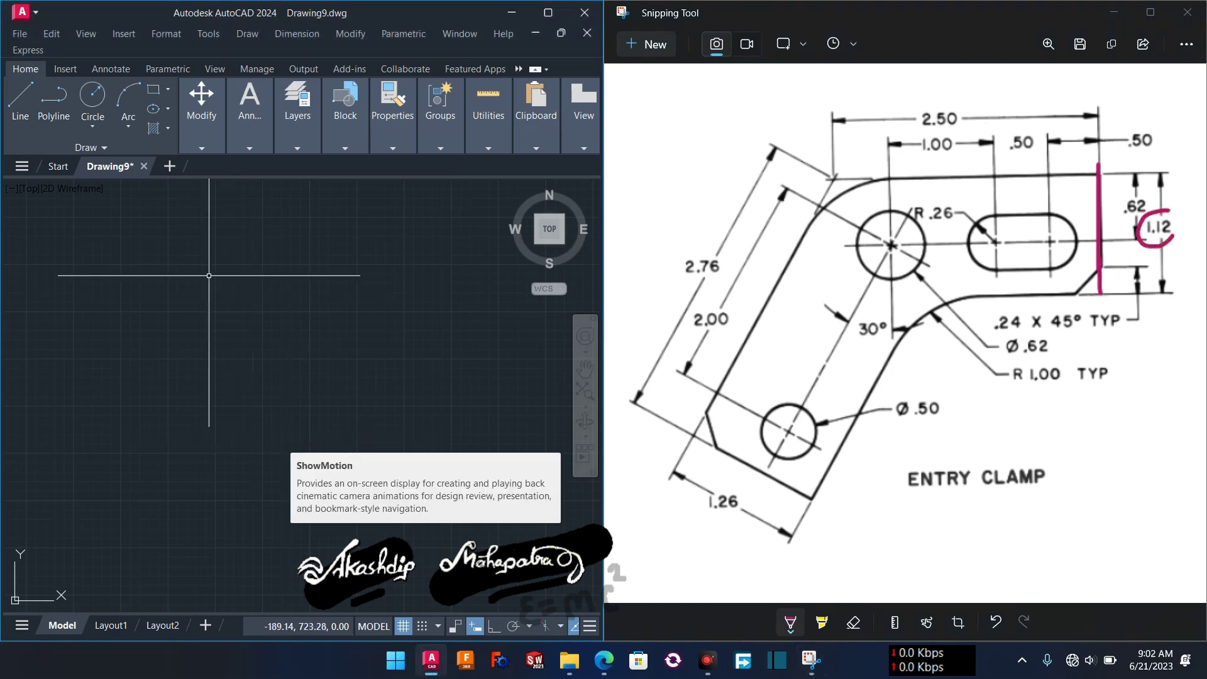
type("l")
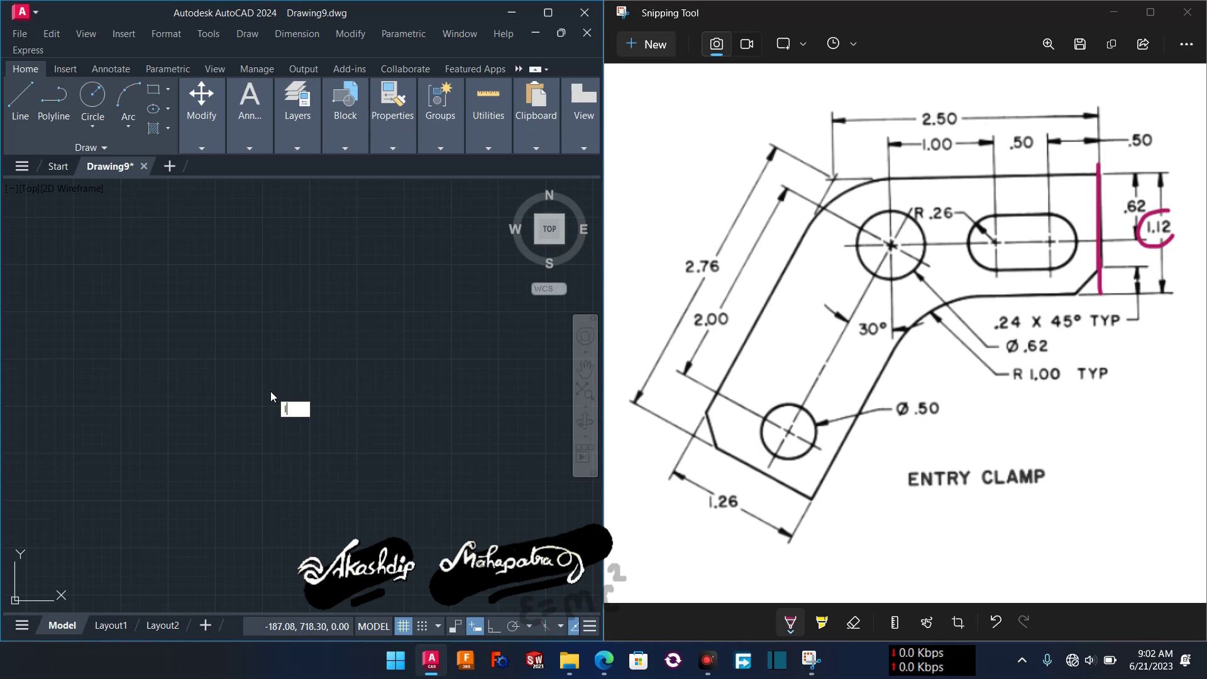
key("Return")
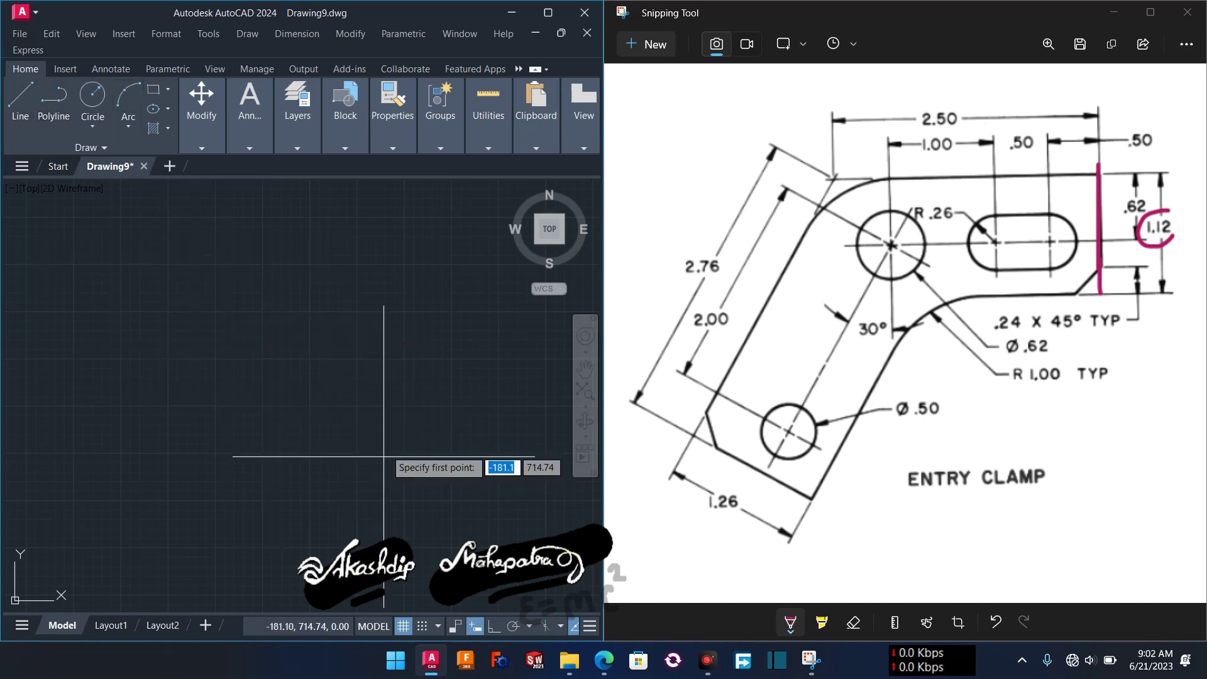
left_click(428, 293)
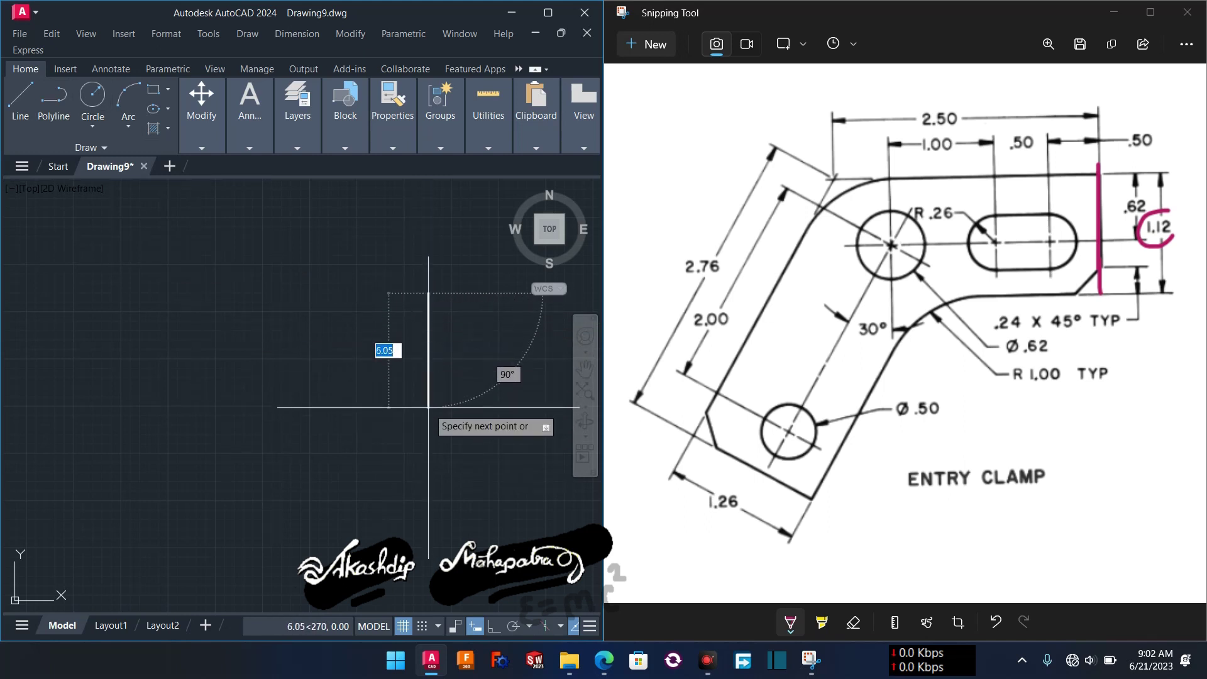
type("1.12")
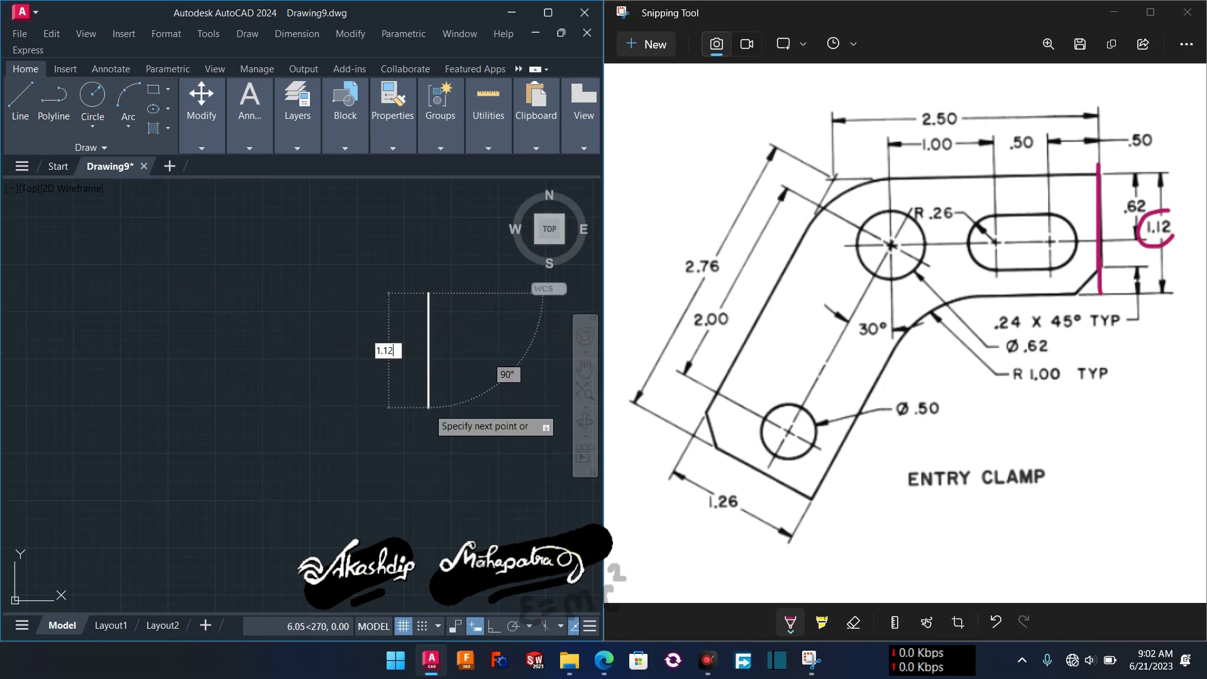
key("Return")
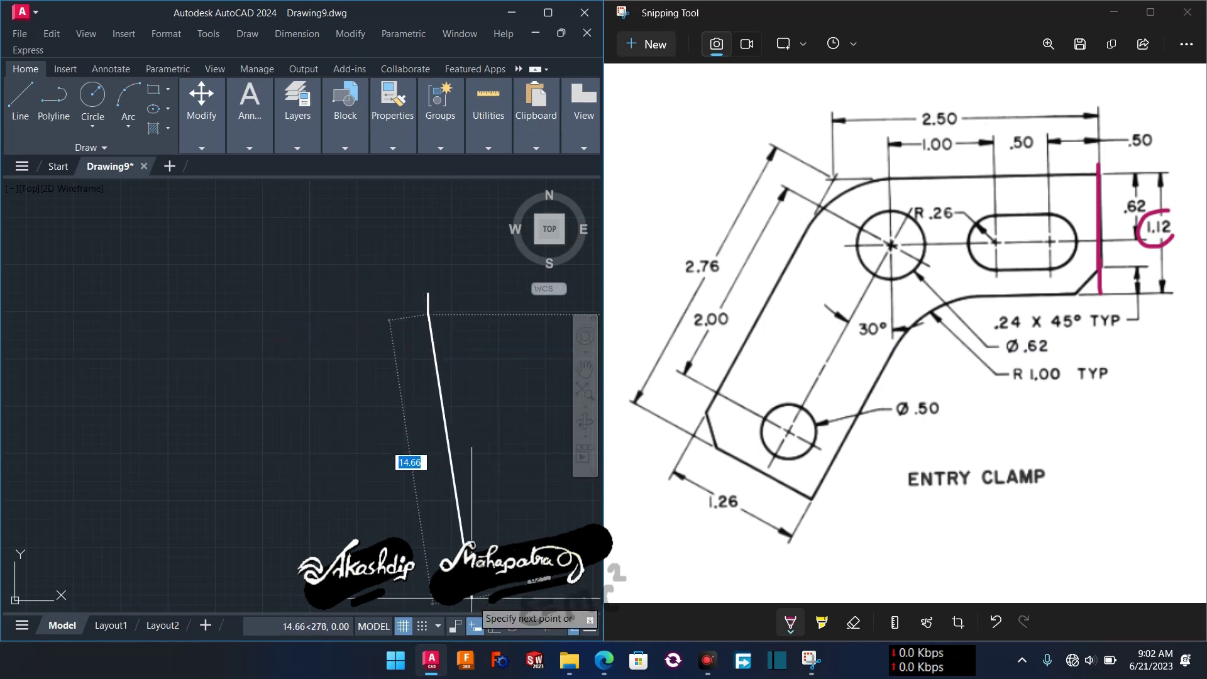
Turn on Ortho mode for the line, and circle the 2.50 overall length on the reference drawing in Snipping Tool.
left_click(494, 626)
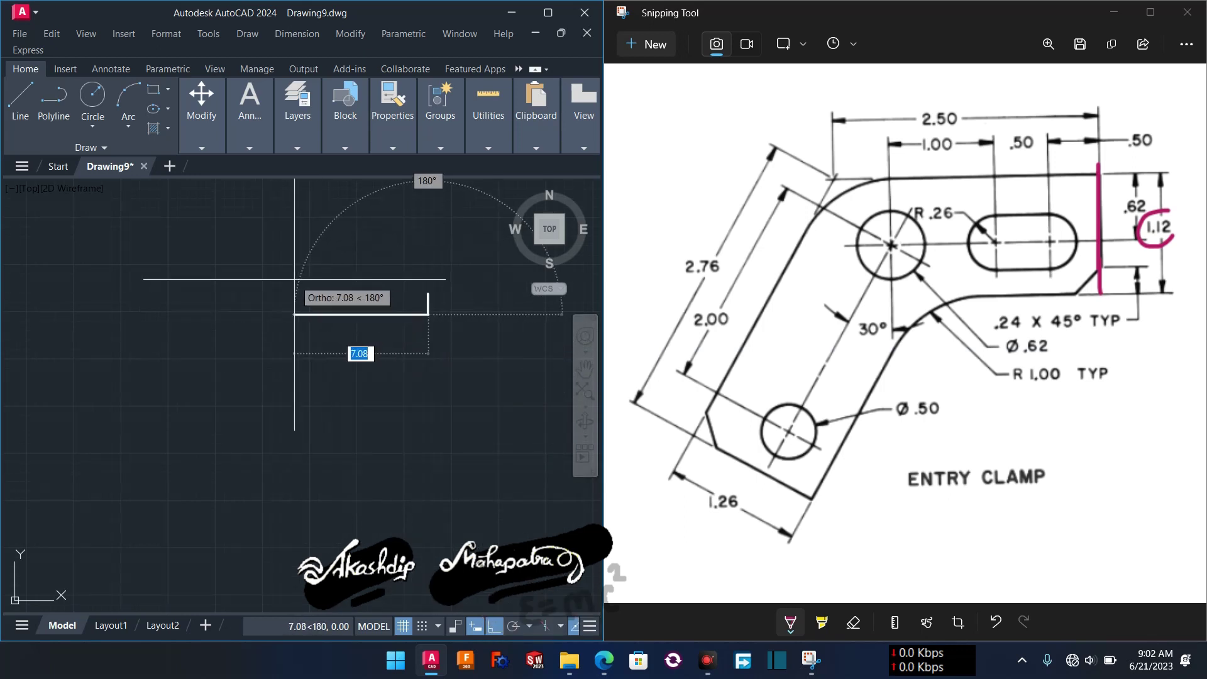
scroll(334, 310, "up", 4)
mouse_move(334, 311)
middle_mouse_down()
mouse_move(199, 330)
mouse_move(219, 321)
middle_mouse_up()
scroll(190, 322, "up", 2)
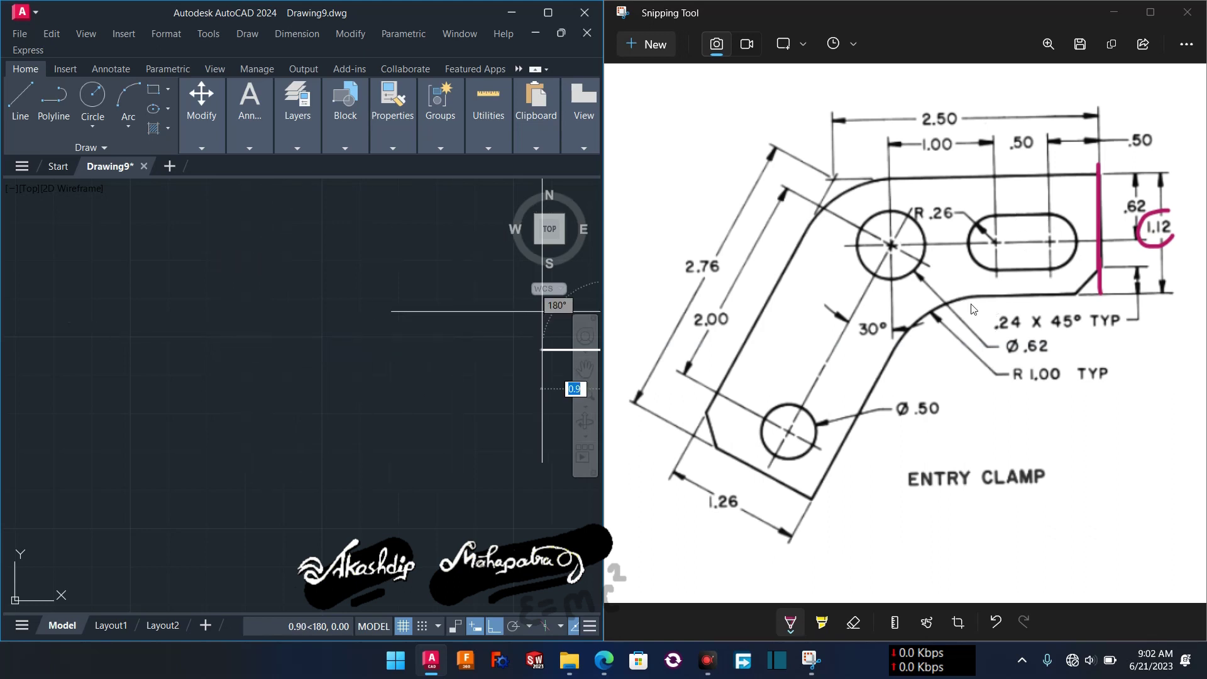
left_click(917, 111)
mouse_move(922, 103)
left_mouse_down()
mouse_move(905, 119)
mouse_move(952, 134)
left_mouse_up()
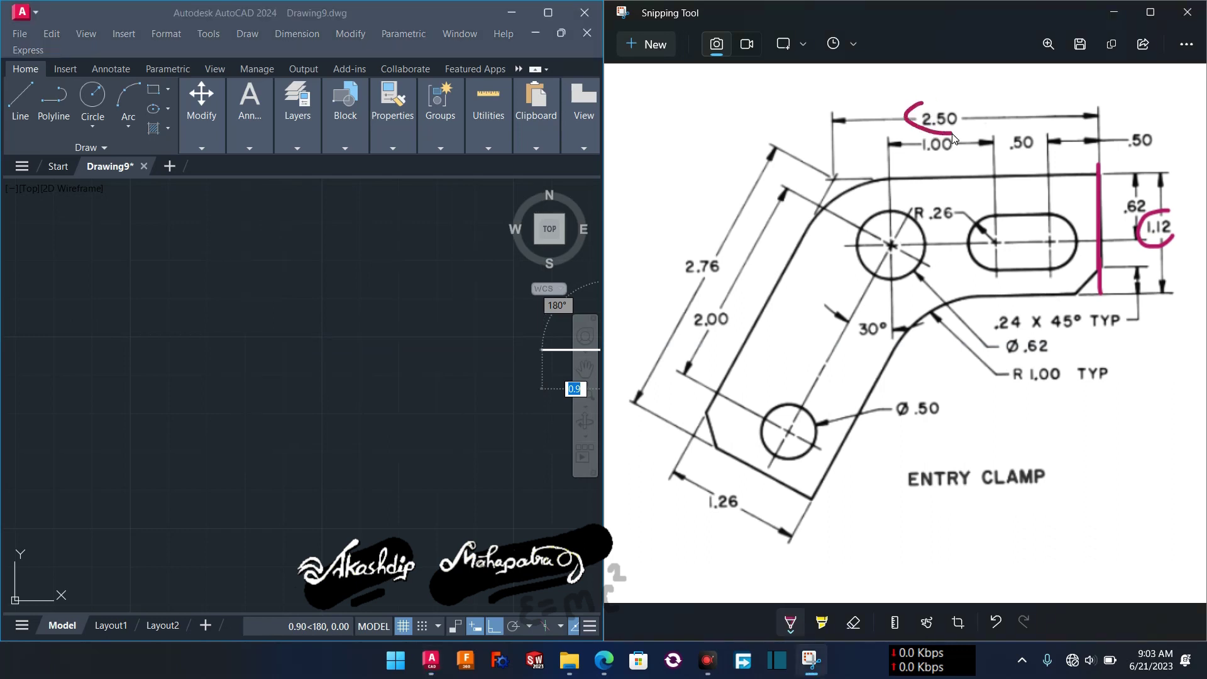
In AutoCAD, continue with a horizontal line 2.50 long to the left from the vertical line's lower end and finish the command.
left_click(292, 371)
mouse_move(266, 342)
middle_mouse_down()
mouse_move(200, 336)
mouse_move(251, 334)
middle_mouse_up()
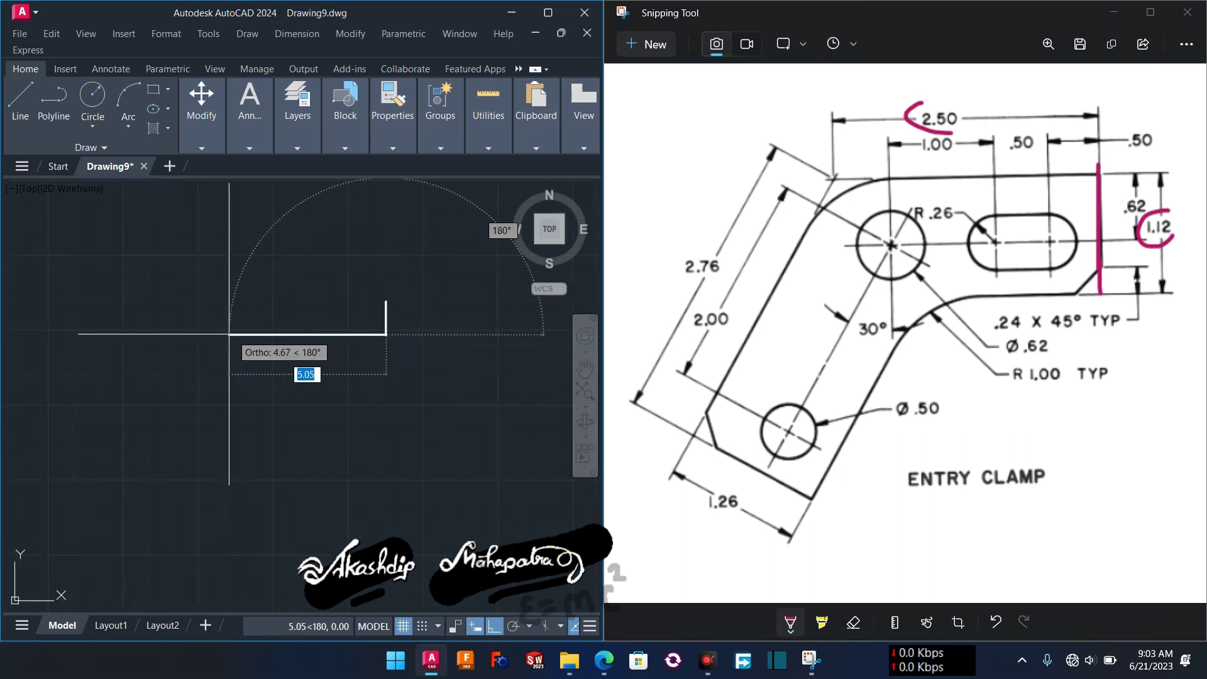
type("2")
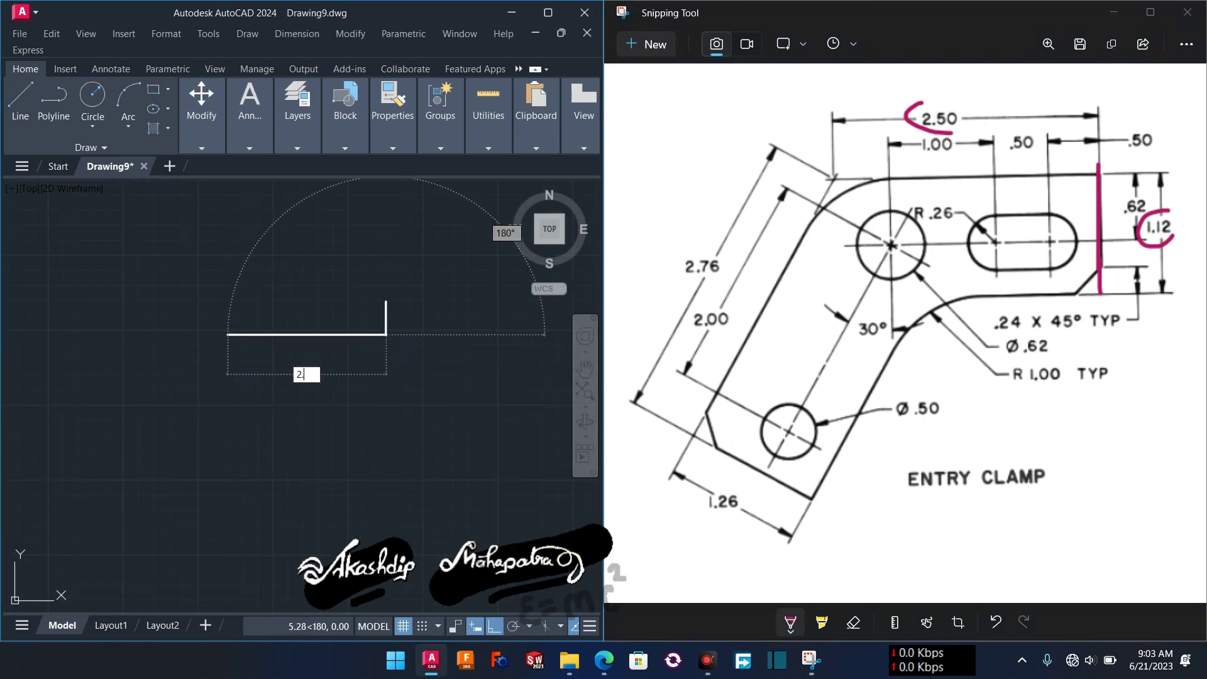
type(".50")
key("Return")
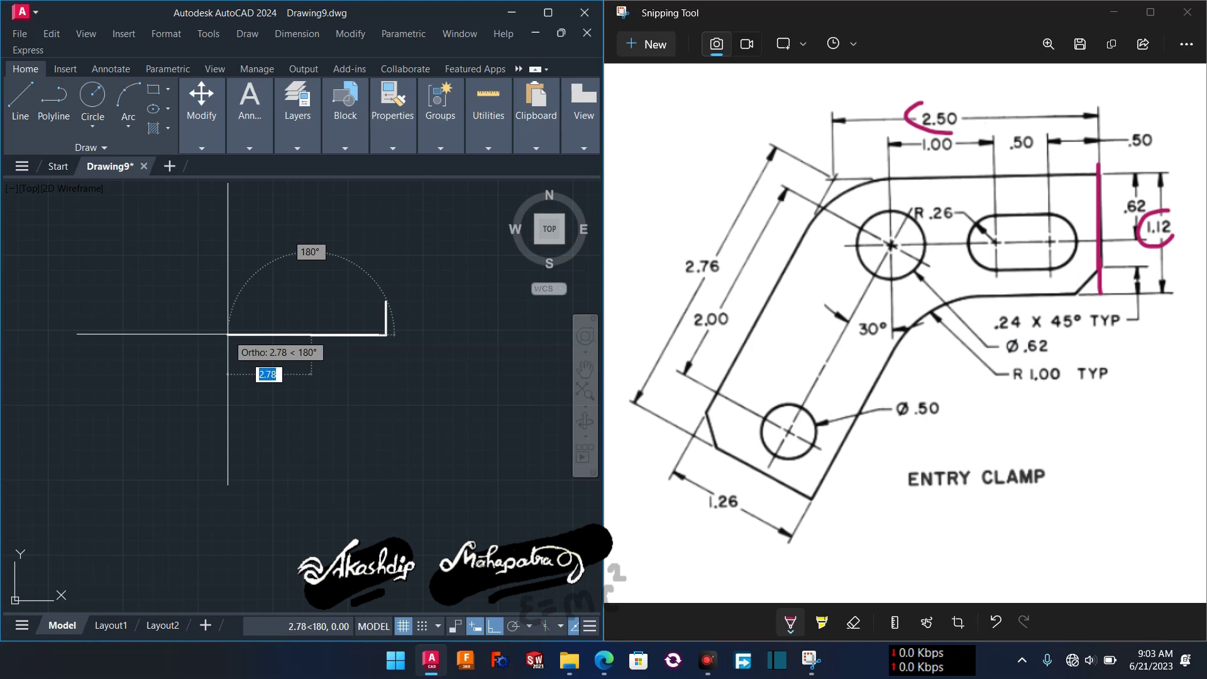
key("Escape")
Draw a second horizontal line 2.5 long to the left from the vertical line's upper end.
scroll(325, 334, "up", 3)
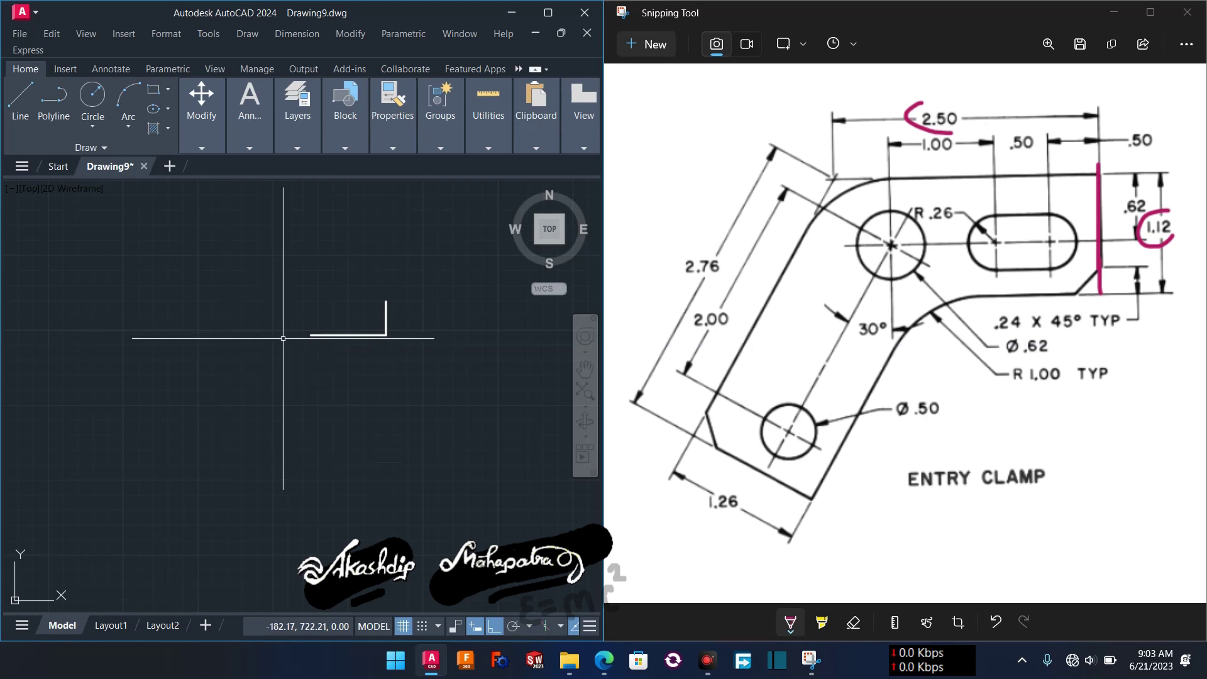
middle_click_drag(327, 333, 326, 370)
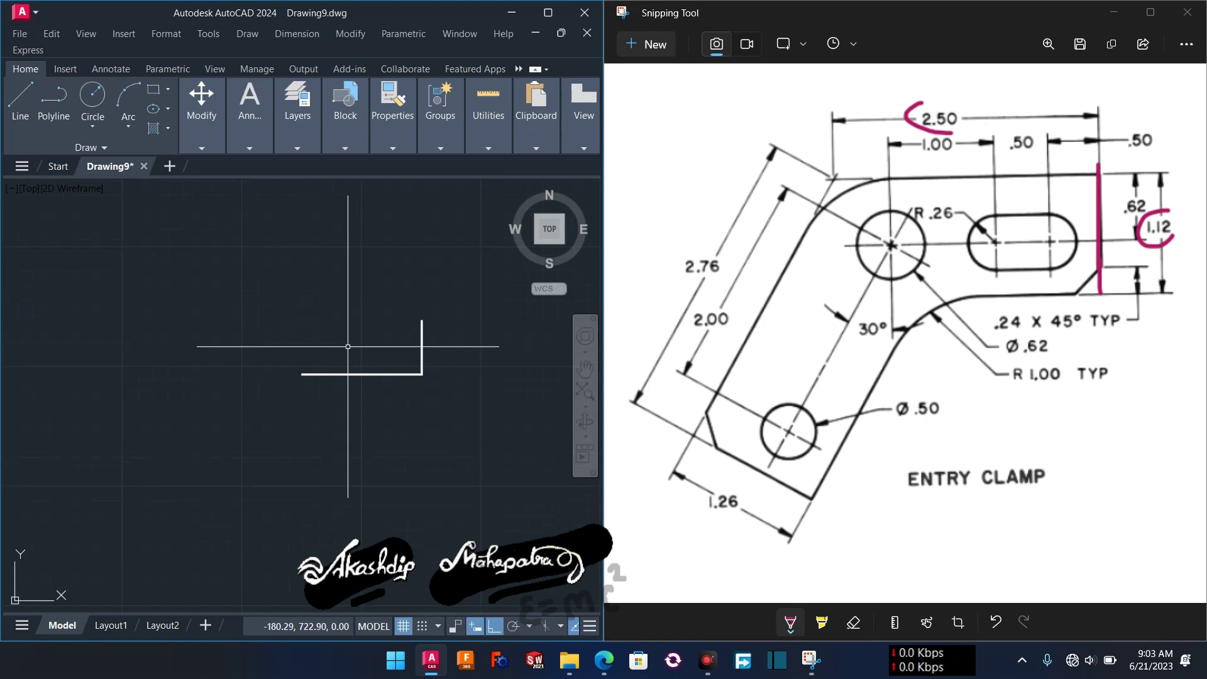
key("Return")
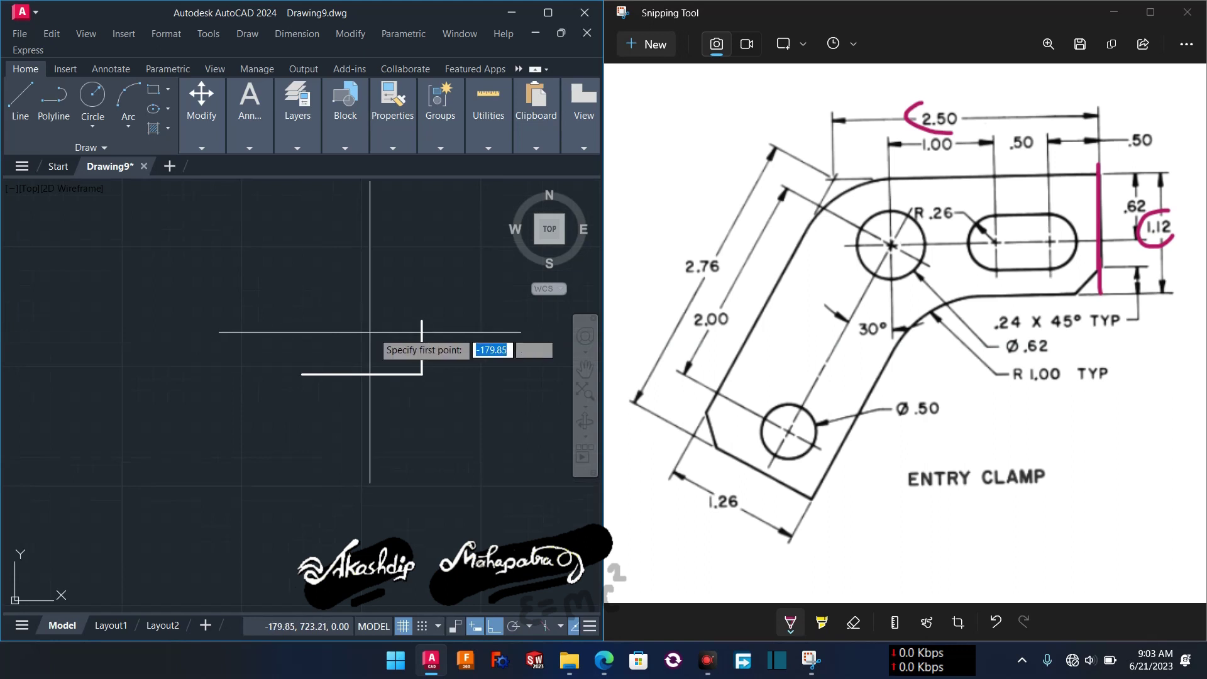
left_click(421, 321)
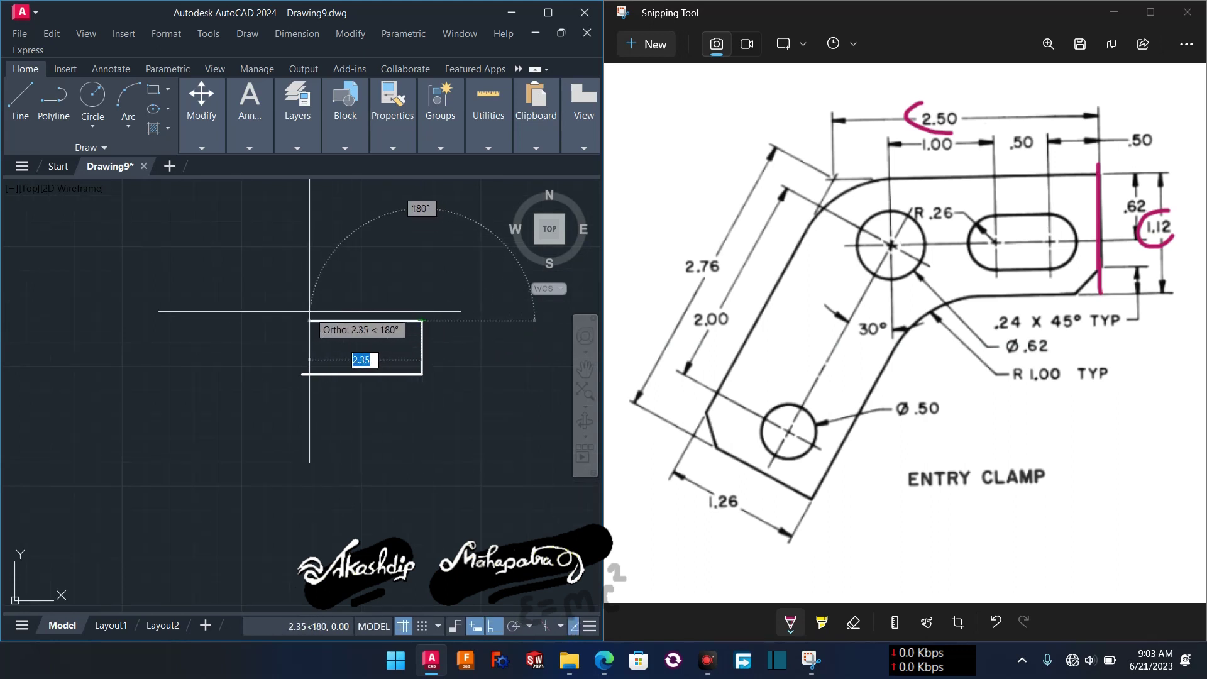
type("2.5")
key("Return")
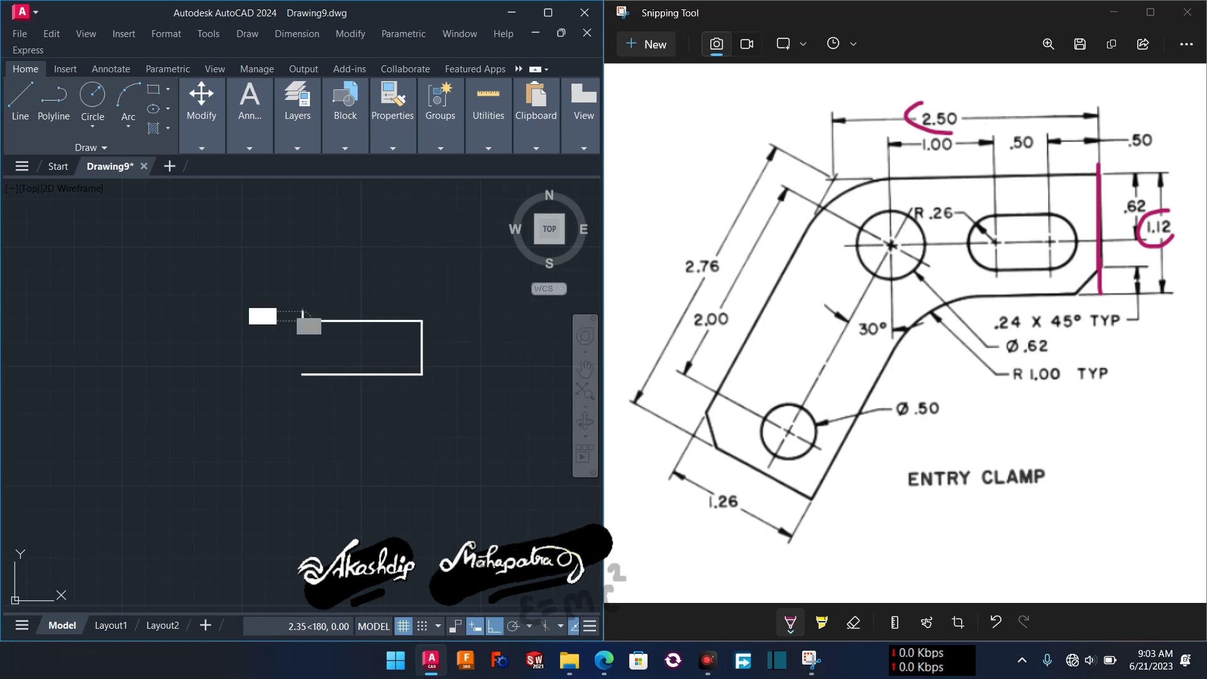
key("Escape")
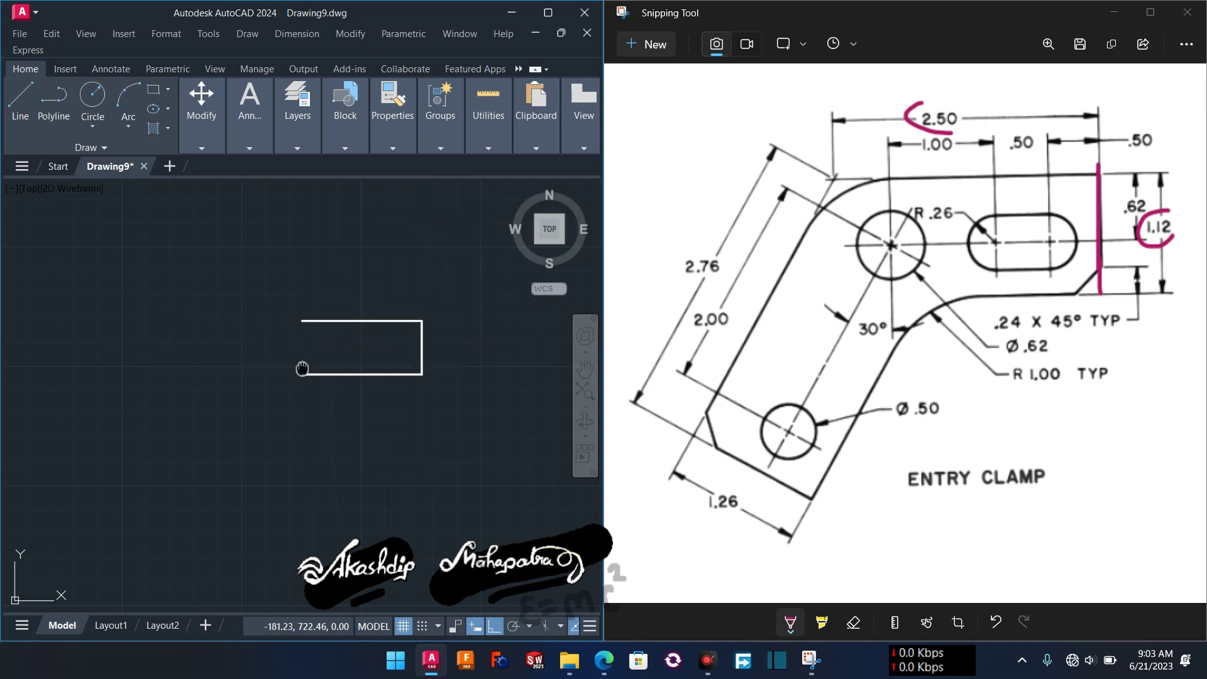
In Snipping Tool, underline the .50 dimension between the slot centre and the end edge on the reference drawing.
middle_click_drag(302, 369, 297, 385)
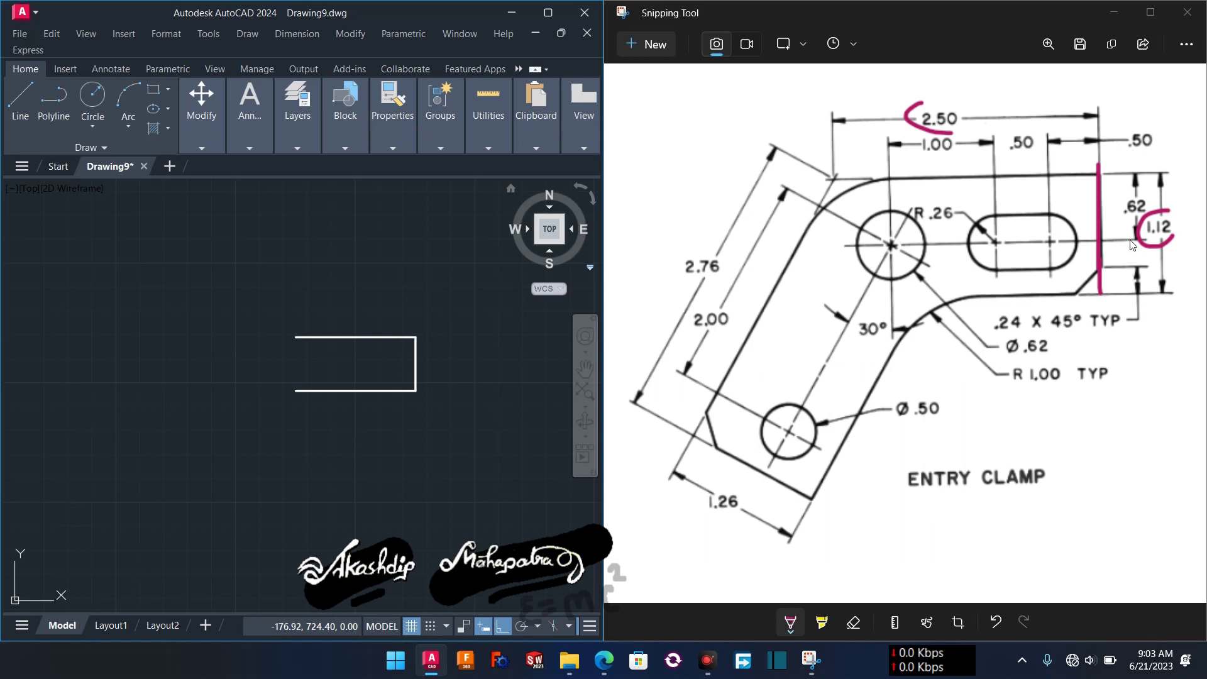
left_click(1143, 160)
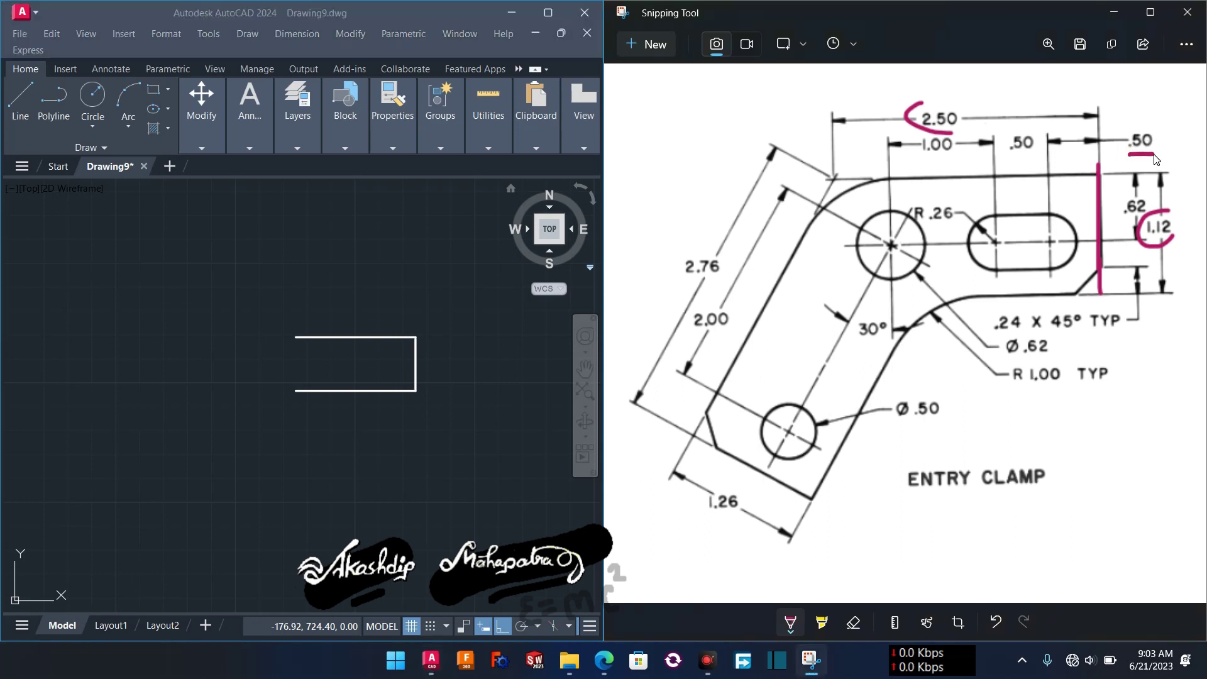
Mark the vertical centre lines of the slot and upper hole on the reference drawing and underline the second .50 and 1.00 dimensions.
left_click_drag(1049, 188, 1049, 275)
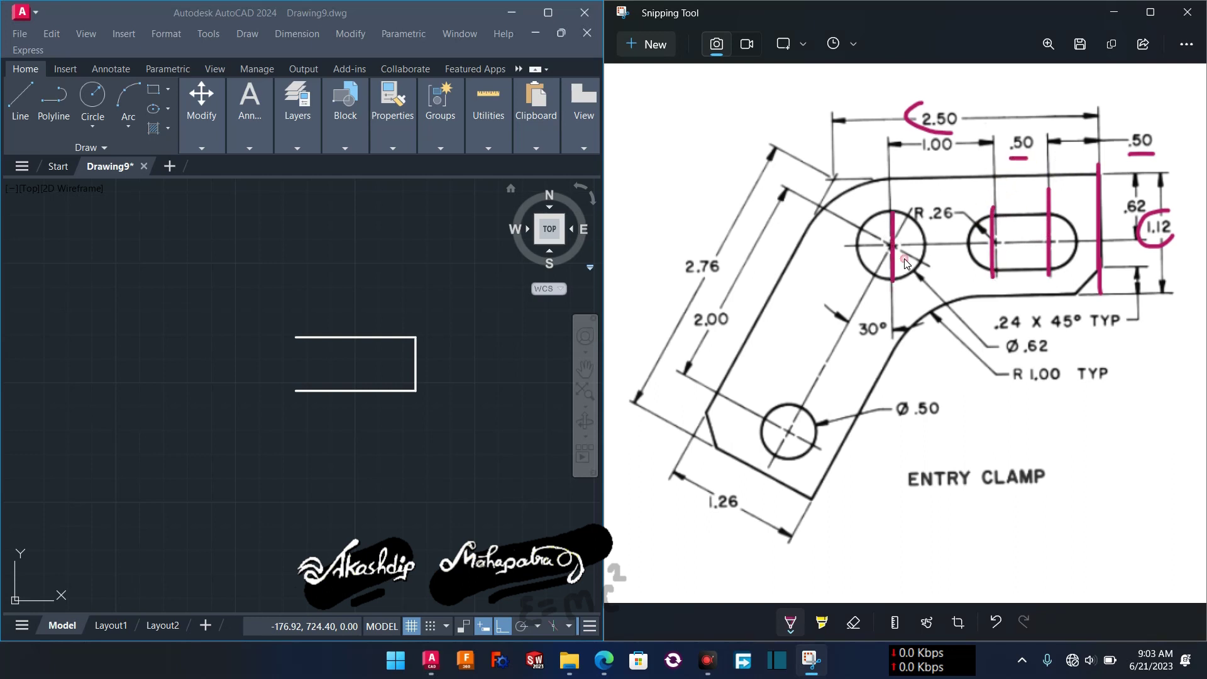
scroll(407, 349, "up", 2)
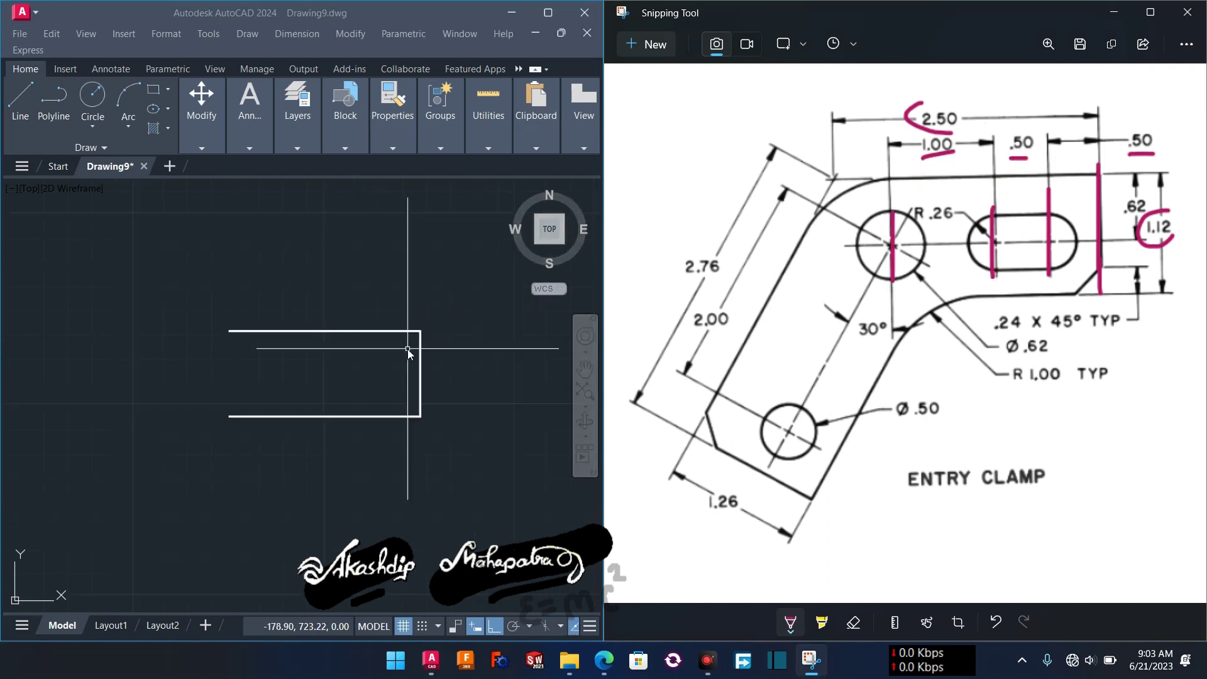
left_click(376, 342)
left_click(420, 367)
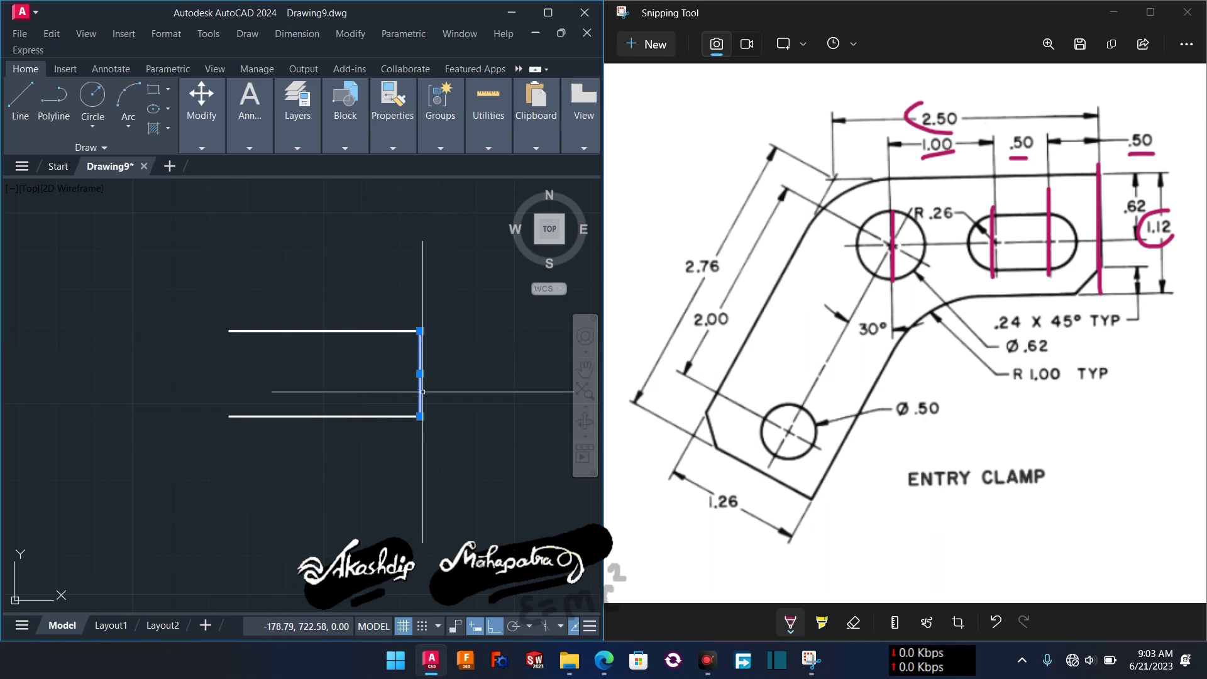
scroll(437, 377, "up", 2)
left_click(387, 303)
key("Escape")
left_click(90, 247)
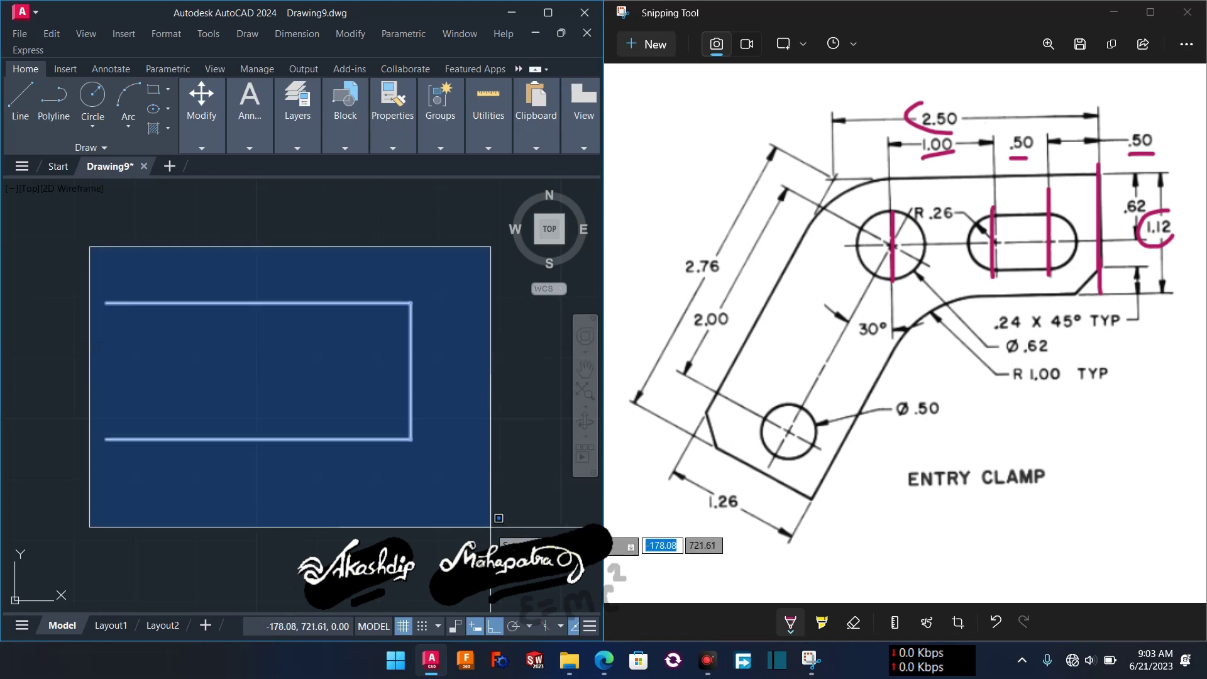
left_click(491, 527)
key("Escape")
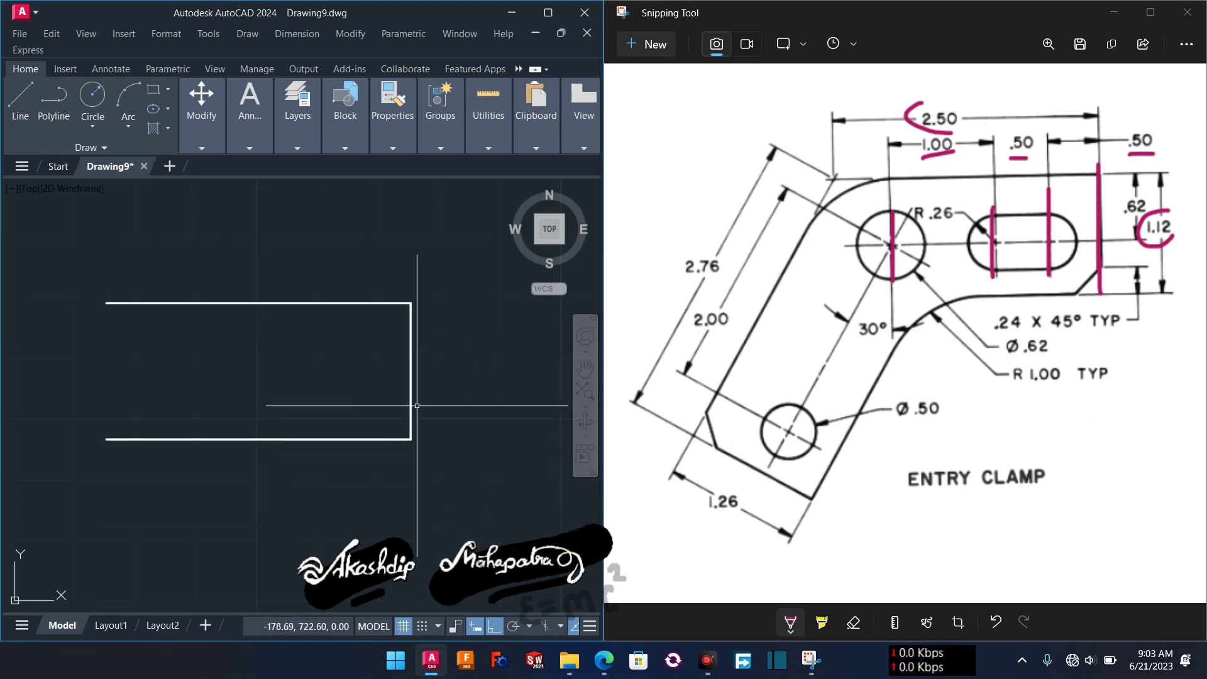
scroll(412, 410, "down", 6)
scroll(412, 410, "down", 5)
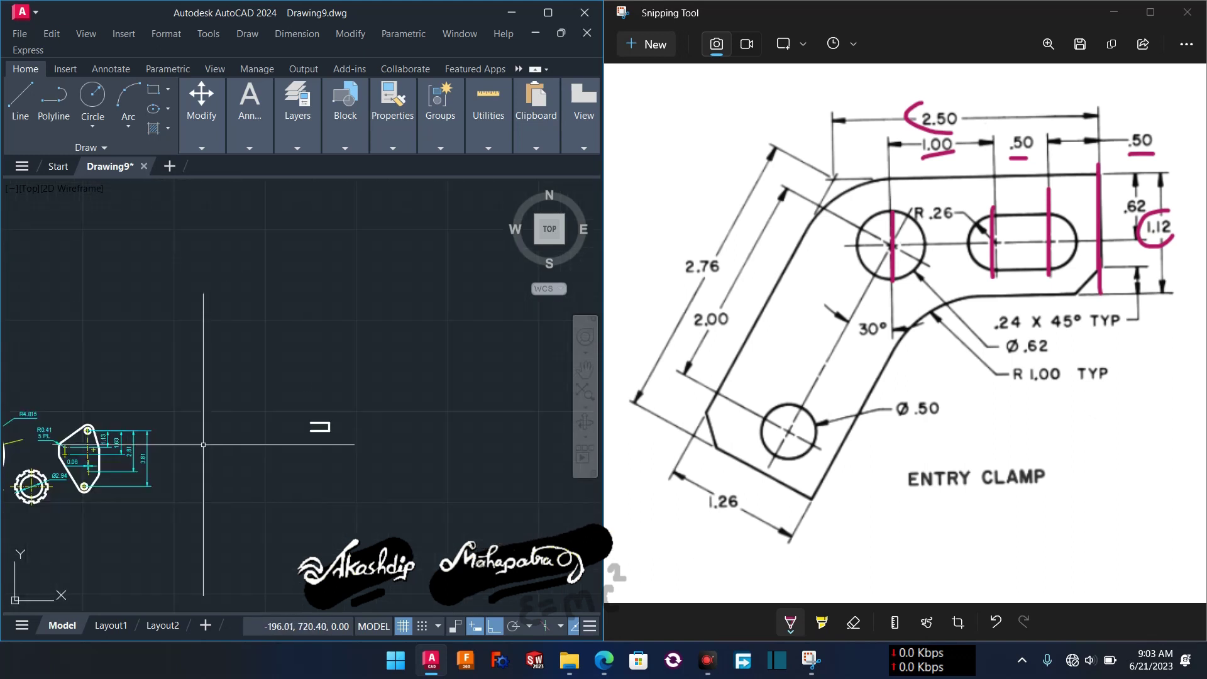
scroll(273, 453, "up", 7)
middle_click_drag(337, 463, 108, 508)
scroll(306, 385, "up", 4)
middle_click_drag(305, 395, 196, 526)
In AutoCAD, offset the arm's vertical end line 0.5 to the left as the first slot centre line.
left_click(427, 384)
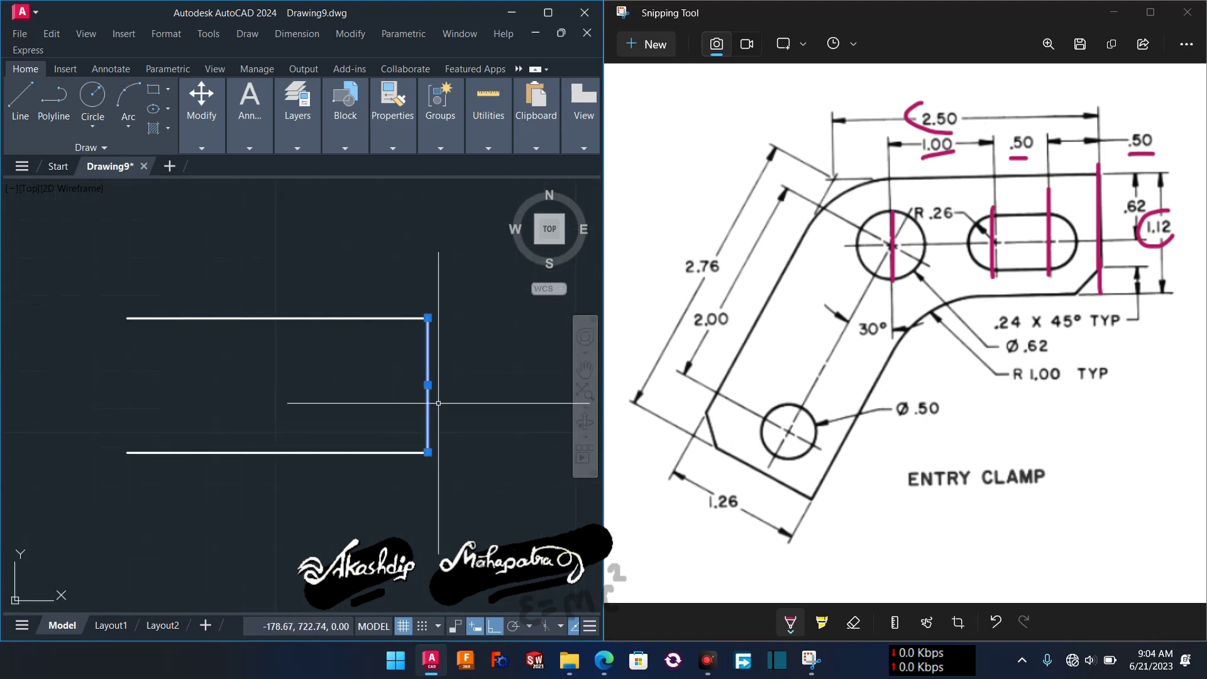
type("o")
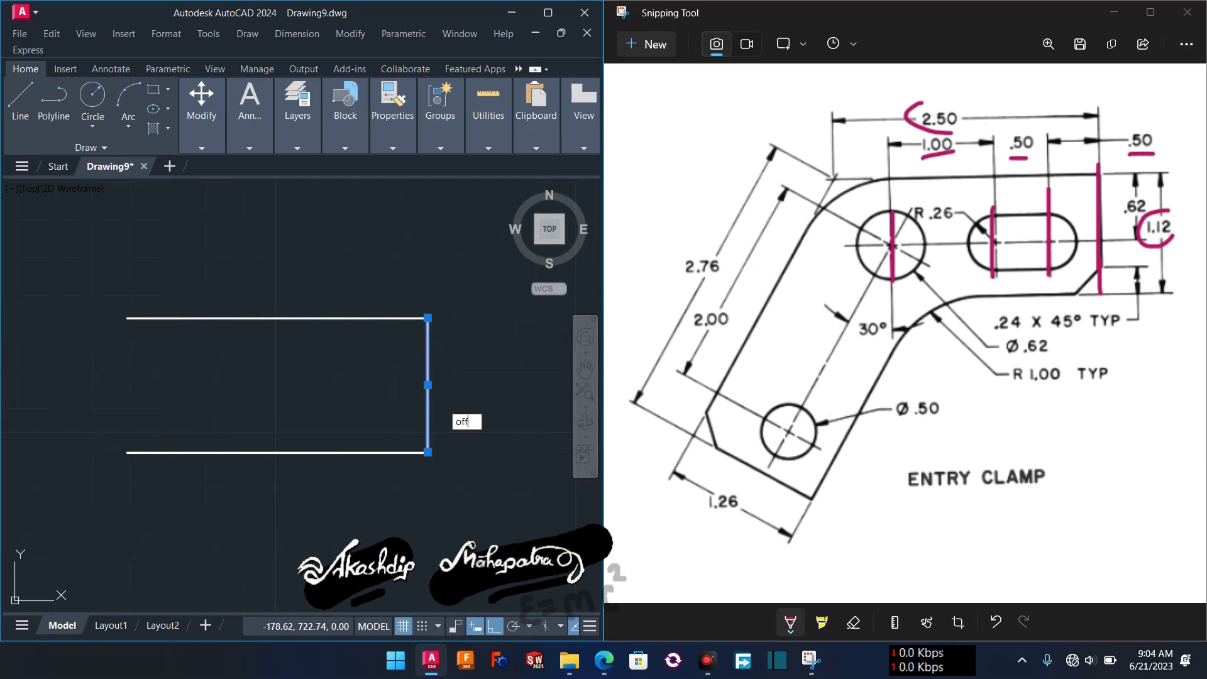
type("ff")
key("Return")
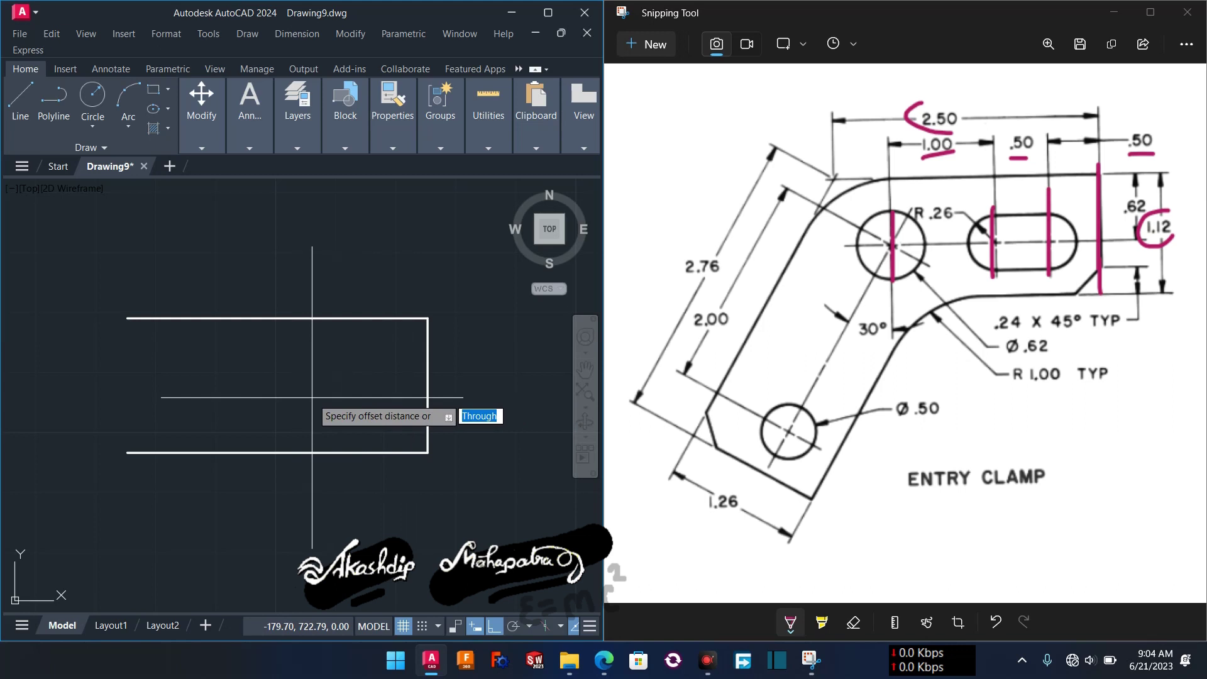
type("0.5")
key("Return")
left_click(427, 397)
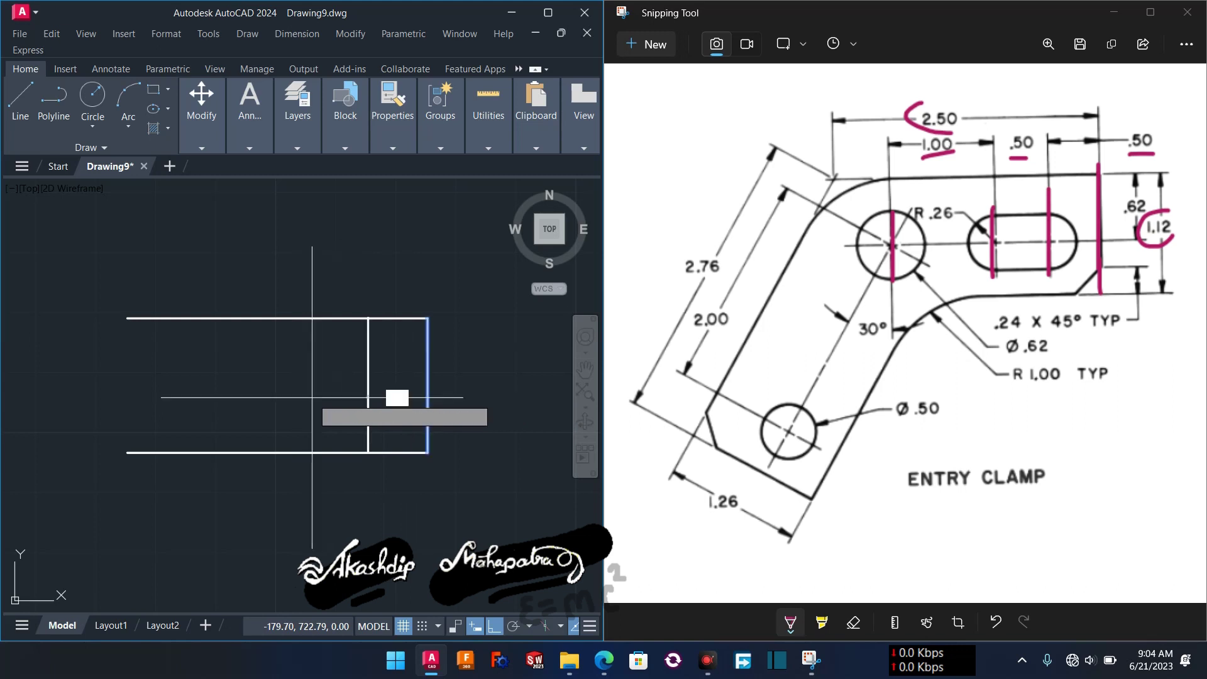
left_click(312, 397)
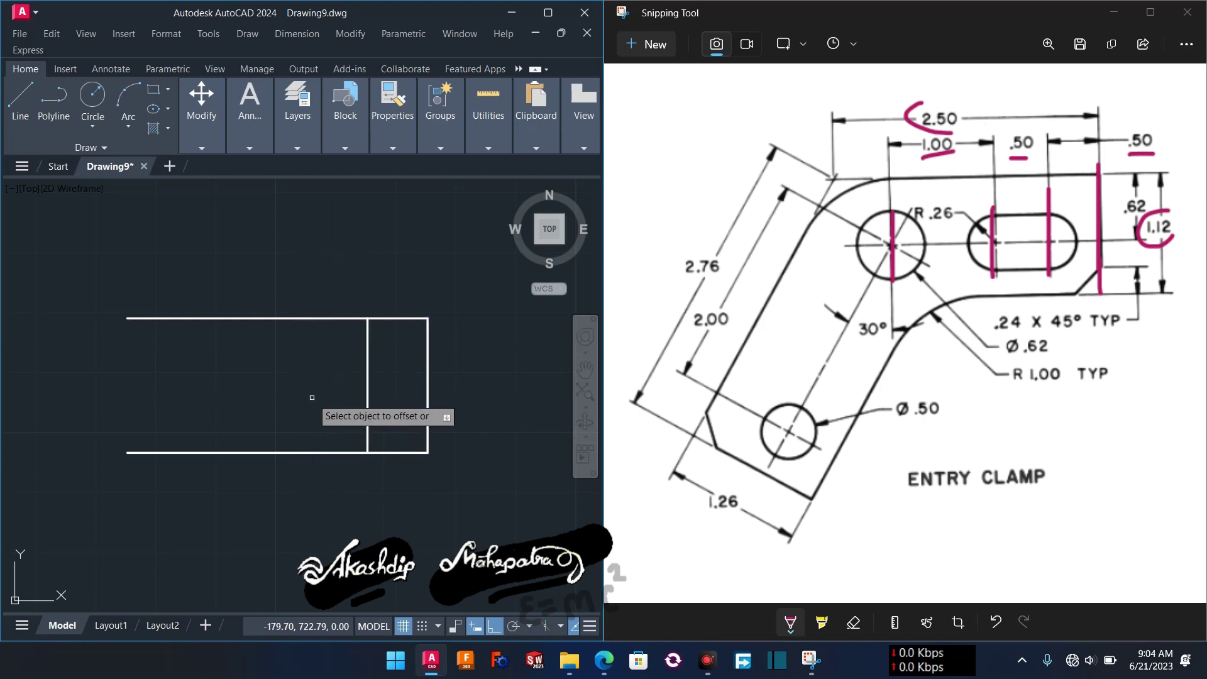
Offset the new vertical line 0.5 to the left, and offset that copy a further 1.00 left for the hole centre.
left_click(368, 408)
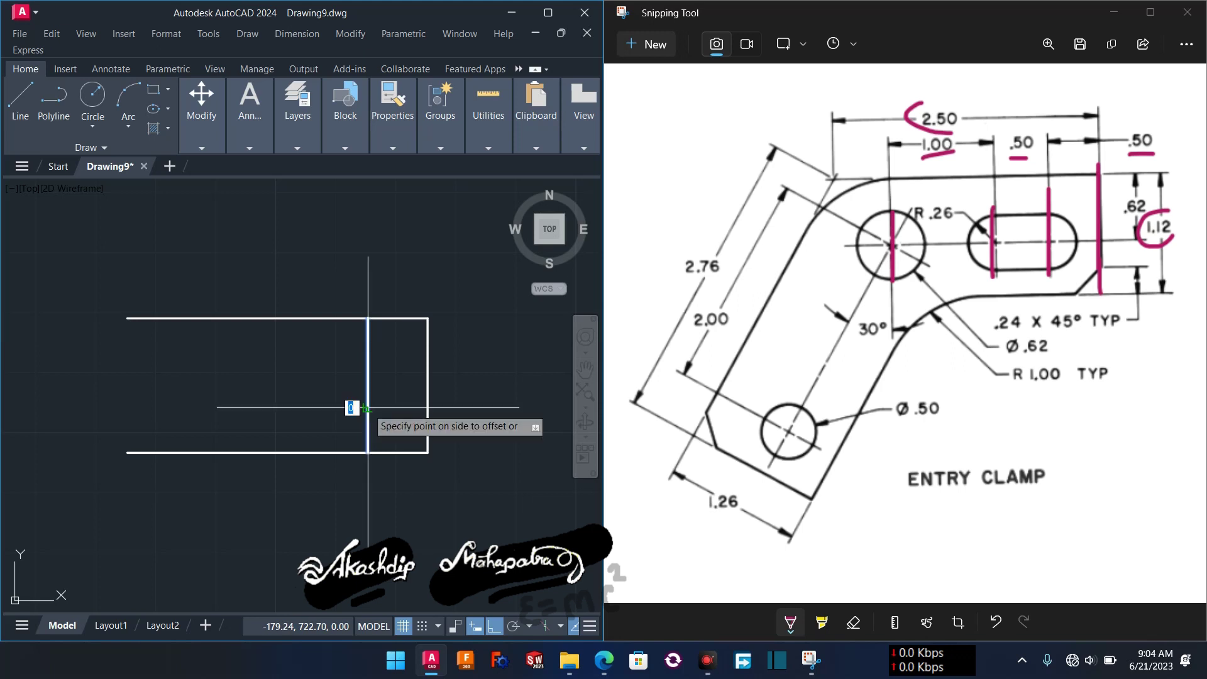
left_click(265, 403)
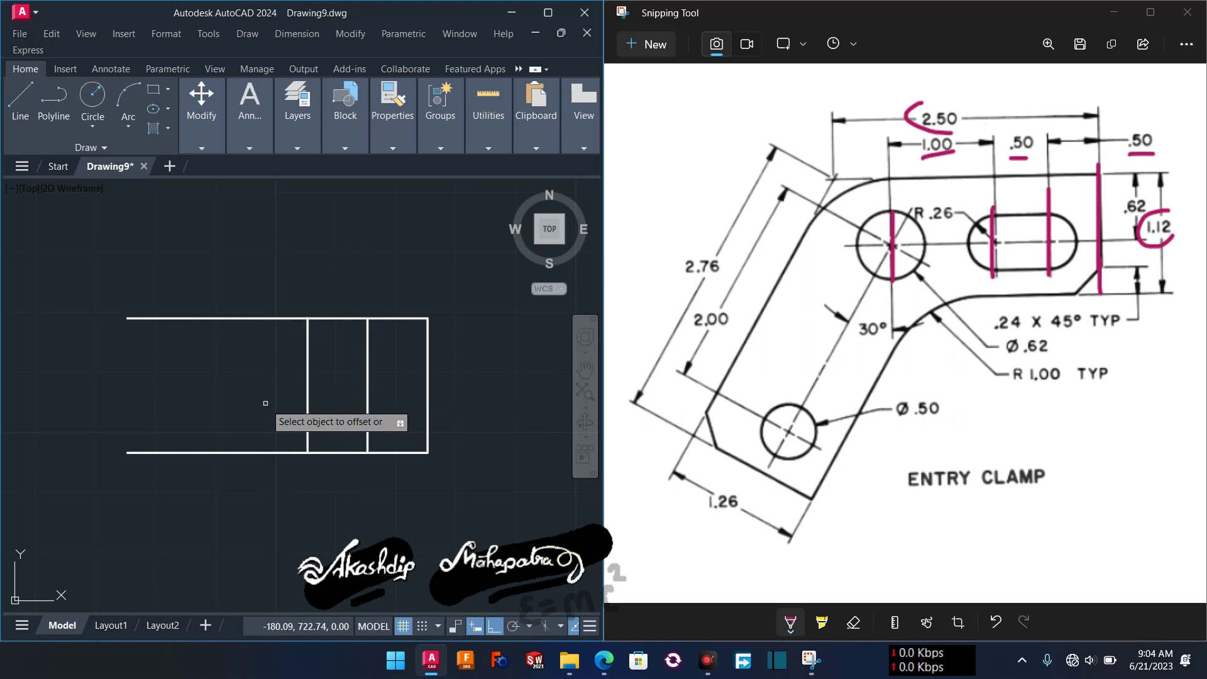
left_click(309, 407)
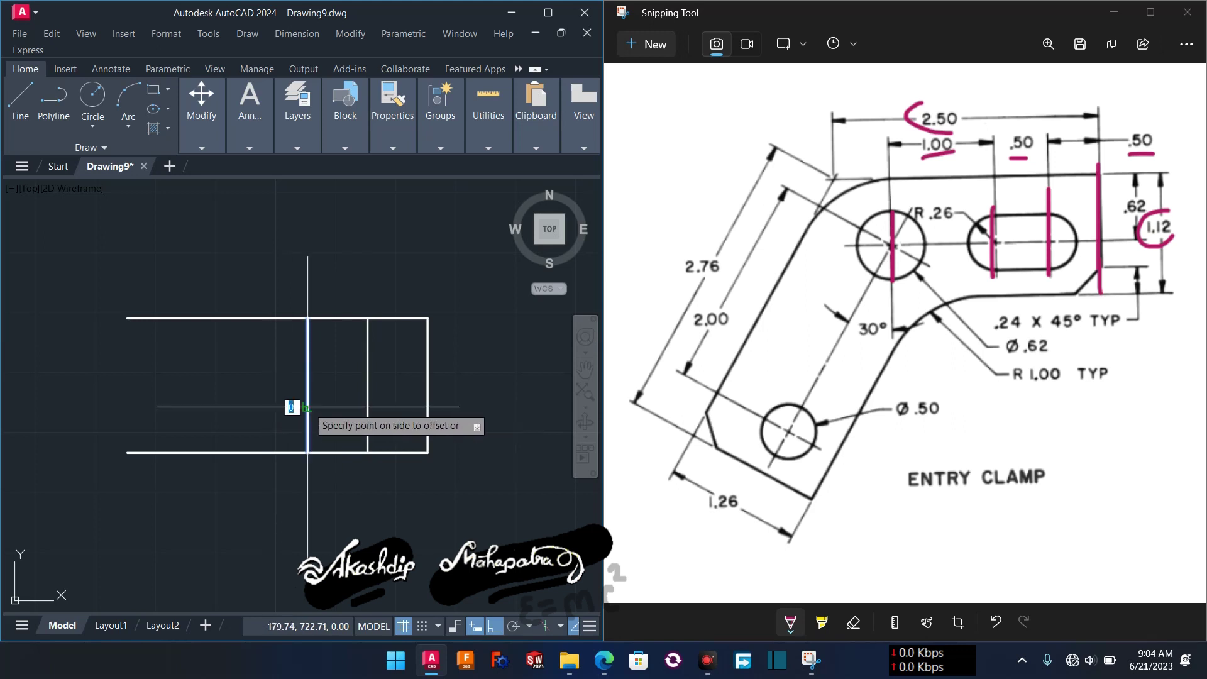
left_click(206, 407)
Offset the arm's upper horizontal line 0.62 downward as the horizontal centre line.
middle_click_drag(237, 415, 291, 386)
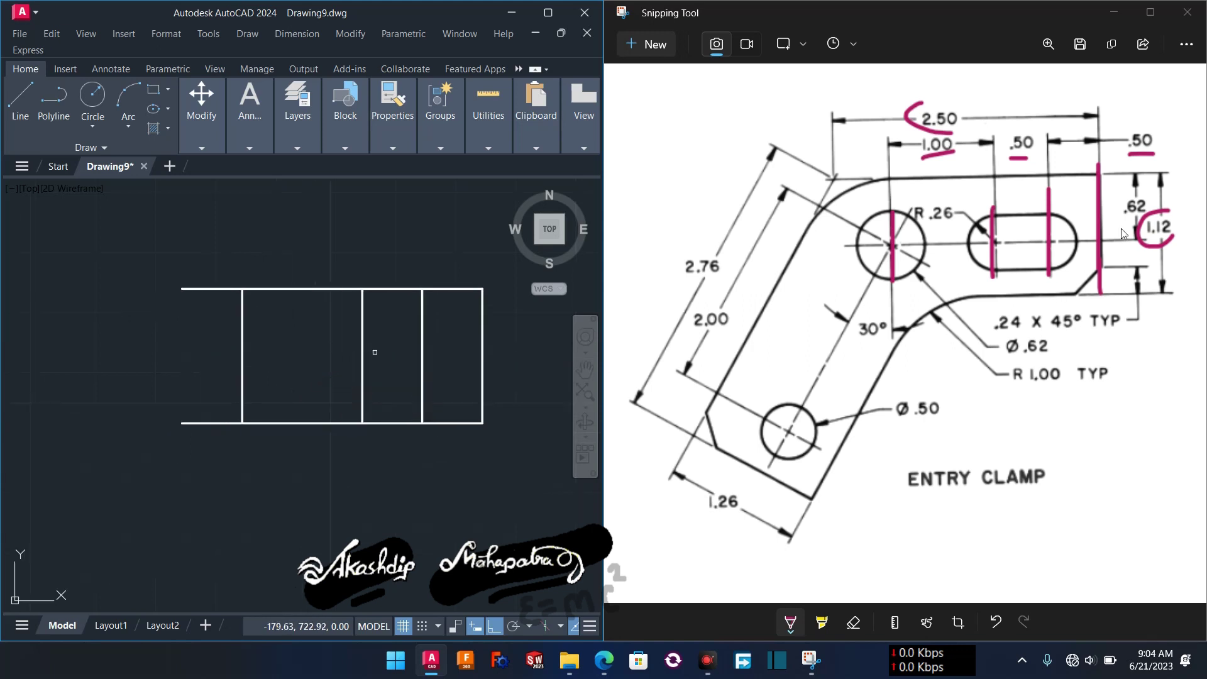
left_click(289, 289)
type("0.62")
key("Return")
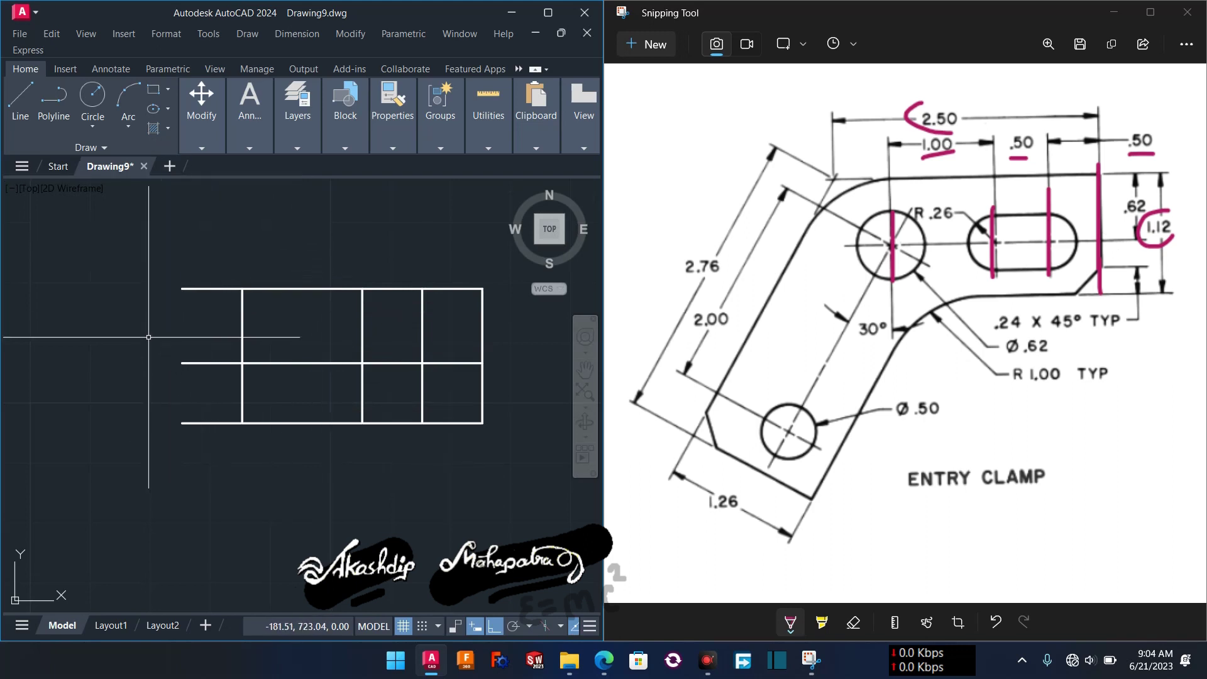
Offset the arm's vertical end line 0.24 to the left as a construction line for the corner chamfer.
scroll(496, 383, "up", 2)
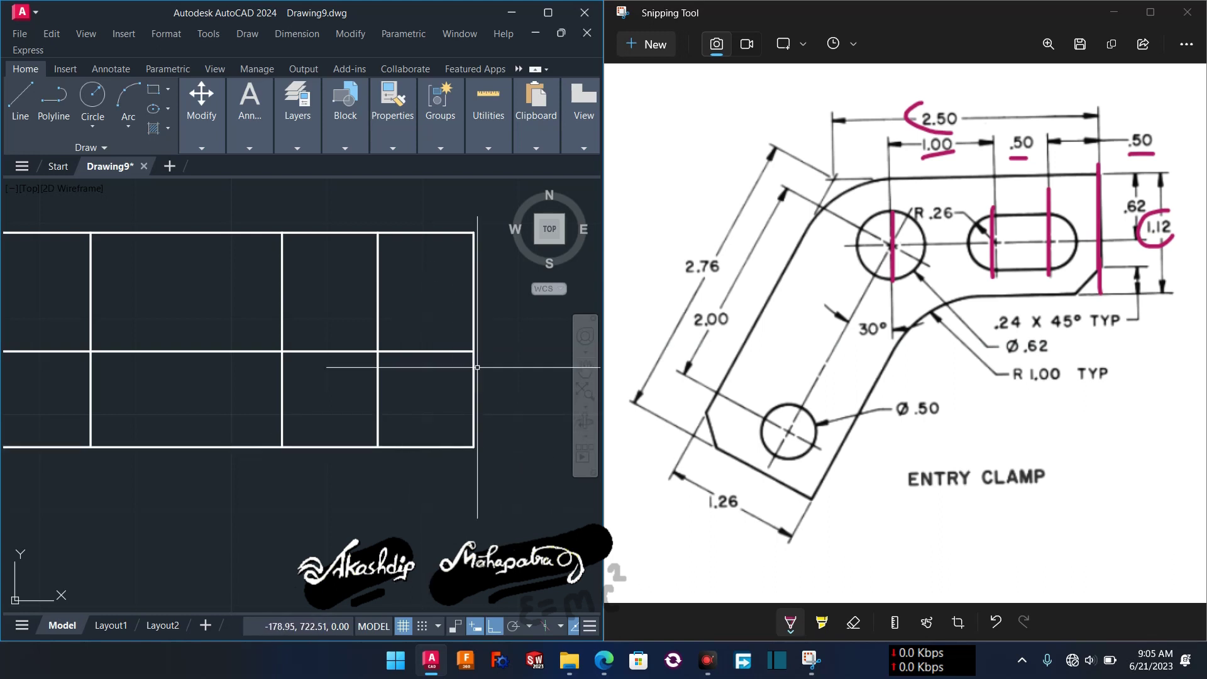
left_click(474, 403)
type("o")
key("Return")
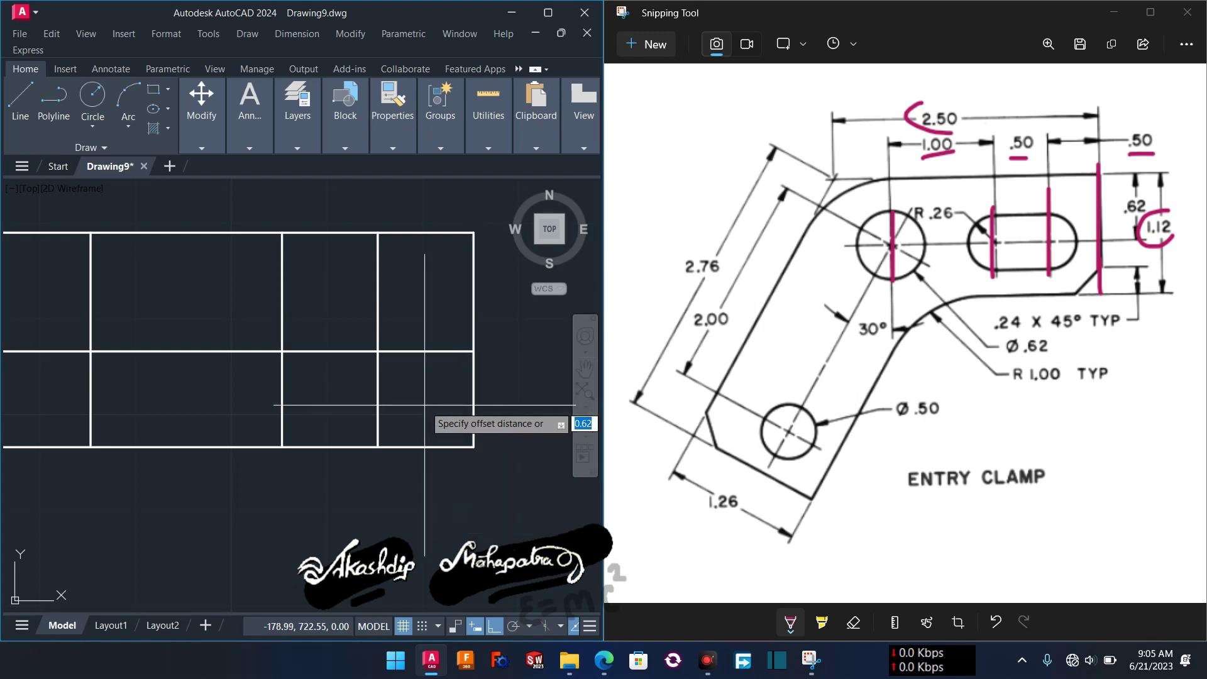
type("0.")
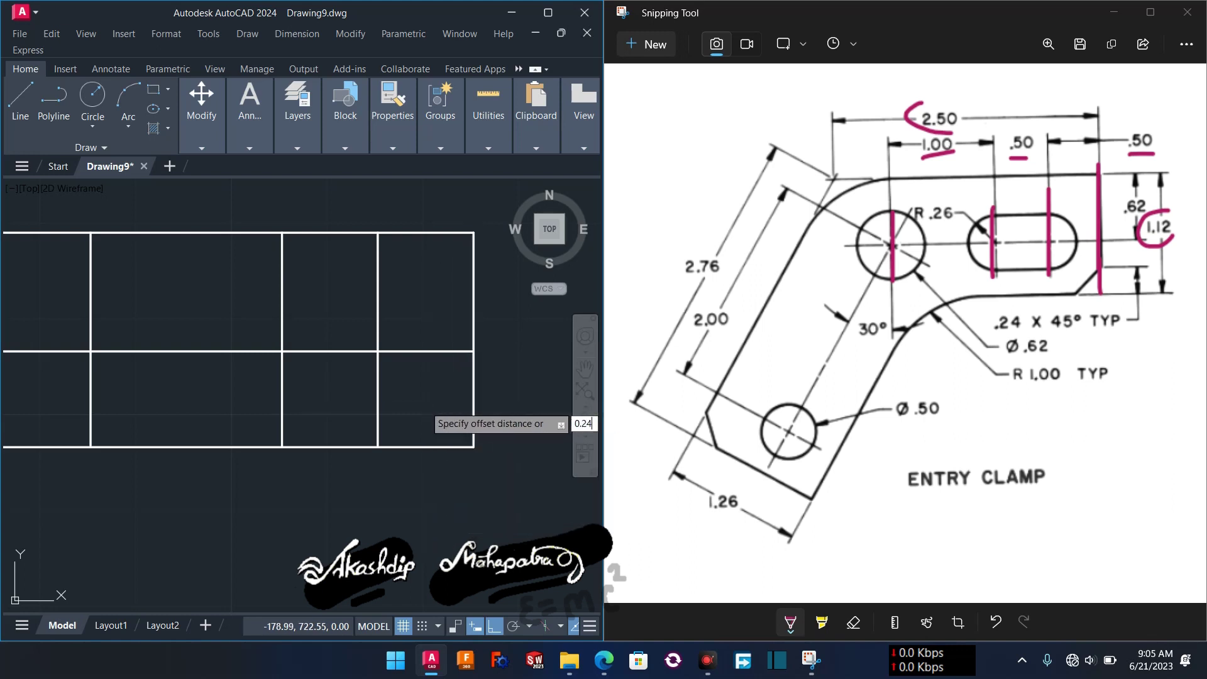
key("Return")
left_click(473, 402)
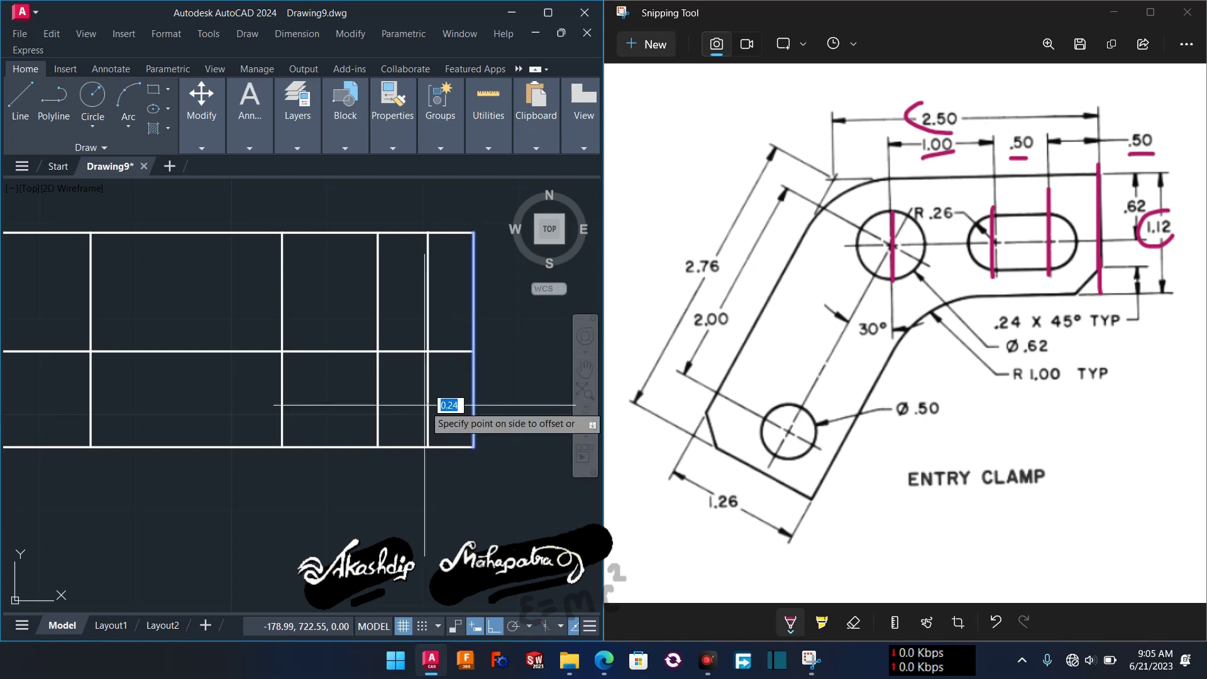
left_click(426, 405)
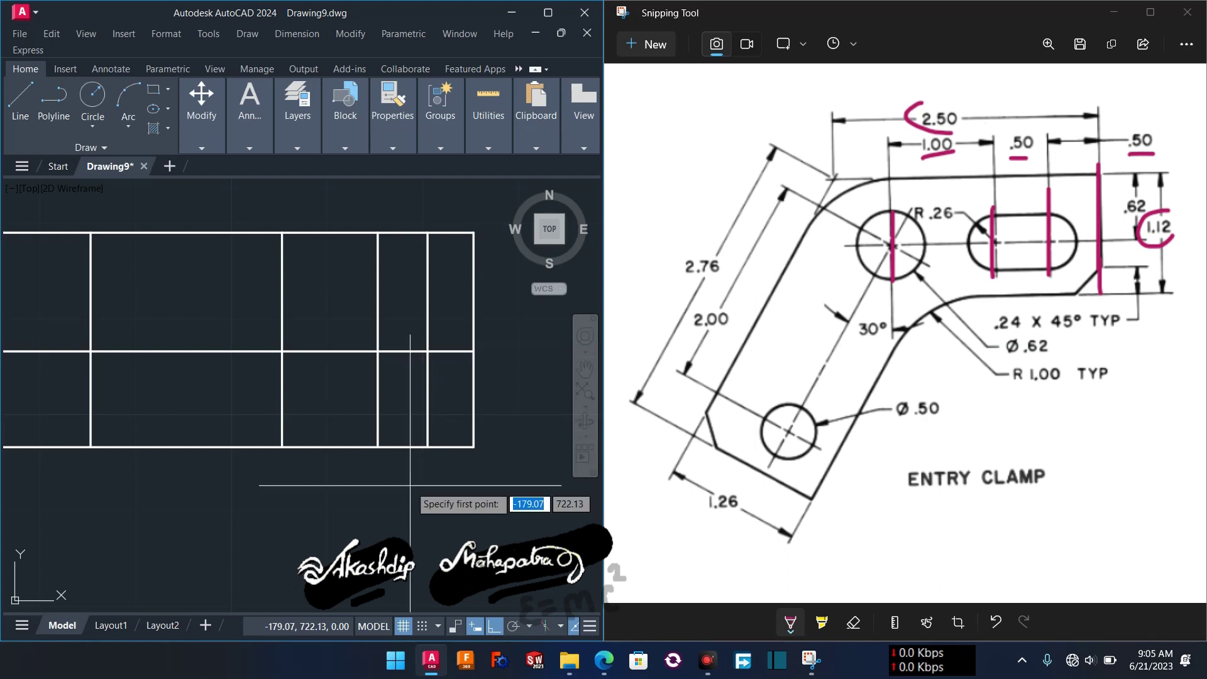
Draw a 45° line about 0.42 long from the 0.24 construction line's lower end up past the vertical end line.
scroll(421, 468, "up", 2)
middle_click_drag(426, 438, 293, 465)
left_click(292, 464)
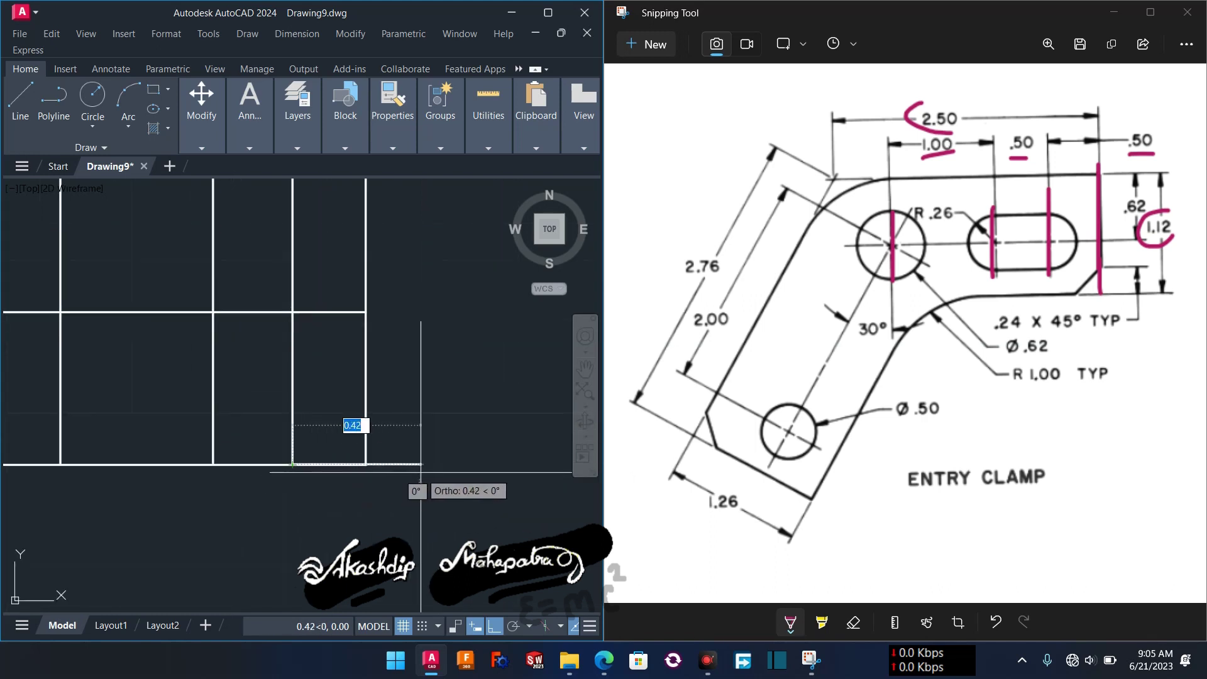
key("Tab")
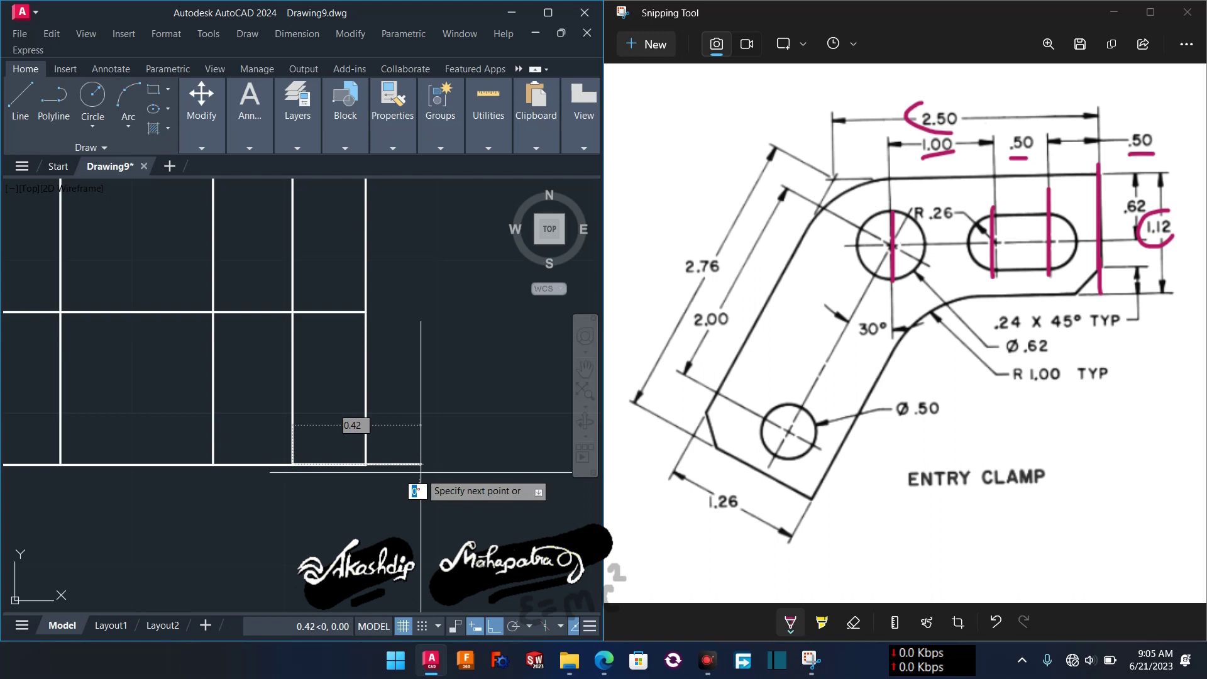
type("45")
key("Return")
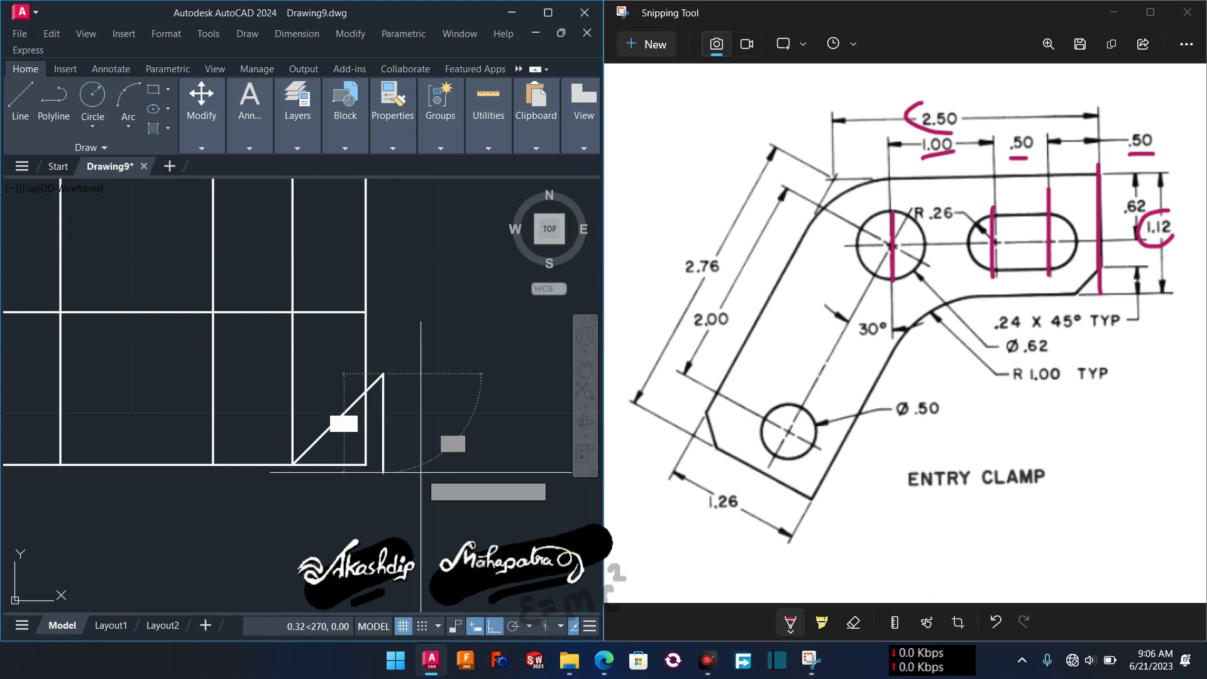
key("Escape")
Trim the chamfer line's overhang and the square corner beyond it, and delete the 0.24 construction line.
type("TR")
key("Return")
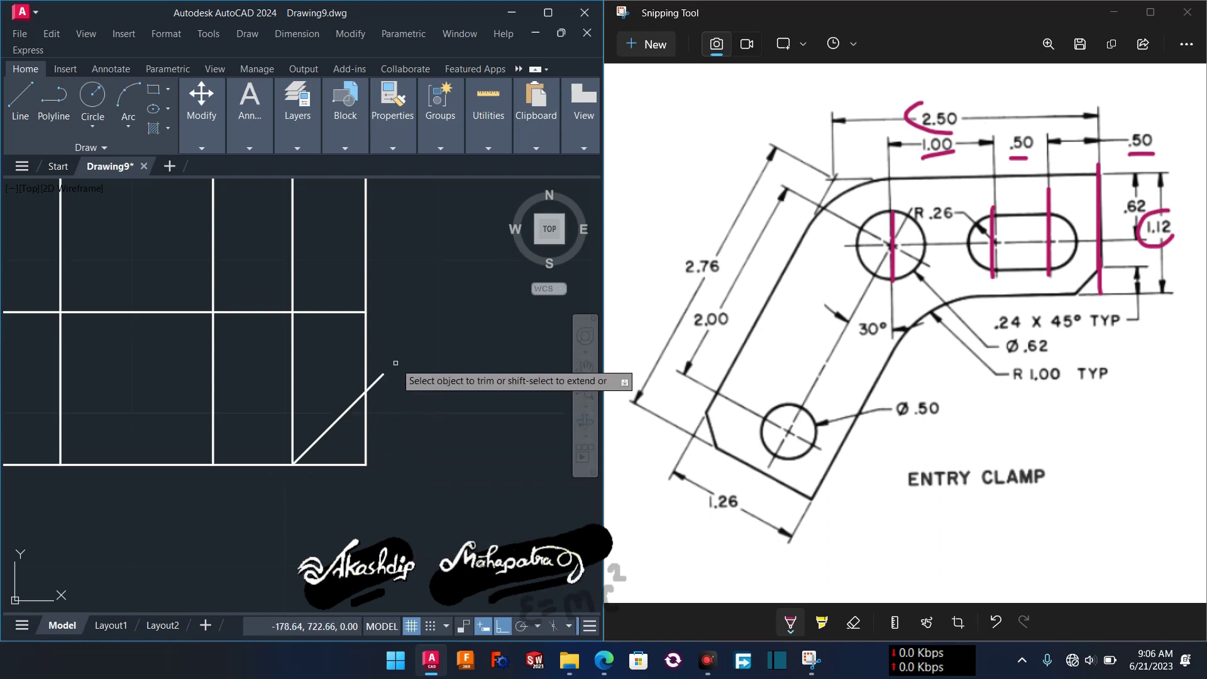
left_click(382, 348)
key("Return")
key("Escape")
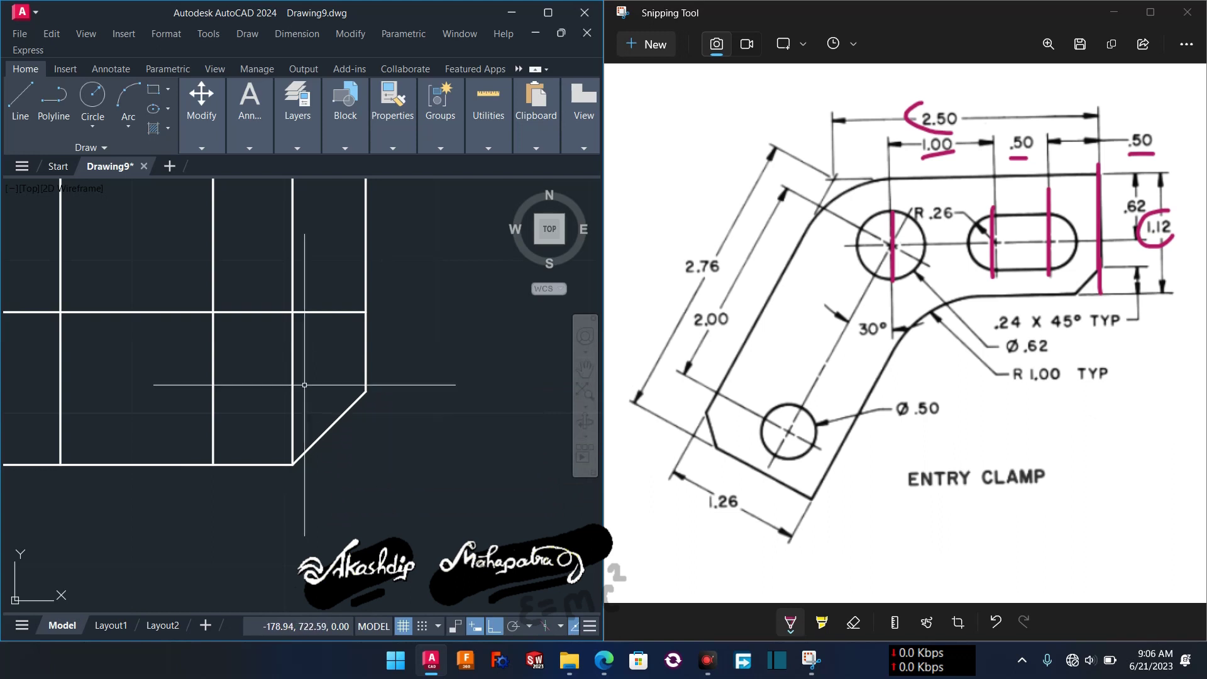
left_click(293, 389)
key("Delete")
Draw a 0.62 diameter circle centred where the leftmost vertical line crosses the horizontal centre line.
scroll(387, 471, "down", 4)
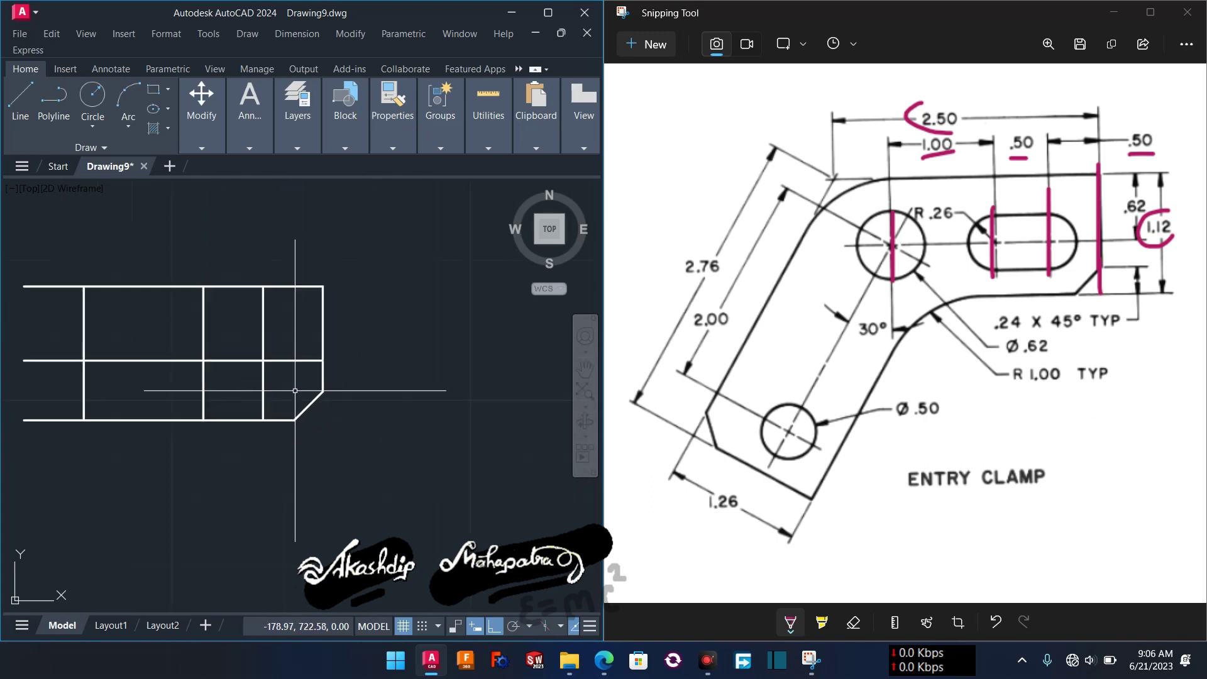
mouse_move(394, 473)
middle_mouse_down()
mouse_move(410, 456)
mouse_move(395, 461)
middle_mouse_up()
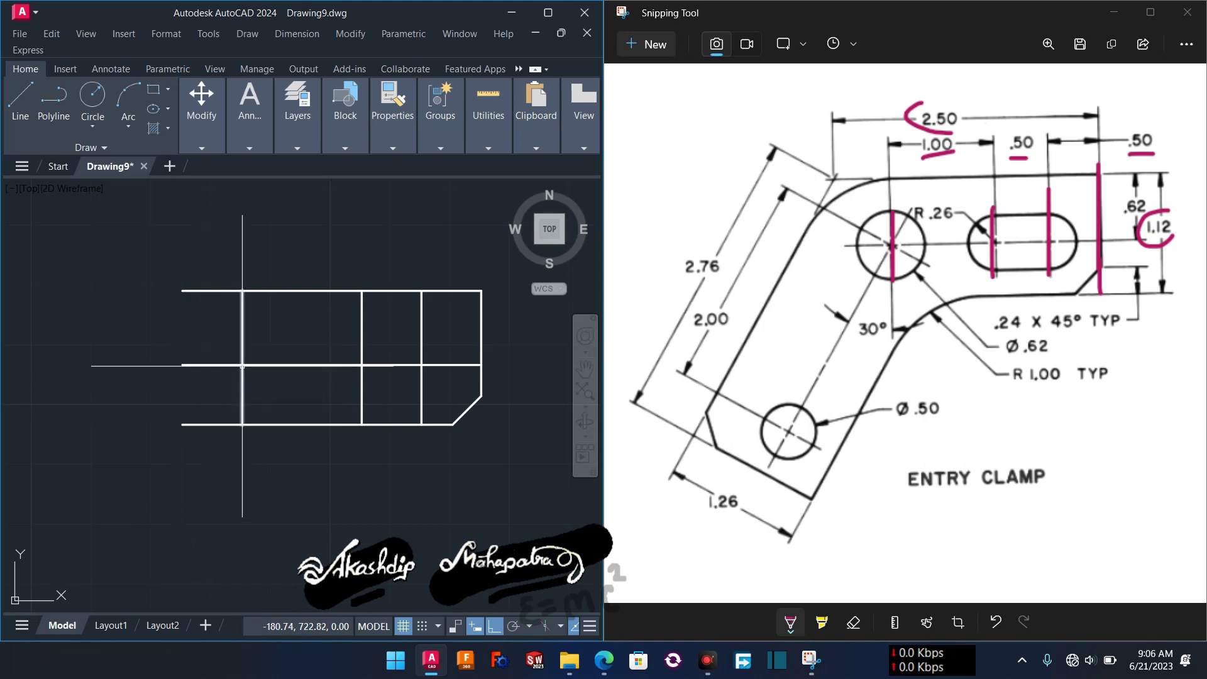
type("c")
key("Return")
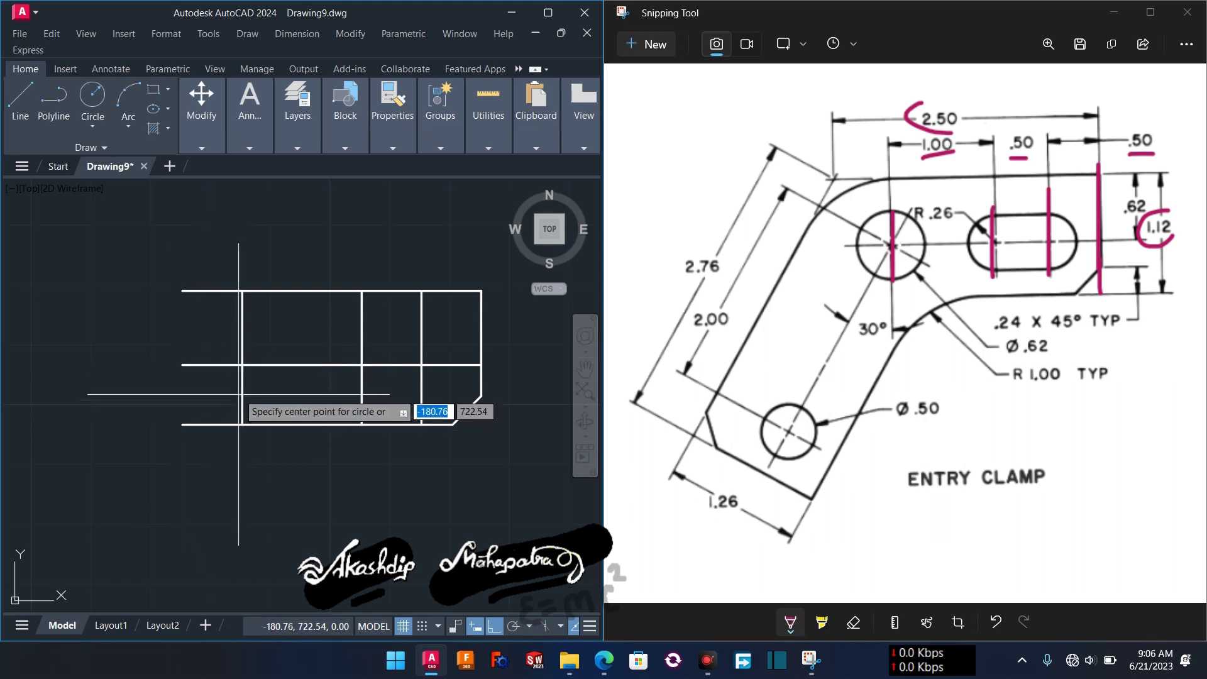
left_click(242, 365)
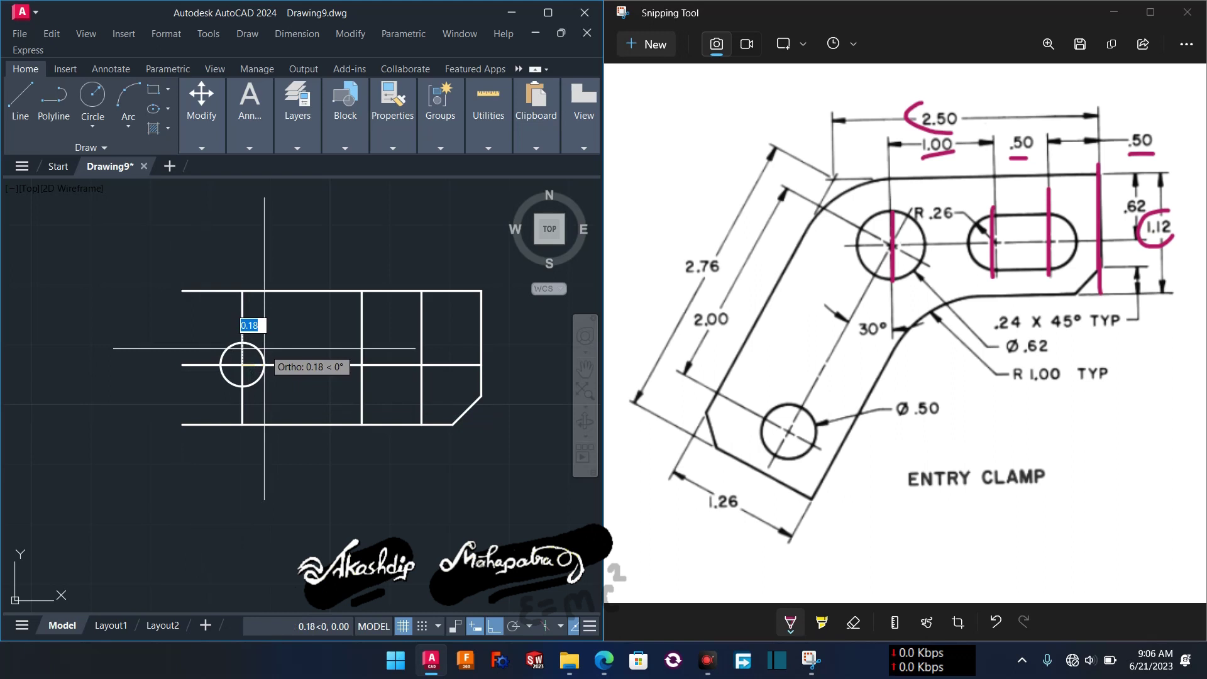
type("d")
key("Return")
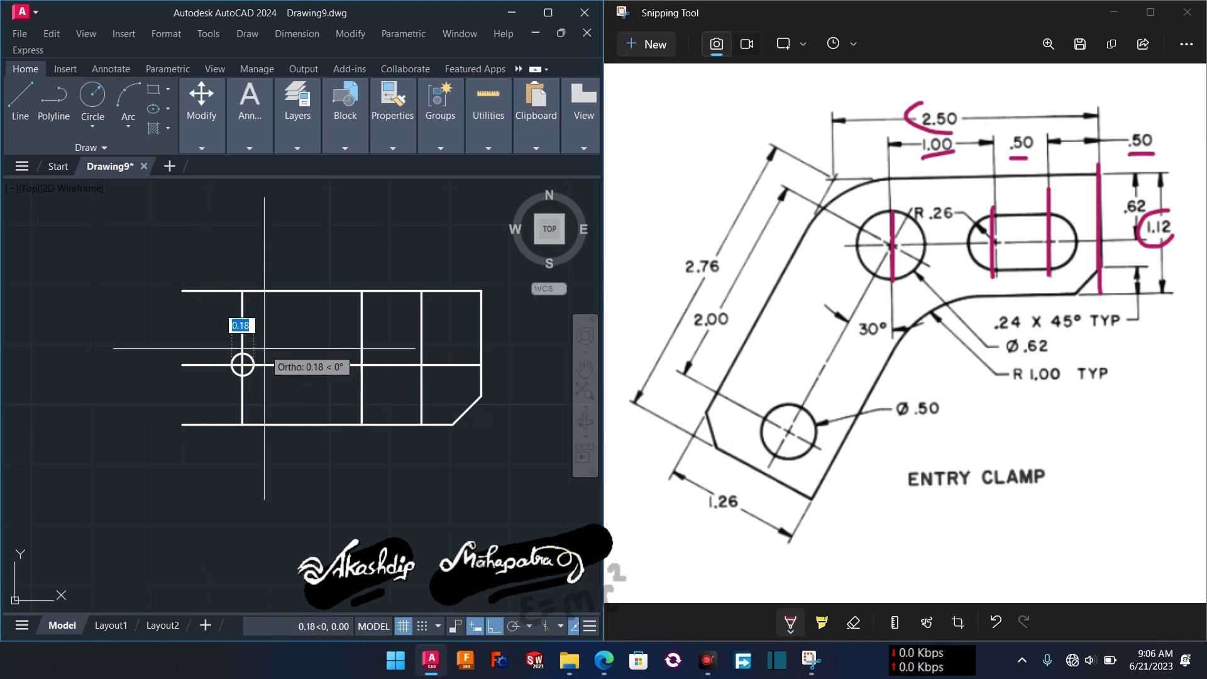
type(".62")
key("Return")
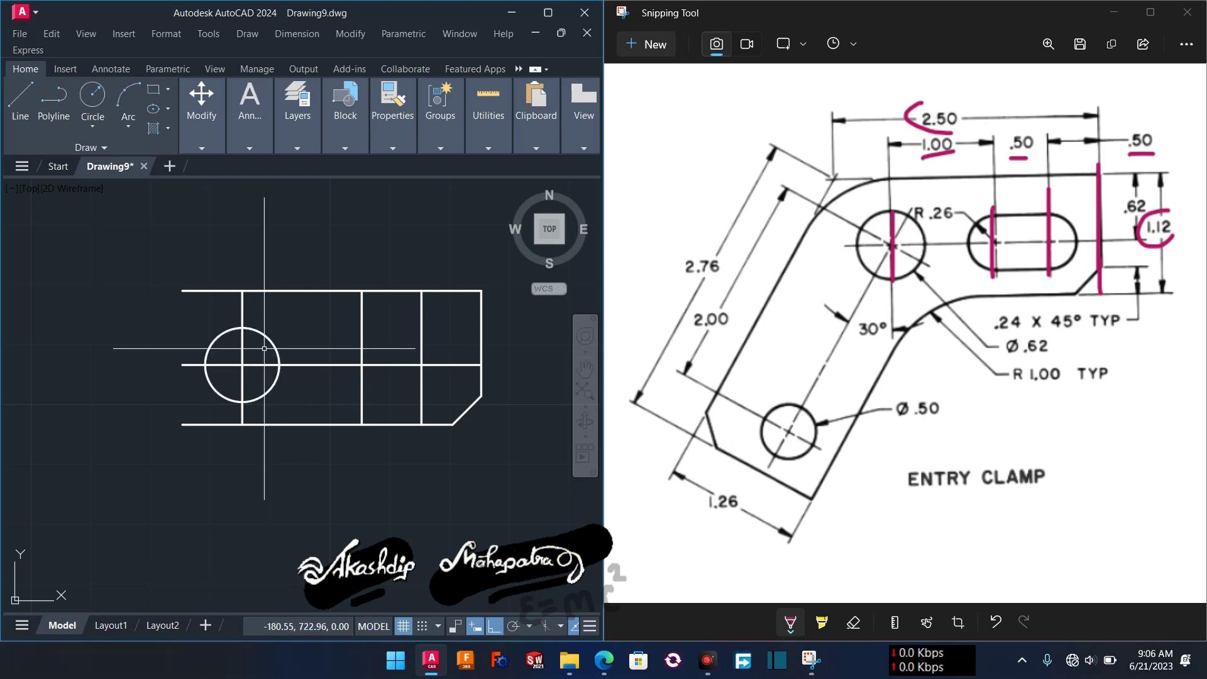
In Snipping Tool, undo the pen marks made on the reference drawing.
middle_click_drag(343, 335, 321, 338)
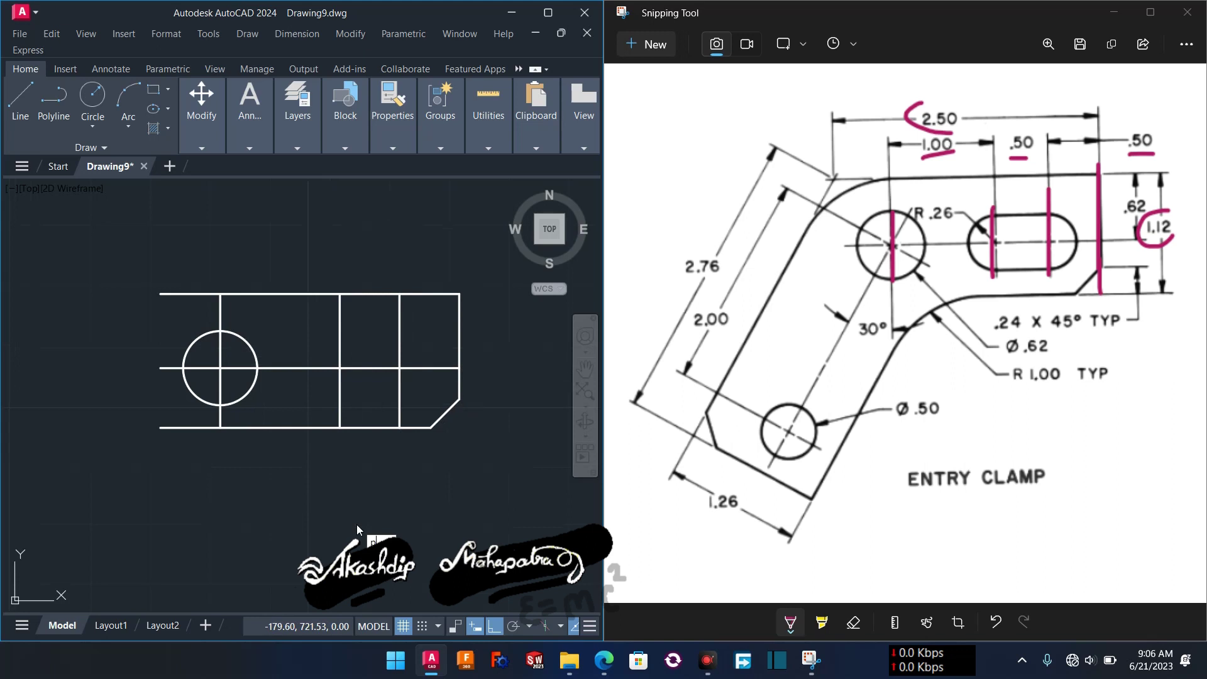
scroll(412, 394, "up", 2)
left_click(924, 230)
left_click_drag(920, 225, 940, 225)
key("ctrl+z")
key("ctrl+z")
key("ctrl+z")
key("ctrl+z")
key("ctrl+z")
key("ctrl+z")
key("ctrl+z")
key("ctrl+z")
key("ctrl+z")
key("ctrl+z")
key("ctrl+z")
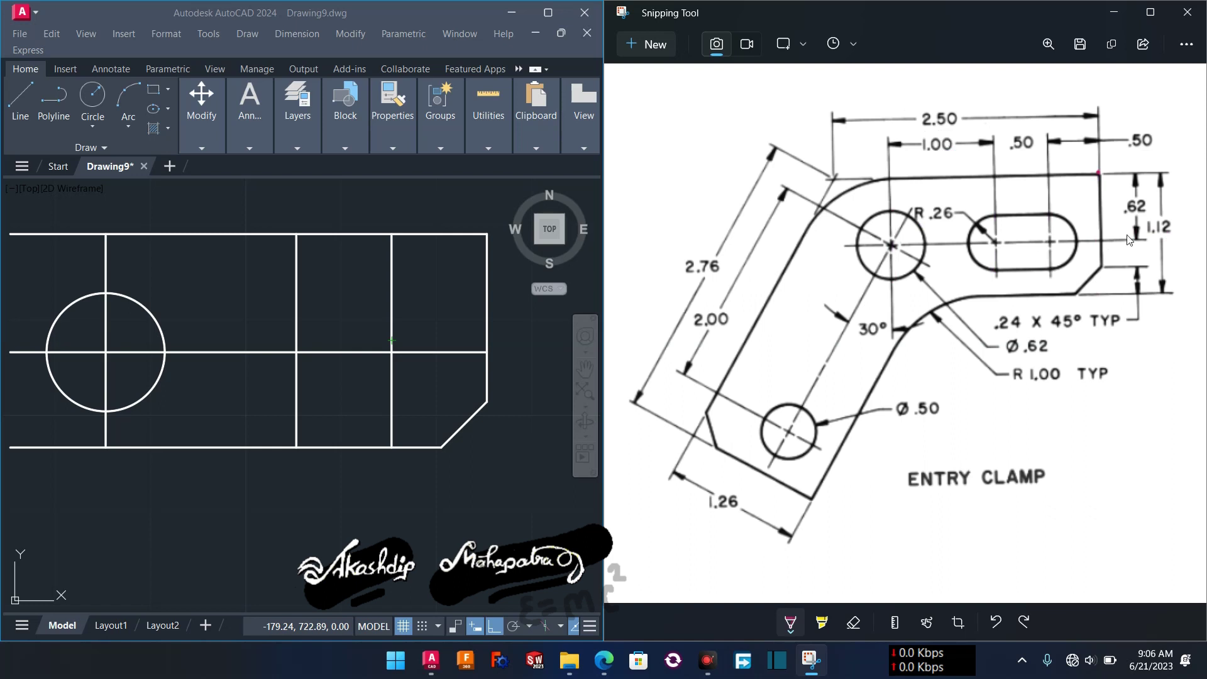
In Snipping Tool, mark off the dimensions 1.12, .62, 2.50, 1.00, both .50, .24 x 45° and Ø.62 on the reference drawing.
left_click_drag(1181, 216, 1134, 243)
left_click_drag(1148, 194, 1119, 218)
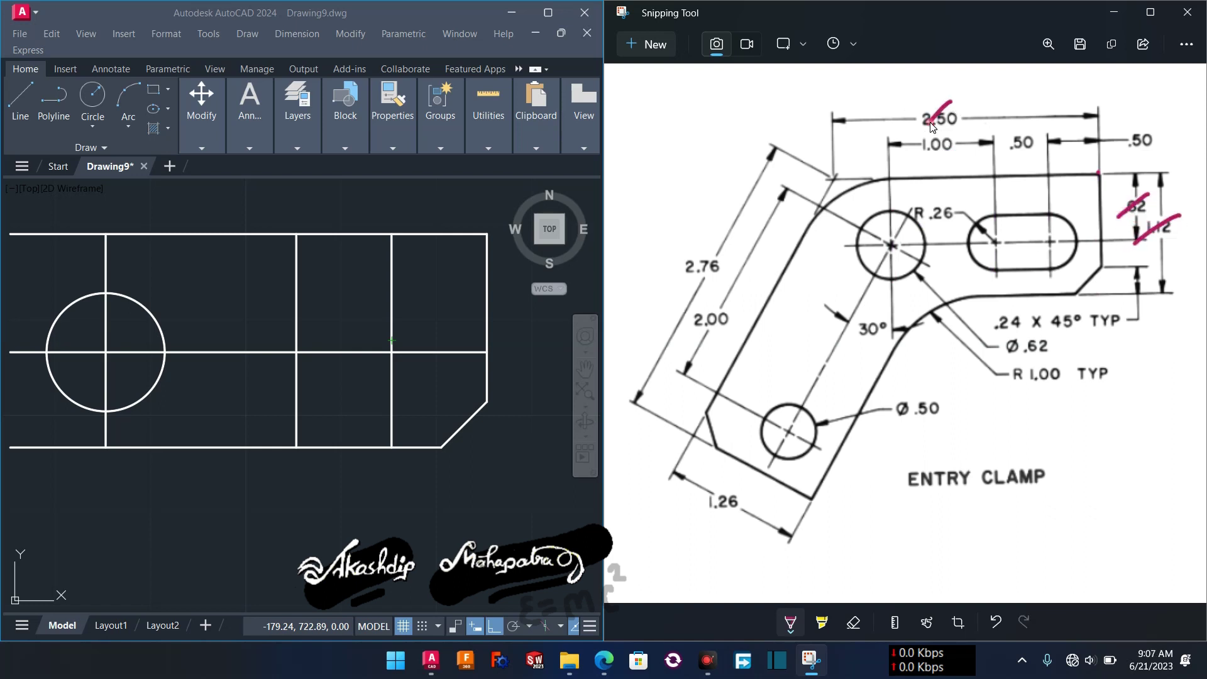
left_click_drag(950, 137, 934, 156)
left_click_drag(1023, 146, 1016, 153)
left_click_drag(1153, 118, 1133, 151)
mouse_move(1079, 309)
left_mouse_down()
mouse_move(1061, 328)
mouse_move(1000, 329)
left_mouse_up()
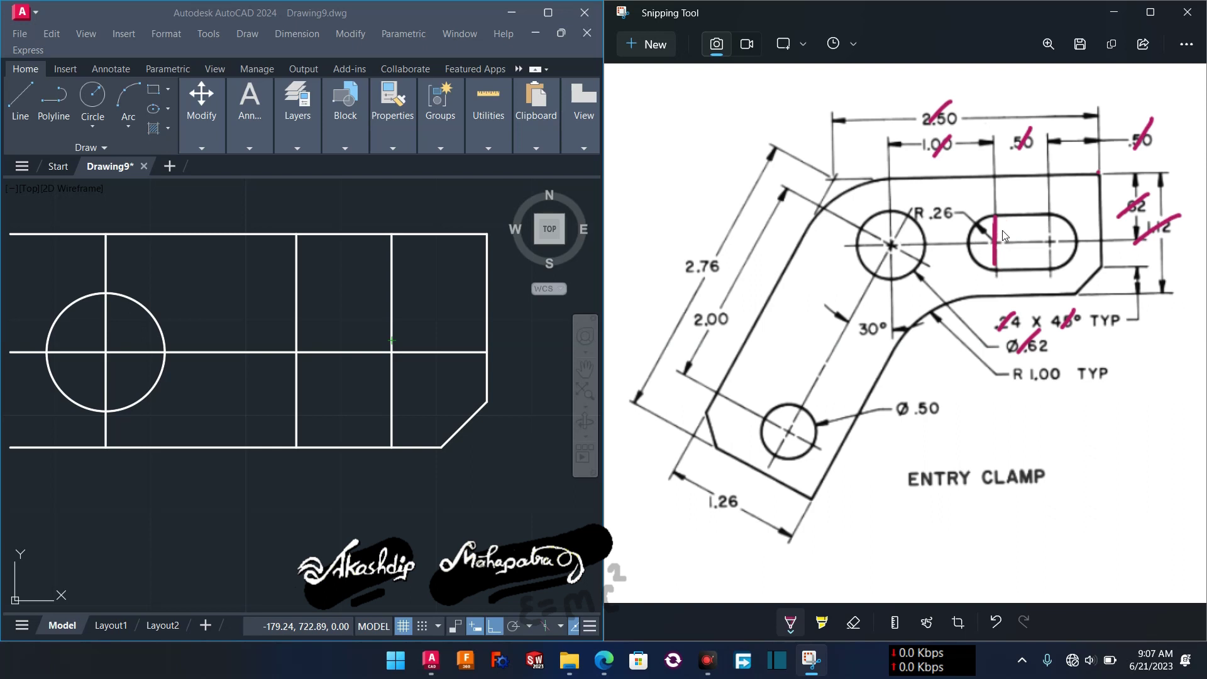
In AutoCAD, start the slot polyline where the .50 vertical line crosses the centre line, running 0.26 up and 0.50 left.
left_click(379, 373)
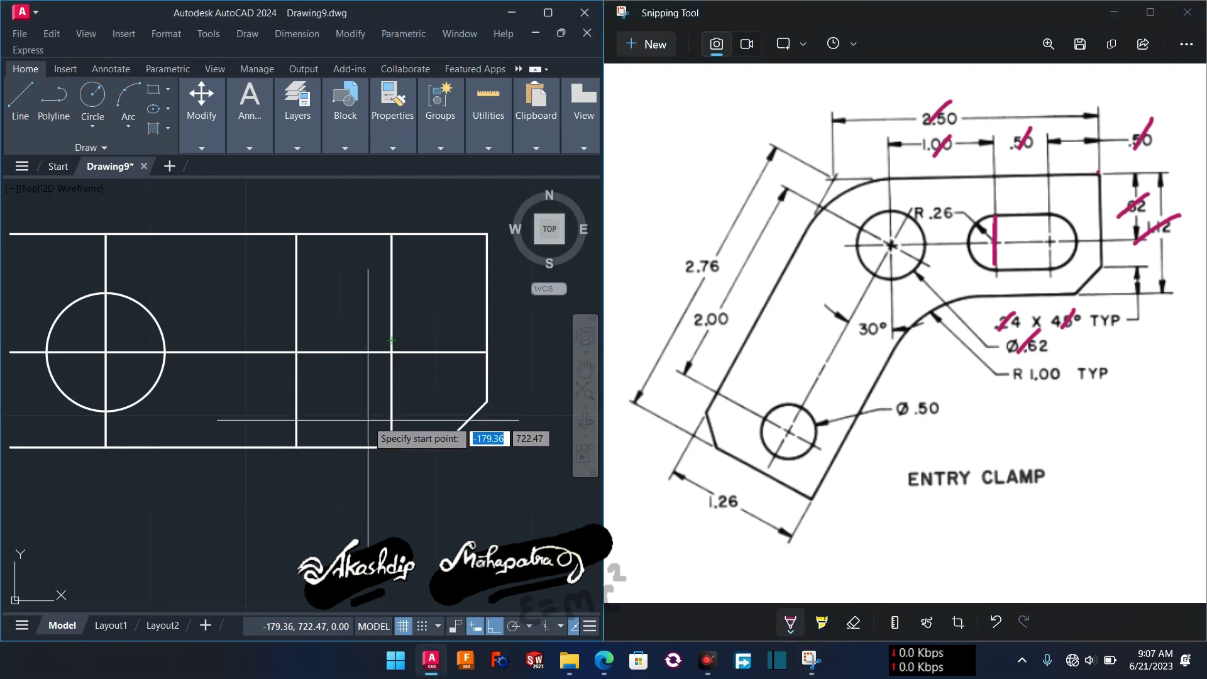
scroll(362, 312, "up", 2)
key("Escape")
type("P")
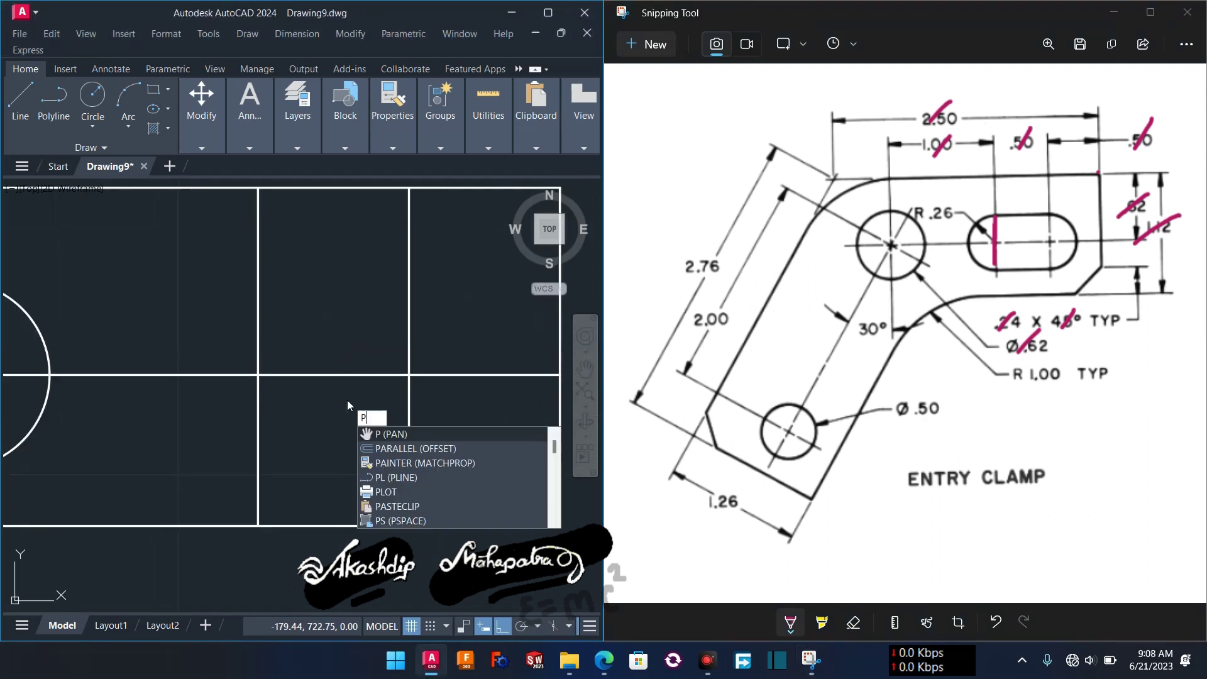
type("OLY")
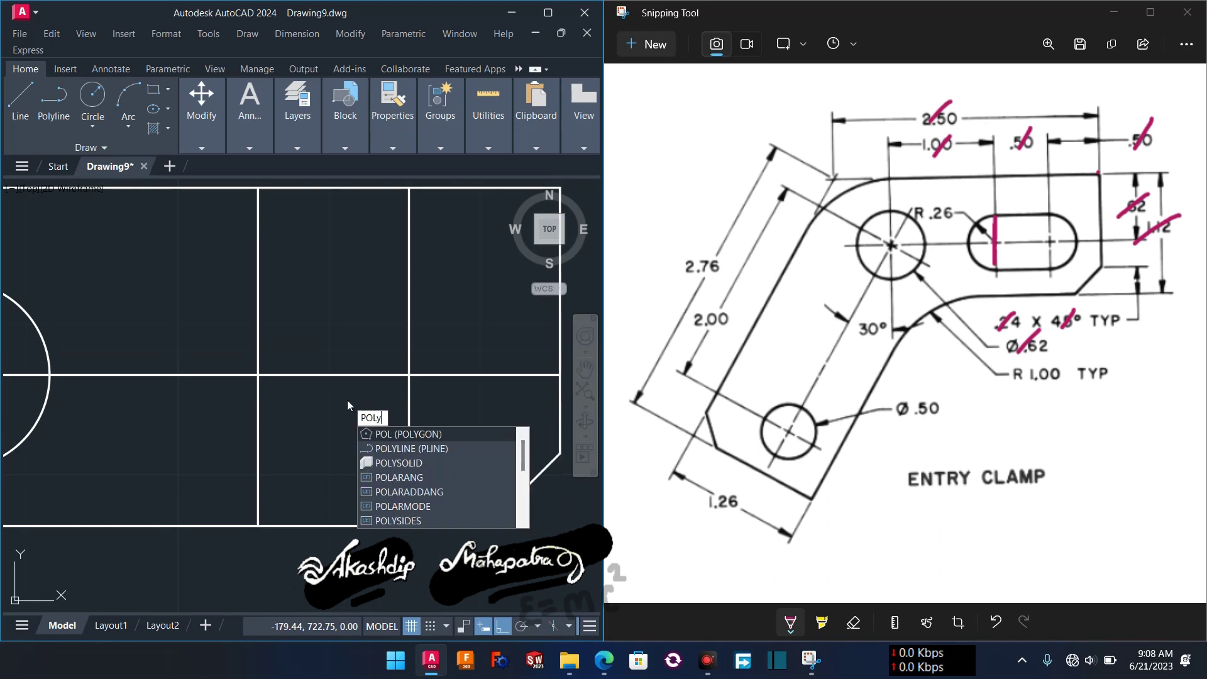
key("Return")
left_click(409, 375)
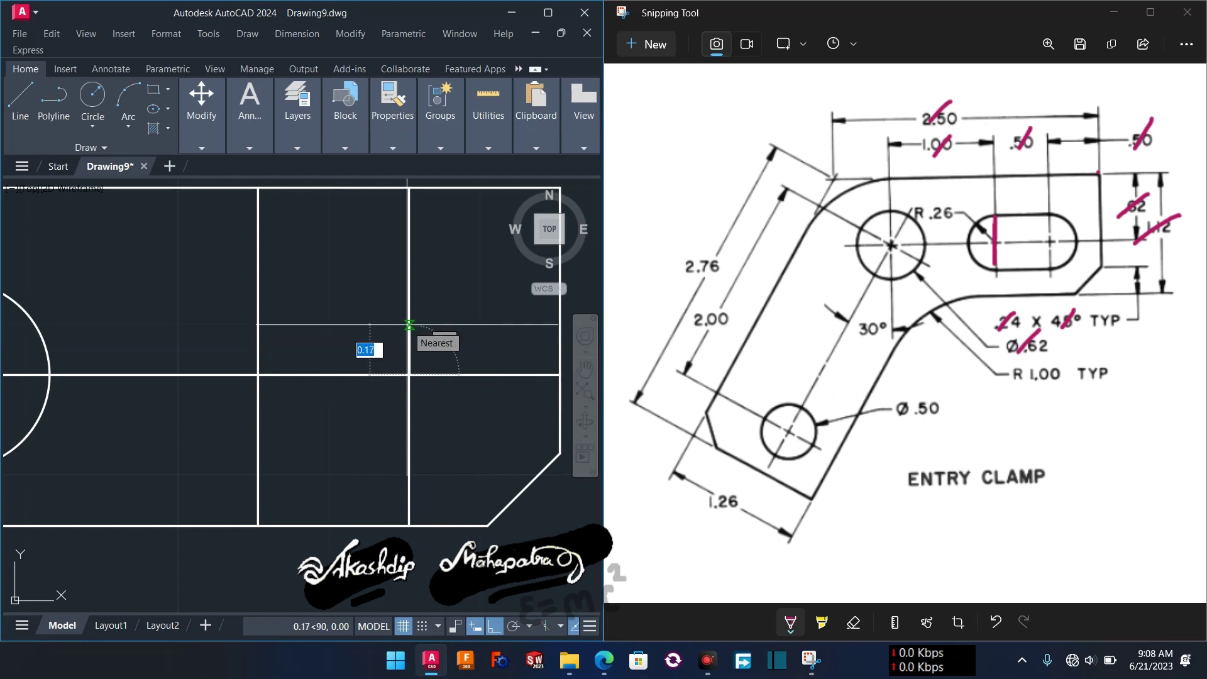
type("0.26")
key("Return")
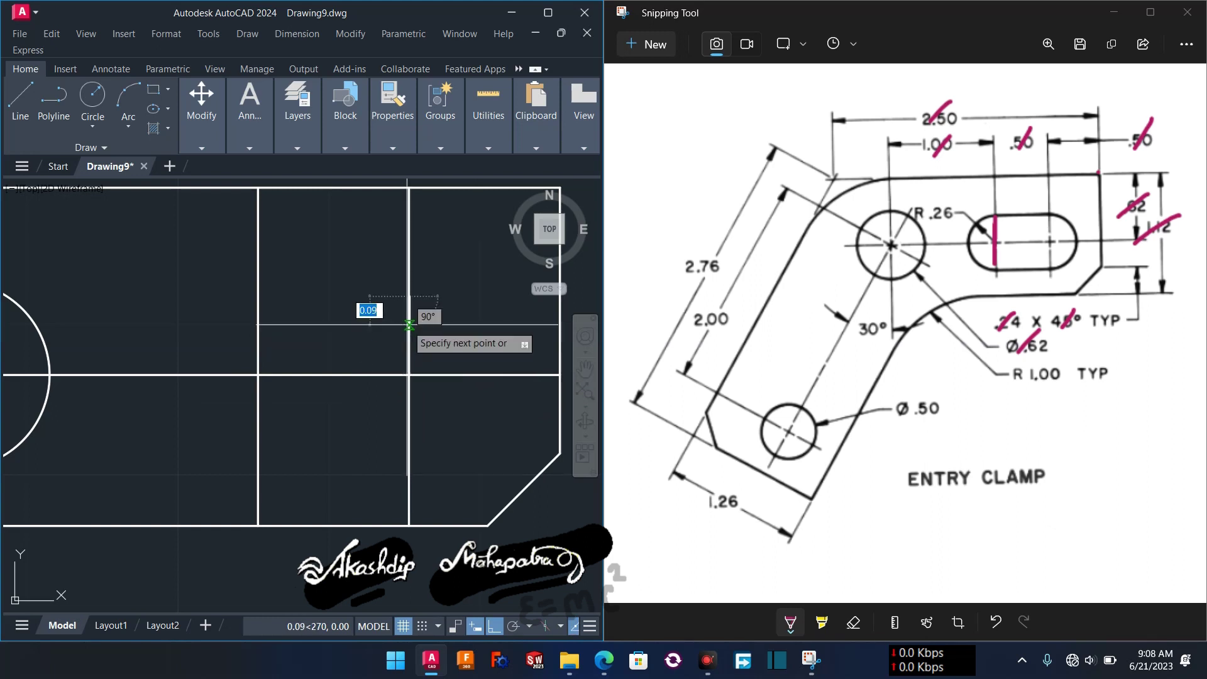
middle_click_drag(176, 311, 230, 309)
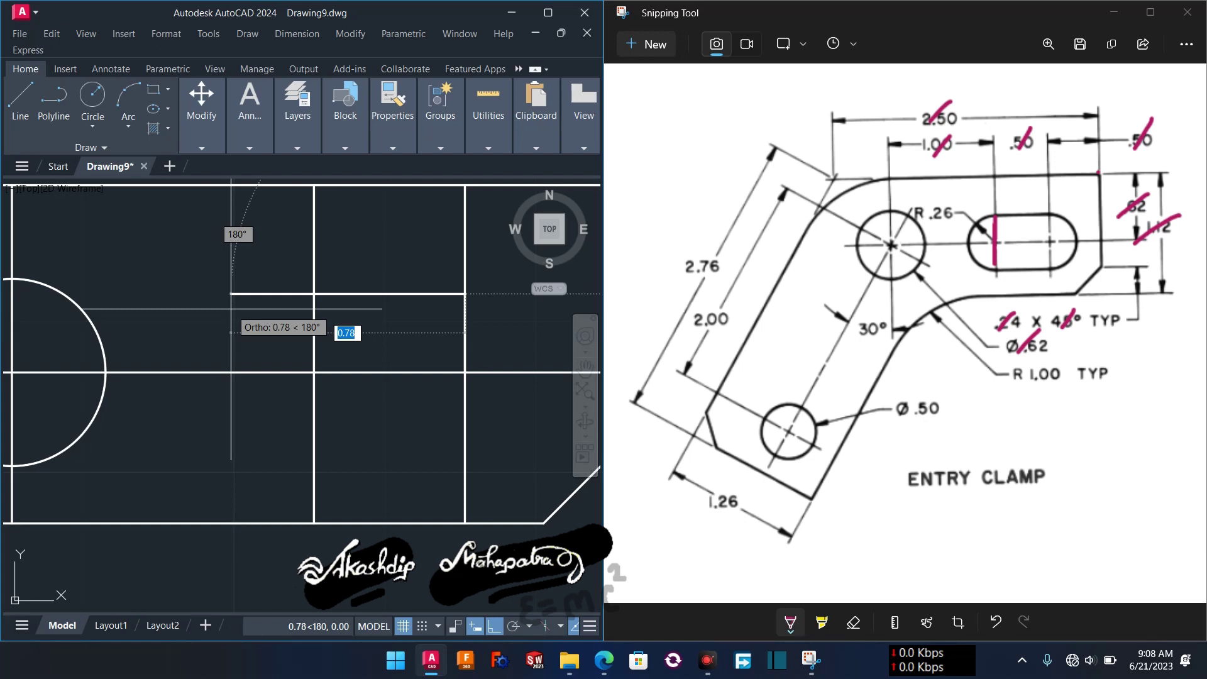
type("0.50")
key("Return")
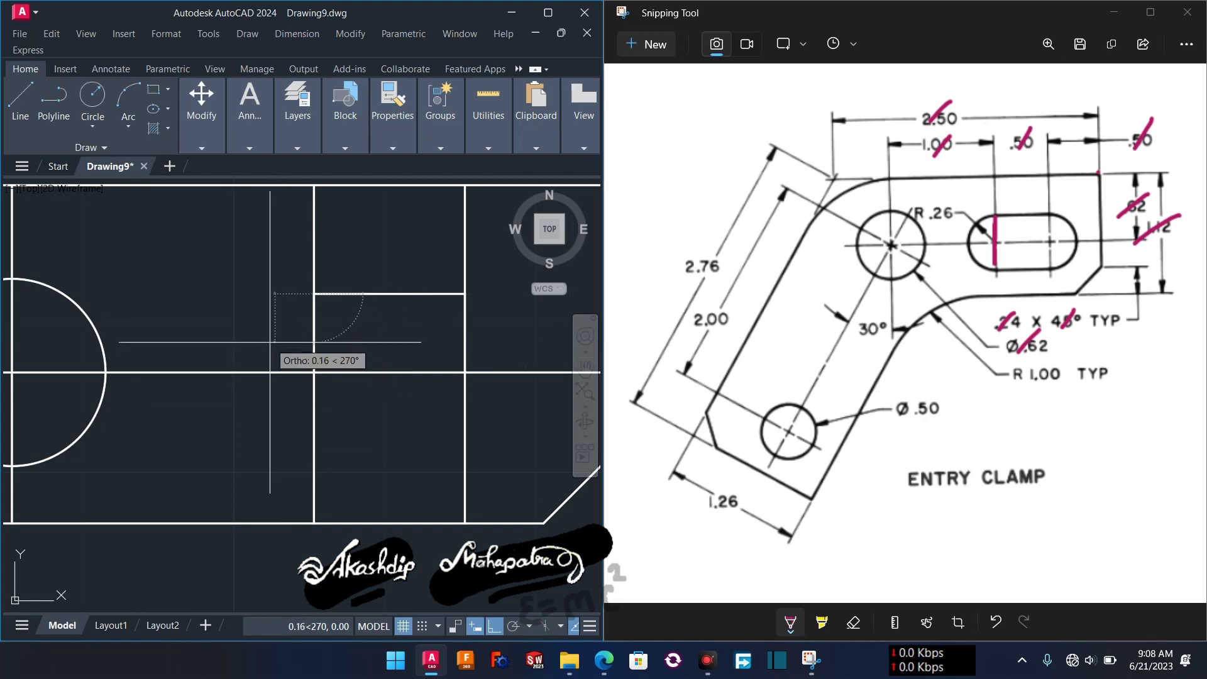
Continue the slot polyline with the left semicircular end of radius 0.26 and a 0.50 lower edge to the right.
type("arc")
key("Return")
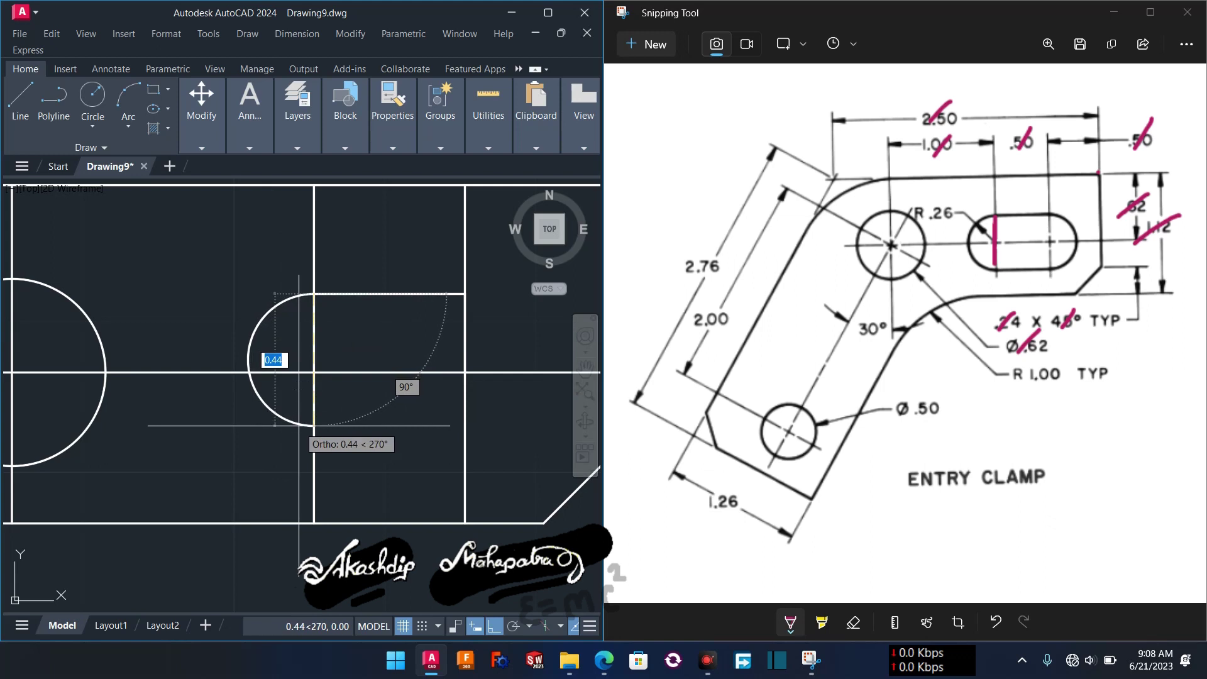
type("0.")
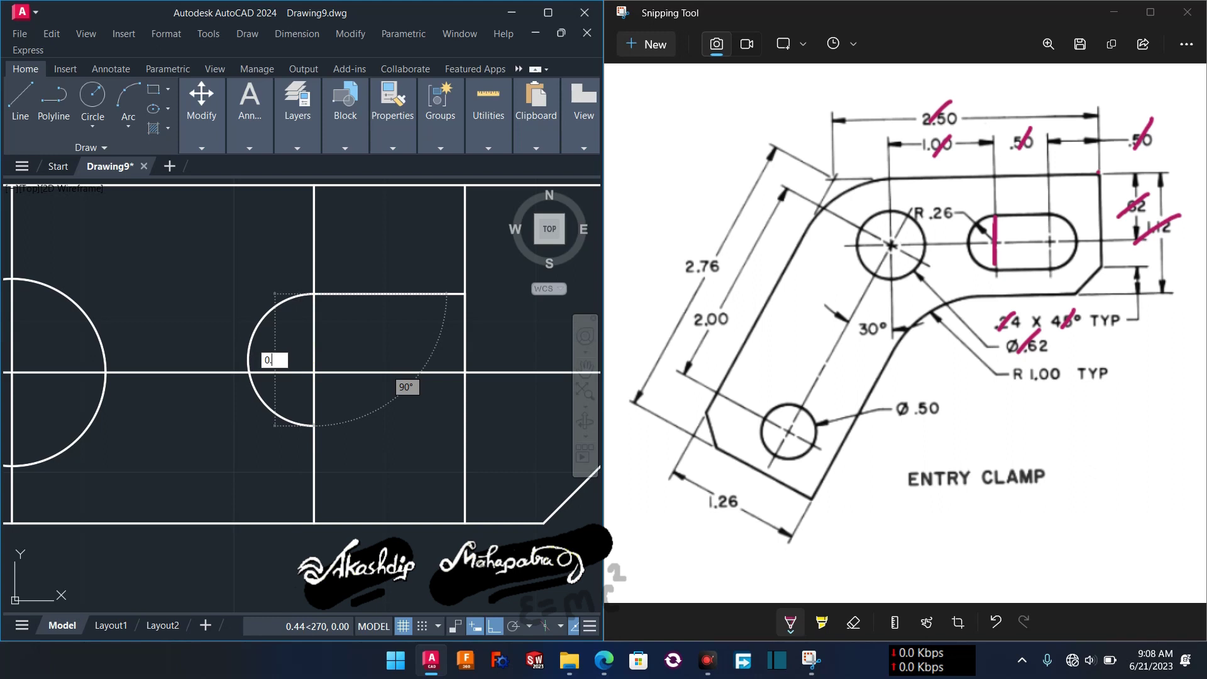
key("Return")
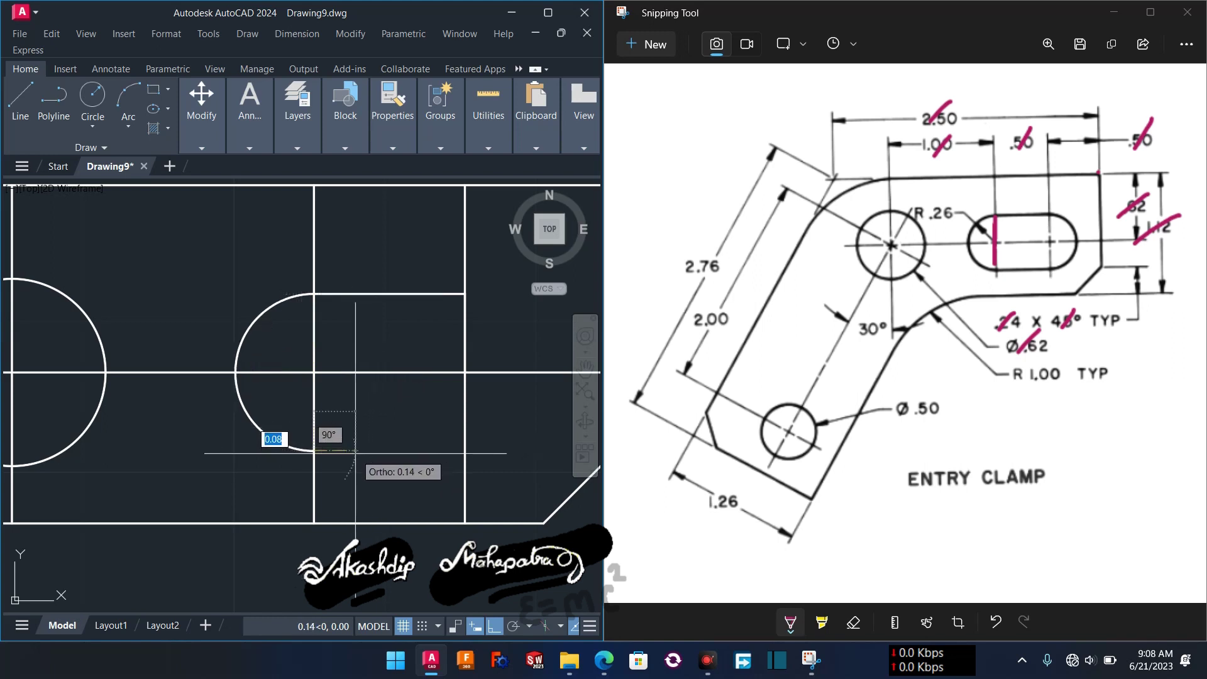
type("l")
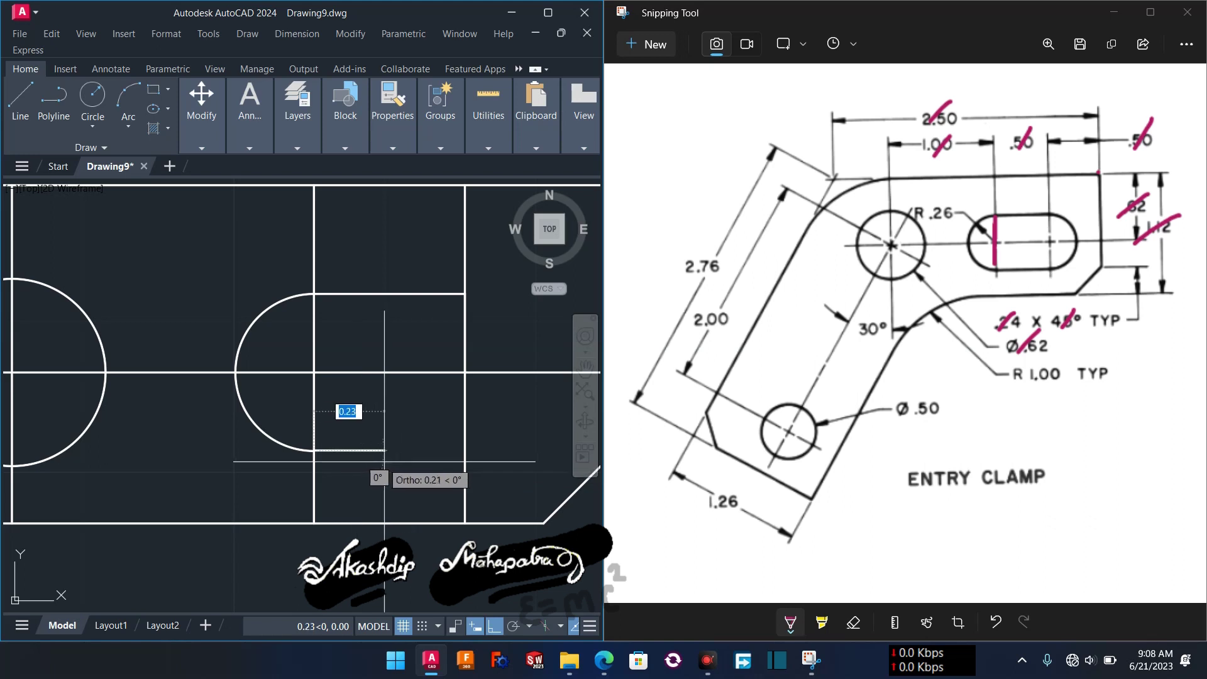
key("Return")
left_click(463, 451)
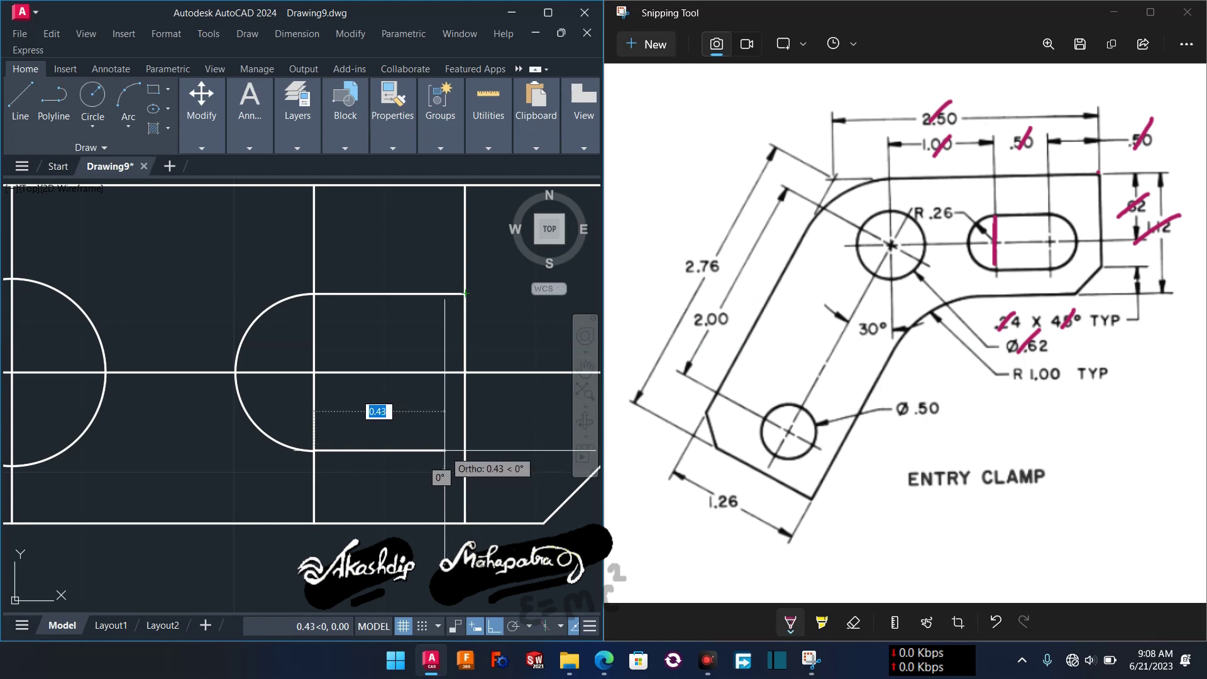
type("0.50")
key("Return")
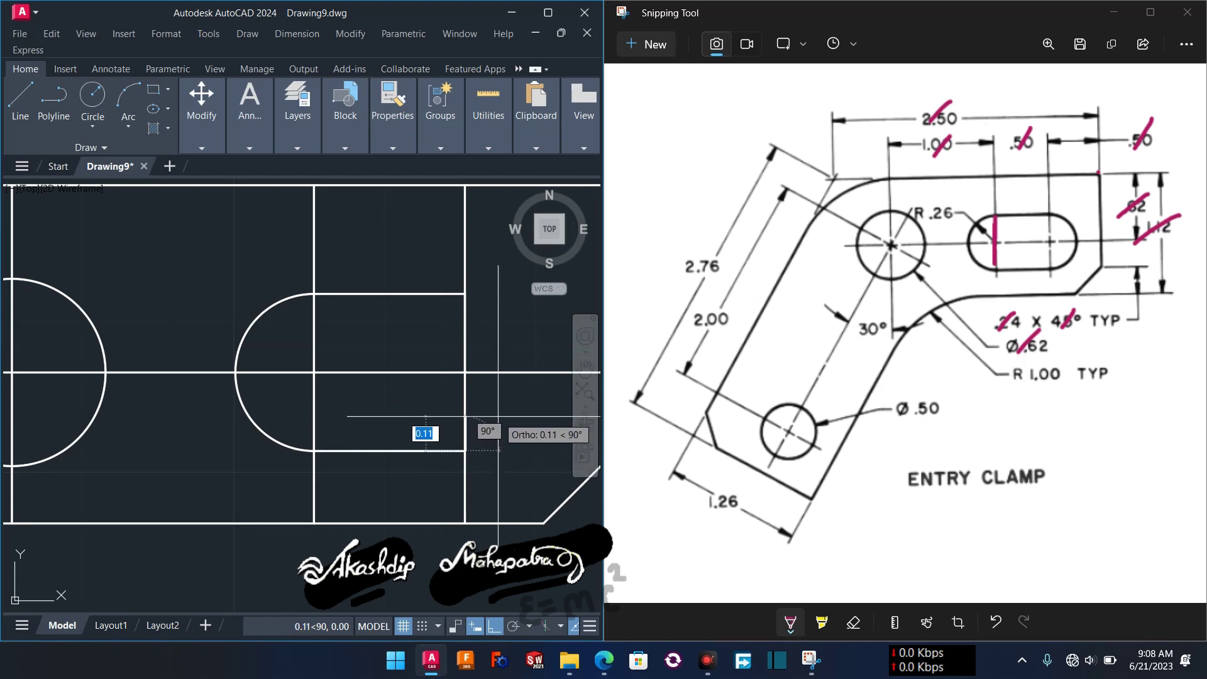
Close the slot with the right semicircular arc ending on the upper edge's right end, and finish the polyline.
type("ar")
key("Return")
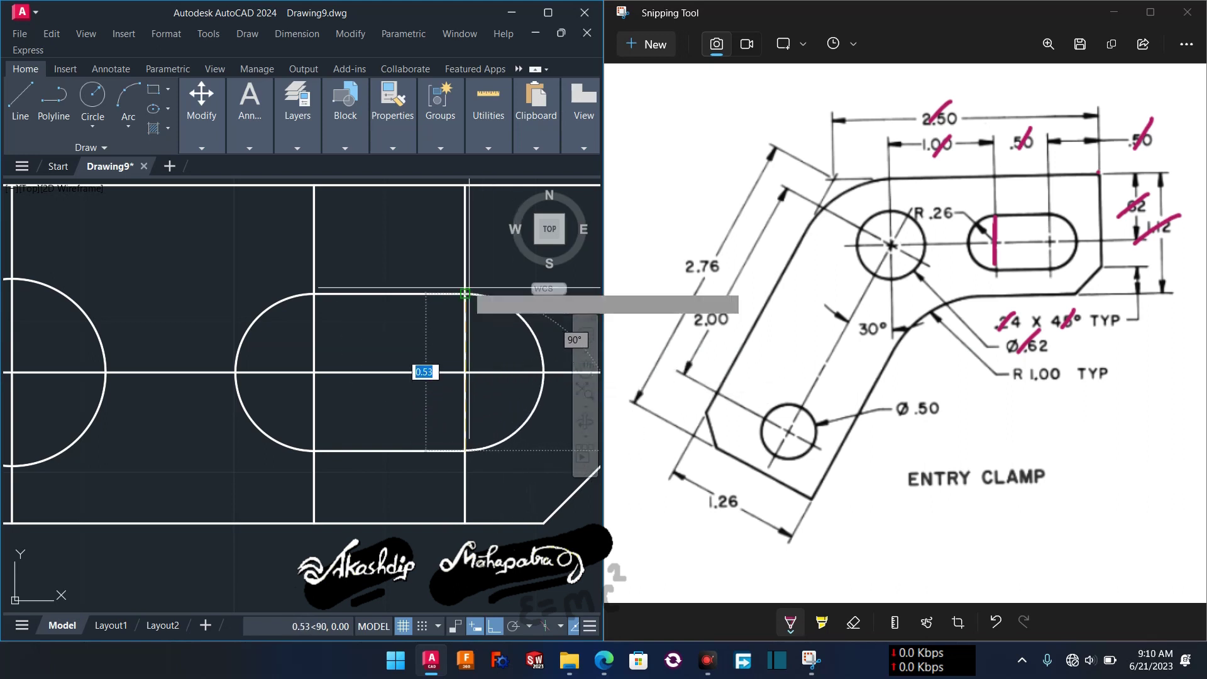
left_click(465, 293)
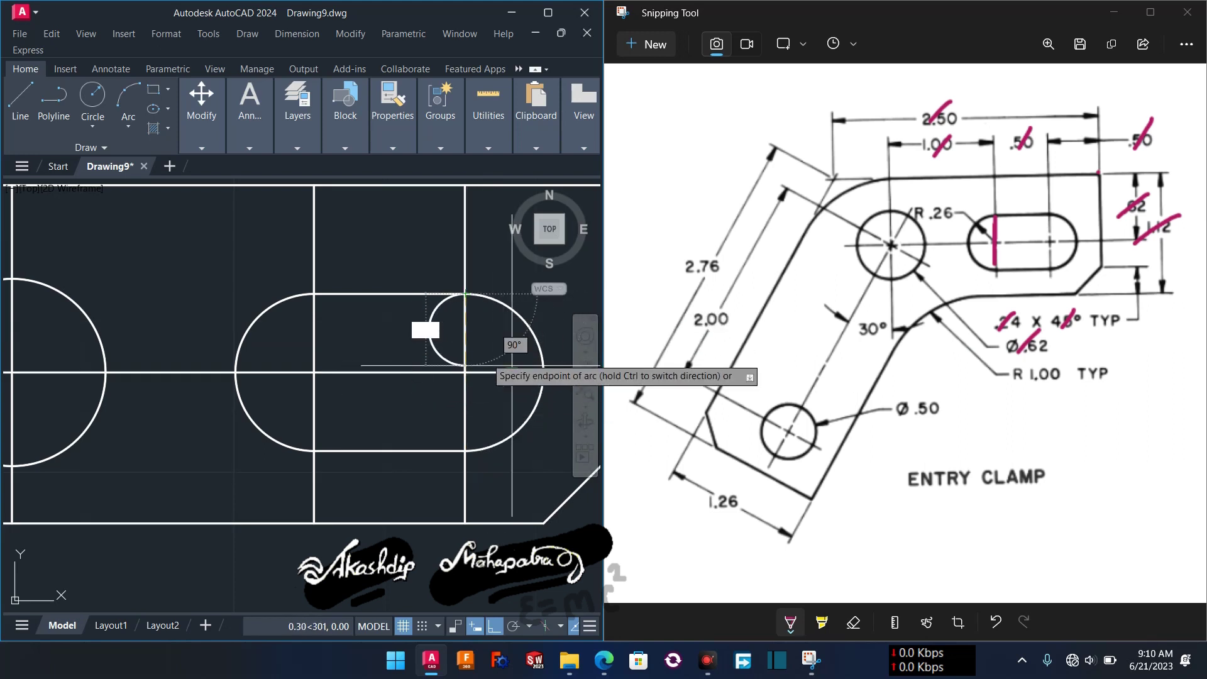
key("Escape")
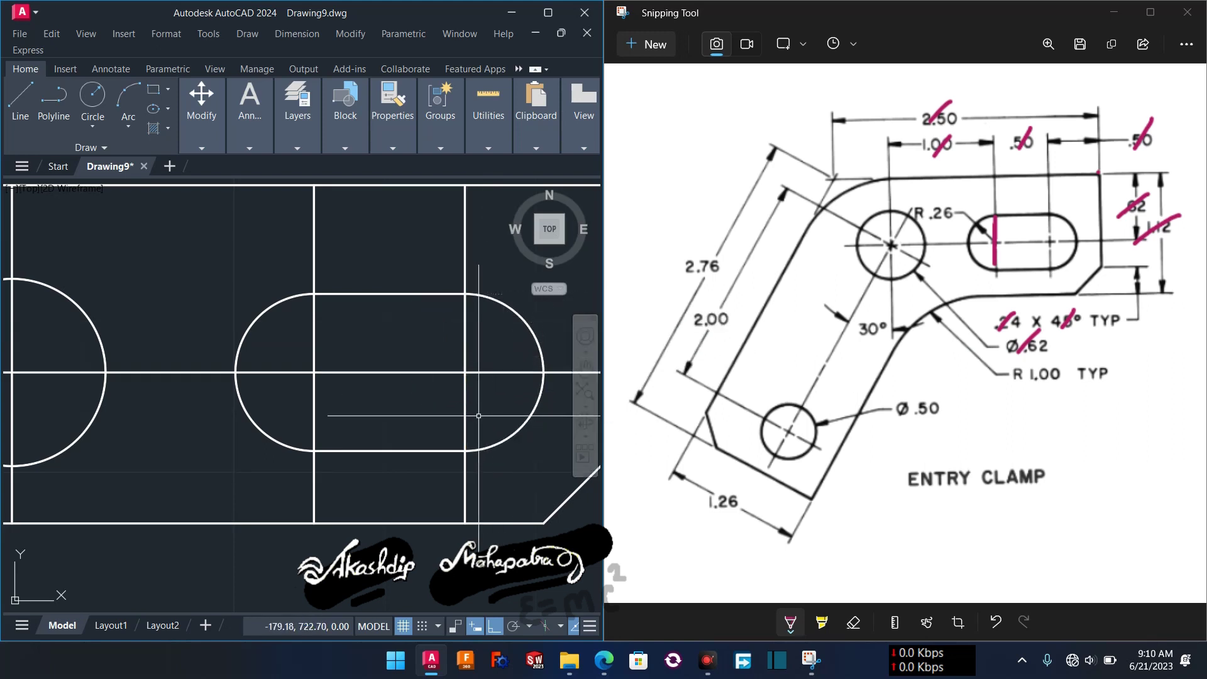
In Snipping Tool, sketch the 60° angle between the horizontal centre line and the inclined arm's centre line, and circle the value.
scroll(478, 415, "down", 2)
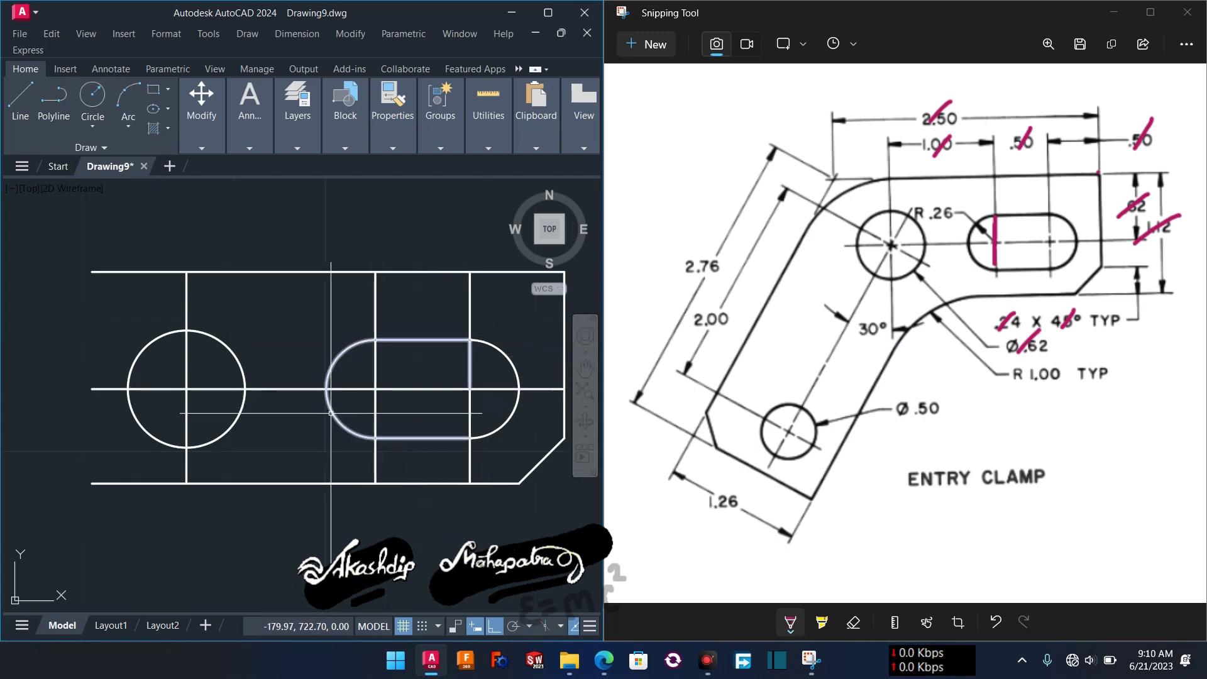
scroll(333, 435, "down", 3)
middle_click_drag(333, 435, 460, 421)
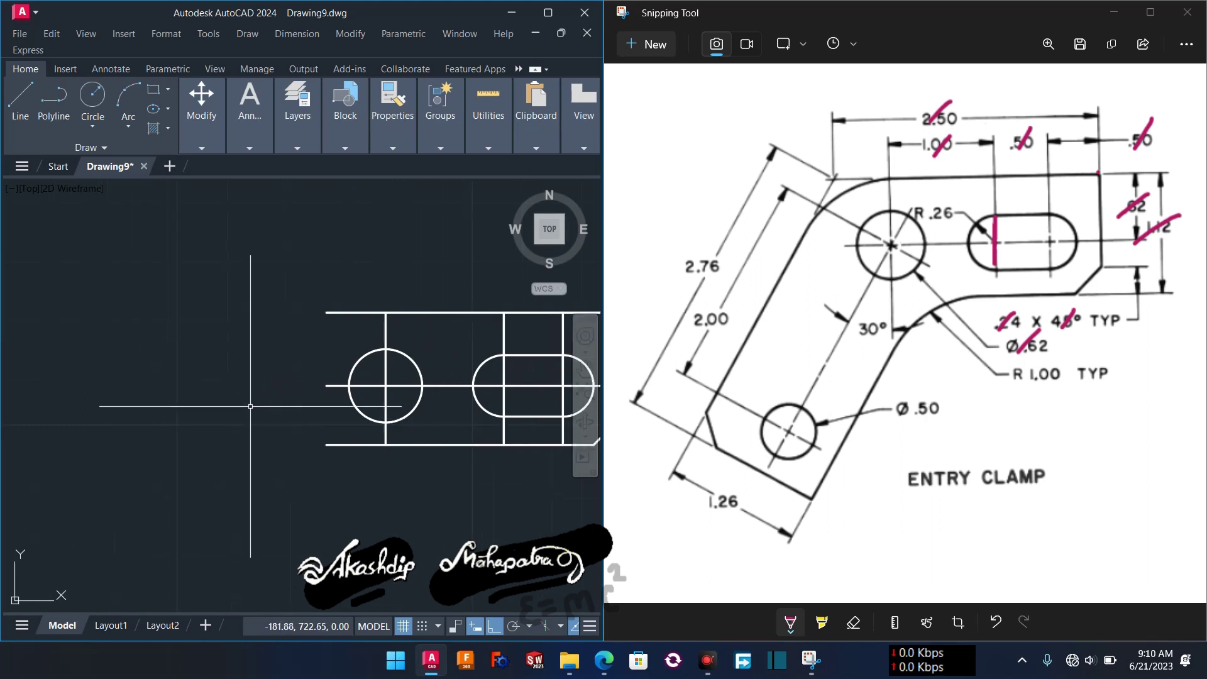
middle_click_drag(250, 406, 264, 399)
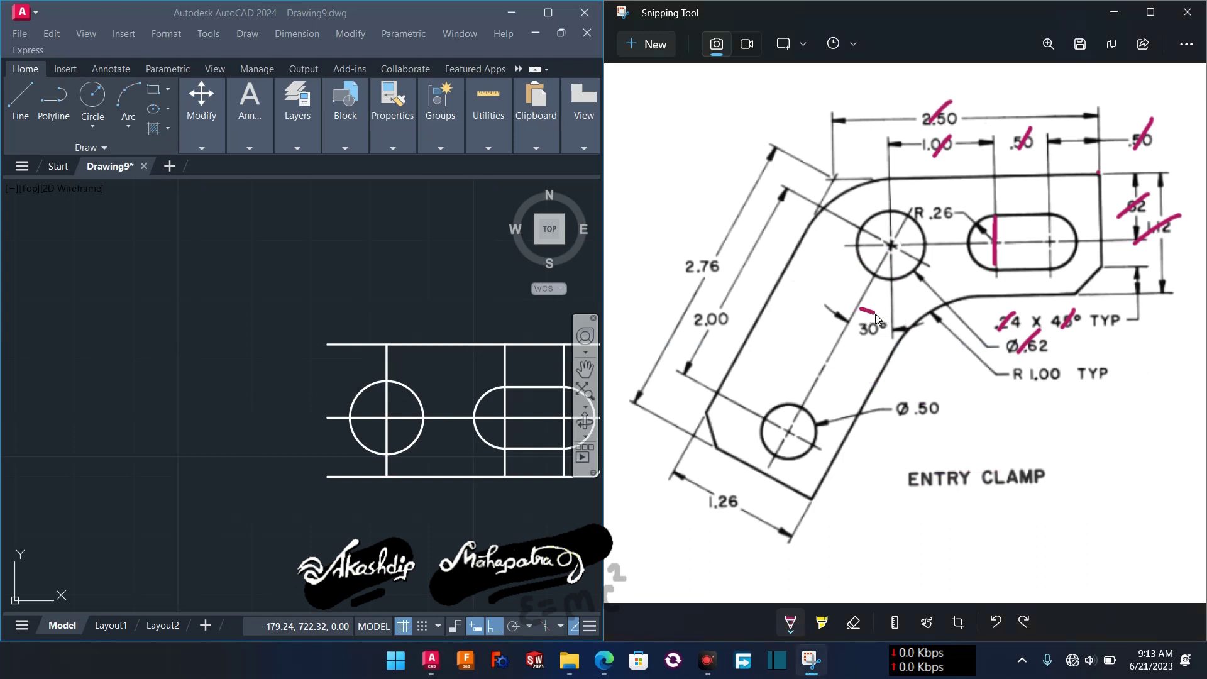
mouse_move(819, 263)
left_mouse_down()
mouse_move(821, 286)
mouse_move(849, 317)
left_mouse_up()
left_click_drag(804, 249, 888, 248)
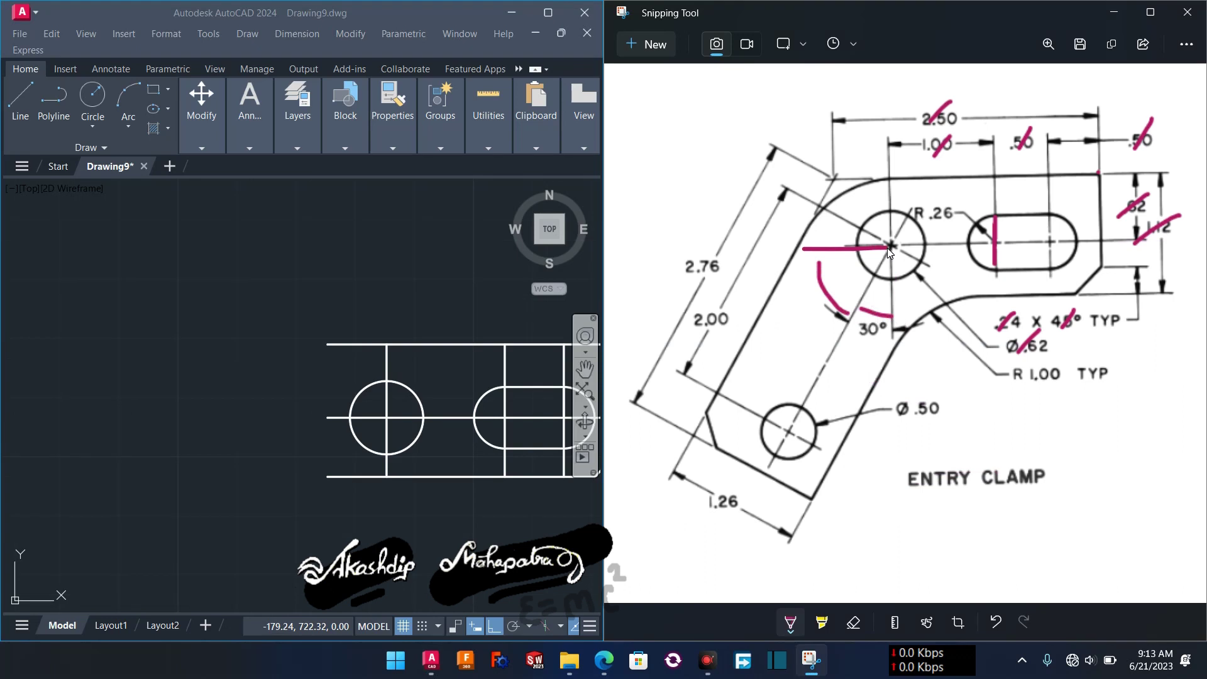
mouse_move(768, 287)
left_mouse_down()
mouse_move(780, 322)
mouse_move(771, 310)
mouse_move(793, 295)
left_mouse_up()
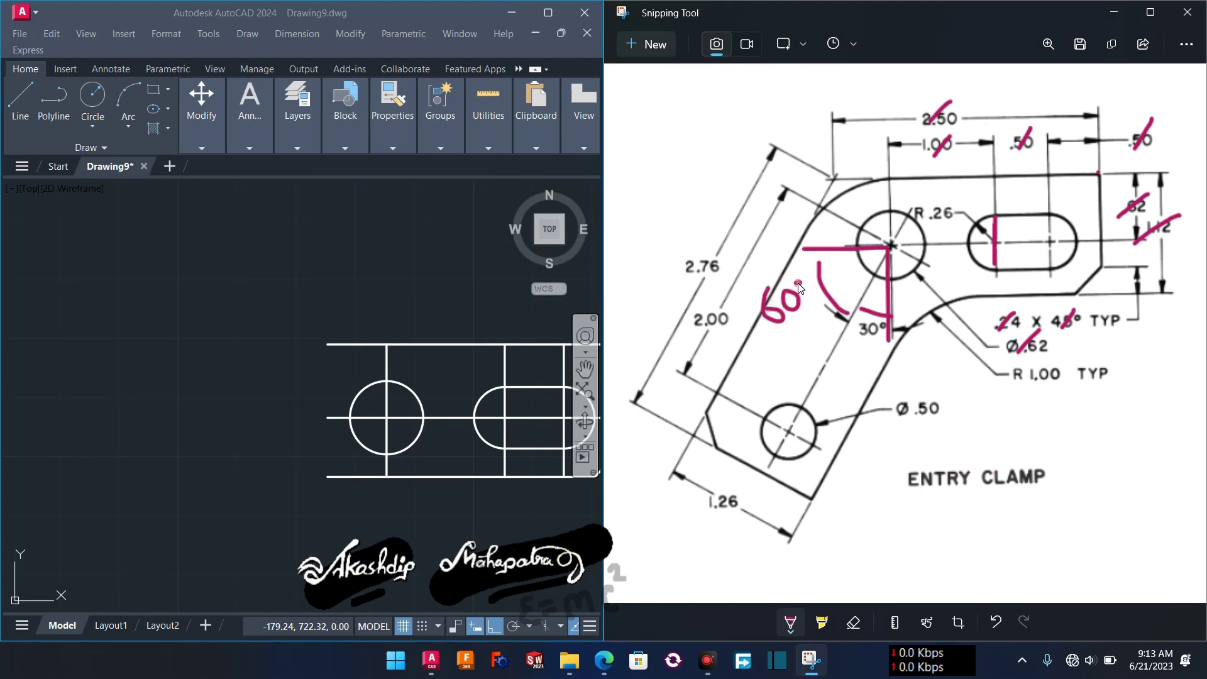
mouse_move(1176, 241)
left_mouse_down()
mouse_move(1184, 282)
mouse_move(1116, 395)
mouse_move(862, 387)
mouse_move(823, 368)
mouse_move(851, 357)
mouse_move(810, 403)
left_mouse_up()
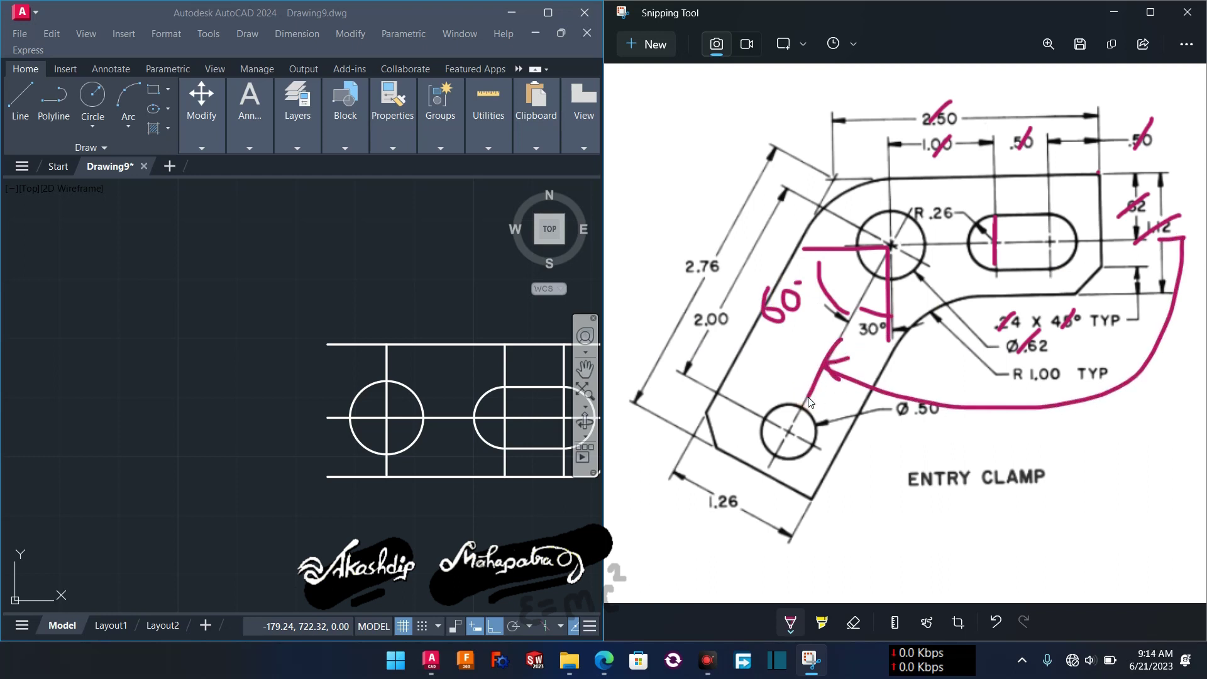
left_click_drag(772, 256, 1073, 255)
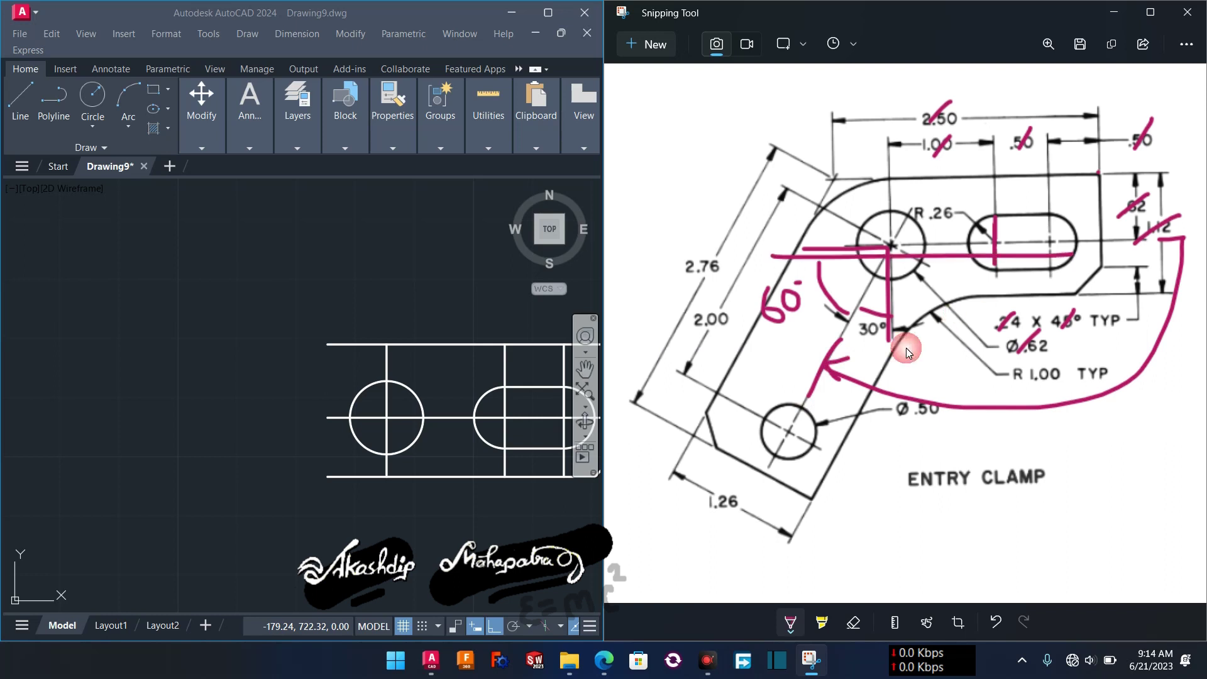
mouse_move(808, 280)
left_mouse_down()
mouse_move(739, 364)
mouse_move(819, 281)
mouse_move(796, 316)
left_mouse_up()
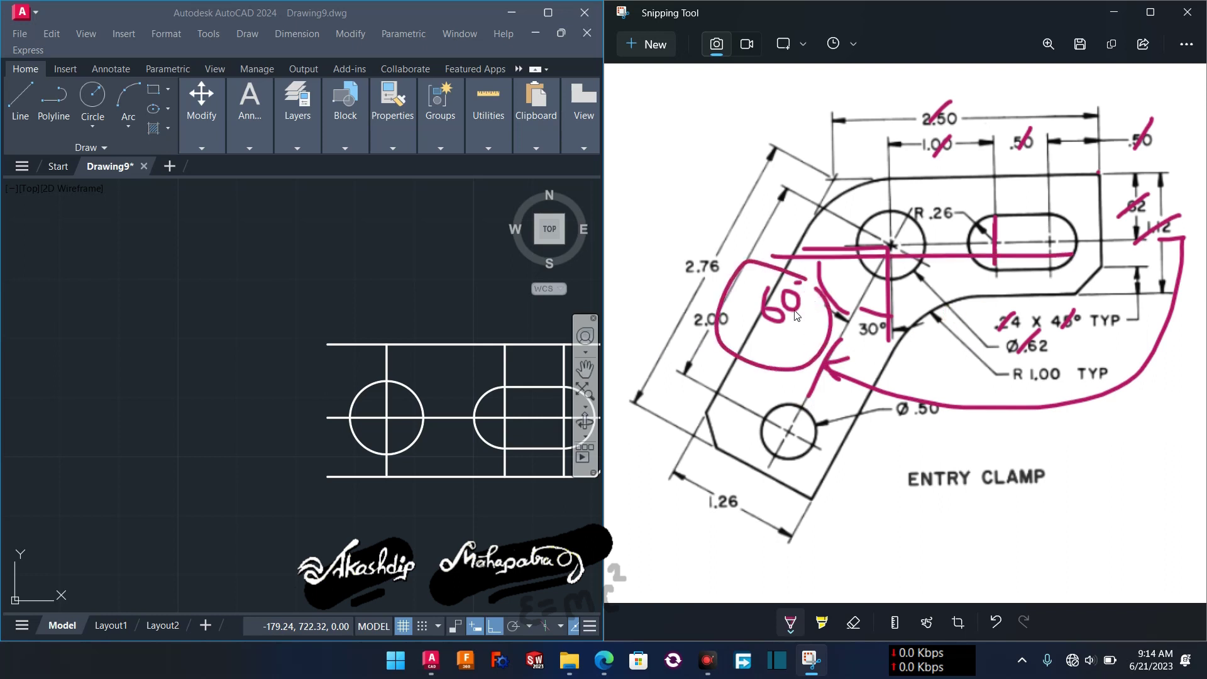
In AutoCAD, draw a line about 1.03 long from the 0.62 circle's centre down to the left, entering an angle of 120°.
left_click(273, 516)
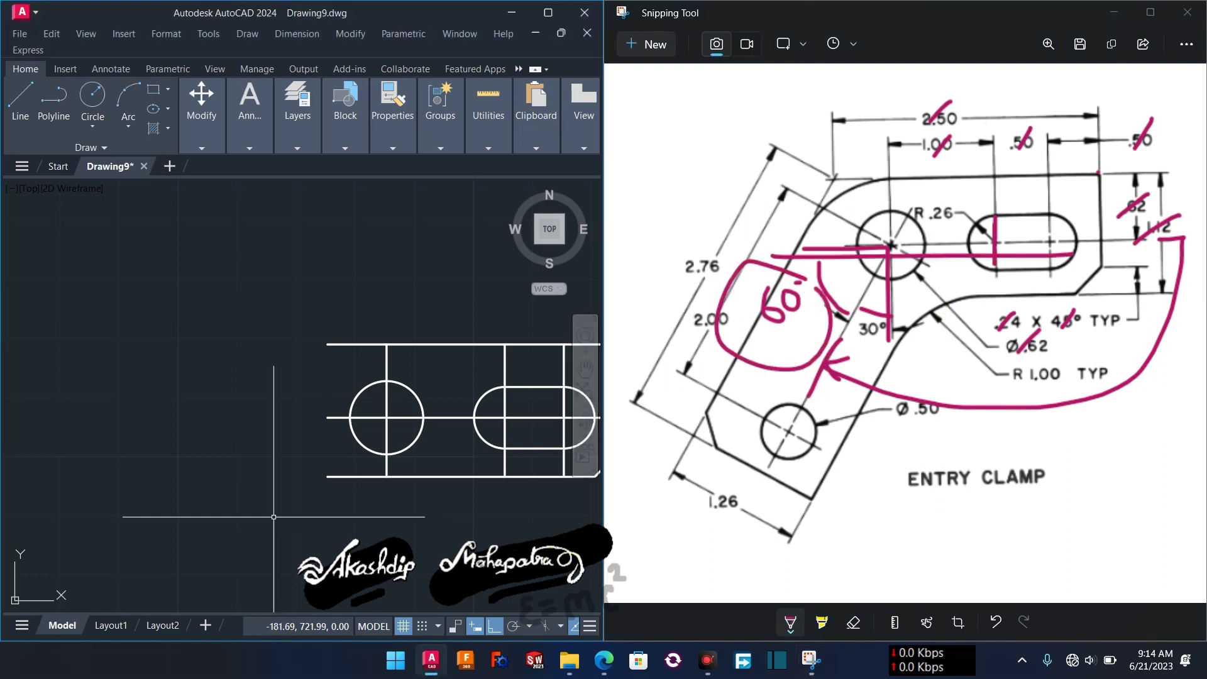
middle_click_drag(406, 532, 359, 510)
type("l")
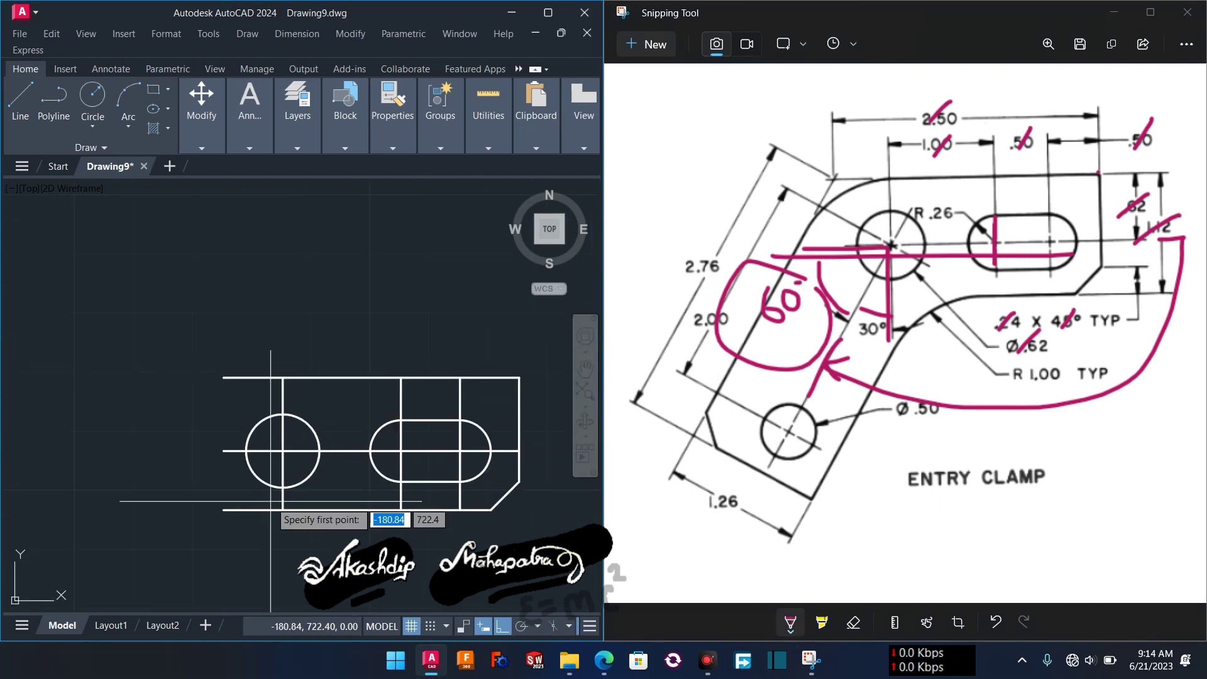
key("Return")
middle_click_drag(283, 468, 313, 423)
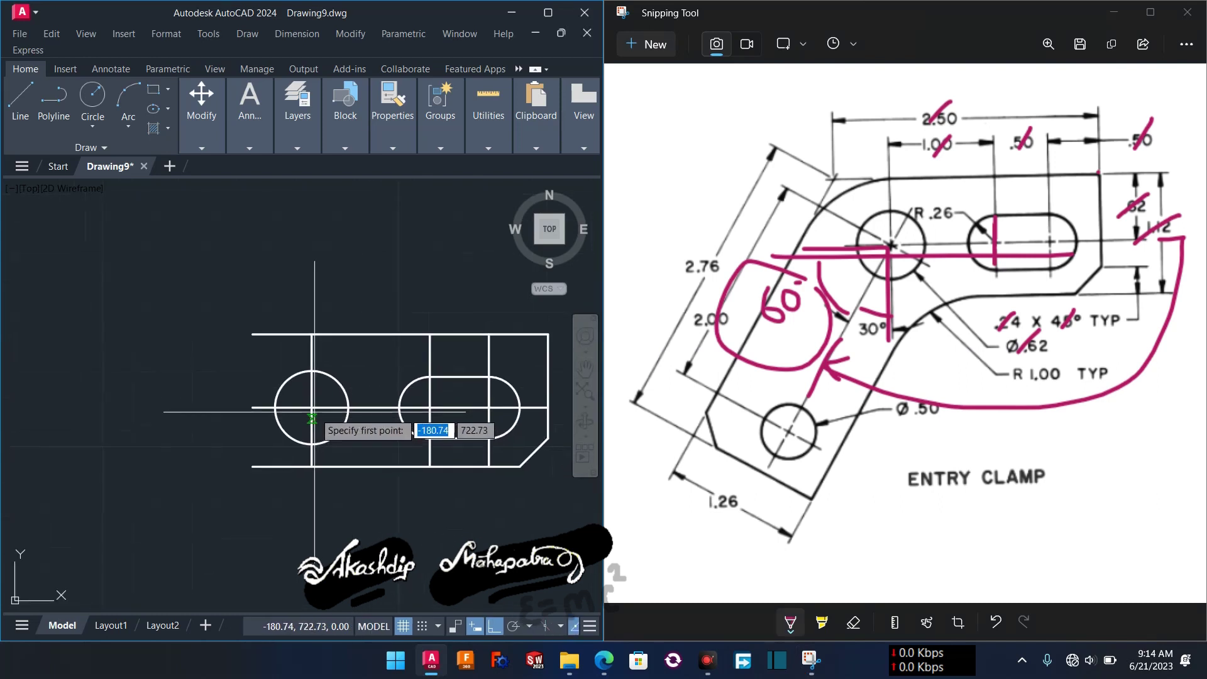
left_click(312, 406)
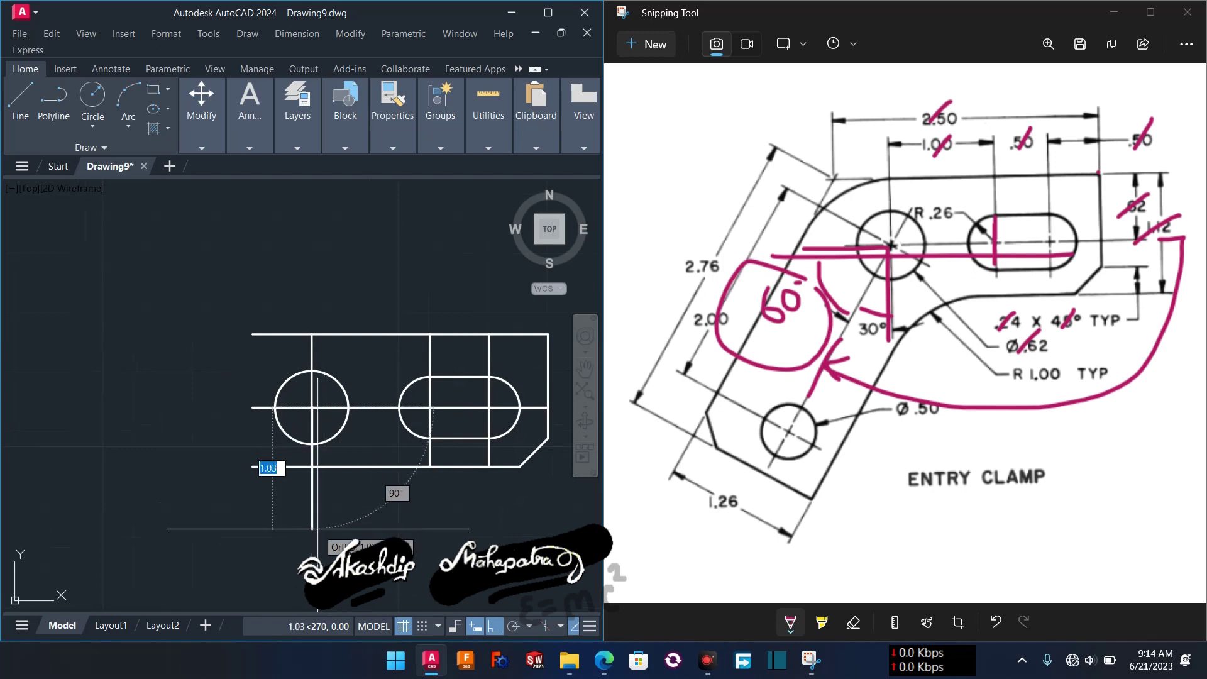
key("Tab")
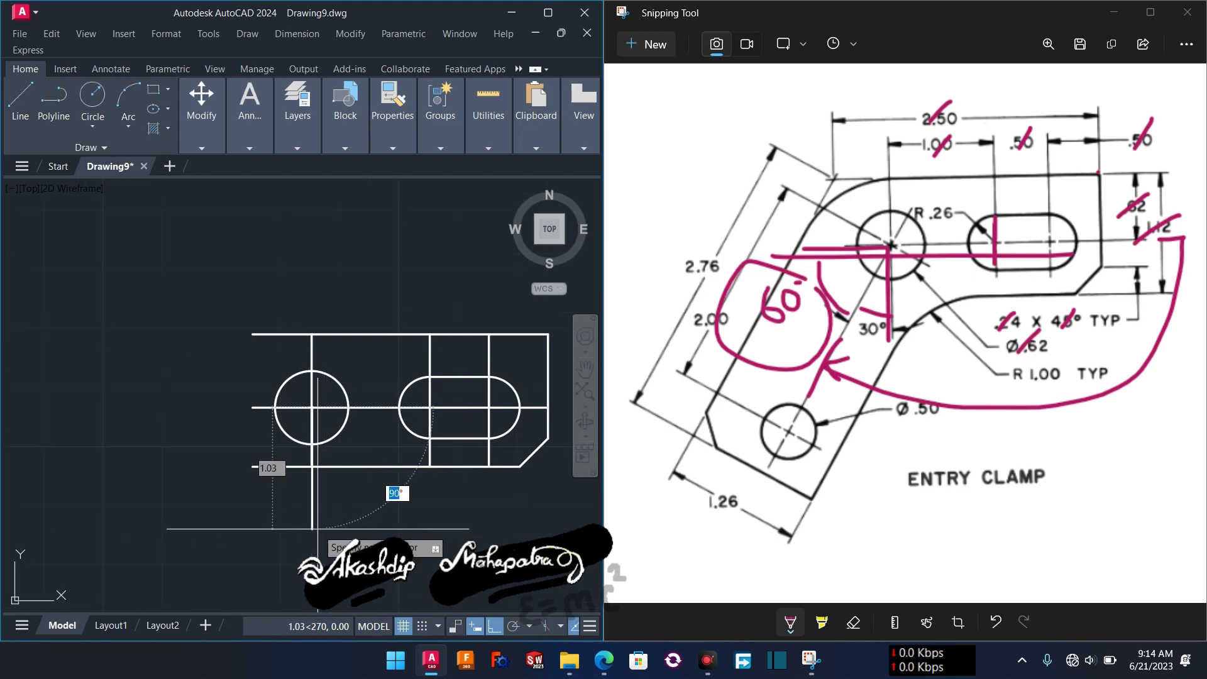
type("240")
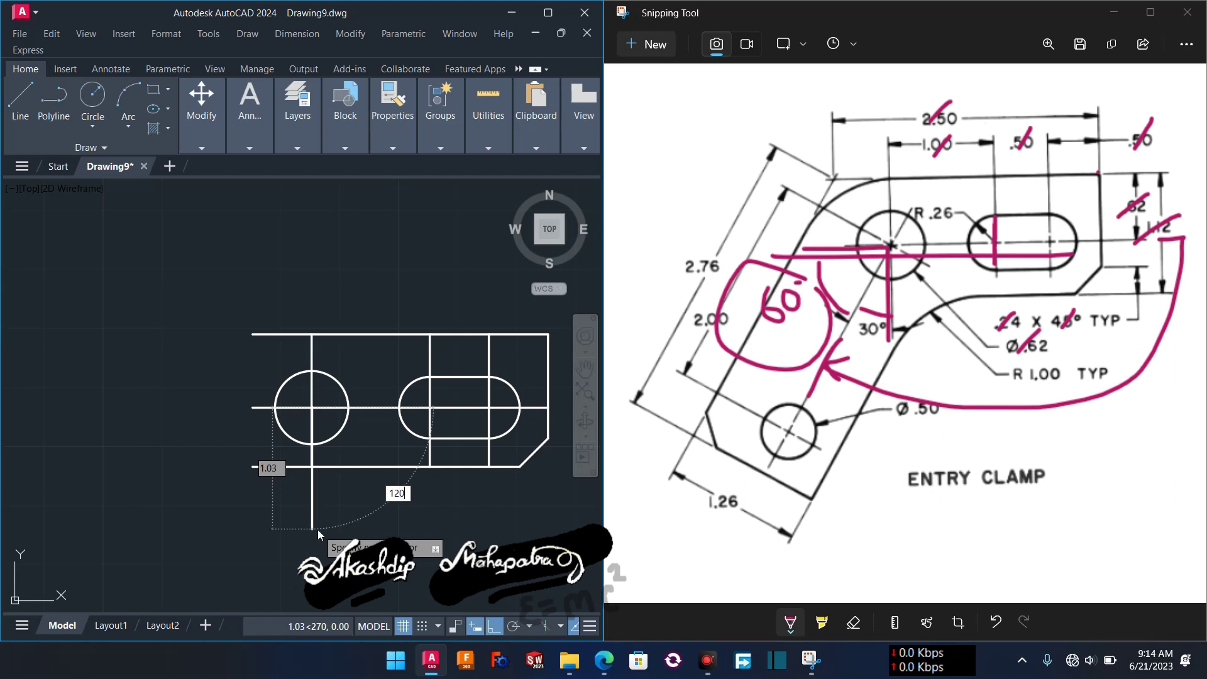
key("Return")
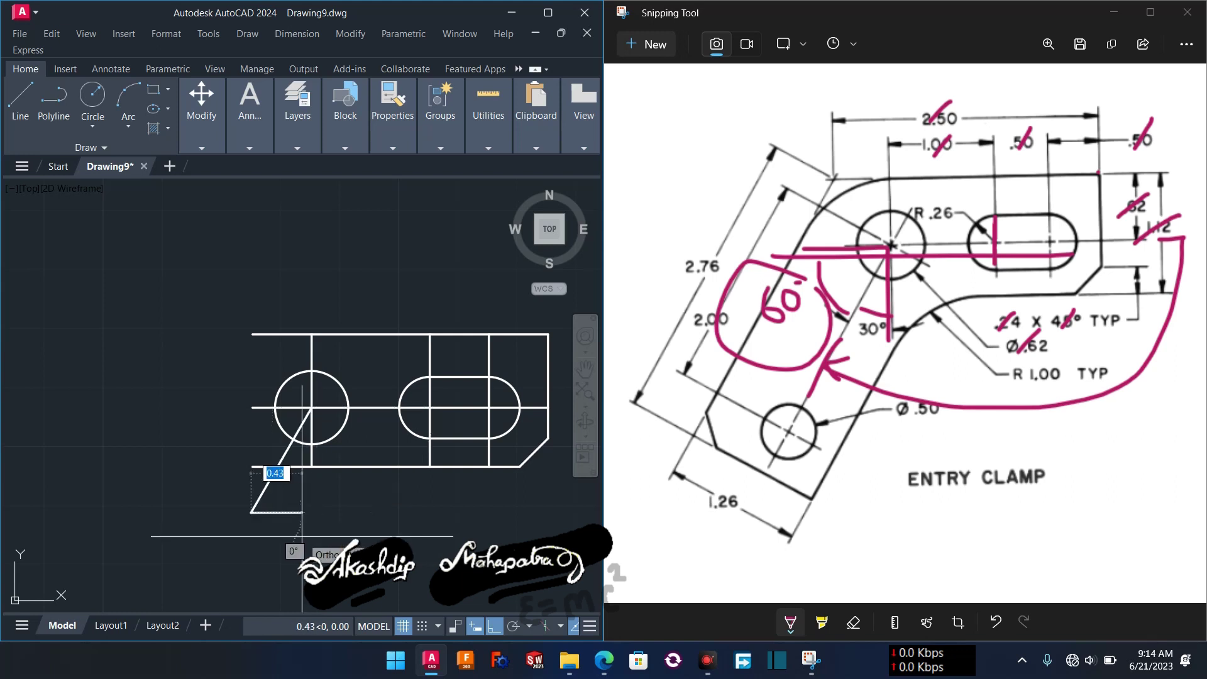
key("Escape")
In Snipping Tool, undo the latest pen marks around the inclined arm on the reference drawing.
left_click(704, 471)
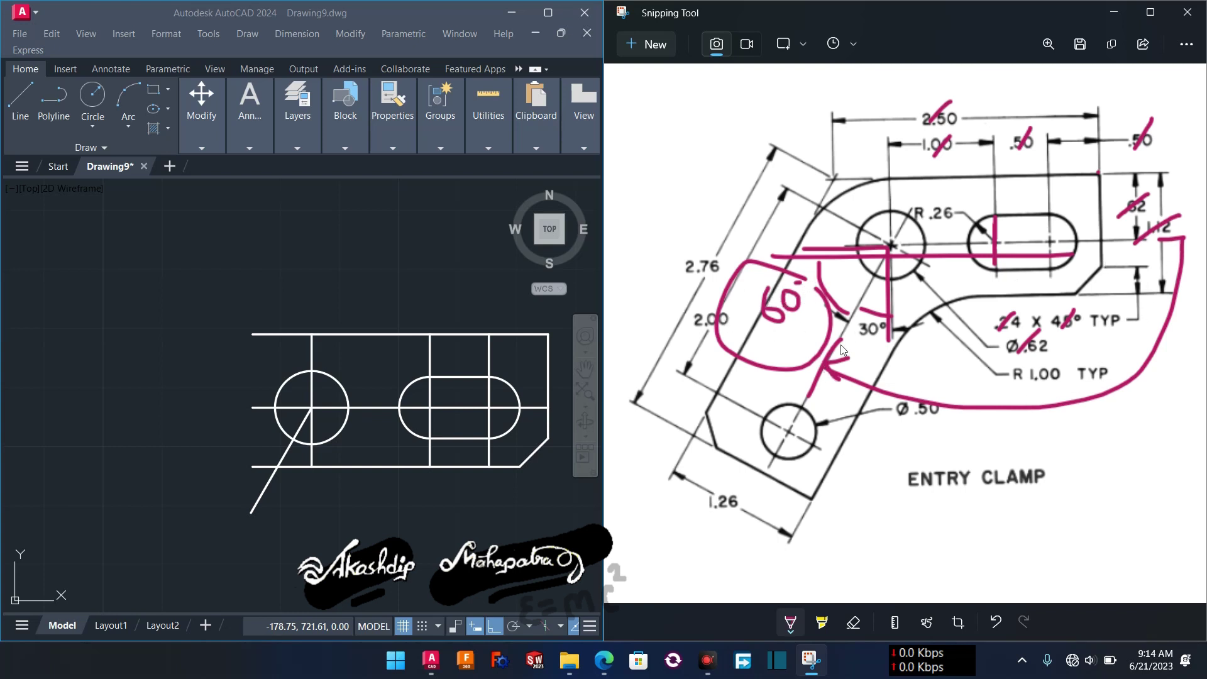
mouse_move(1173, 296)
left_mouse_down()
mouse_move(1036, 440)
mouse_move(833, 400)
left_mouse_up()
key("ctrl+z")
key("ctrl+z")
key("ctrl+z")
key("ctrl+z")
key("ctrl+z")
key("ctrl+z")
key("ctrl+z")
key("ctrl+z")
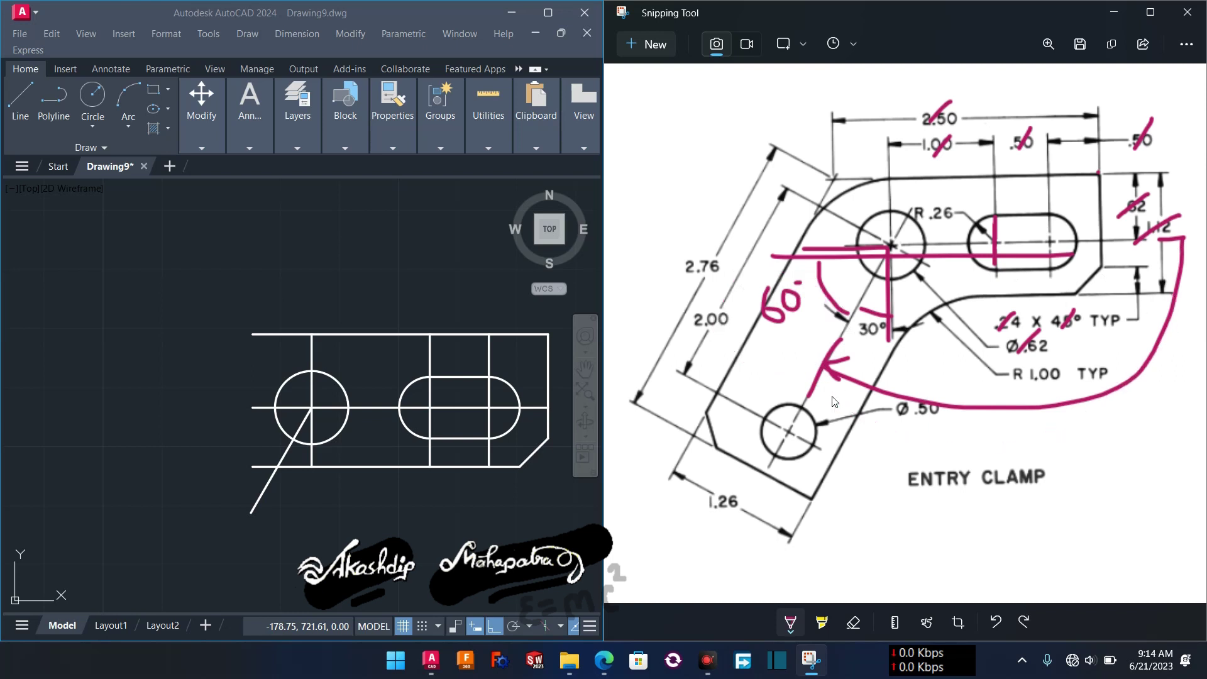
Undo the 60° angle sketch on the reference drawing and strike off the 30° and R.26 dimensions.
key("ctrl+z")
key("ctrl+z")
key("ctrl+z")
key("ctrl+z")
key("ctrl+z")
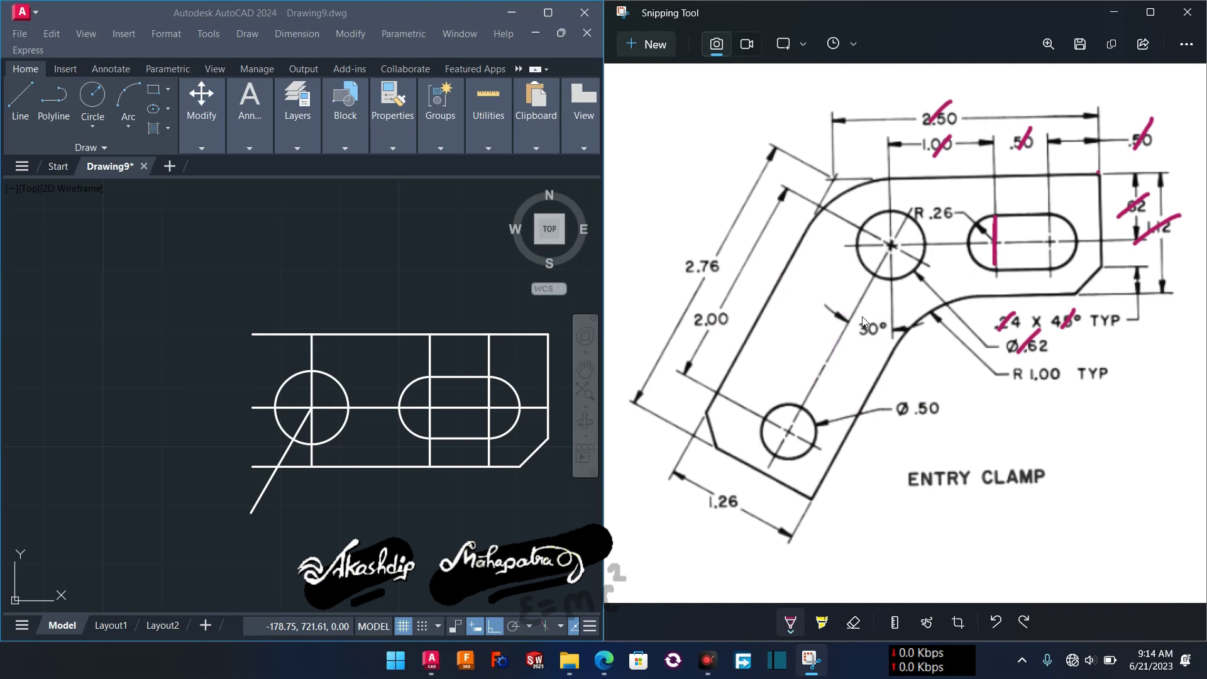
left_click_drag(879, 306, 867, 336)
left_click_drag(948, 194, 934, 221)
In Snipping Tool, mark the distance below the slot's centre line and the width between the inclined arm's centre line and right edge.
left_click(367, 506)
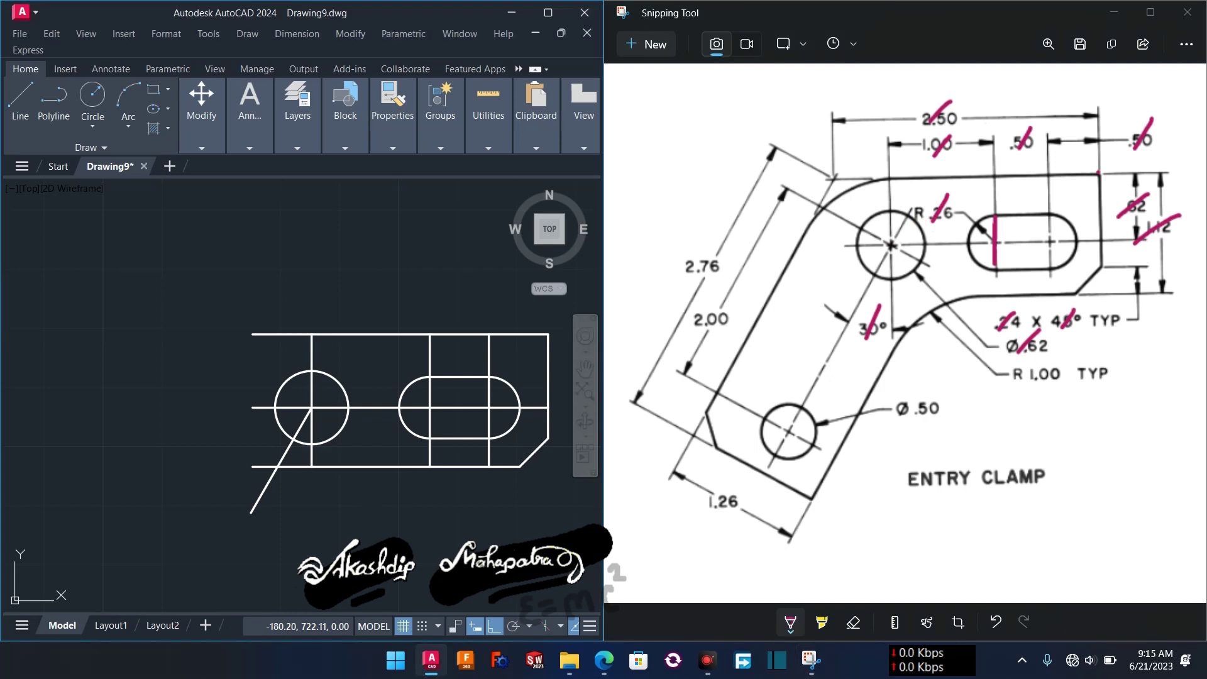
mouse_move(313, 447)
middle_mouse_down()
mouse_move(346, 407)
mouse_move(358, 362)
middle_mouse_up()
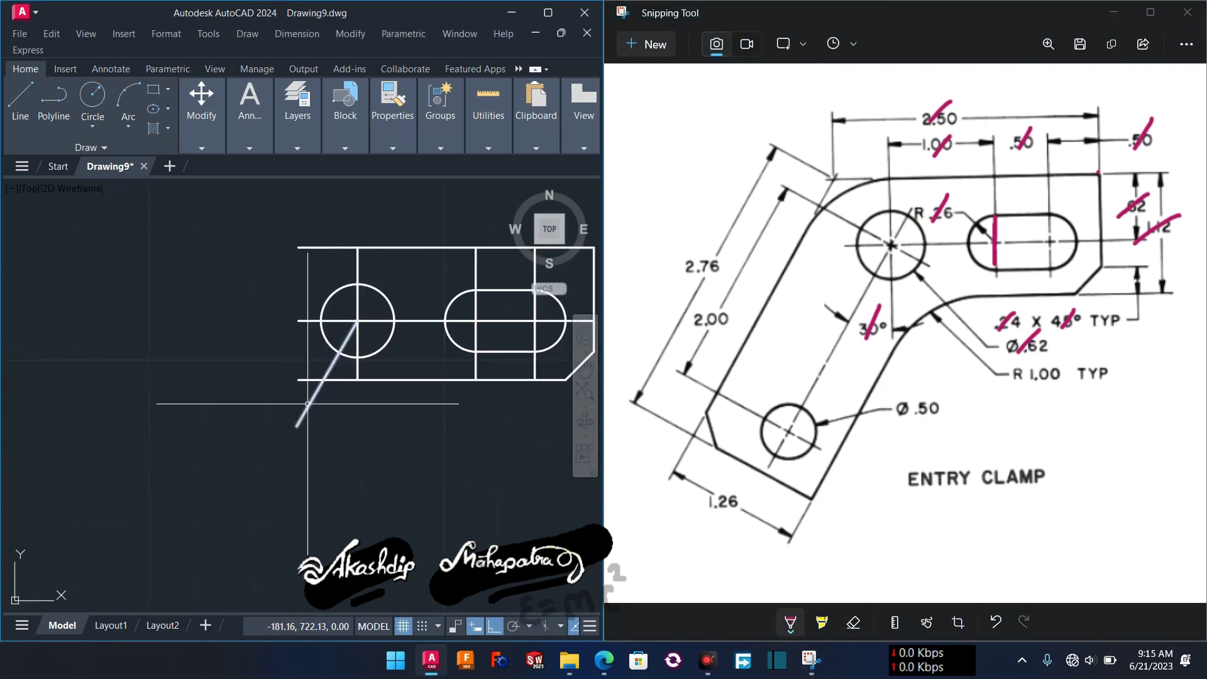
left_click(934, 255)
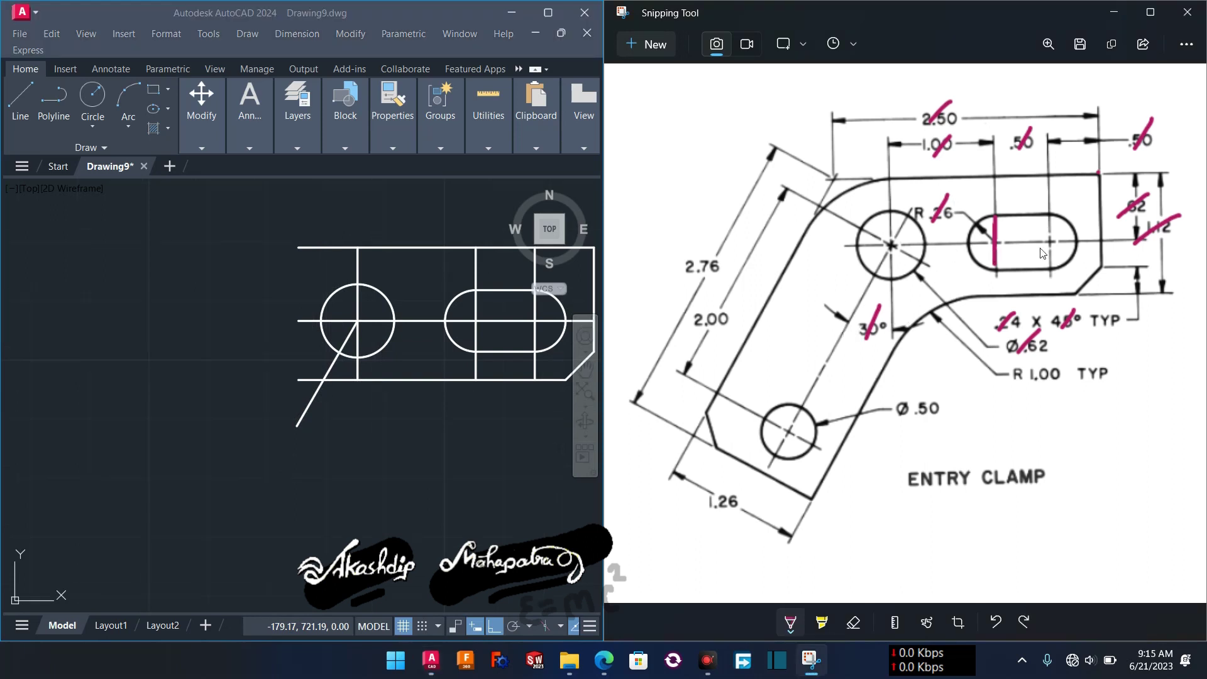
left_click_drag(1064, 240, 1065, 285)
left_click_drag(847, 360, 881, 372)
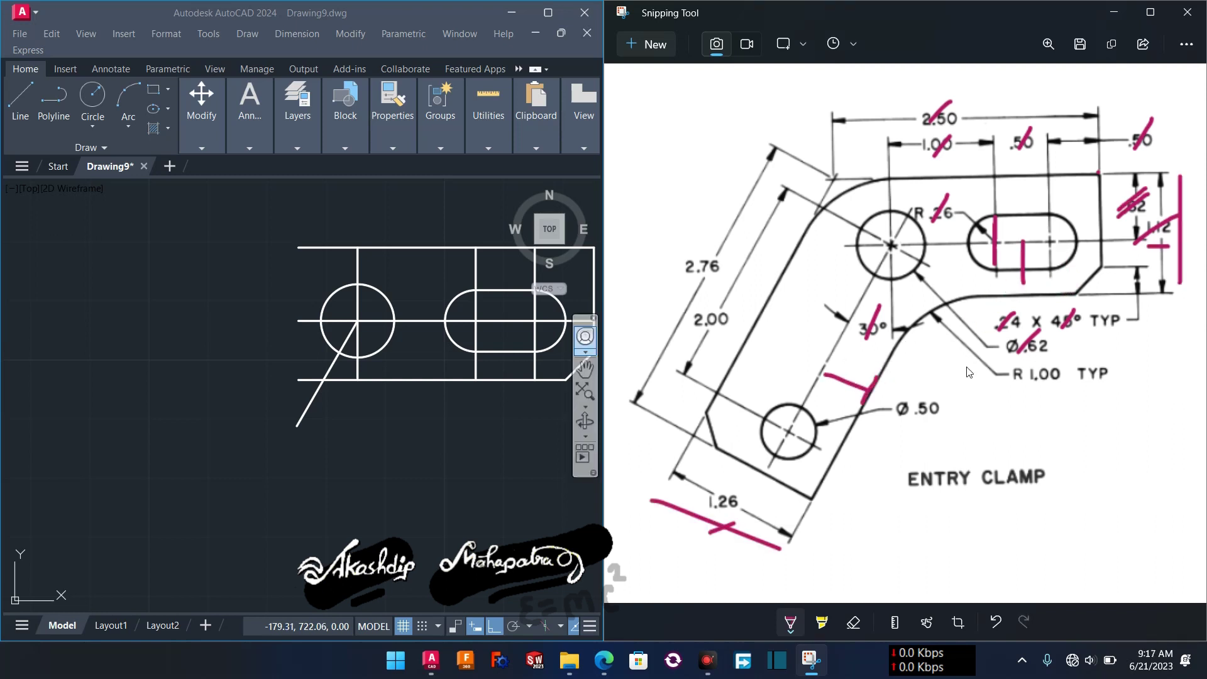
left_click_drag(1024, 243, 1027, 285)
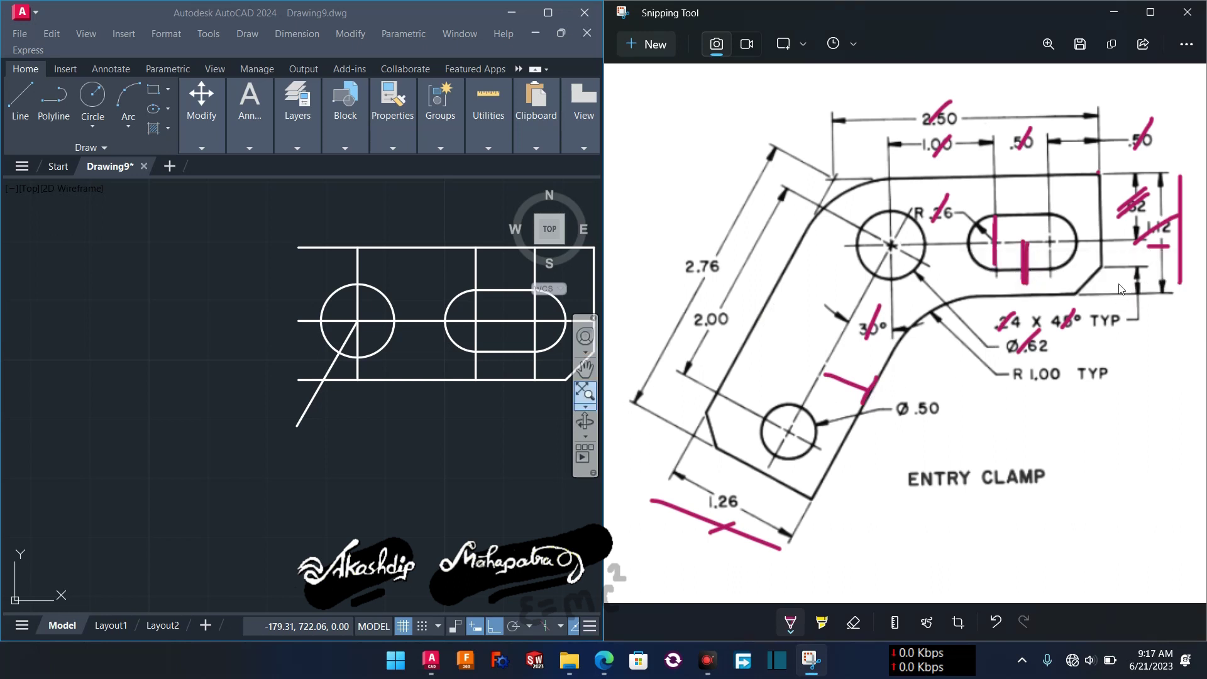
Undo the pen marks at the slot, beside the inclined arm and below the 1.26 dimension.
key("ctrl+z")
key("ctrl+z")
key("ctrl+z")
key("ctrl+z")
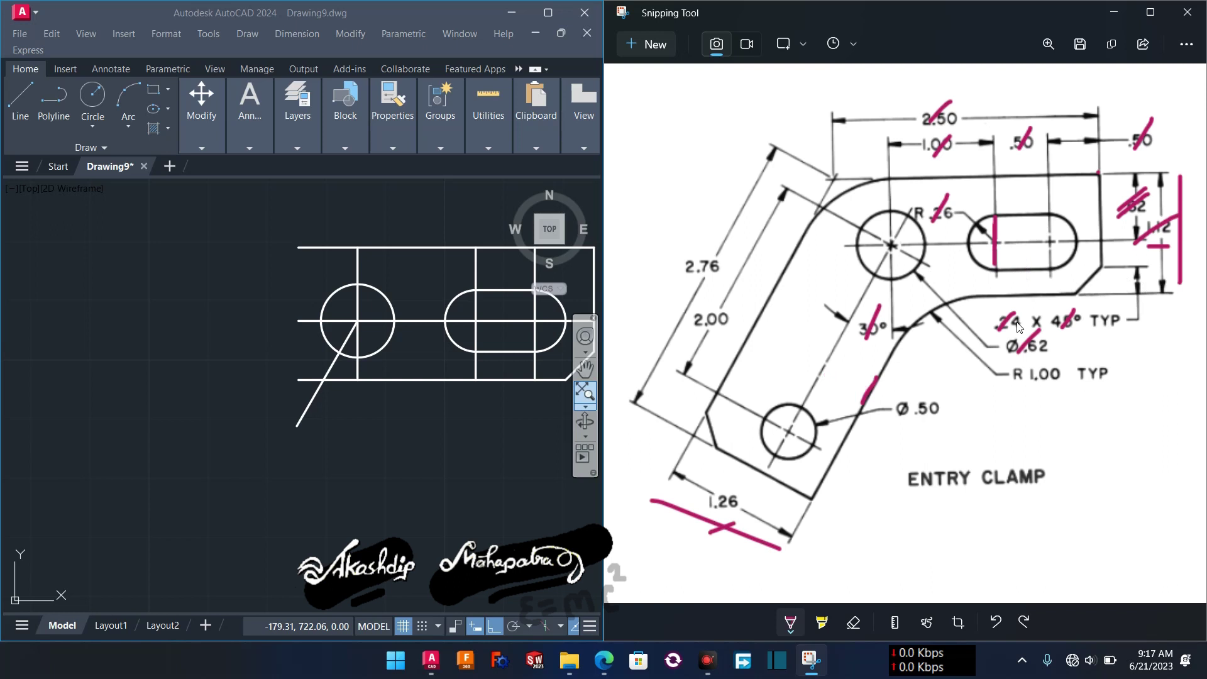
key("ctrl+z")
key("ctrl+z")
In AutoCAD, measure the distance from the slot's left arc centre straight down to the horizontal arm's lower edge.
left_click(584, 391)
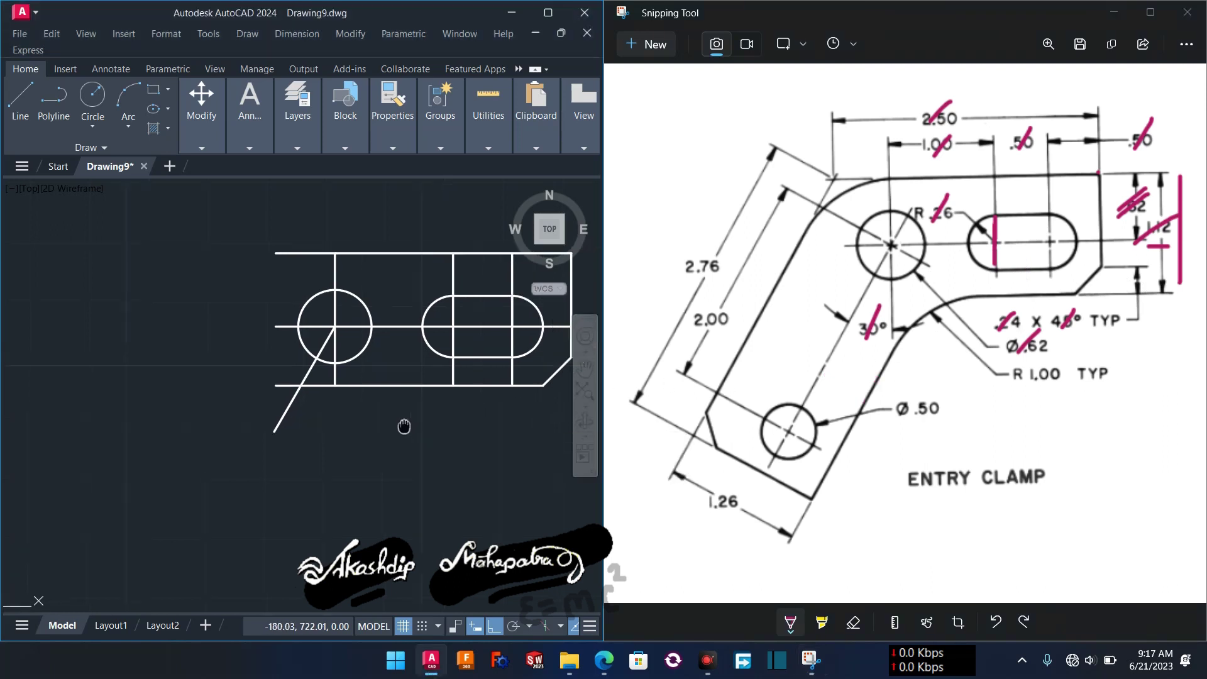
type("di")
key("Return")
scroll(366, 427, "up", 2)
left_click(374, 294)
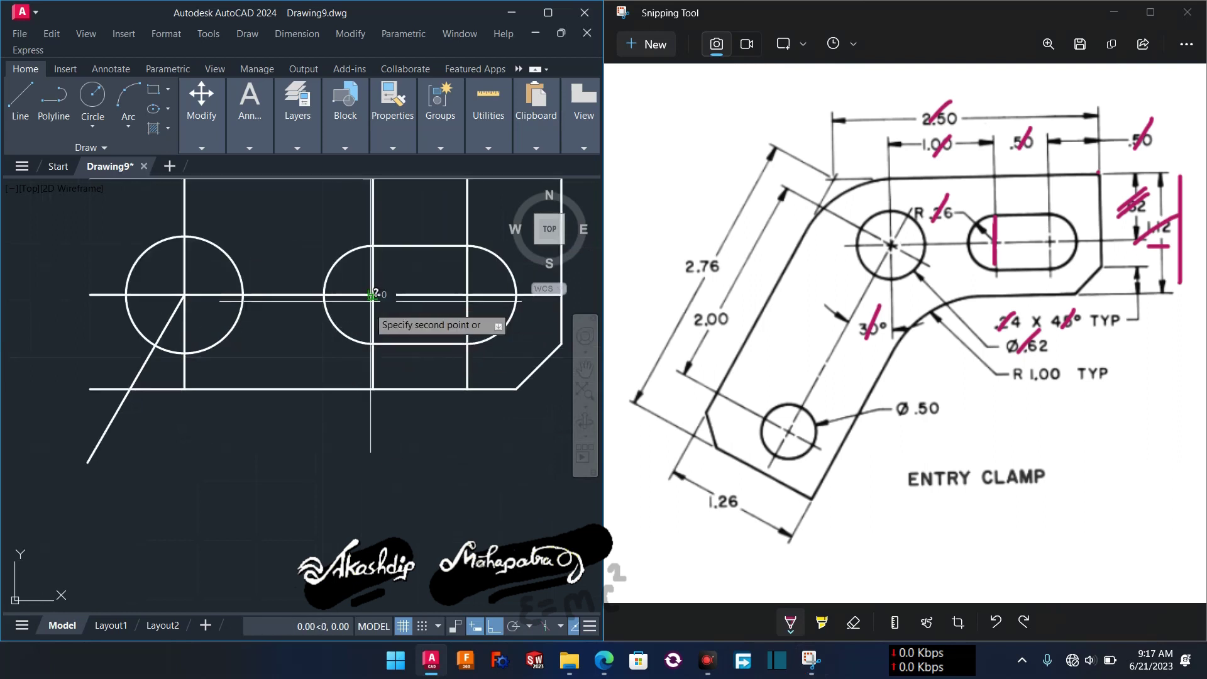
left_click(372, 389)
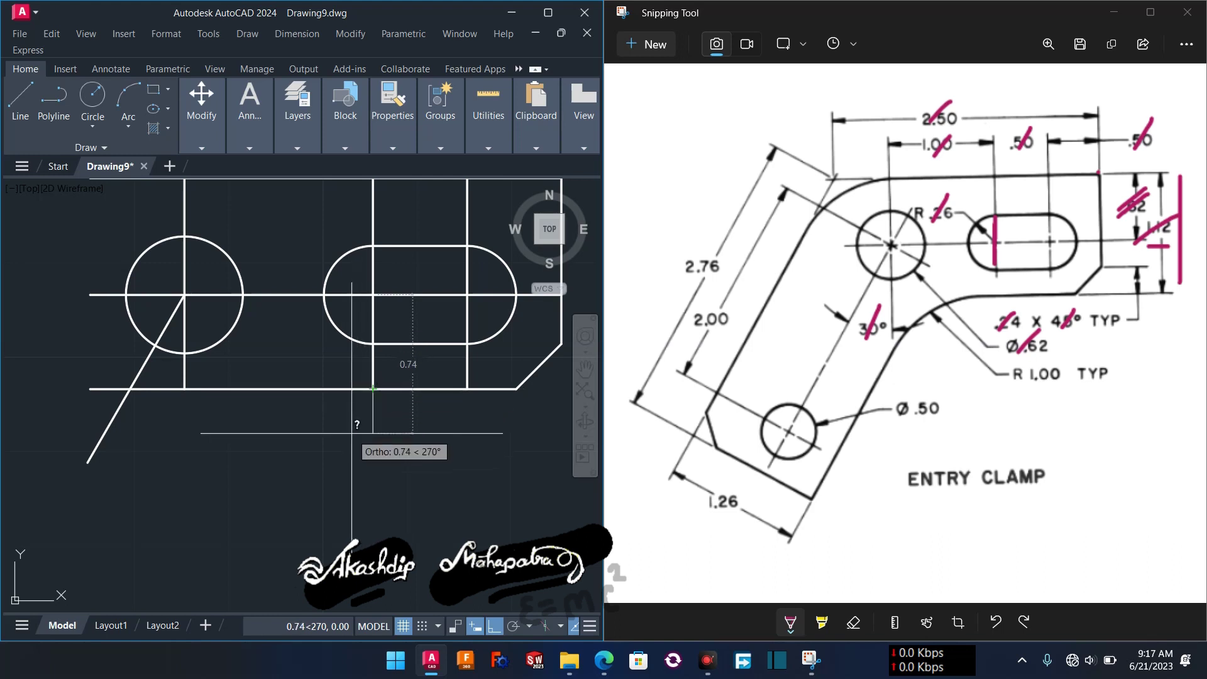
Offset the inclined arm's centre line by 0.5 to its lower right side.
scroll(345, 446, "down", 2)
middle_click_drag(346, 446, 392, 423)
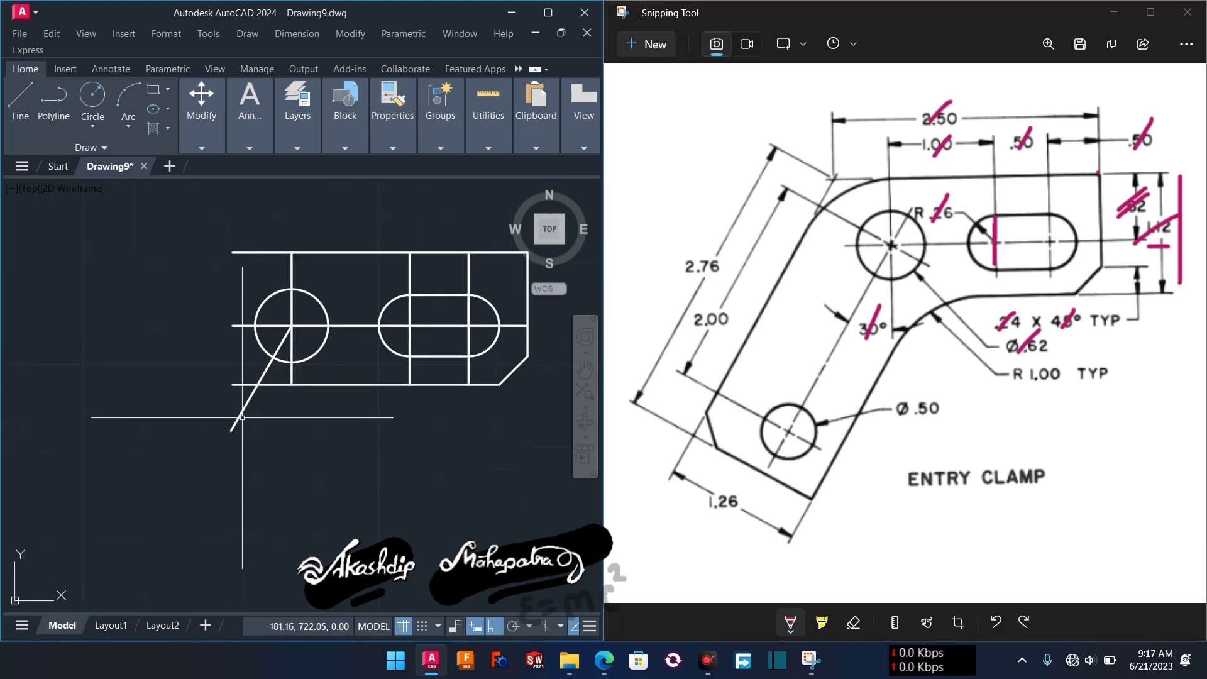
left_click(239, 413)
type("o")
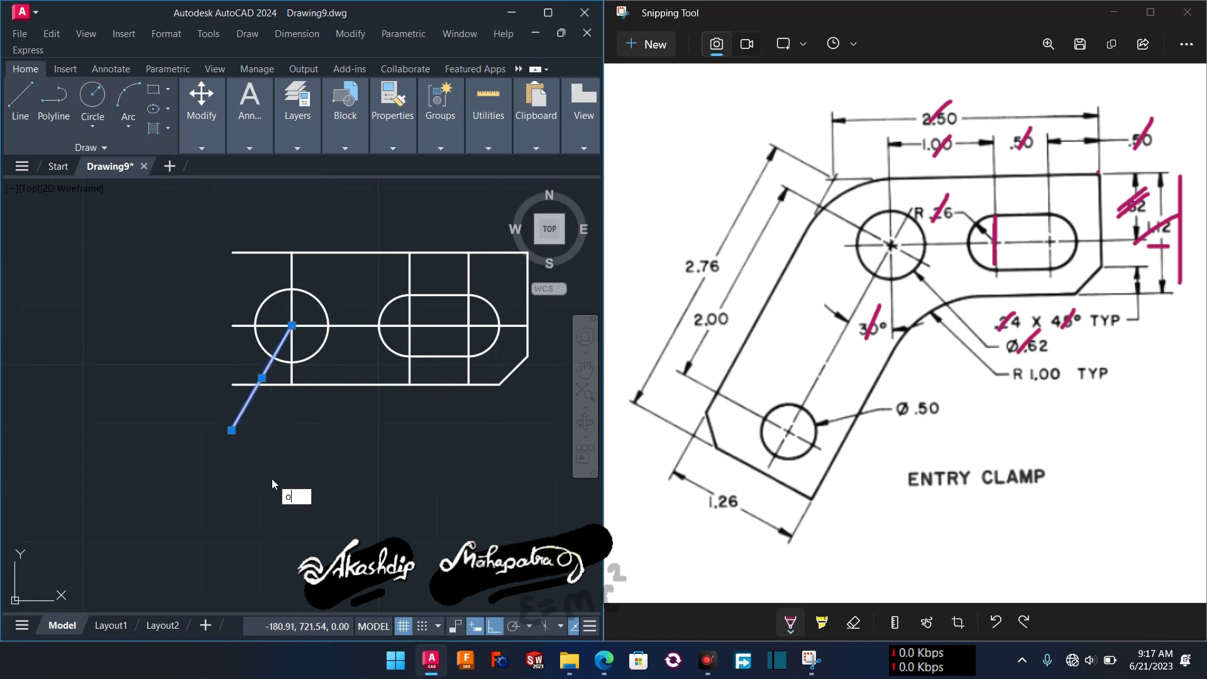
type("ff")
key("Return")
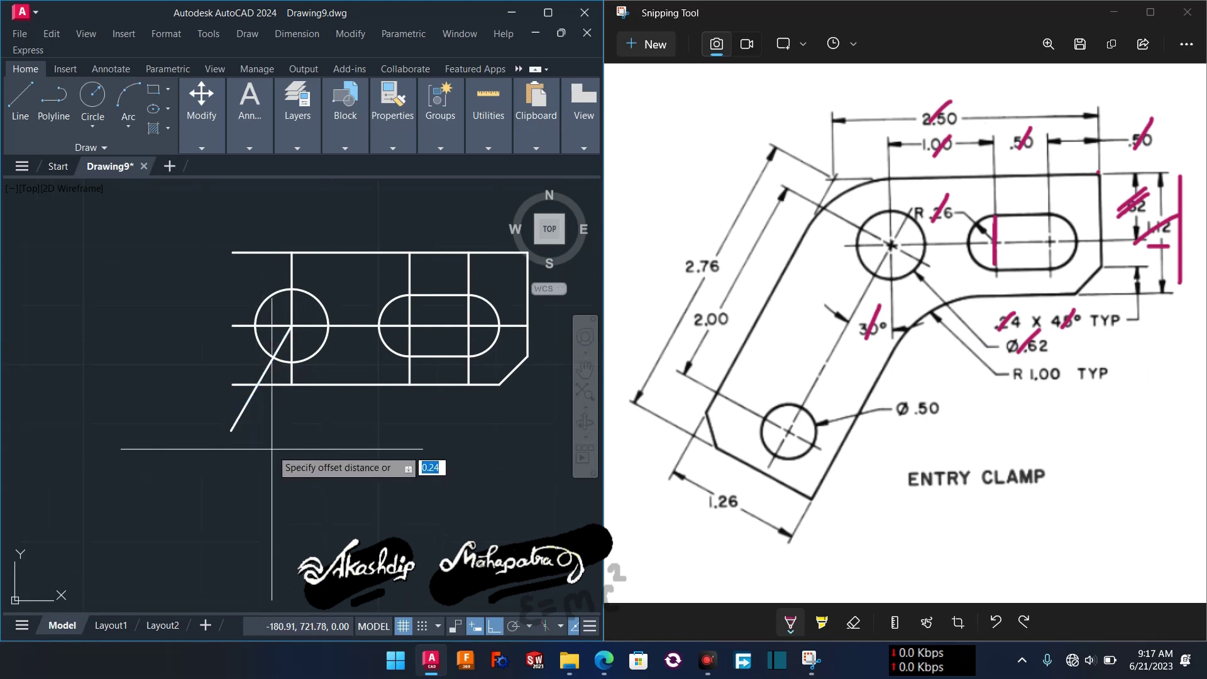
type("0.5")
key("Return")
left_click(244, 409)
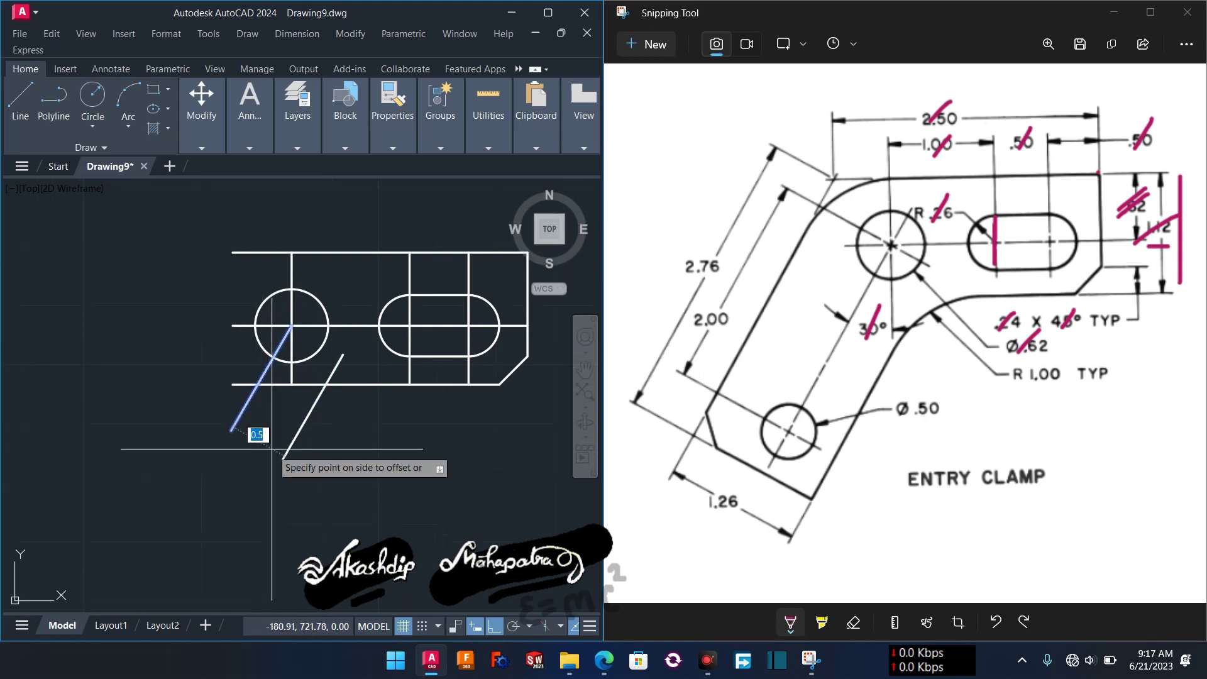
left_click(271, 449)
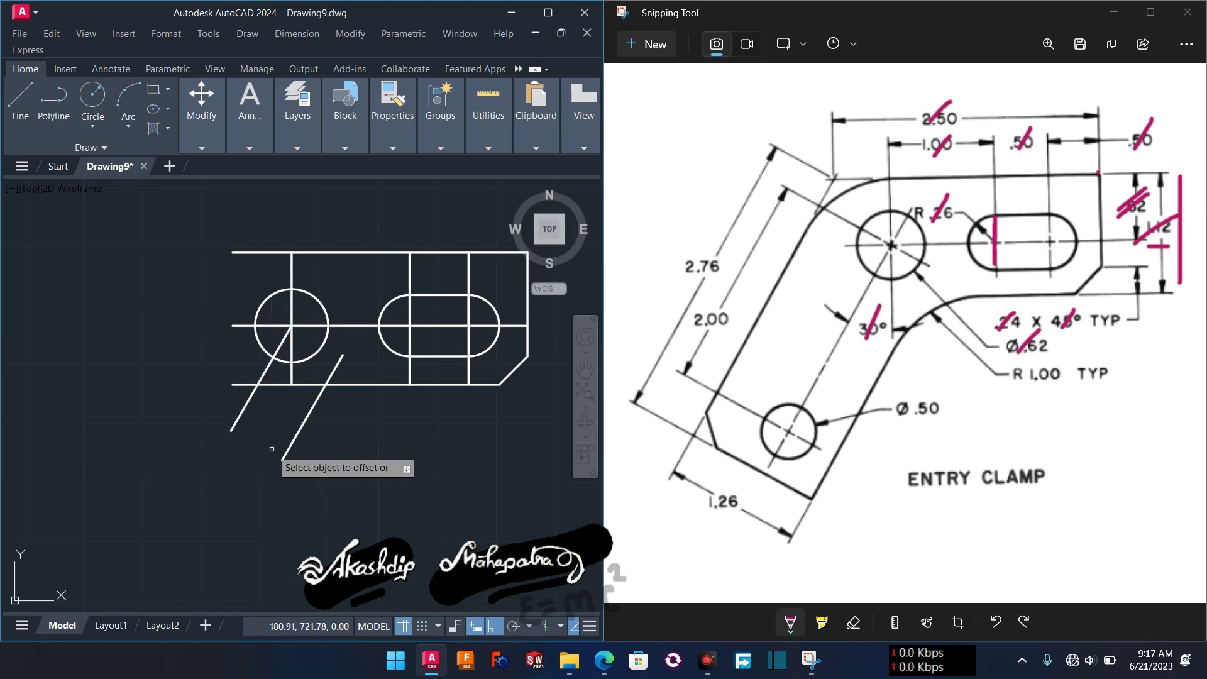
Offset the inclined arm's right edge line by 1.26 to the upper left, across the centre line.
middle_click_drag(320, 460, 390, 484)
left_click(368, 458)
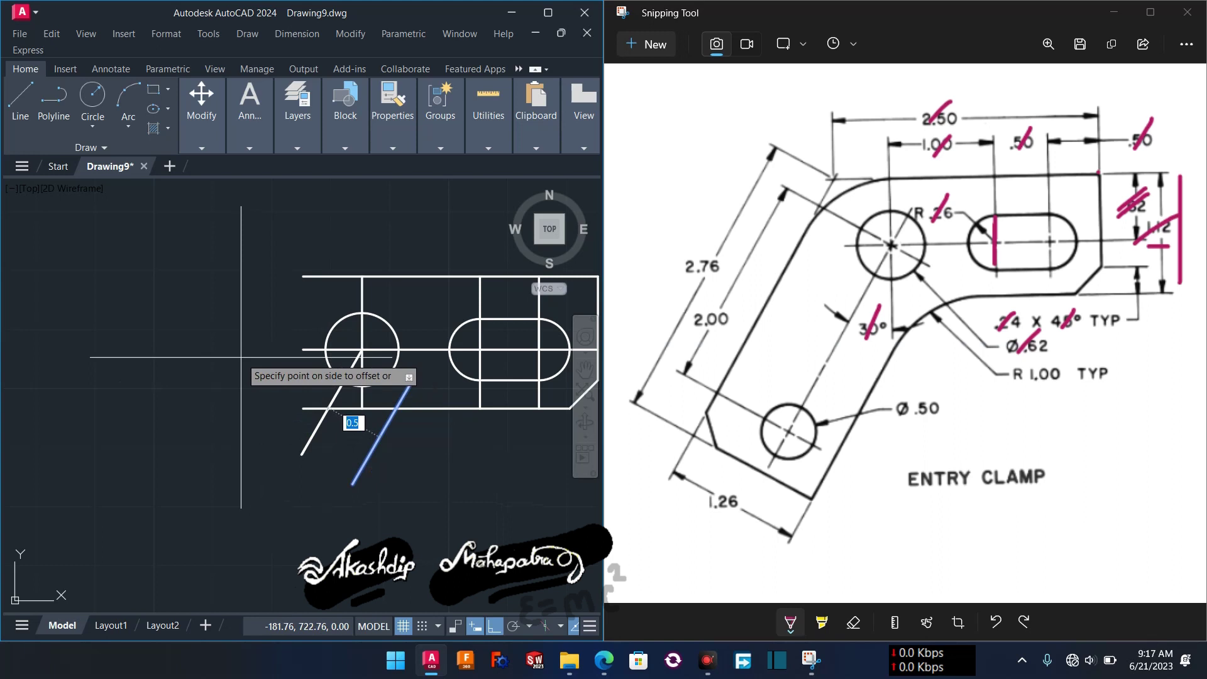
type("1.26")
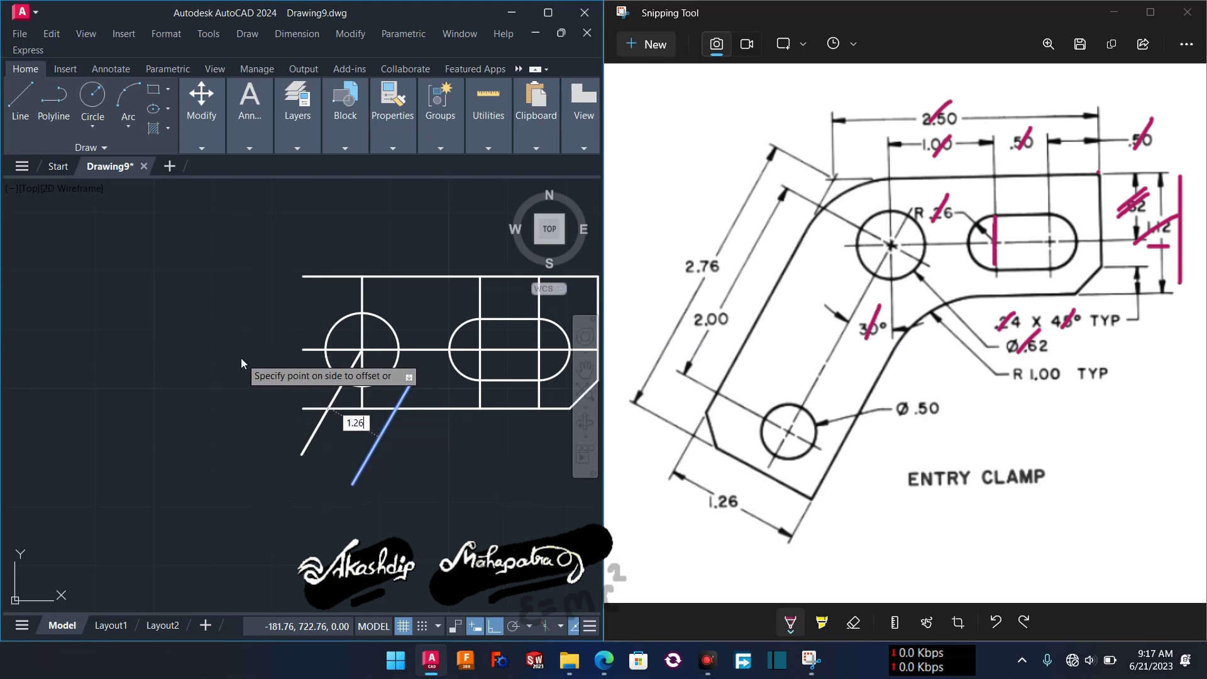
key("Return")
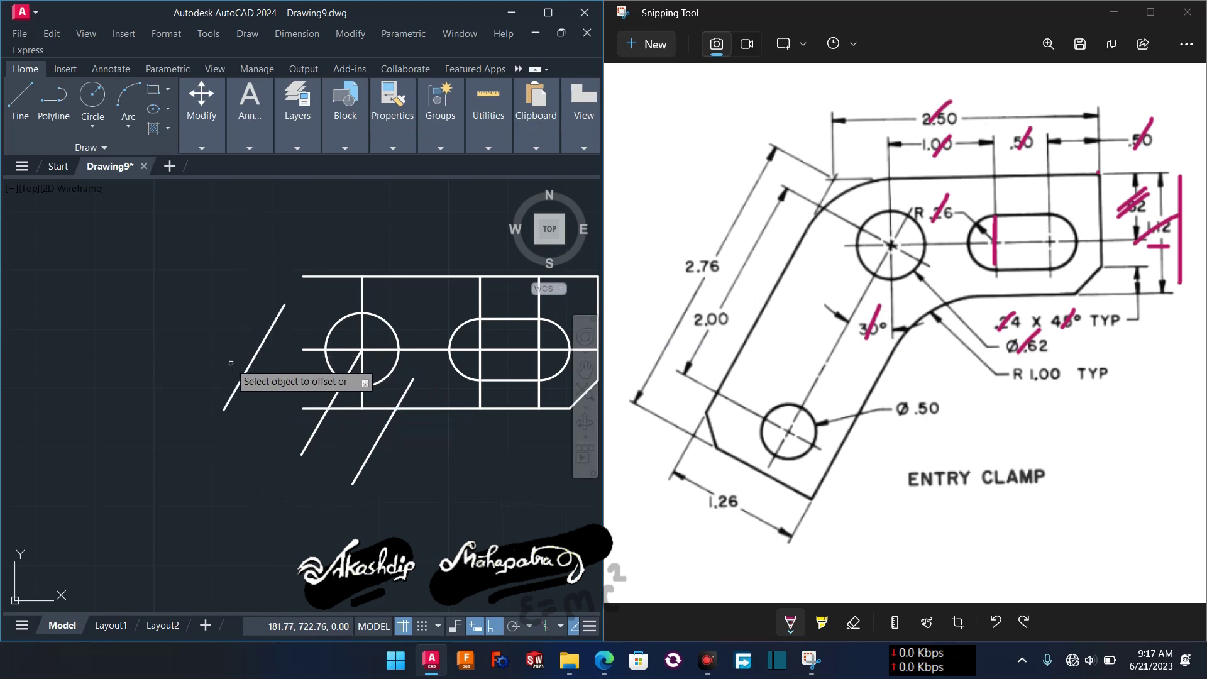
With ortho mode off, draw a line from the 0.62 circle's centre square to the right inclined edge, ending at that edge's upper end.
middle_click_drag(279, 469, 253, 472)
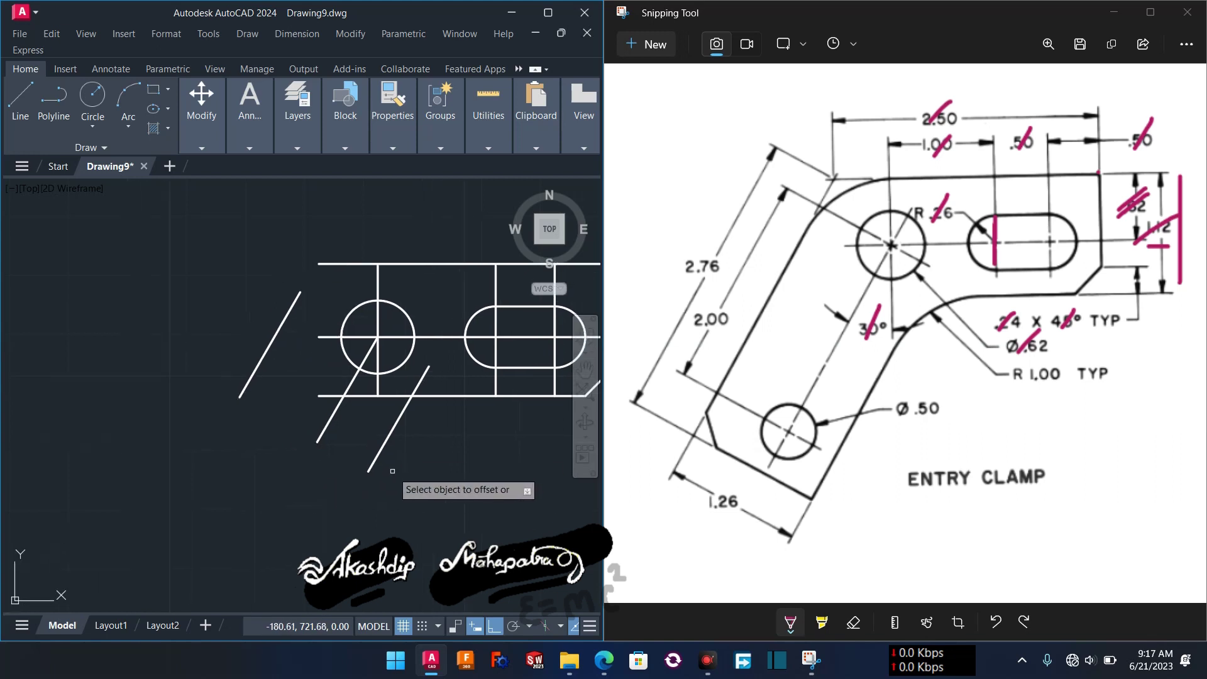
scroll(341, 412, "up", 4)
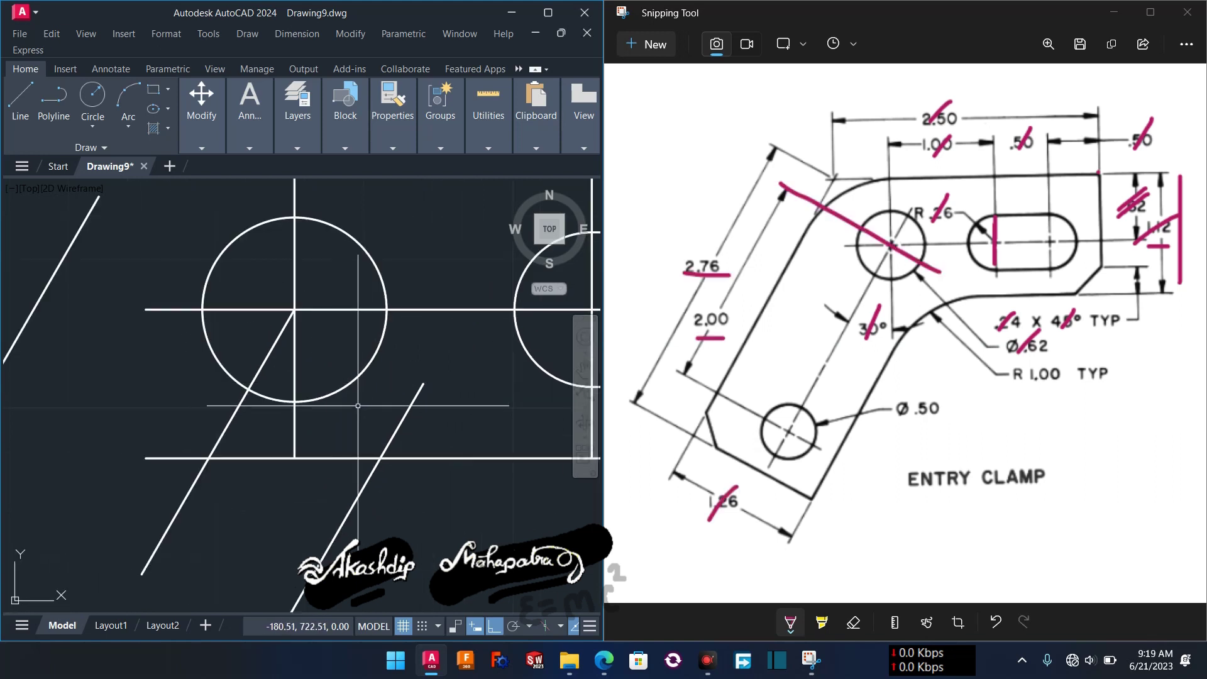
type("l")
key("Return")
scroll(347, 312, "up", 3)
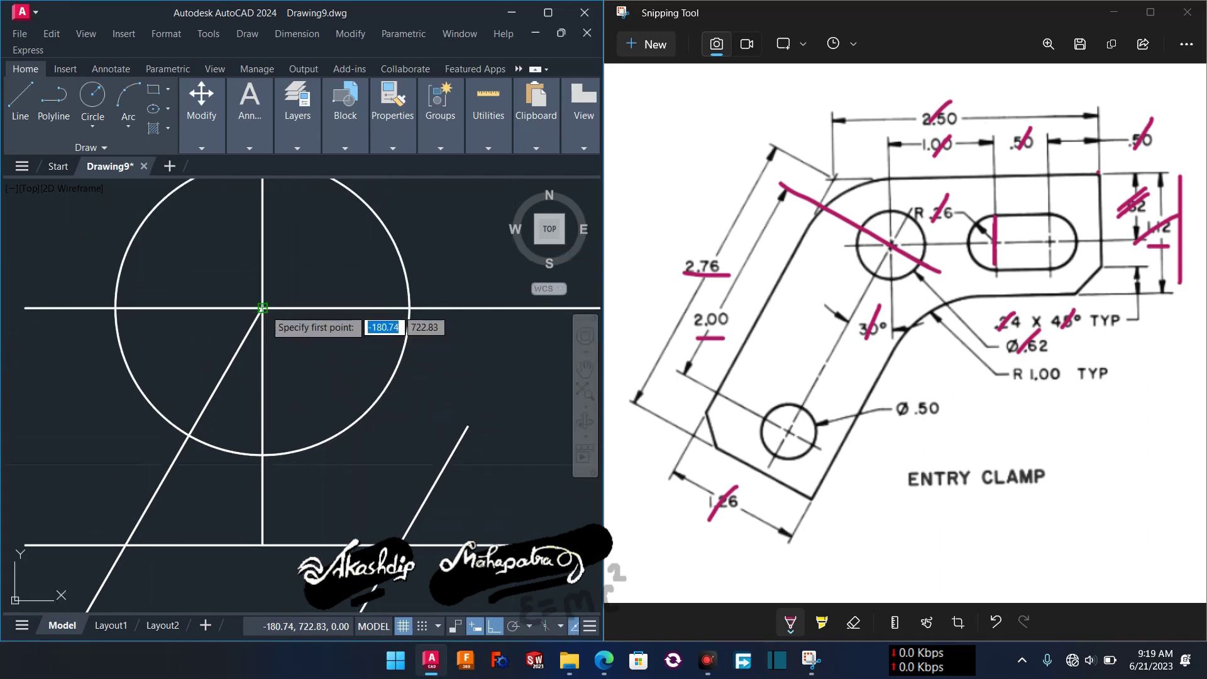
left_click(263, 308)
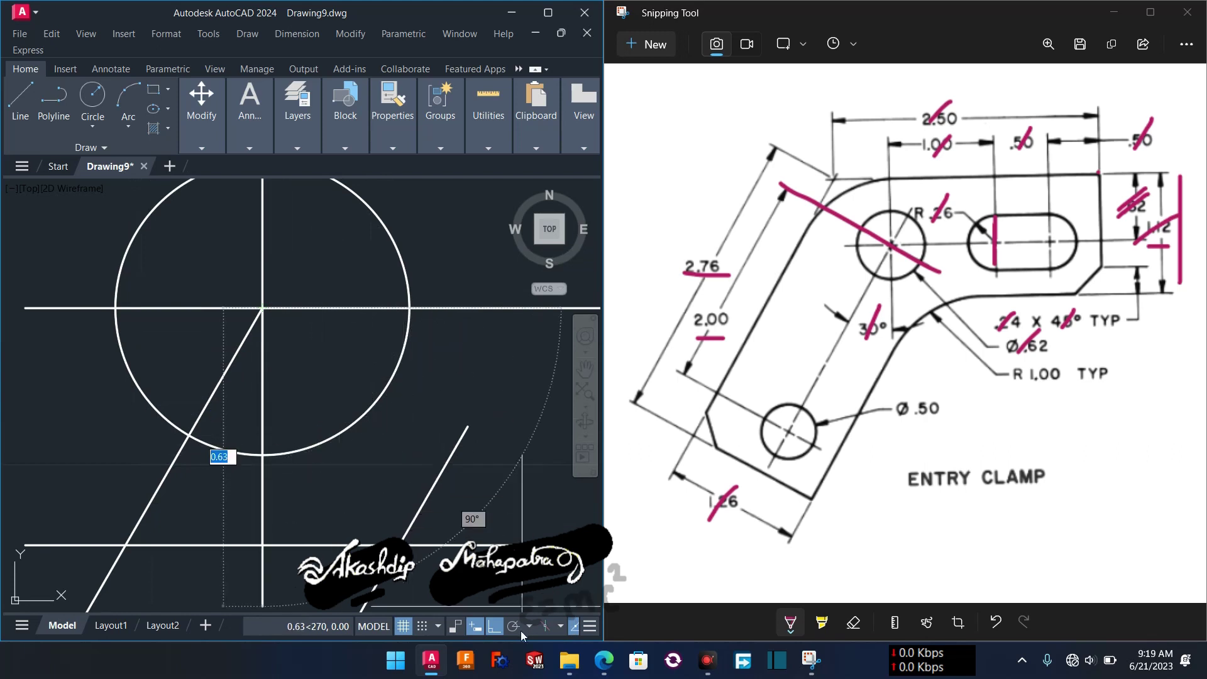
left_click(495, 626)
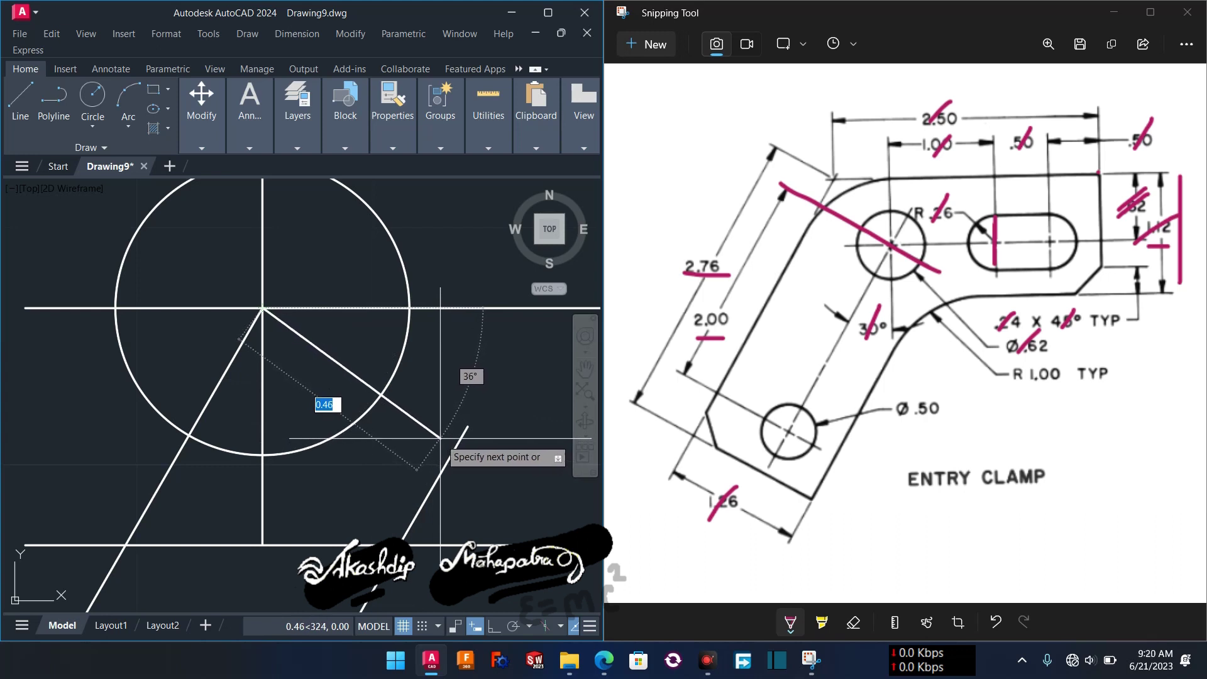
right_click(440, 438, "shift")
left_click(465, 331)
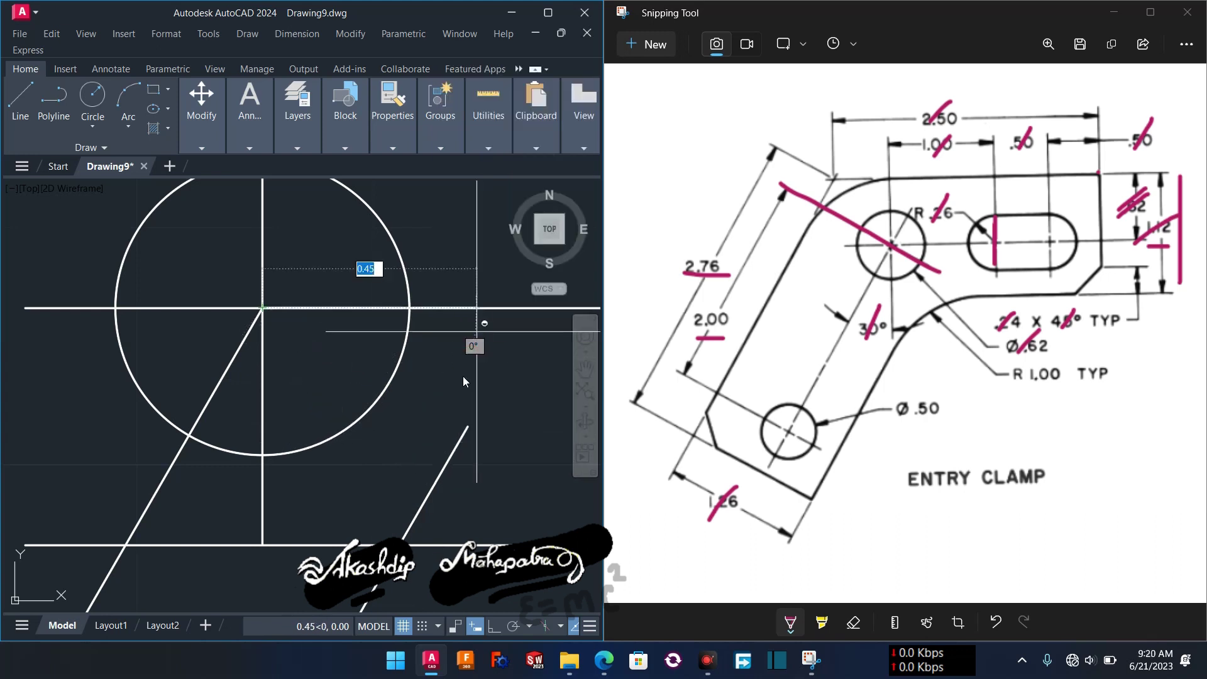
left_click(466, 427)
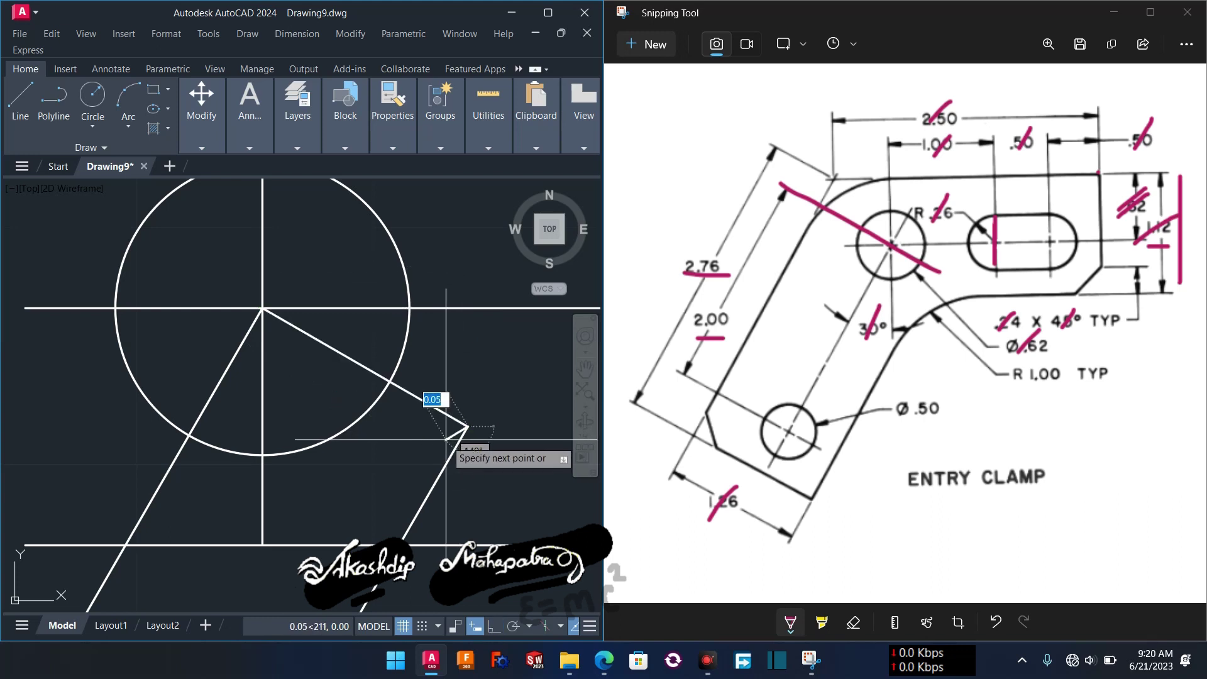
Extend the cross line through the 0.62 circle's centre up to the left inclined edge.
scroll(446, 439, "down", 5)
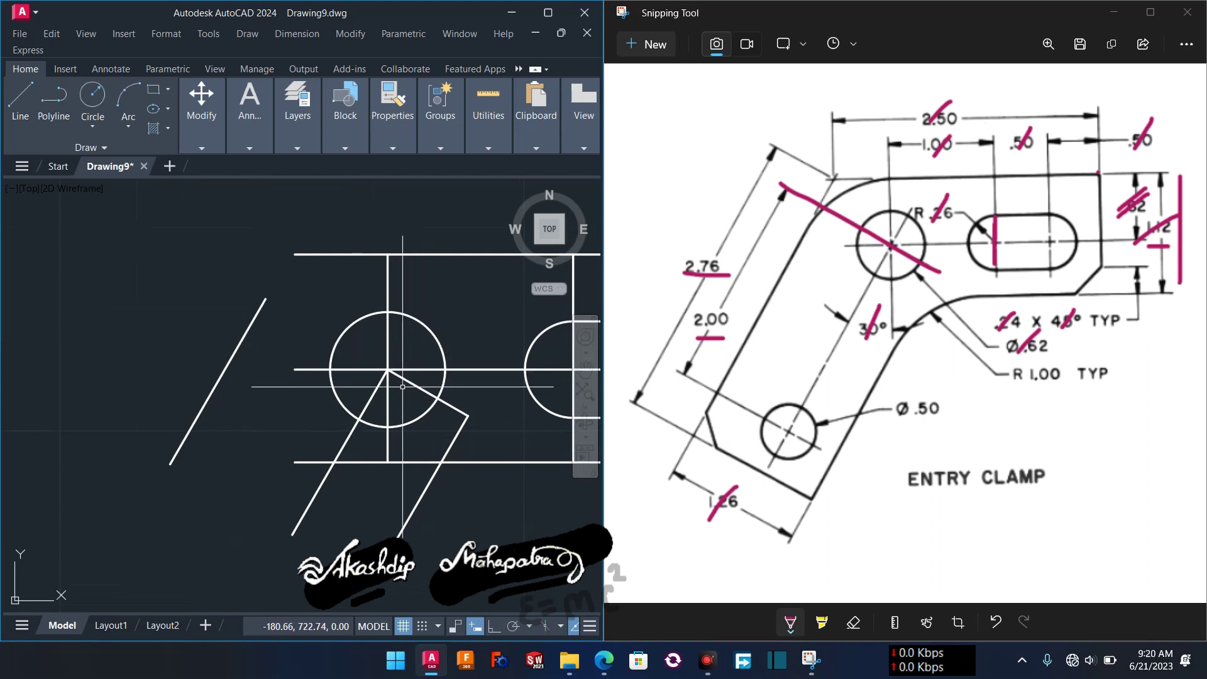
middle_click_drag(403, 392, 410, 423)
type("ex")
key("Return")
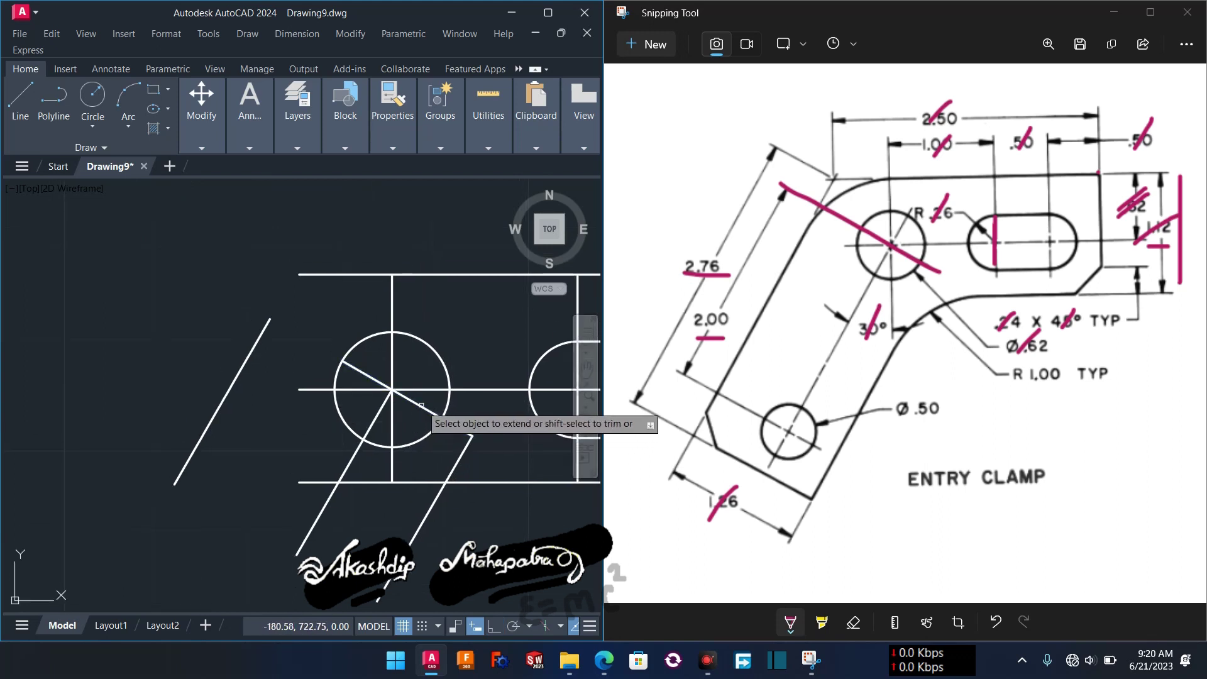
left_click(364, 375)
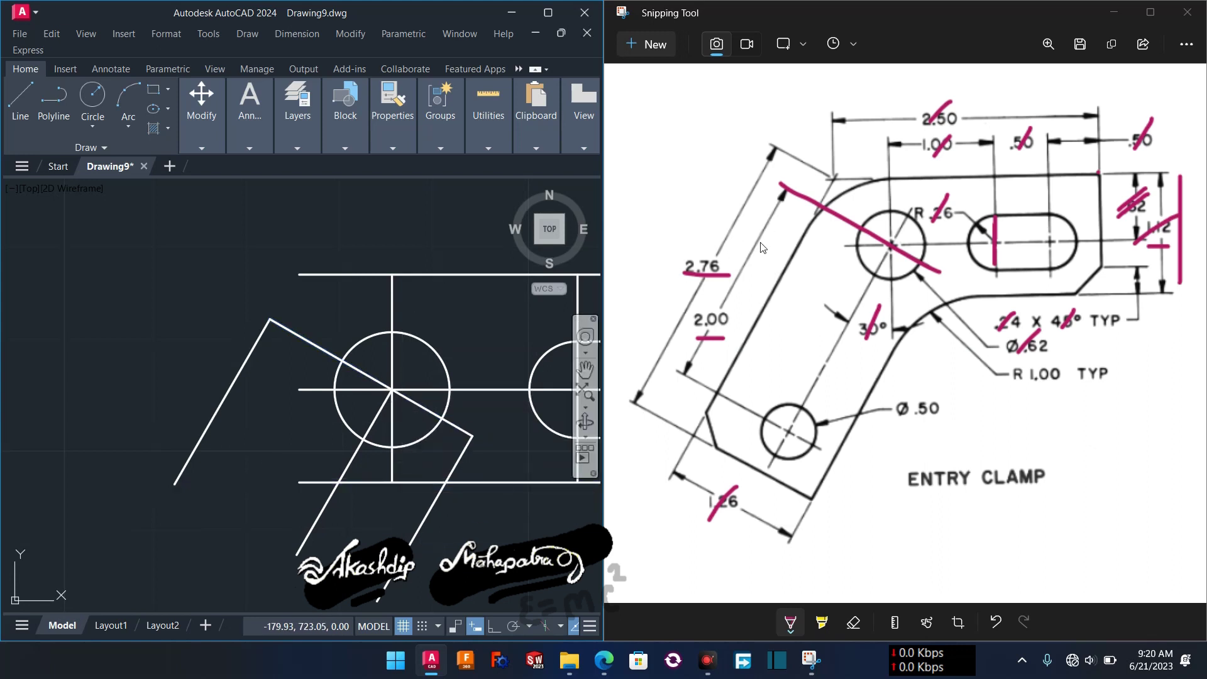
In Snipping Tool, undo the long stroke through the upper hole, mark the 2.00 dimension's upper extension line and circle 2.00.
left_click(789, 201)
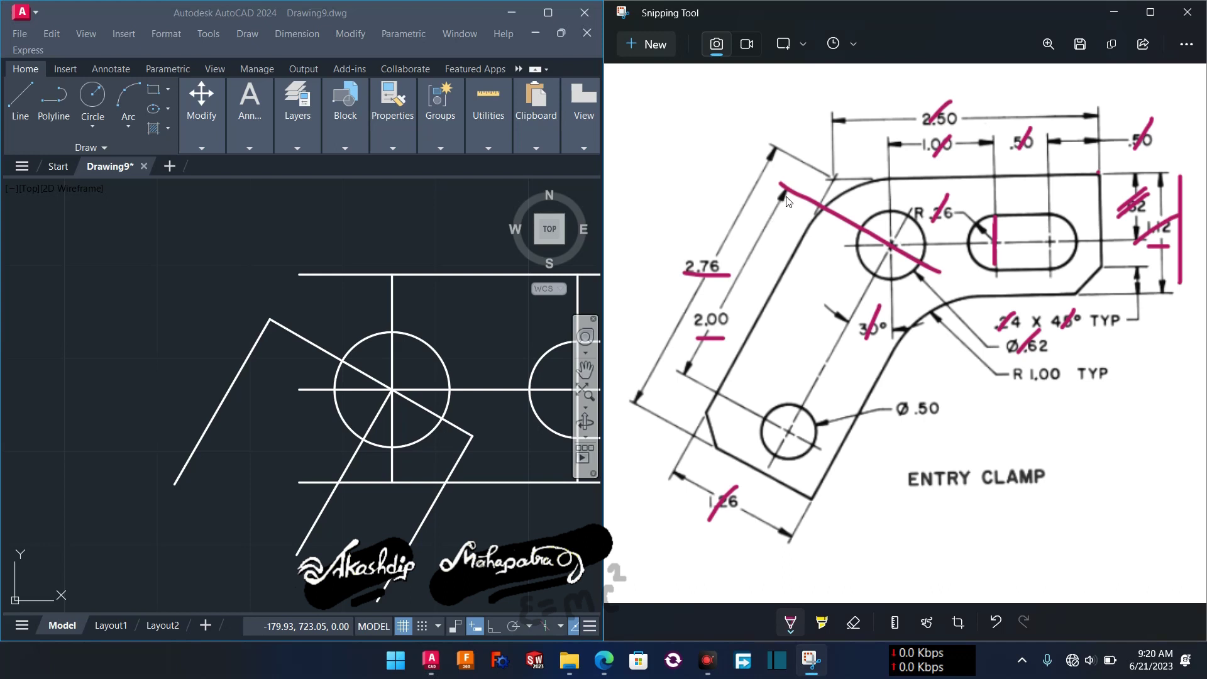
left_click_drag(795, 200, 931, 256)
key("ctrl+z")
key("ctrl+z")
left_click_drag(780, 182, 821, 208)
left_click_drag(696, 340, 713, 305)
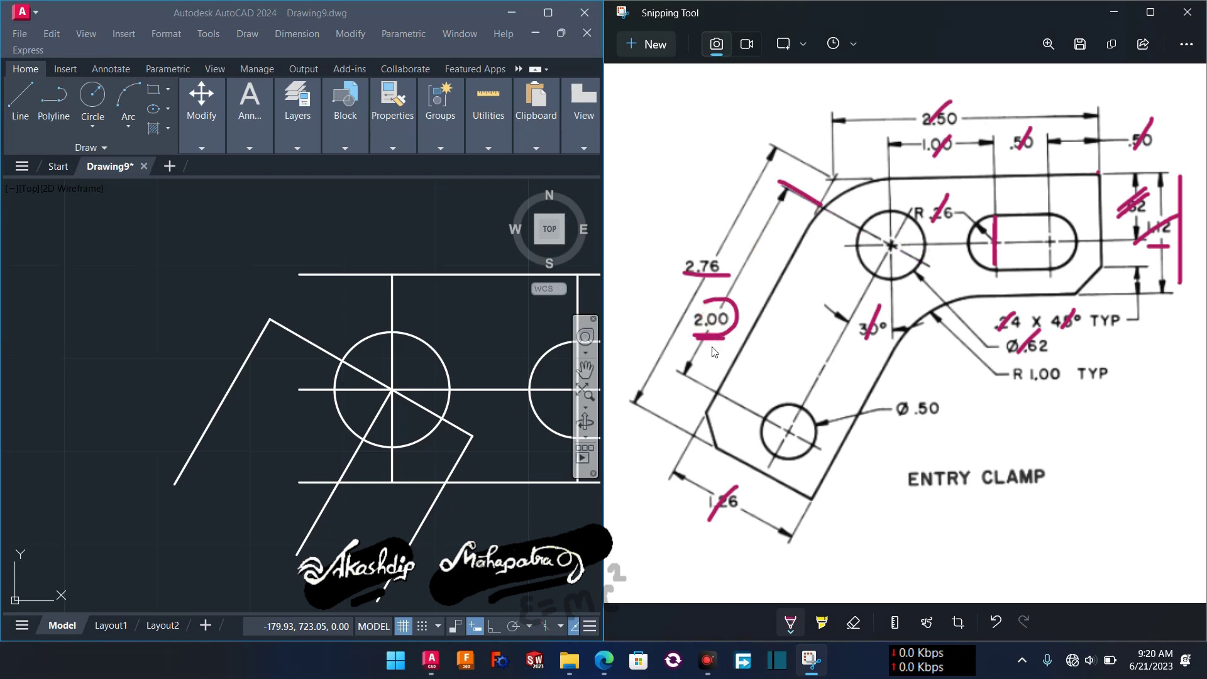
In AutoCAD, offset the inclined arm's cross line by 2 toward the arm's lower end.
left_click(307, 443)
left_click(303, 343)
type("of")
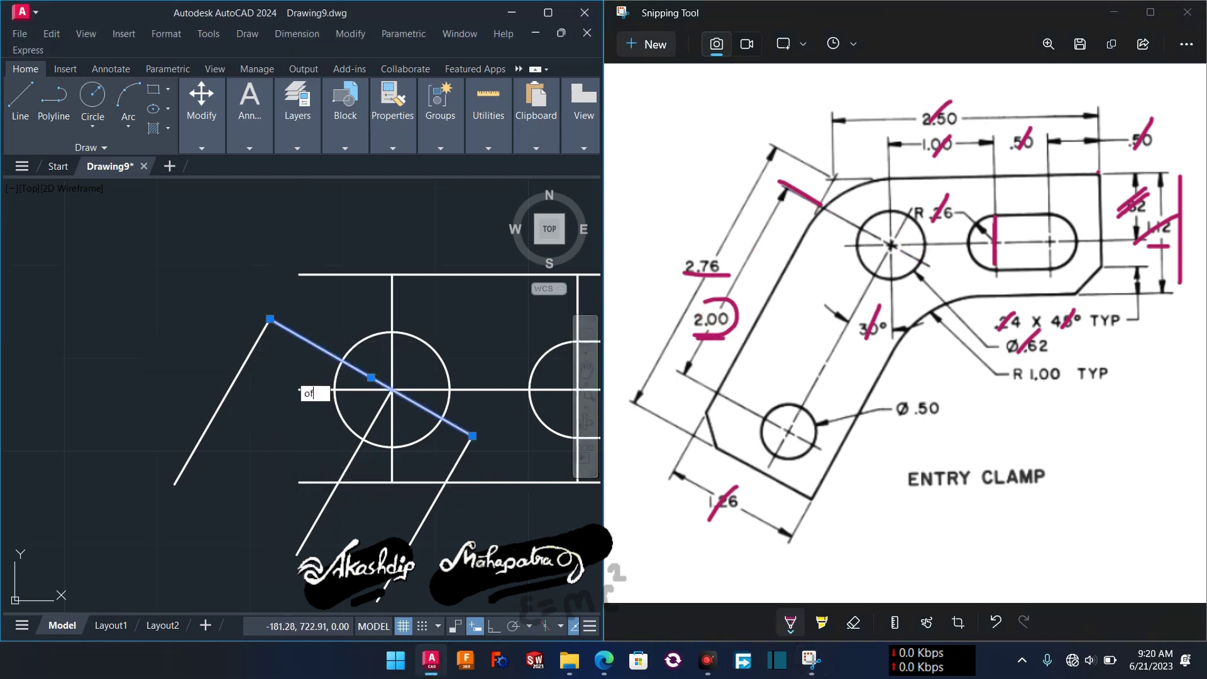
type("f")
key("Return")
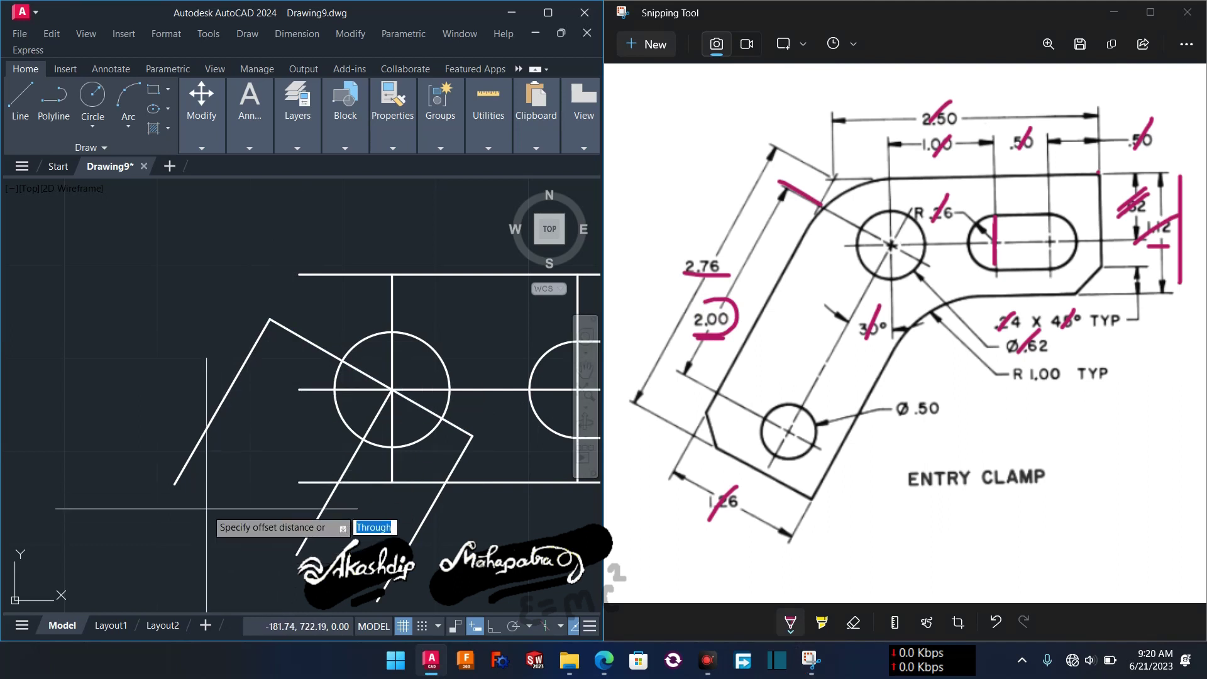
type("2")
key("Return")
scroll(206, 508, "up", 3)
scroll(243, 364, "down", 6)
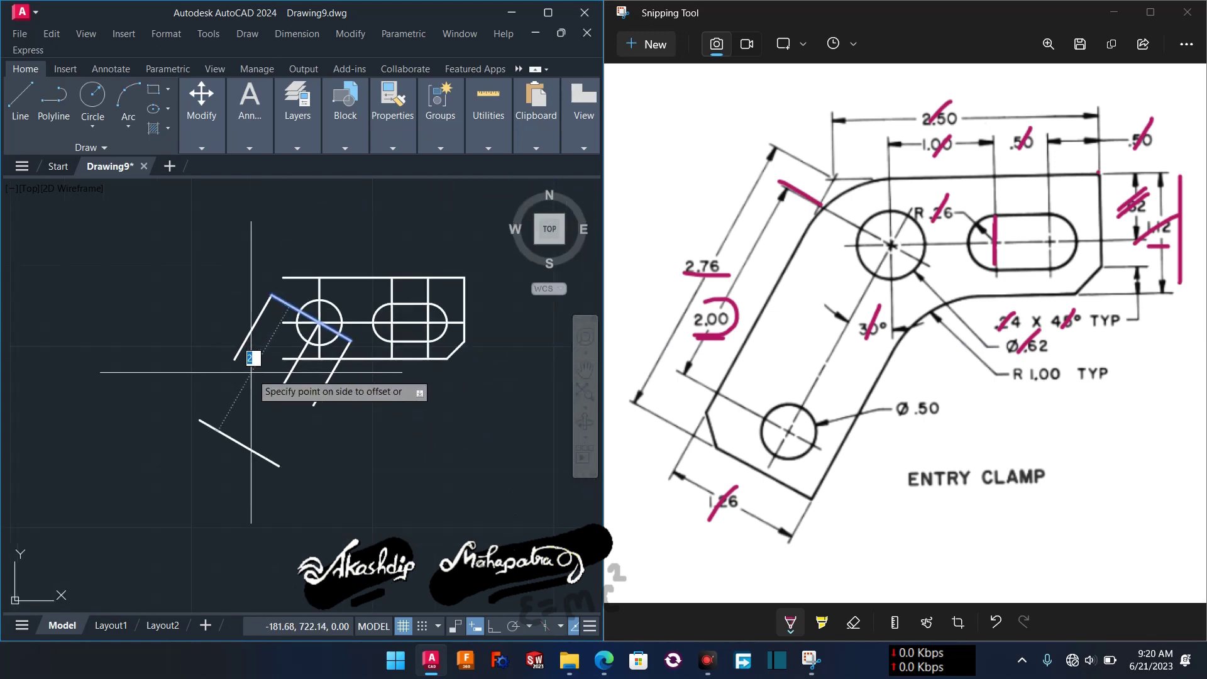
left_click(259, 425)
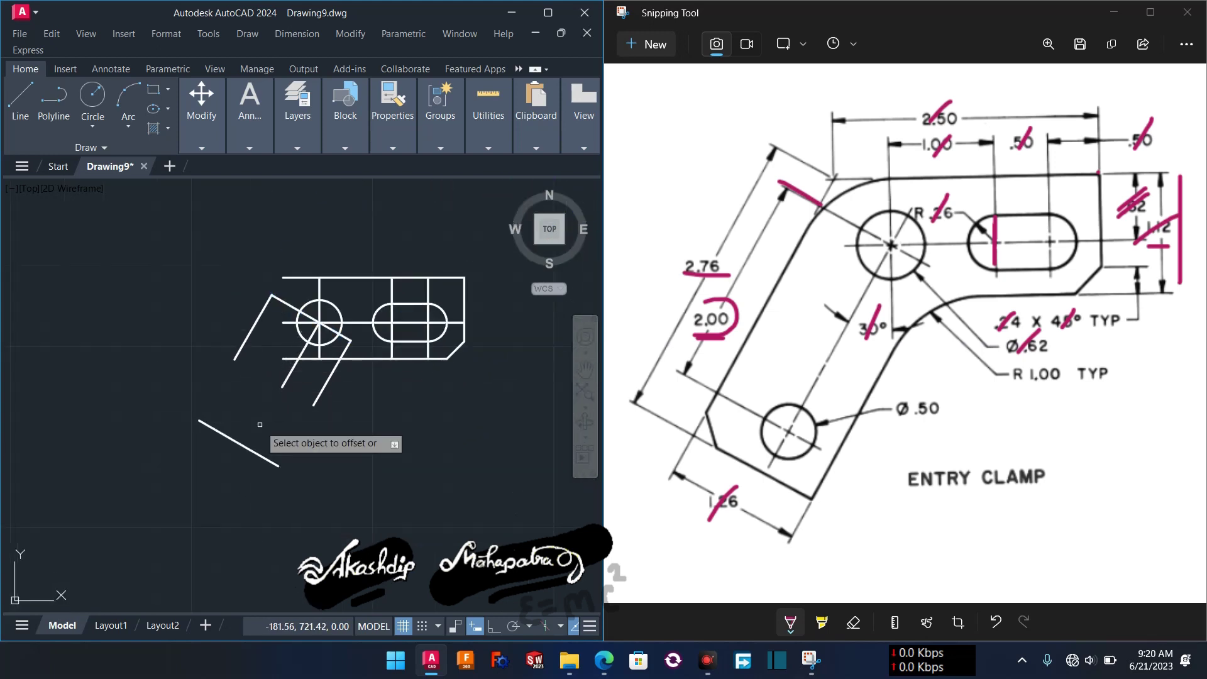
key("Escape")
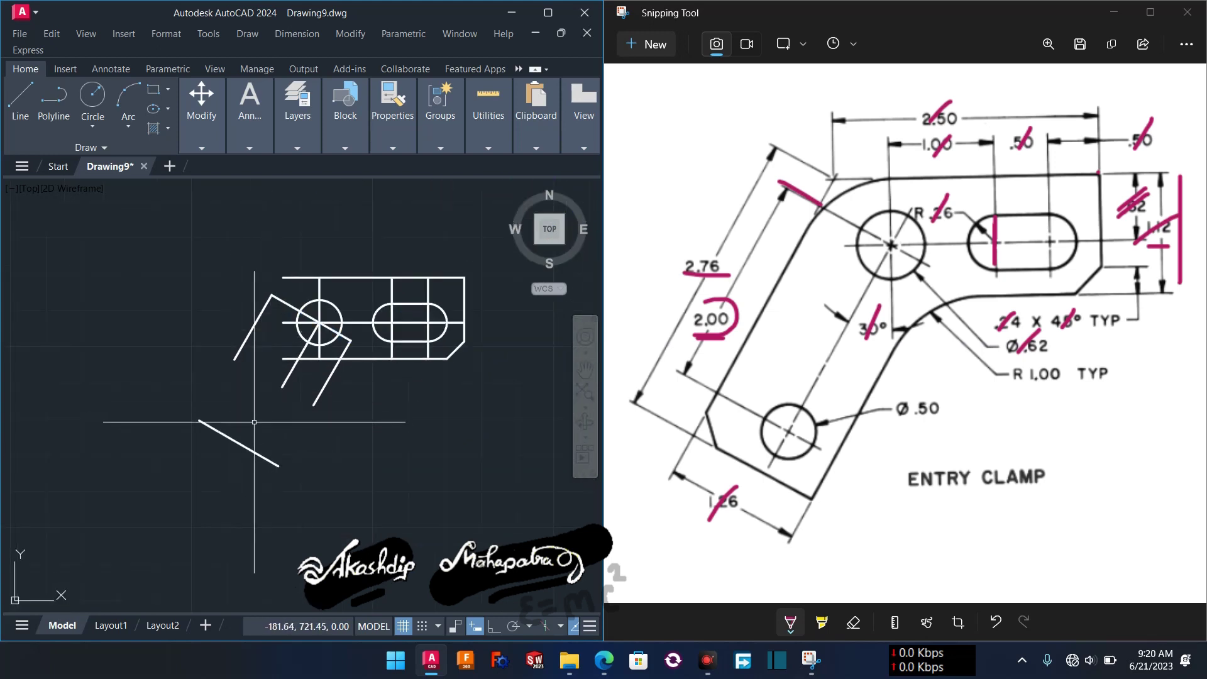
Extend the inclined arm's left edge, centre line and right edge to the lower cross line.
type("ex")
key("Return")
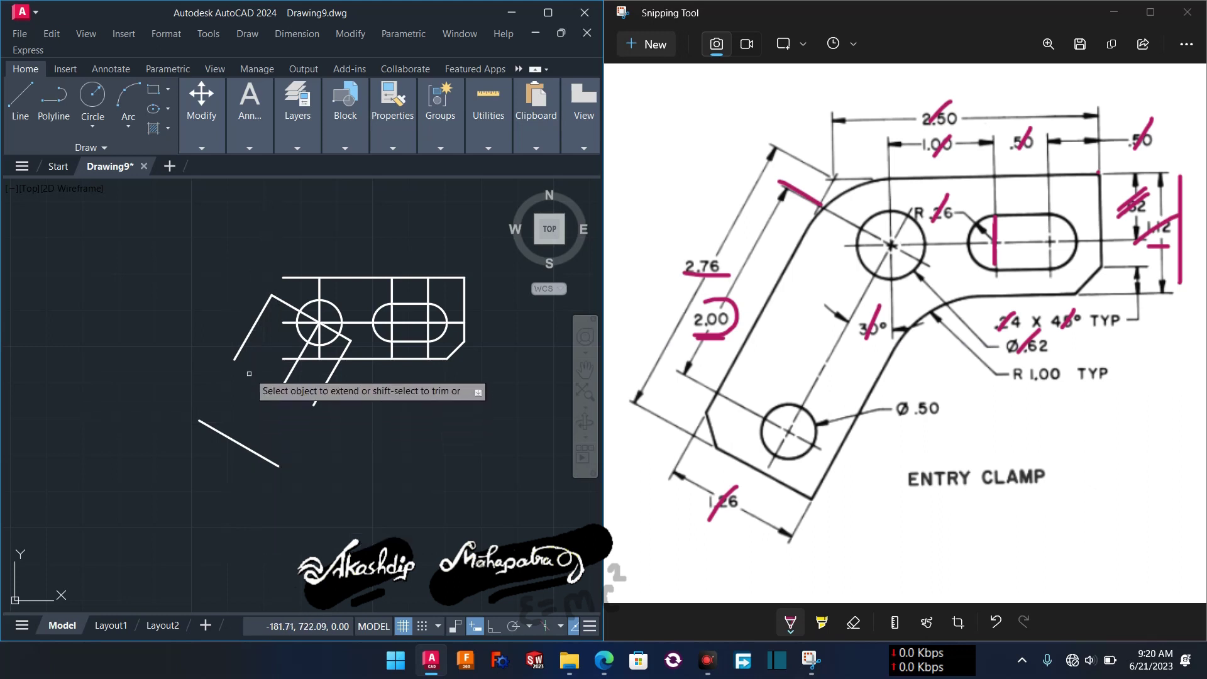
left_click(242, 346)
left_click(287, 380)
left_click(320, 395)
key("Escape")
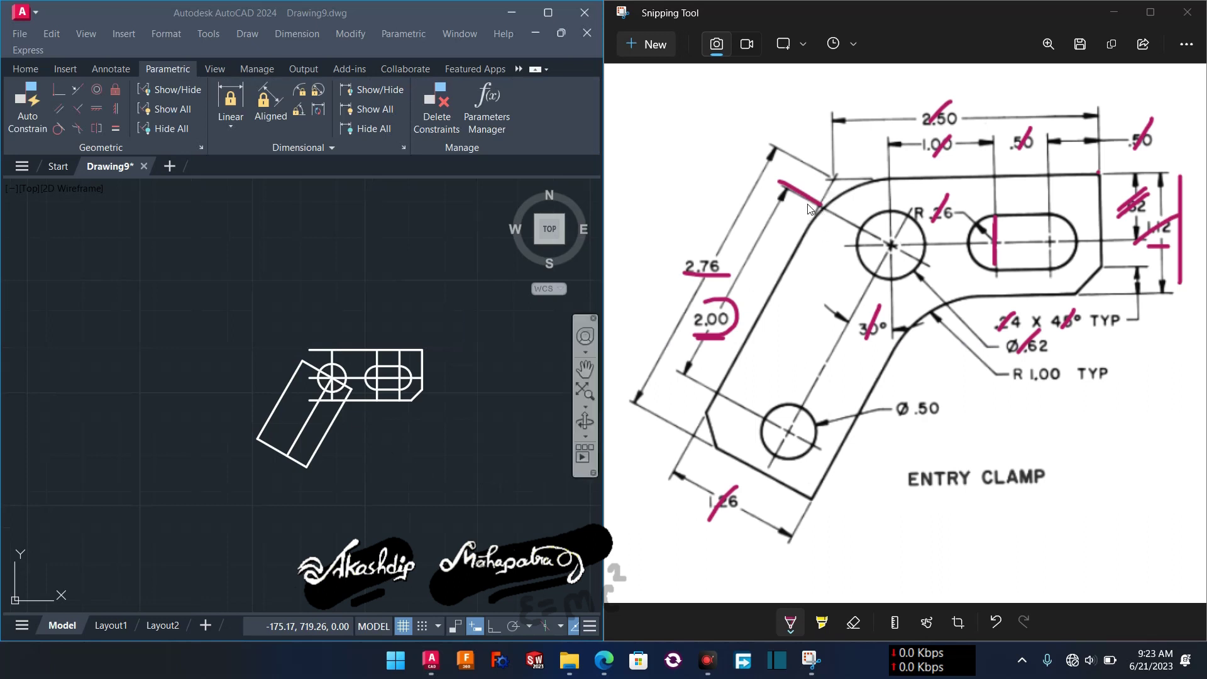
In Snipping Tool, mark the 2.00 dimension's upper extension line through to the upper hole's centre, undoing the misplaced strokes.
left_click(825, 173)
left_click_drag(788, 155, 909, 218)
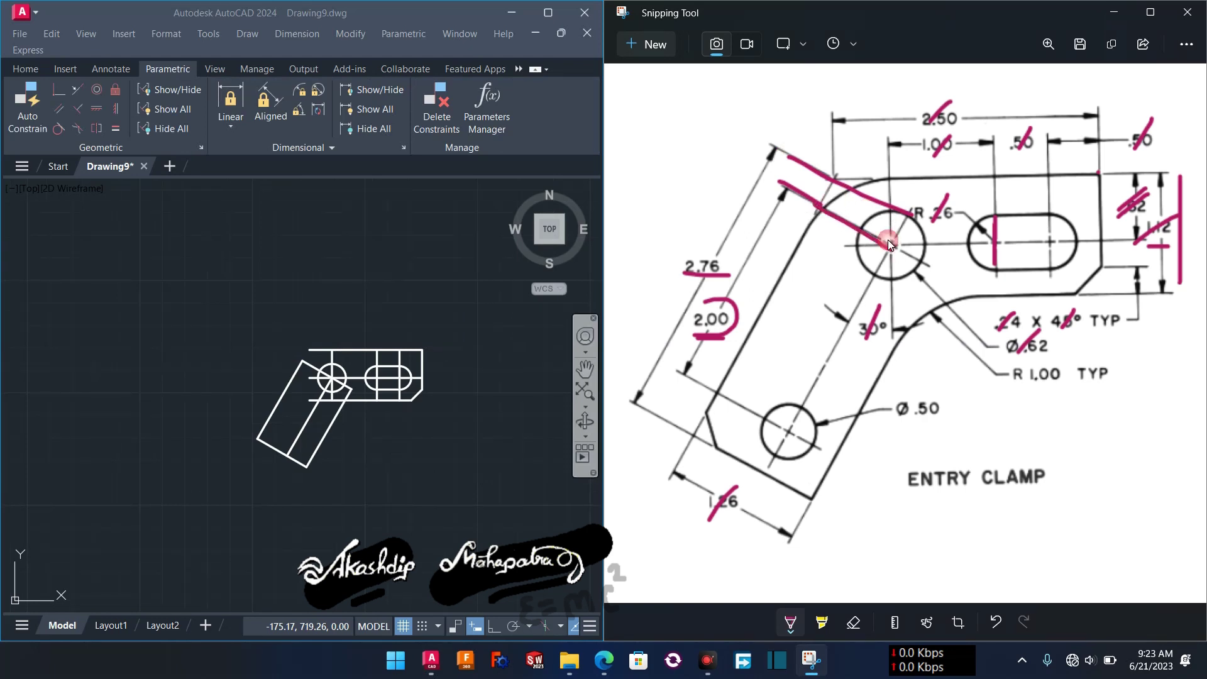
left_click_drag(825, 218, 900, 251)
key("ctrl+z")
key("ctrl+z")
key("ctrl+z")
left_click_drag(816, 205, 879, 241)
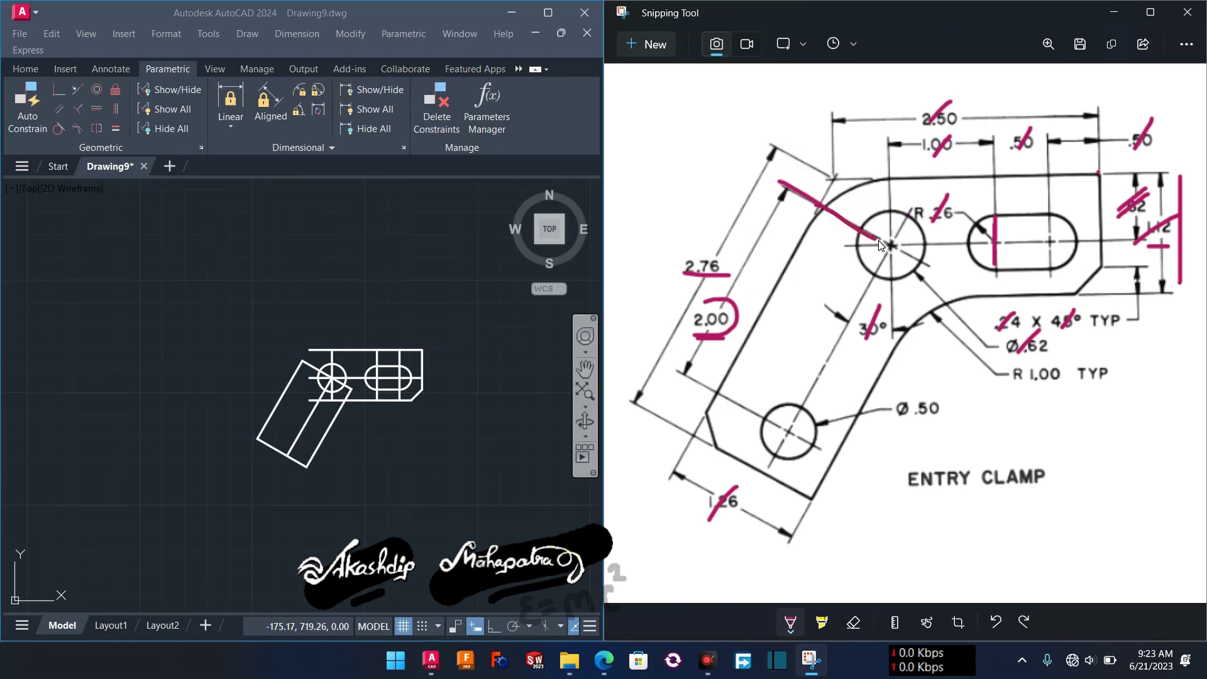
left_click_drag(807, 163, 886, 216)
left_click_drag(834, 178, 837, 194)
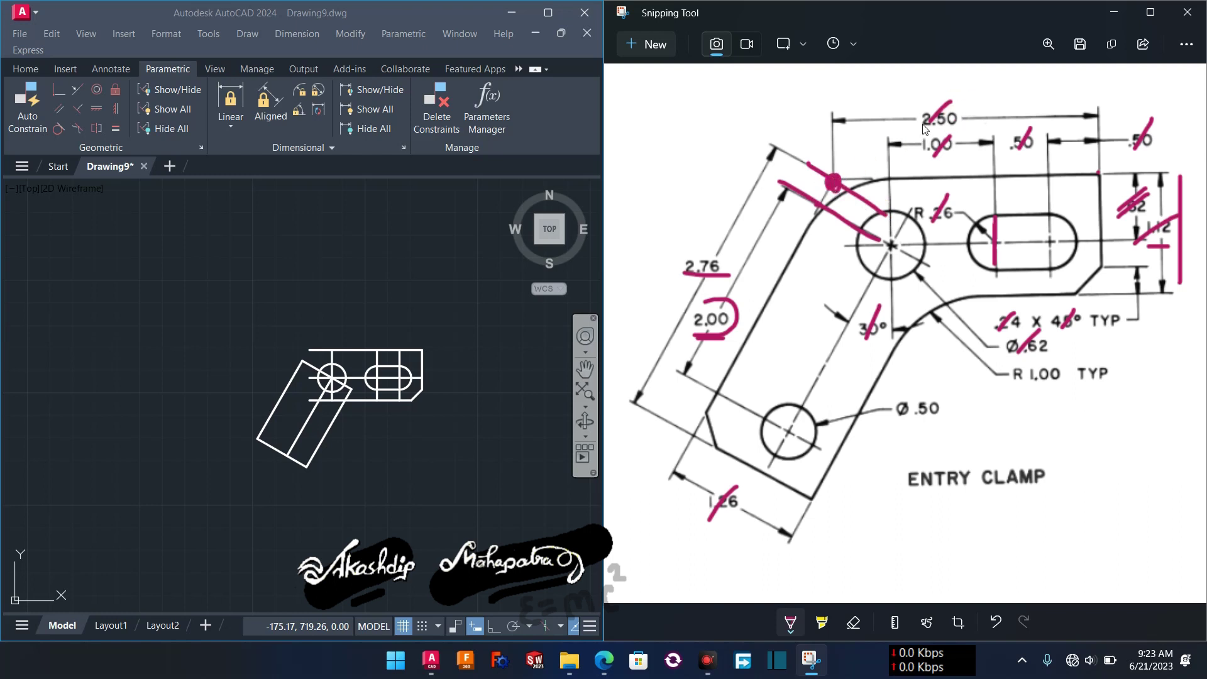
mouse_move(968, 124)
left_mouse_down()
mouse_move(907, 112)
mouse_move(929, 139)
left_mouse_up()
left_click_drag(842, 178, 935, 178)
key("ctrl+z")
key("ctrl+z")
key("ctrl+z")
key("ctrl+z")
left_click_drag(829, 175, 863, 190)
key("ctrl+z")
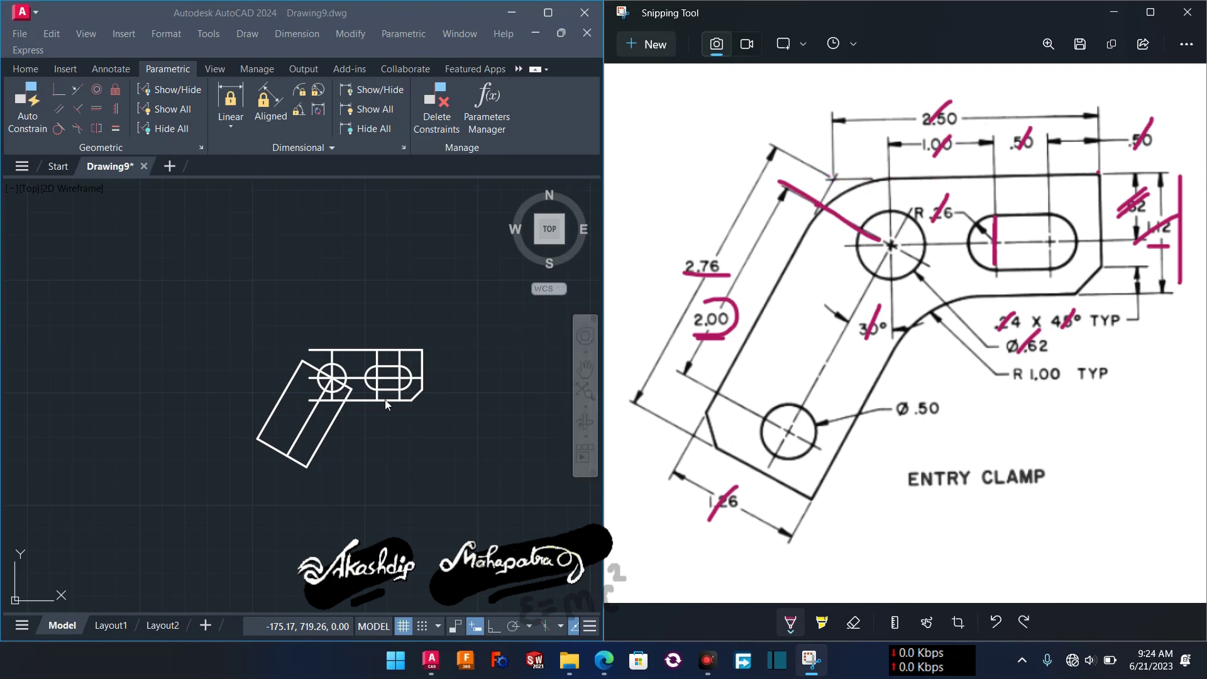
In AutoCAD, try to draw a line from the top edge's left end parallel to the inclined cross line, using the Parallel snap.
scroll(343, 390, "up", 4)
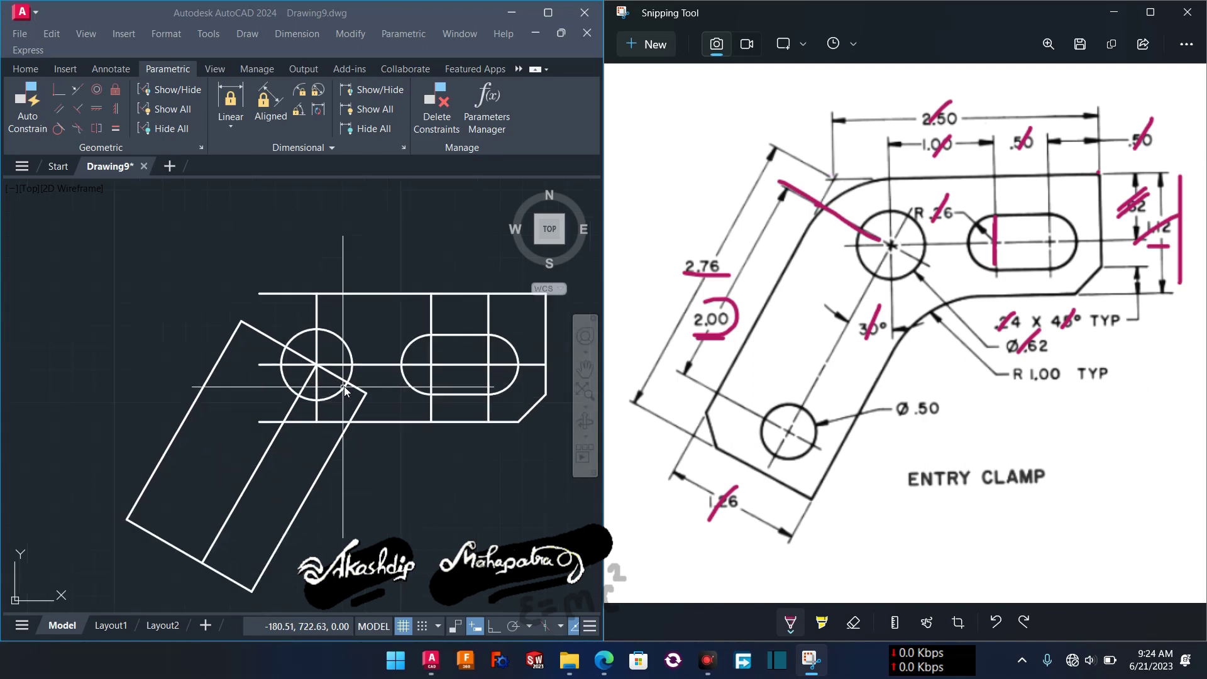
left_click(237, 287)
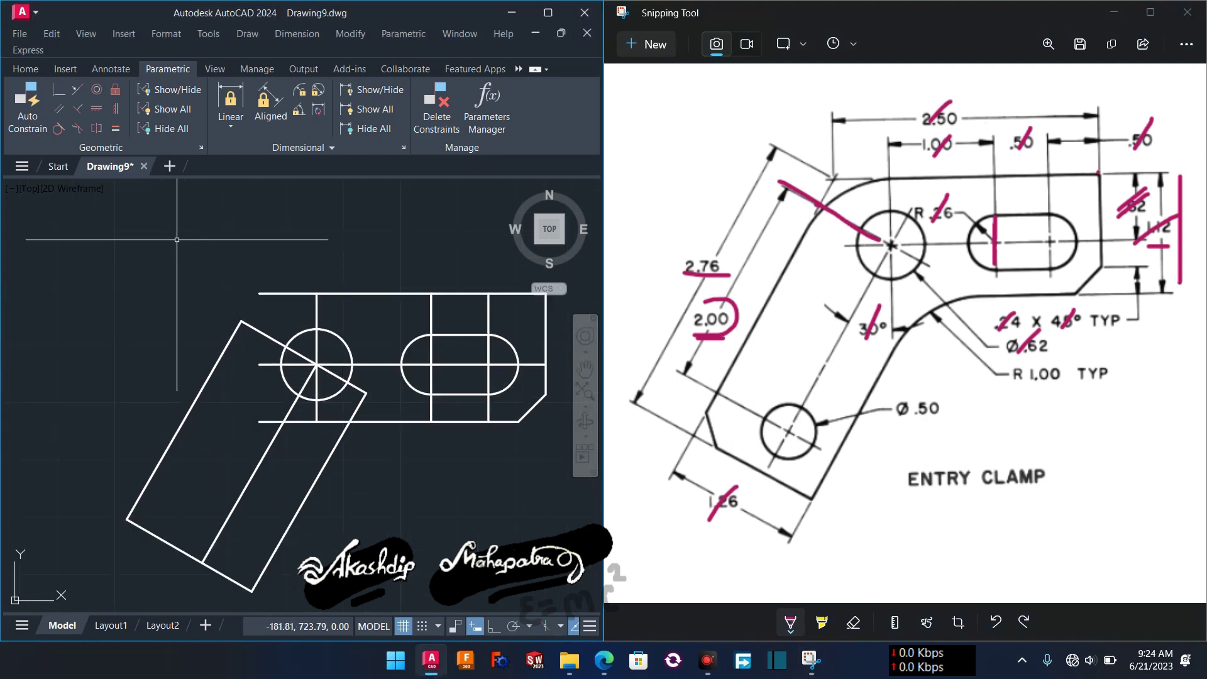
left_click(28, 69)
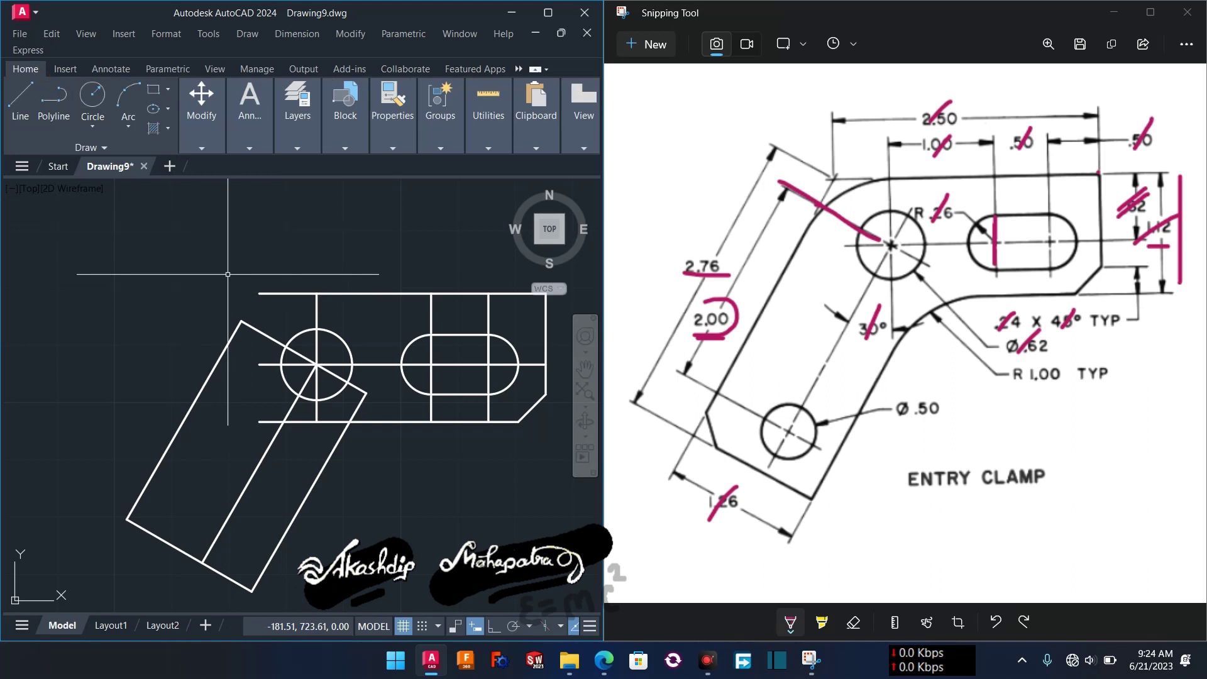
type("l")
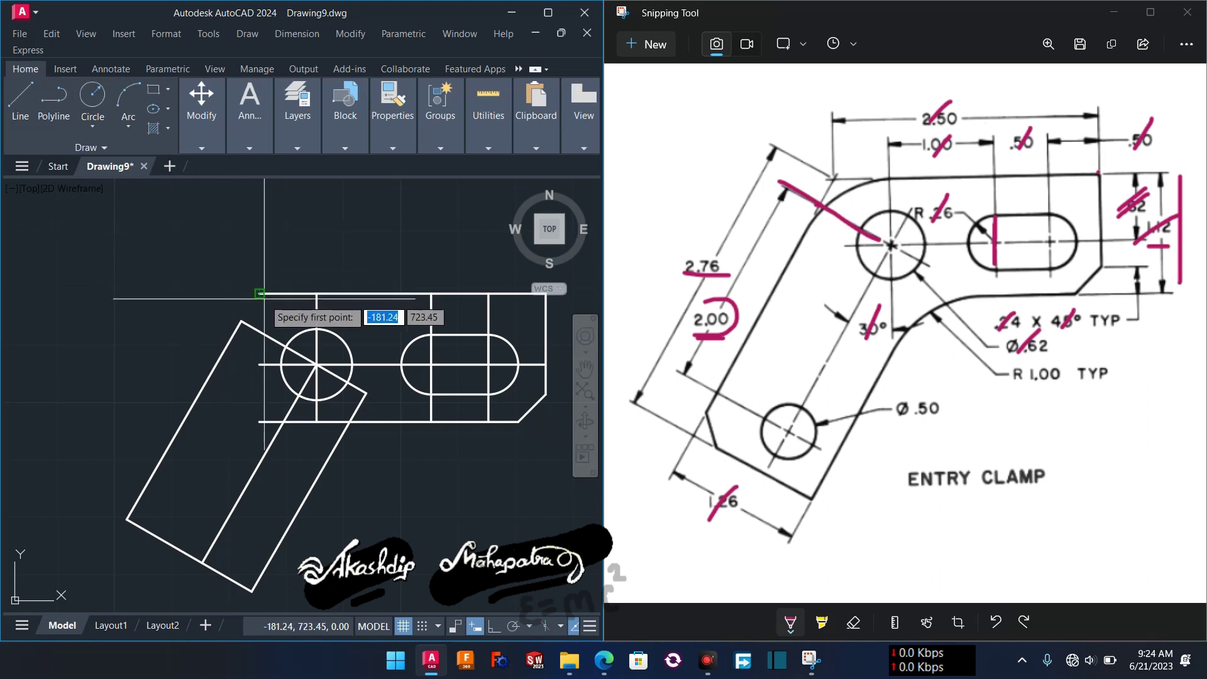
left_click(260, 293)
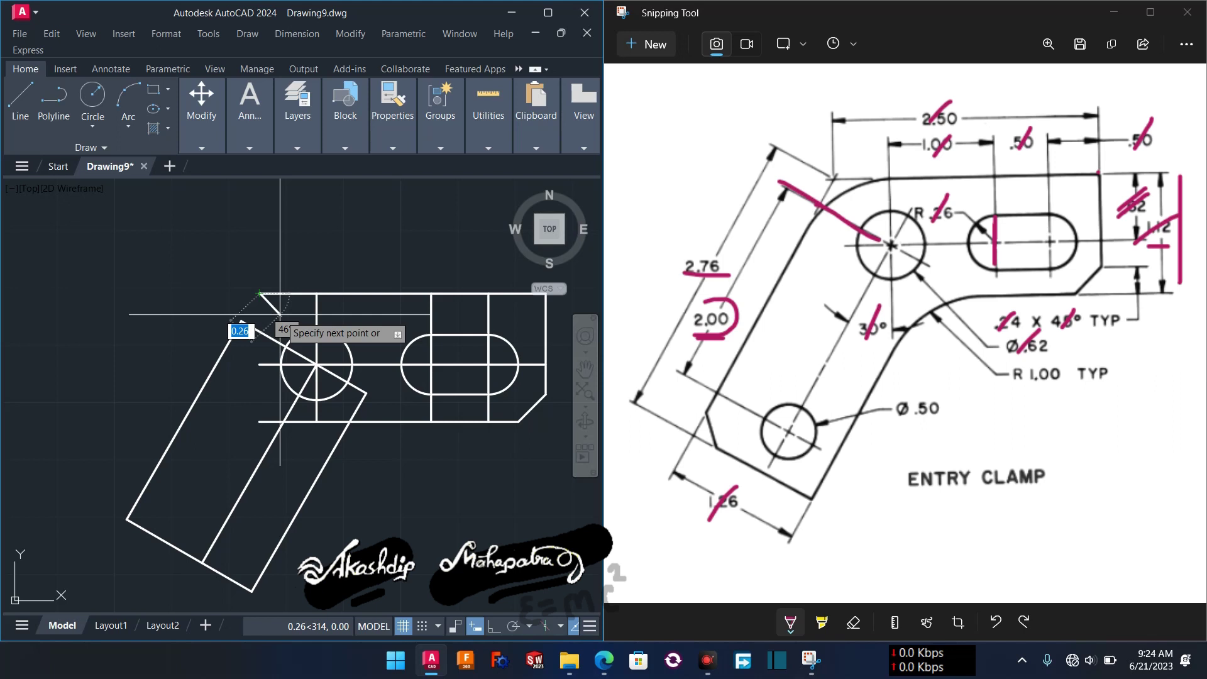
right_click(279, 314, "shift")
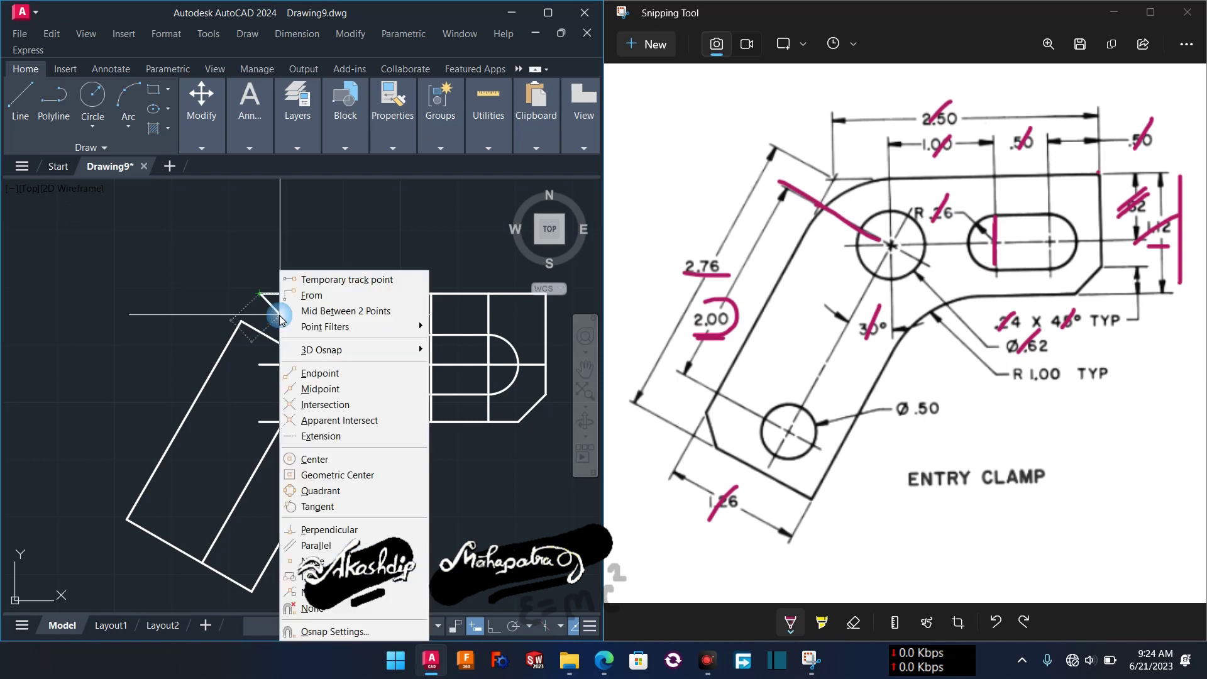
left_click(321, 545)
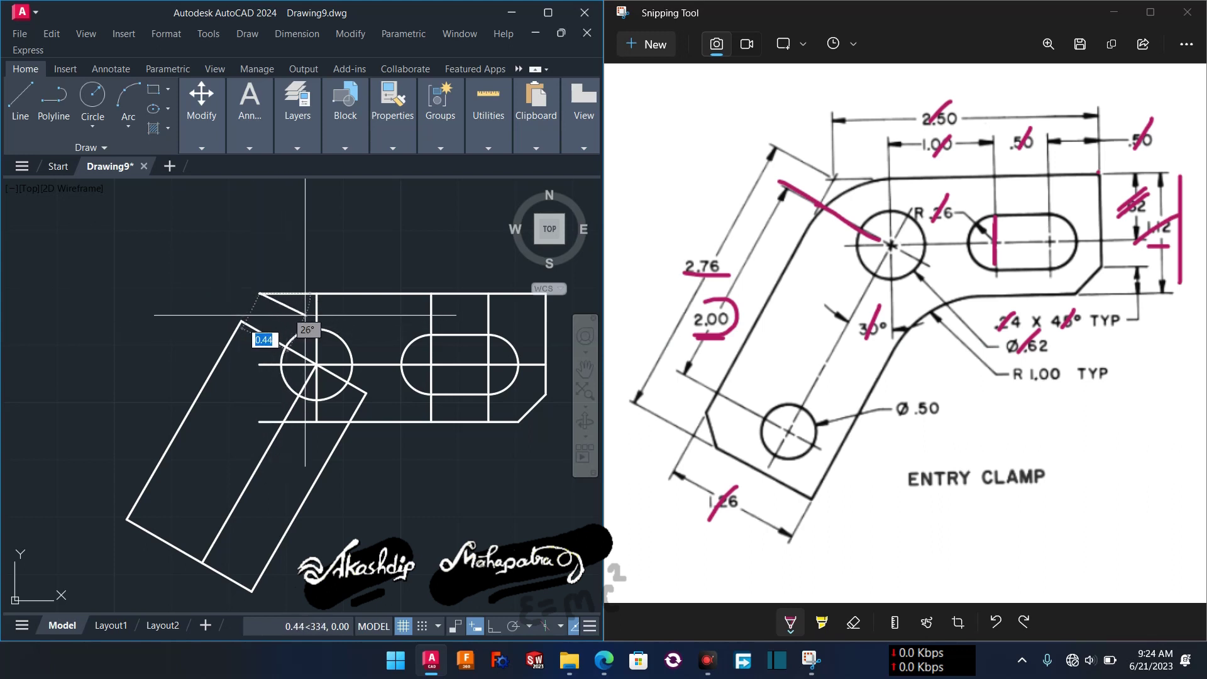
left_click(386, 364)
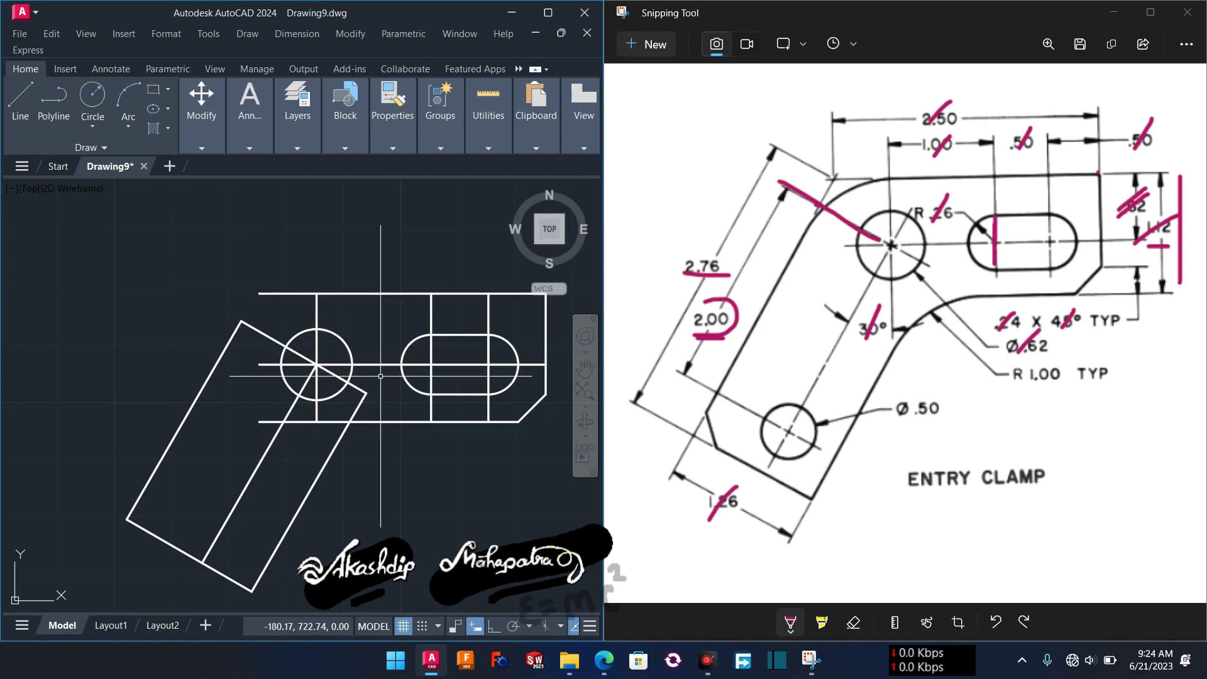
Draw a freehand line from the top edge's left end, sloping down across the 0.62 circle toward the slot.
type("l")
key("Return")
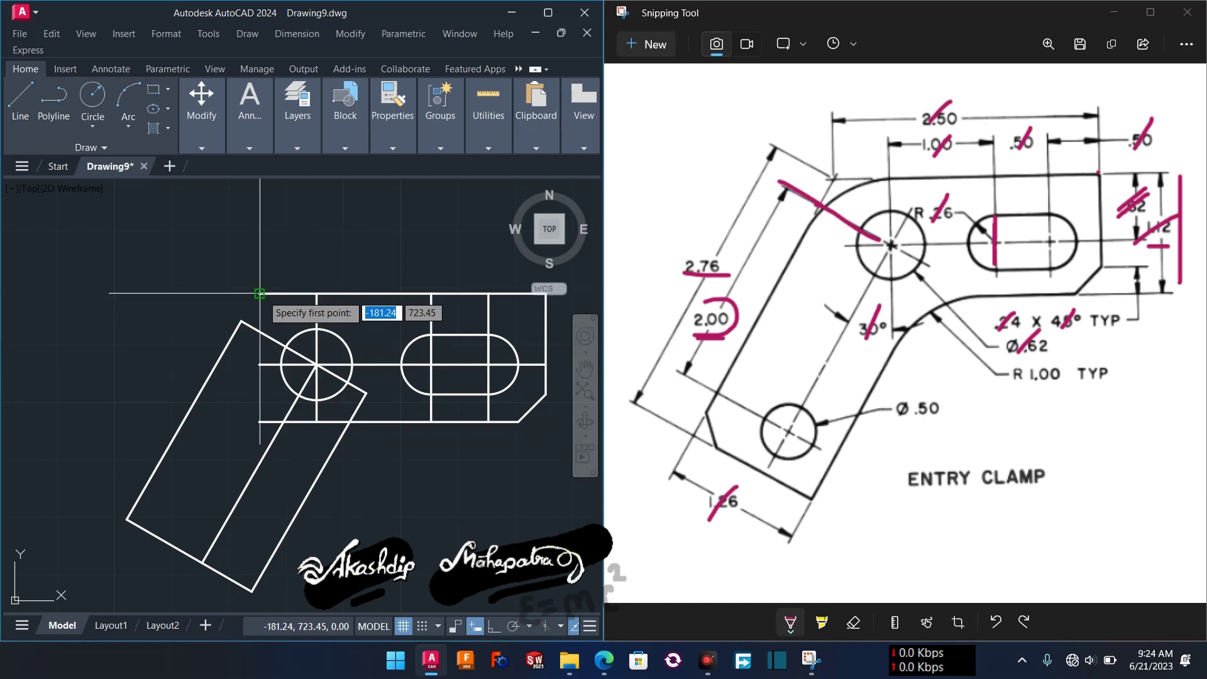
left_click(259, 293)
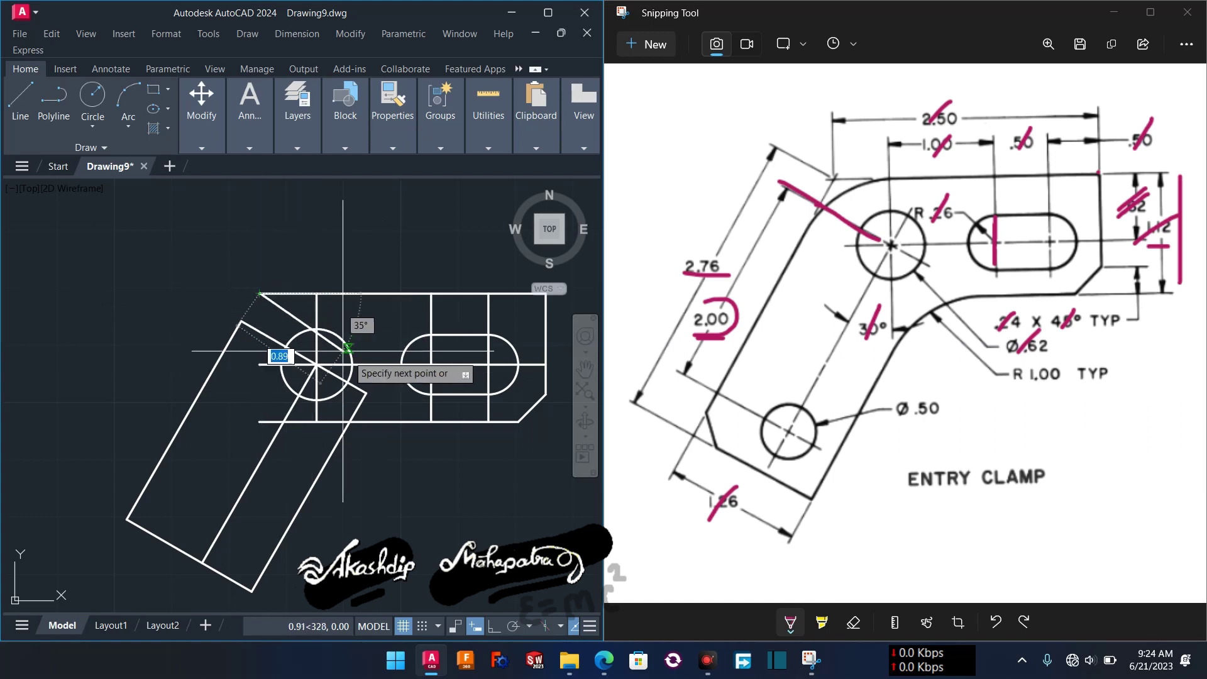
left_click(387, 387)
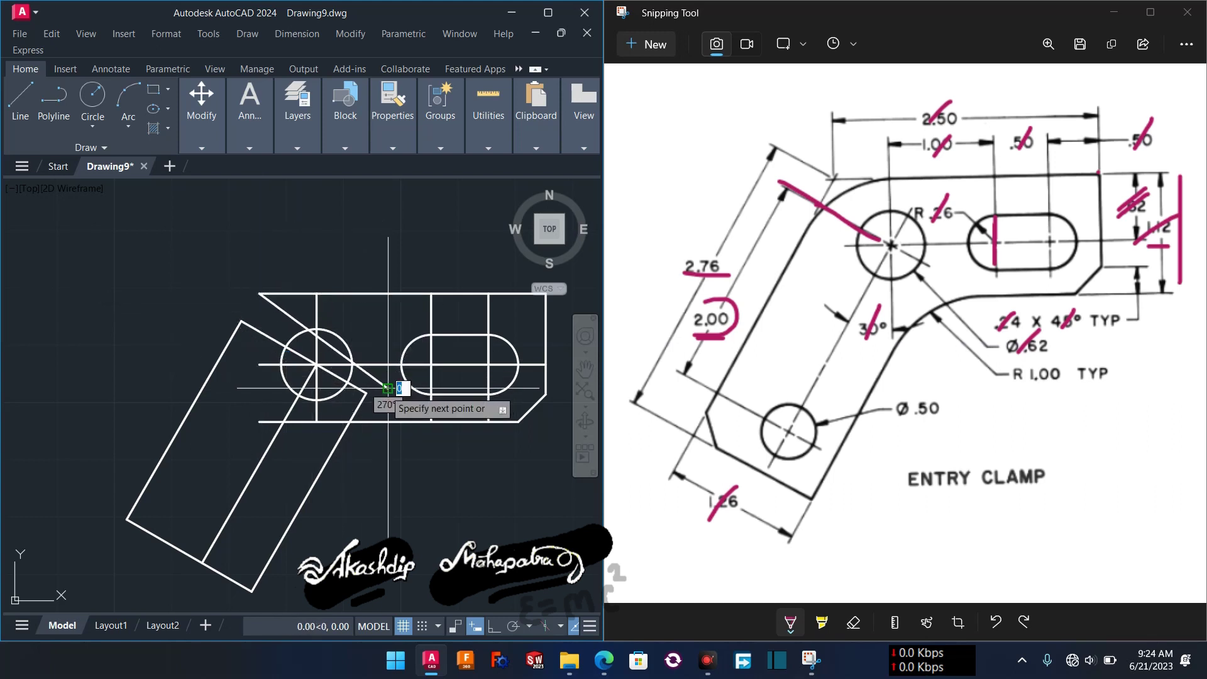
key("Return")
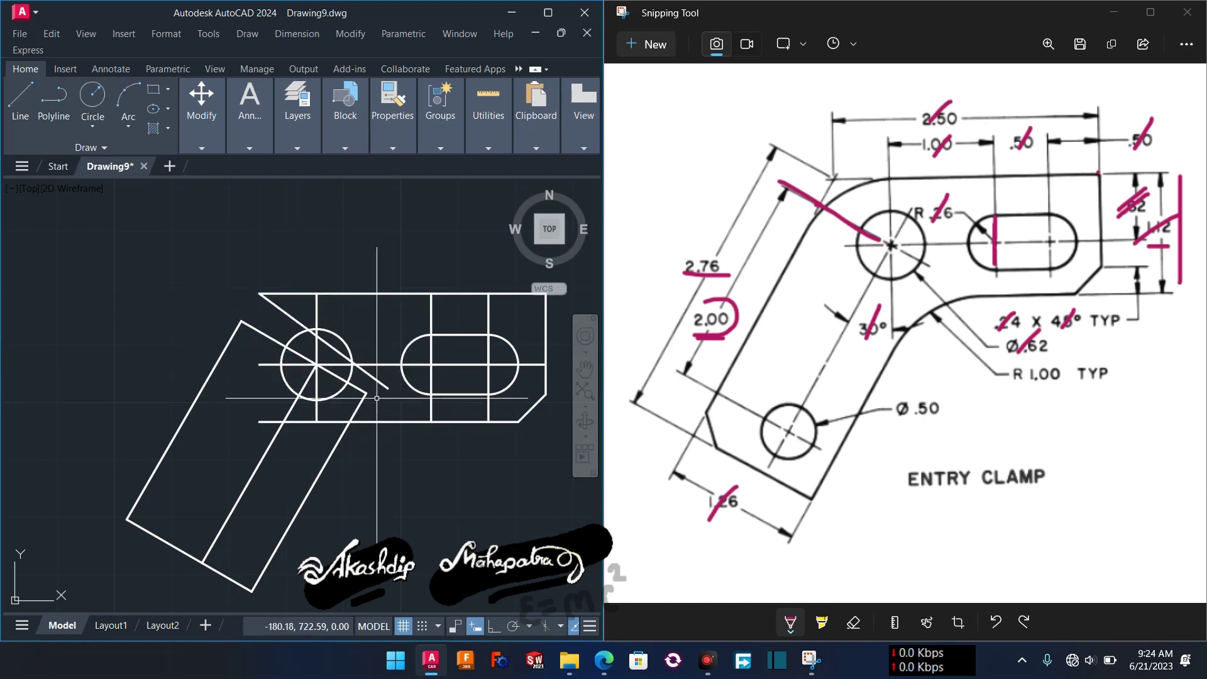
Apply a Parallel constraint making the new sloping line parallel to the cross line through the 0.62 circle.
left_click(164, 70)
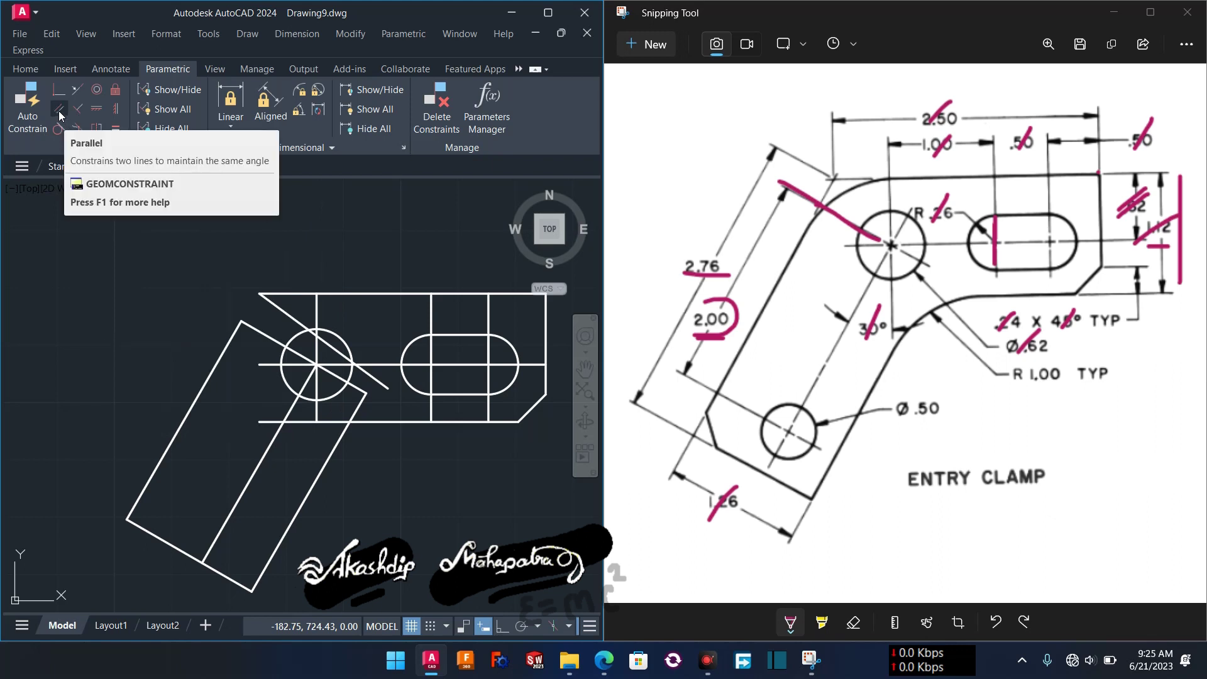
left_click(59, 110)
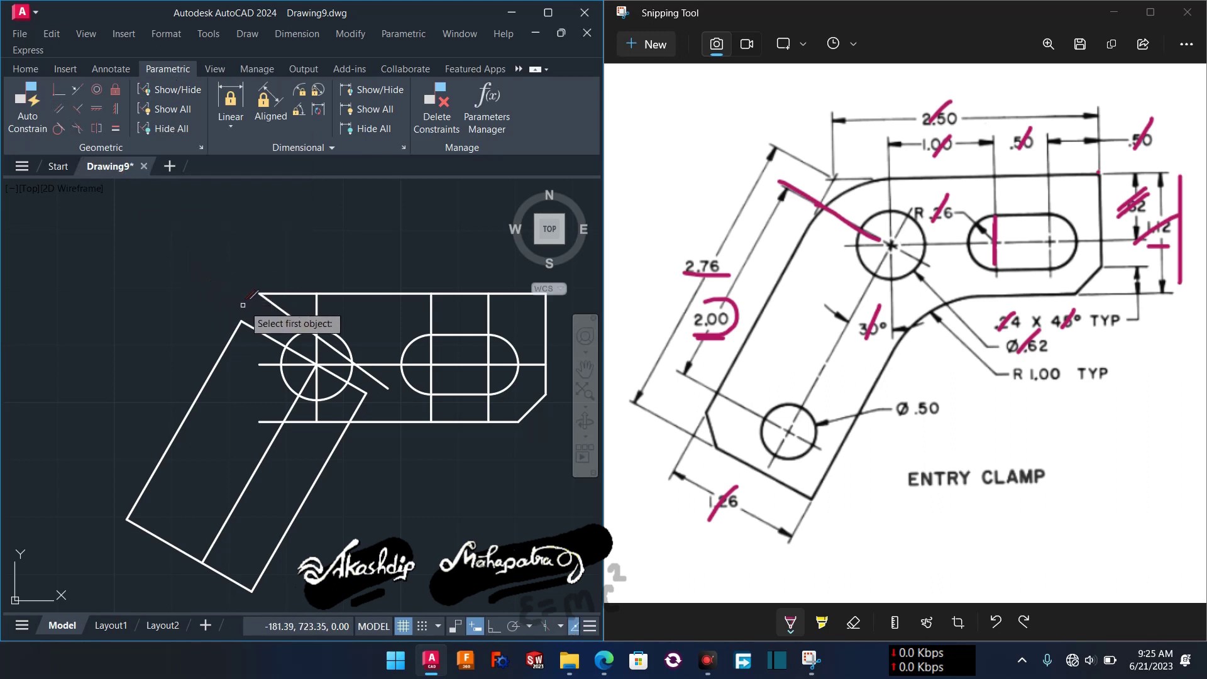
left_click(263, 333)
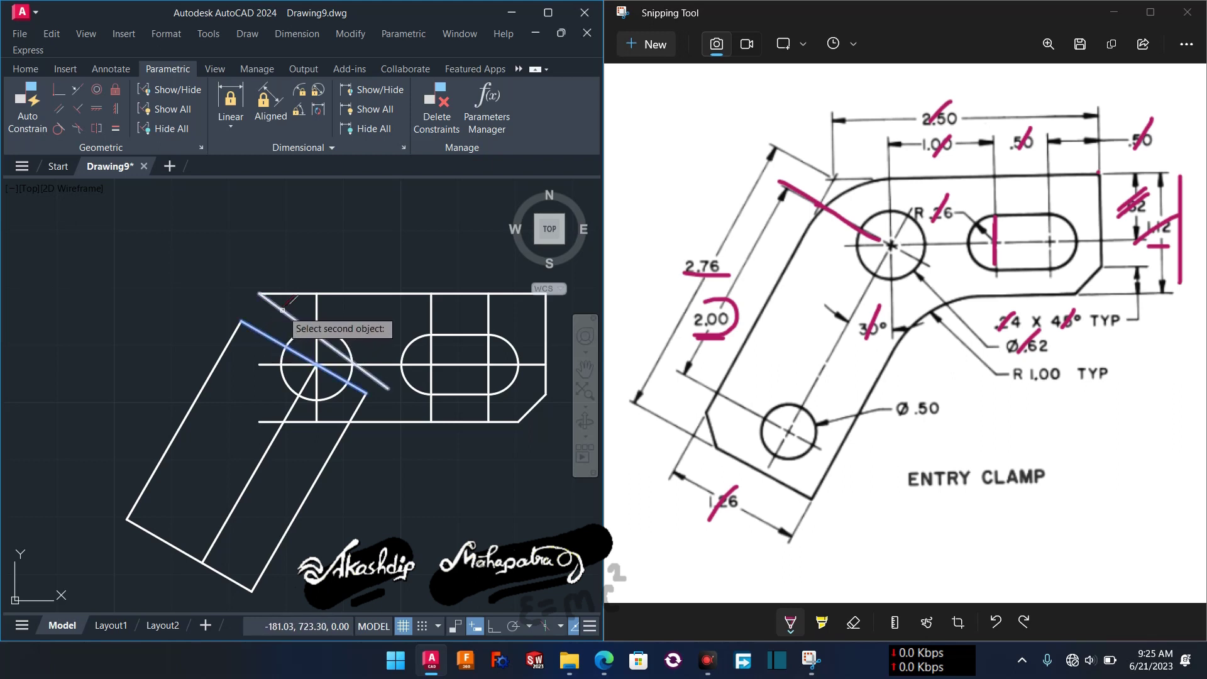
left_click(283, 310)
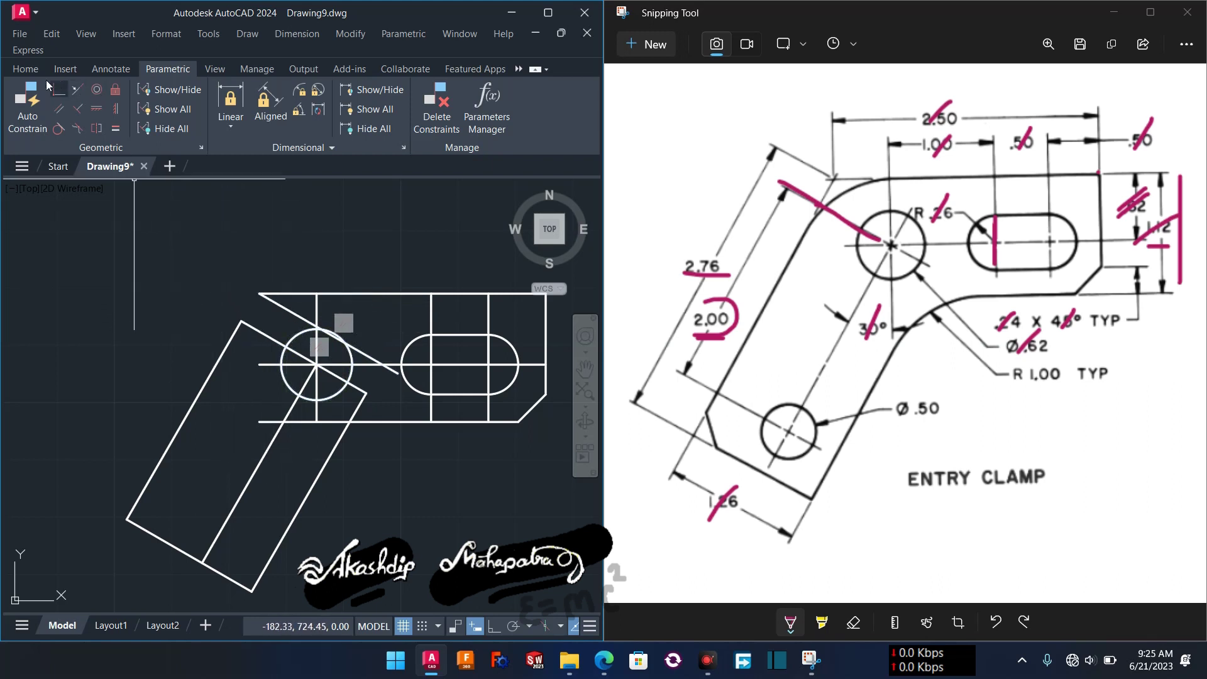
Offset the constrained sloping line by 2.76 toward the inclined arm's lower end.
left_click(27, 69)
left_click(285, 308)
type("off")
key("Return")
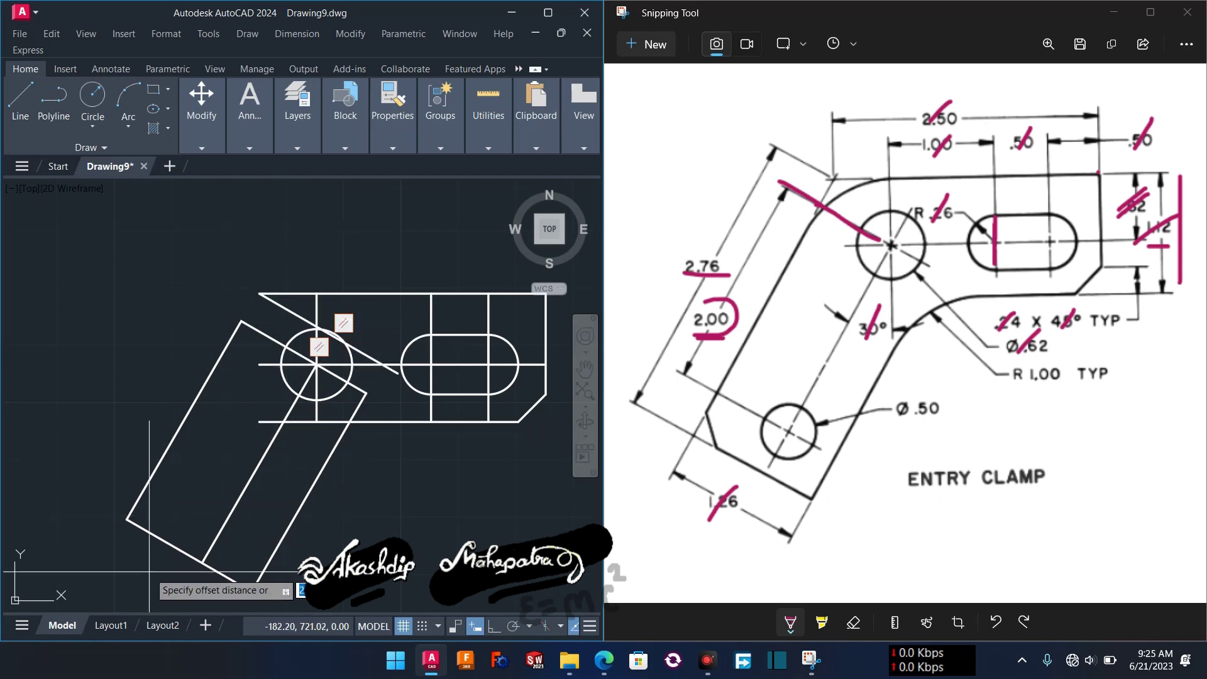
key("Return")
left_click(326, 332)
scroll(148, 572, "down", 2)
middle_click_drag(150, 572, 161, 510)
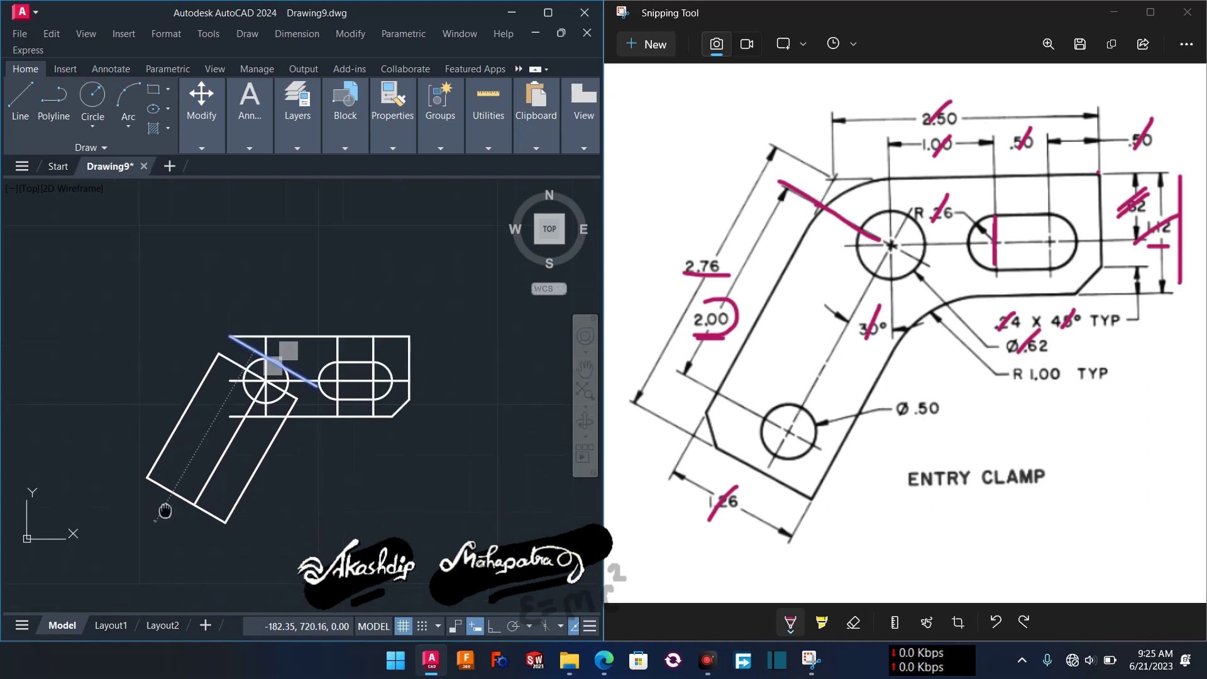
left_click(152, 537)
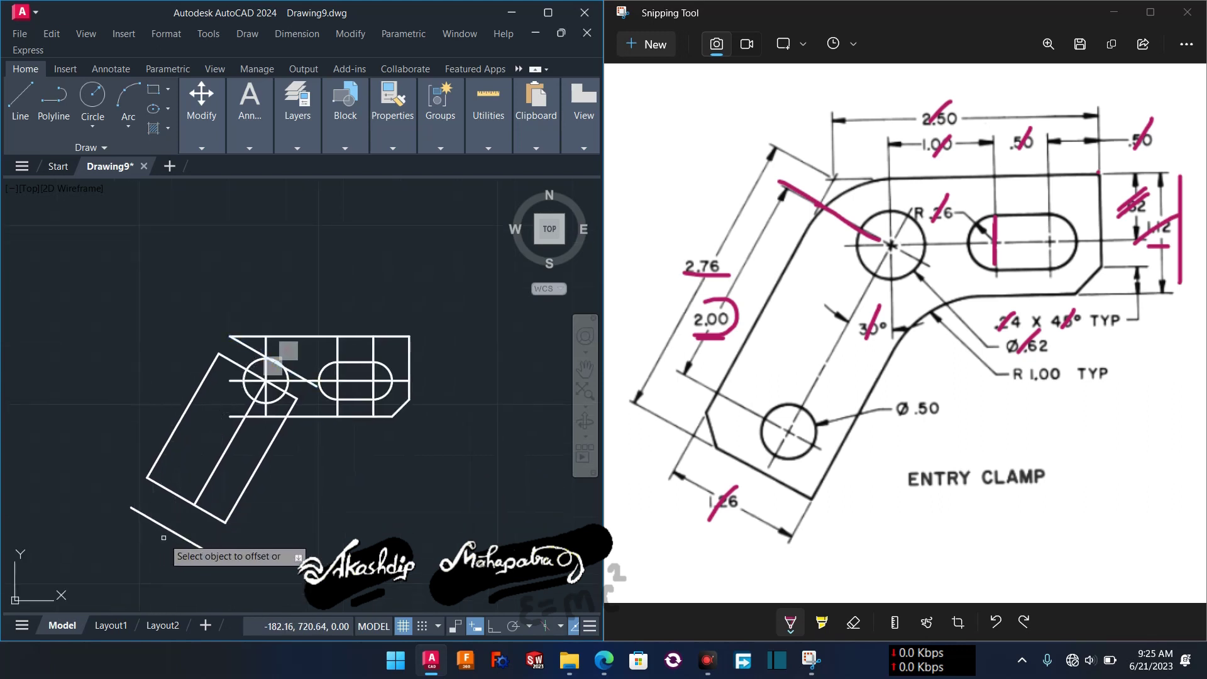
key("Escape")
Try to extend the arm's left inclined edge to the lower offset line.
type("ex")
key("Return")
left_click(154, 466)
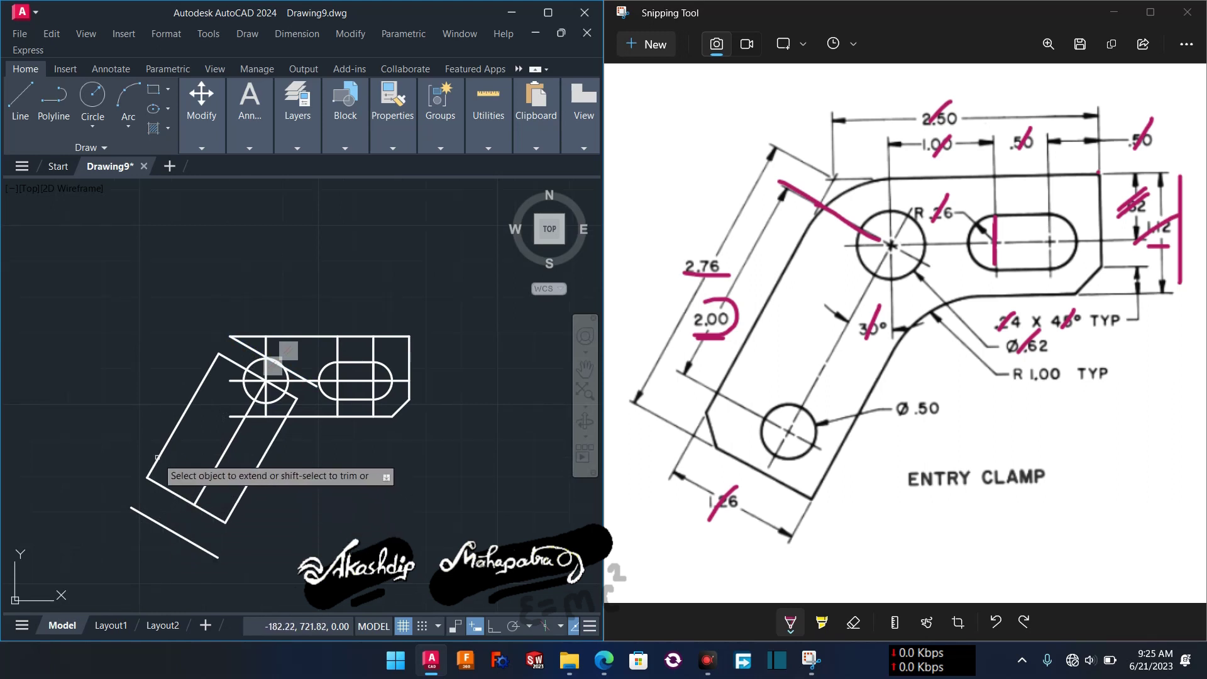
key("Escape")
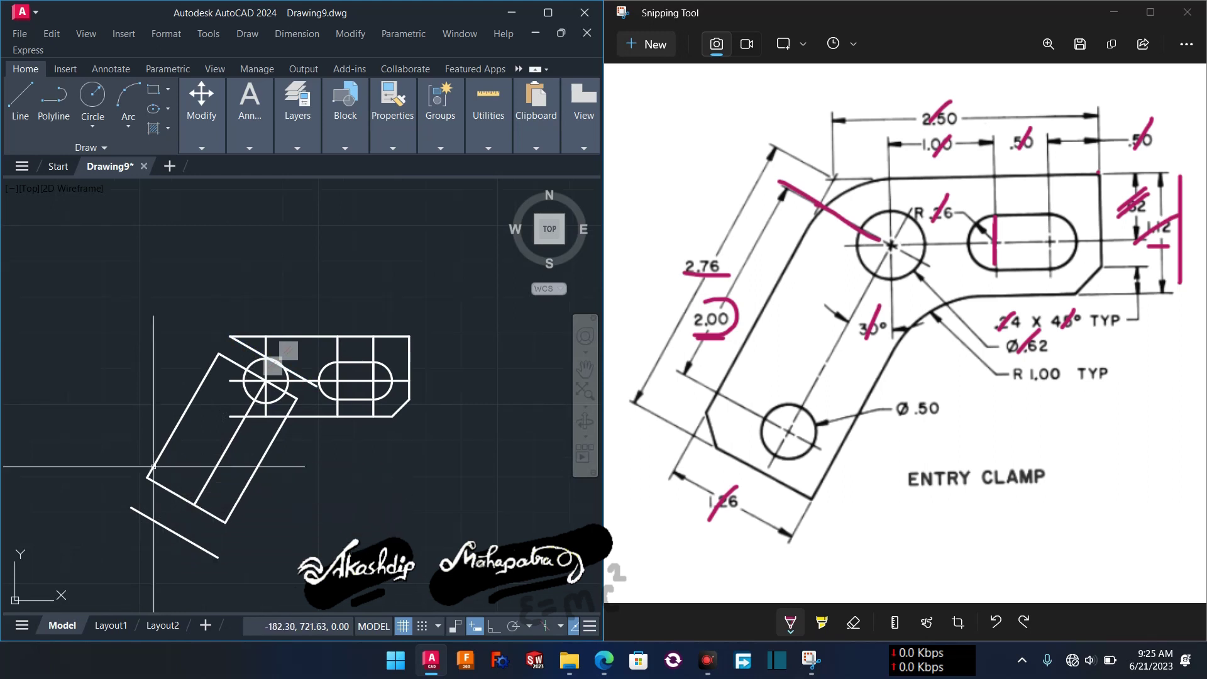
Extend the inclined arm's centre line and right edge to the lower offset line.
type("ex")
key("Return")
left_click(202, 492)
left_click(229, 510)
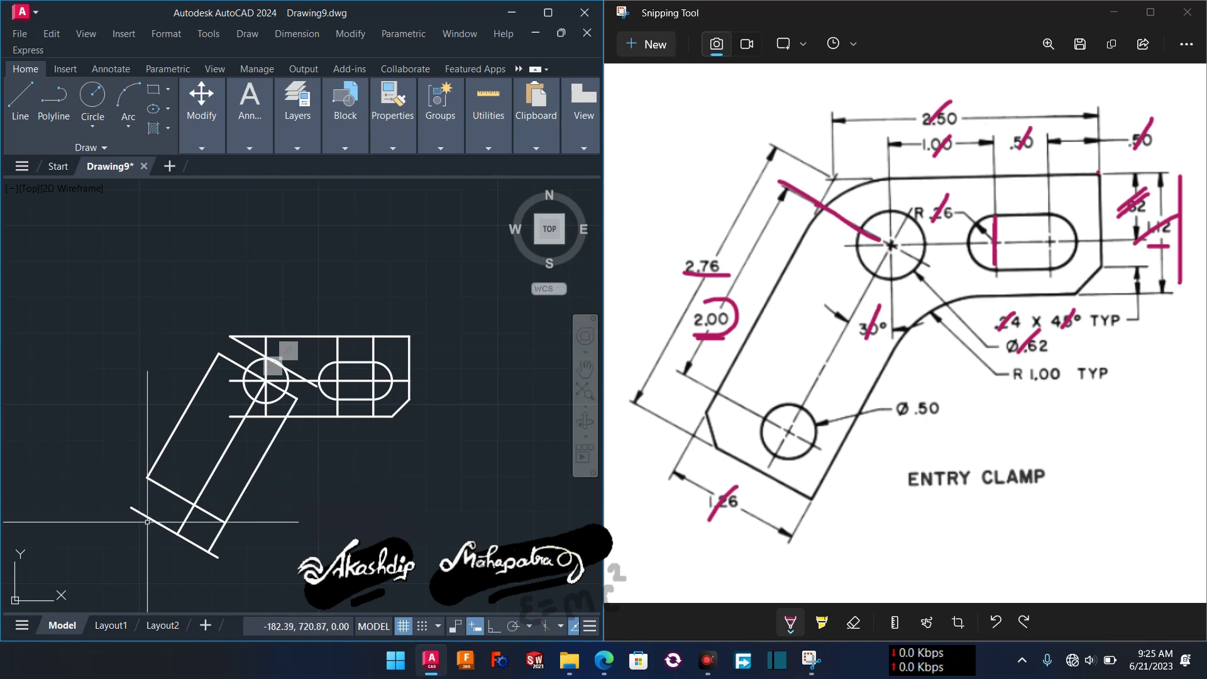
Examine the arm's lower end, checking the offset line's extent and how far both inclined edges reach.
scroll(151, 497, "up", 5)
middle_click_drag(151, 535, 232, 538)
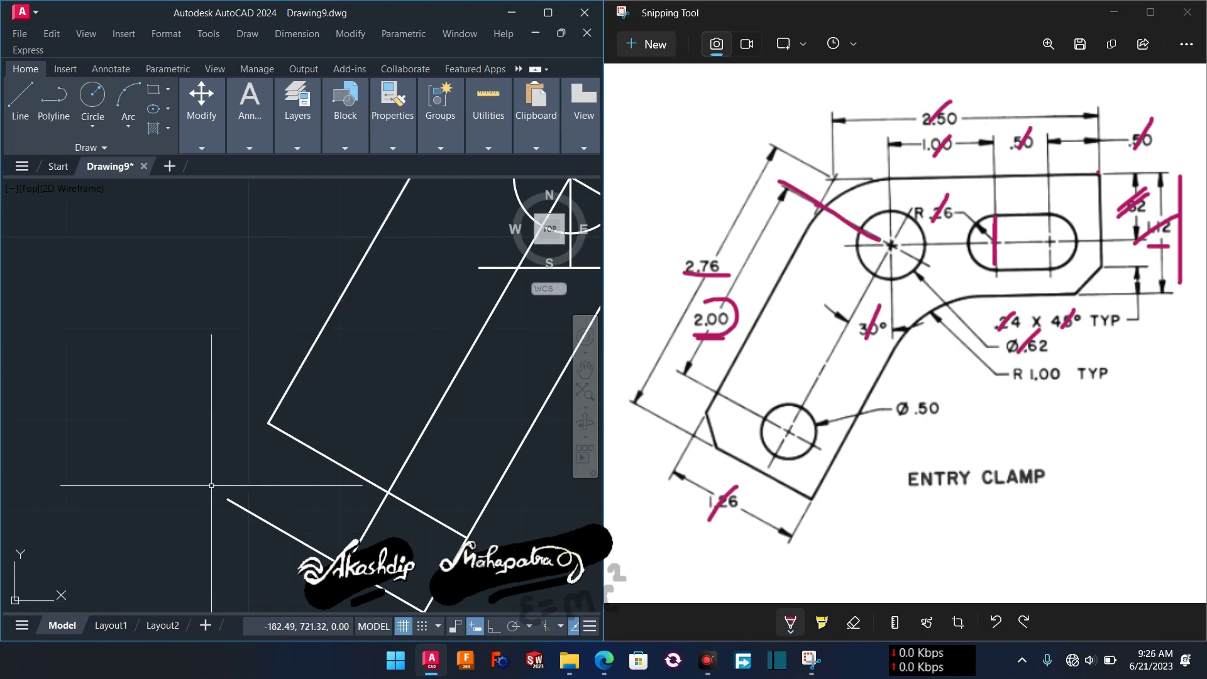
scroll(312, 503, "down", 2)
middle_click_drag(315, 506, 280, 462)
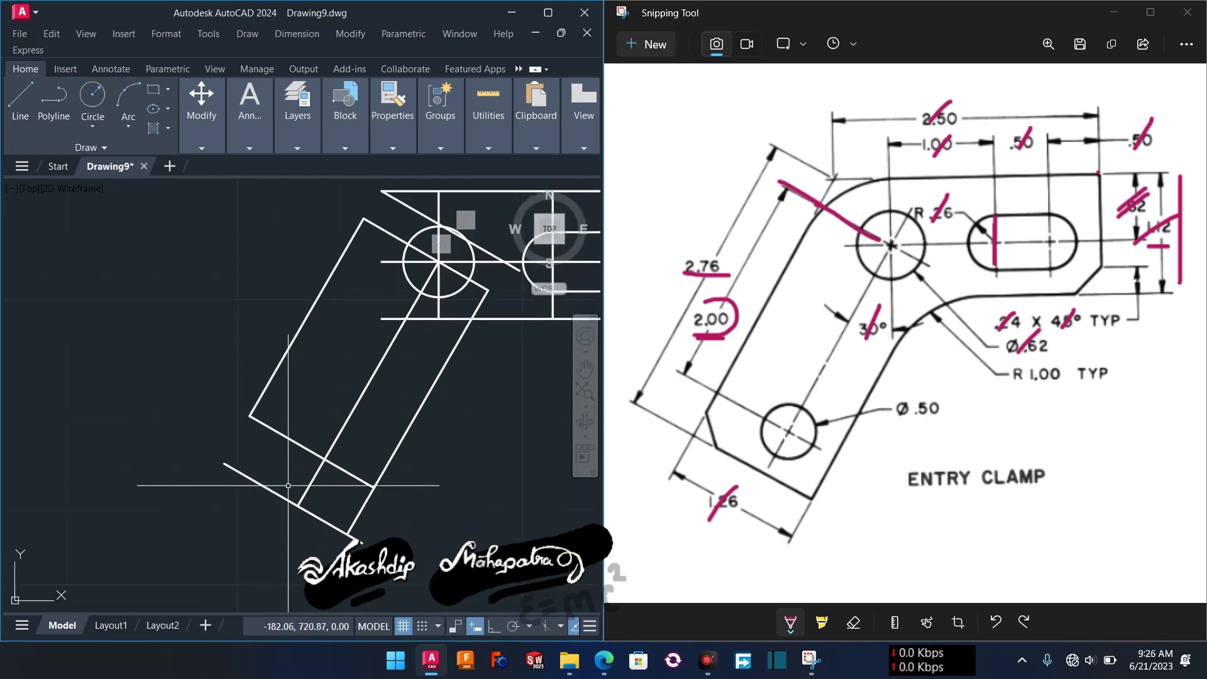
left_click(289, 498)
scroll(303, 505, "up", 6)
scroll(294, 496, "down", 2)
scroll(381, 549, "up", 1)
scroll(387, 548, "down", 1)
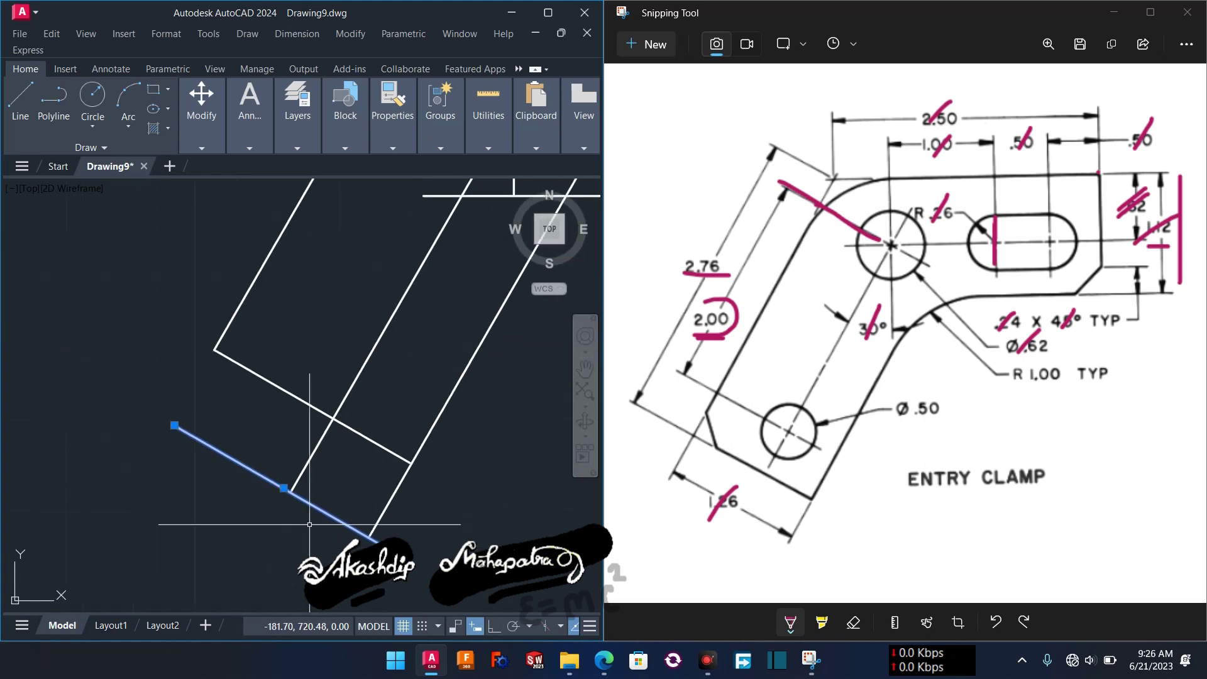
key("Escape")
mouse_move(217, 430)
middle_mouse_down()
mouse_move(242, 423)
mouse_move(244, 443)
middle_mouse_up()
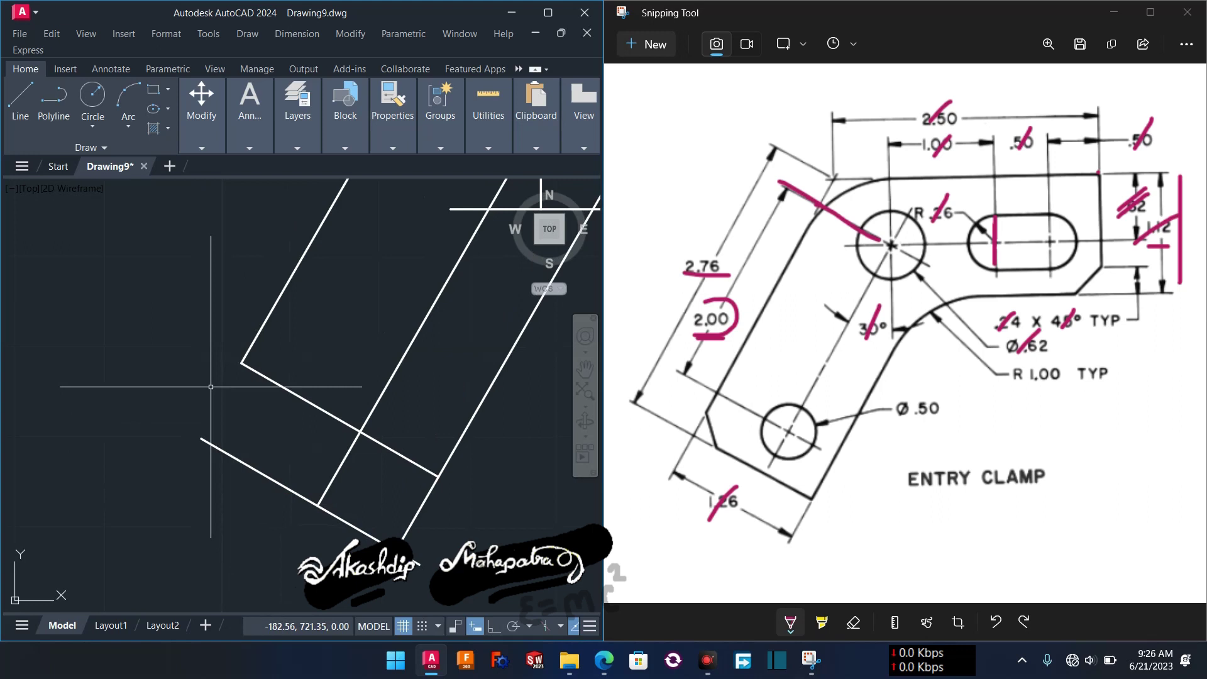
scroll(213, 390, "down", 2)
scroll(218, 405, "up", 1)
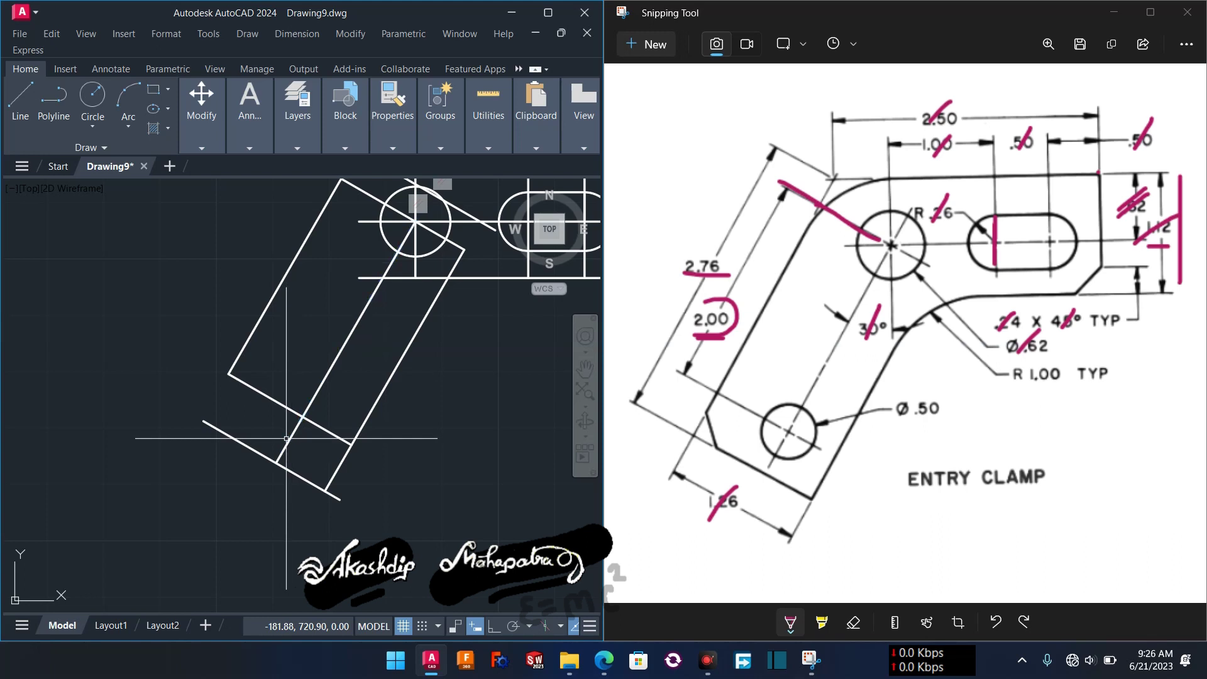
left_click(337, 469)
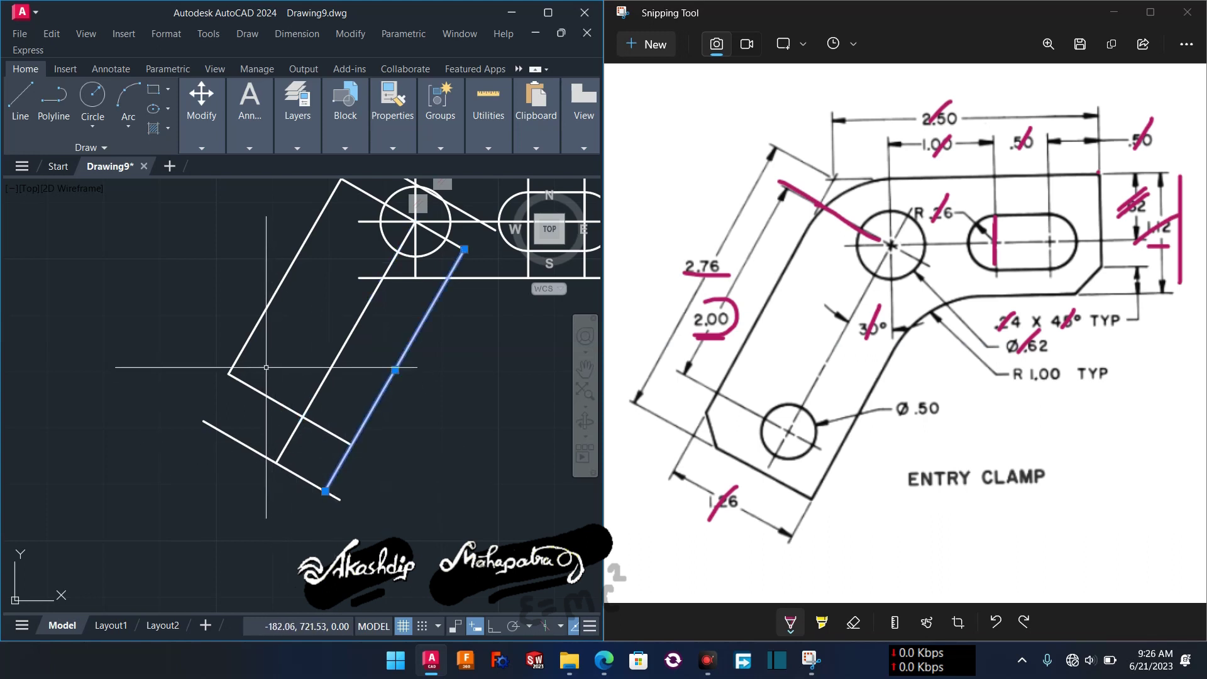
key("Escape")
left_click(248, 343)
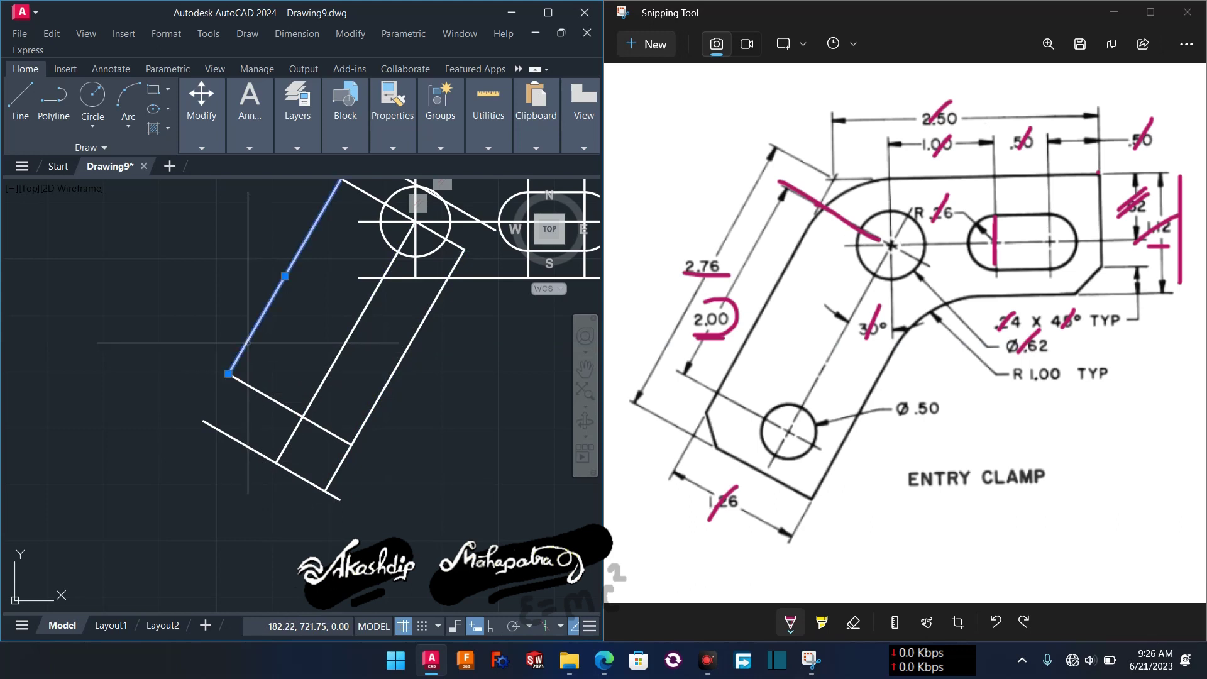
Replace the arm's left inclined edge by deleting it and offsetting the right inclined edge 1.26 toward the left side.
key("Delete")
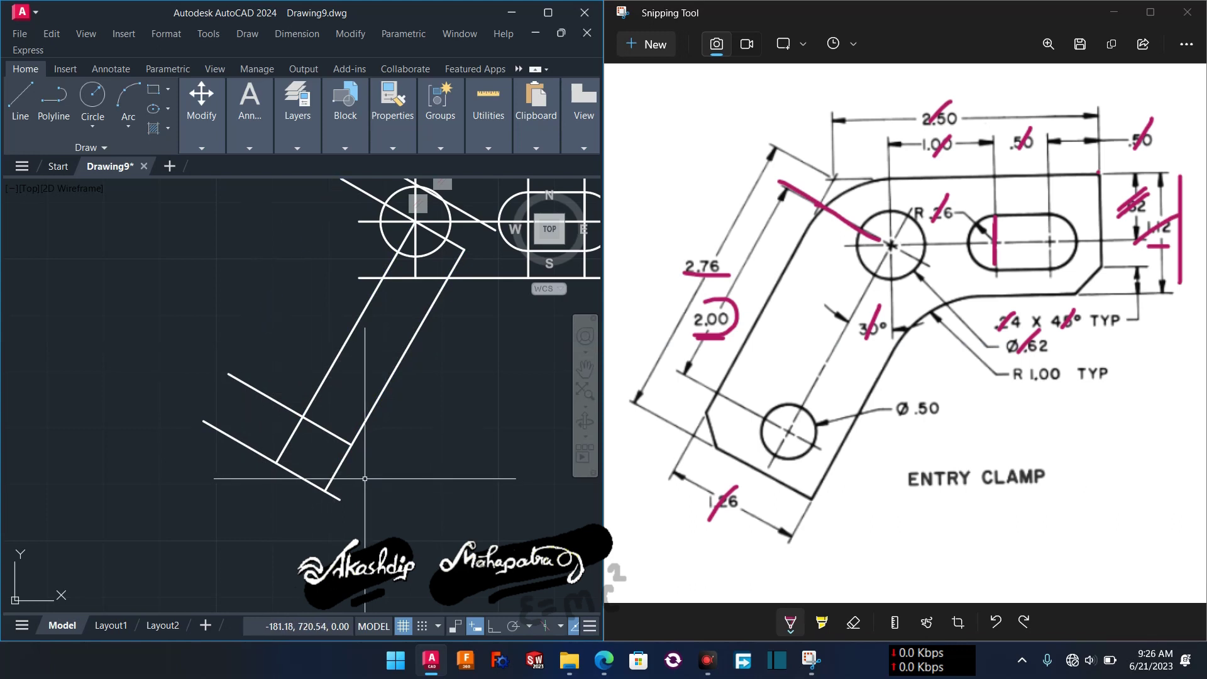
middle_click_drag(361, 422, 375, 457)
left_click(375, 458)
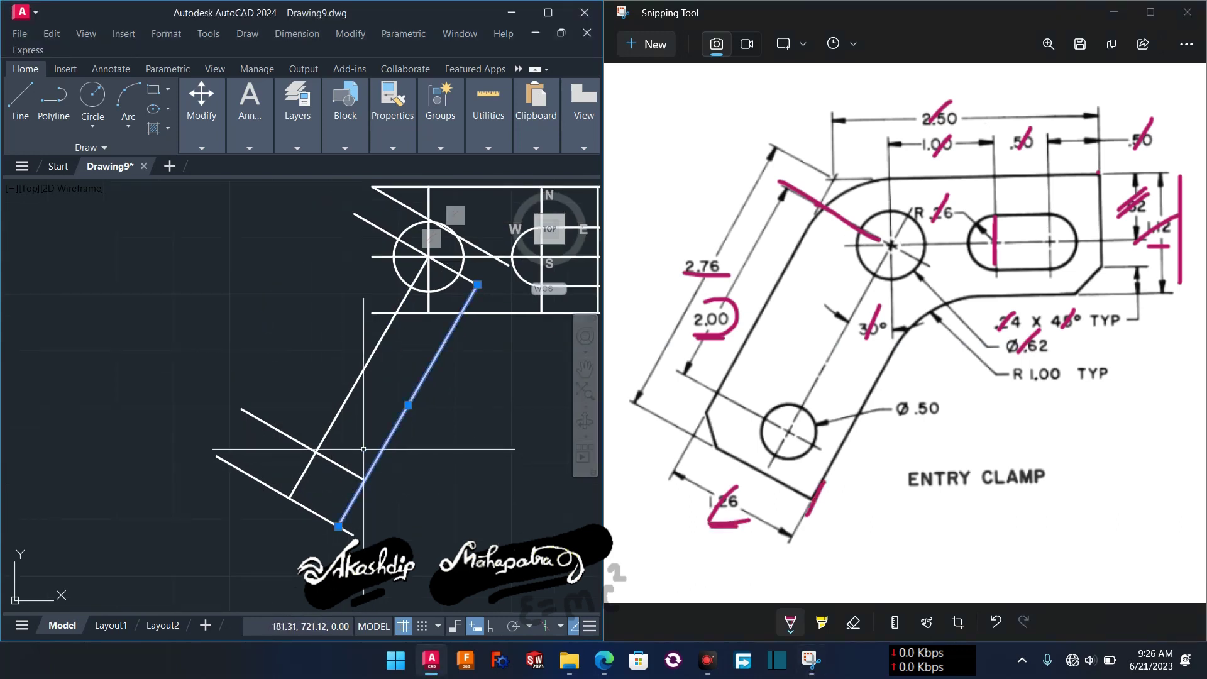
key("Return")
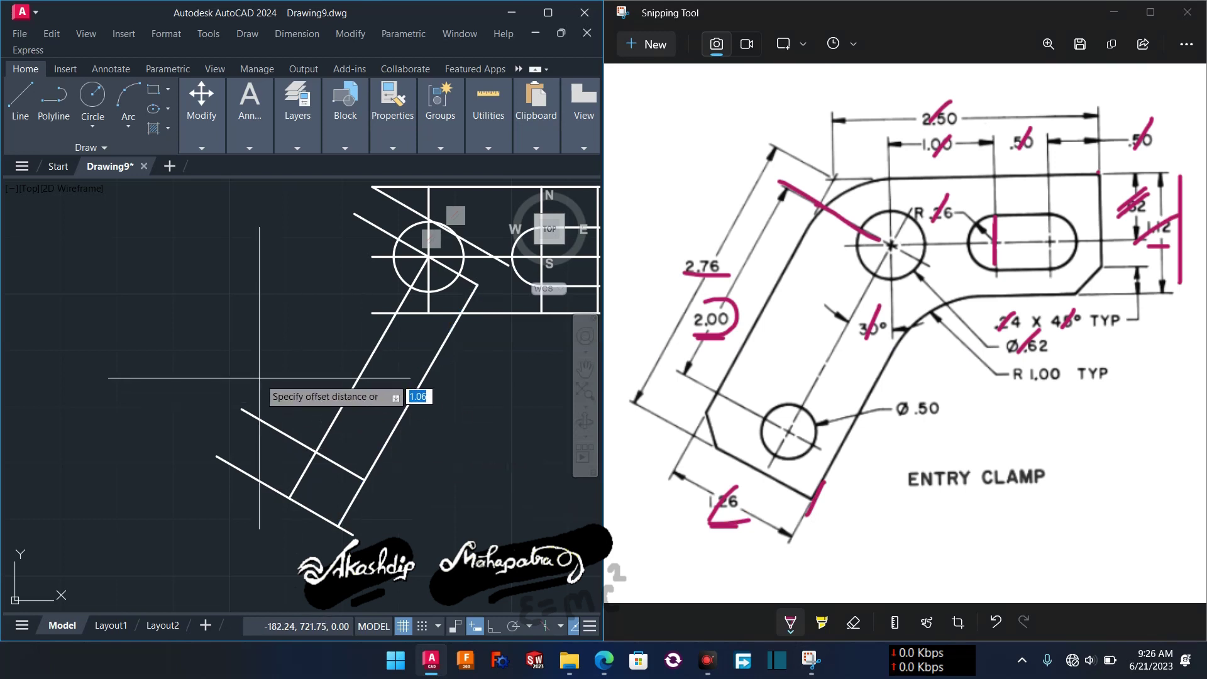
type("1")
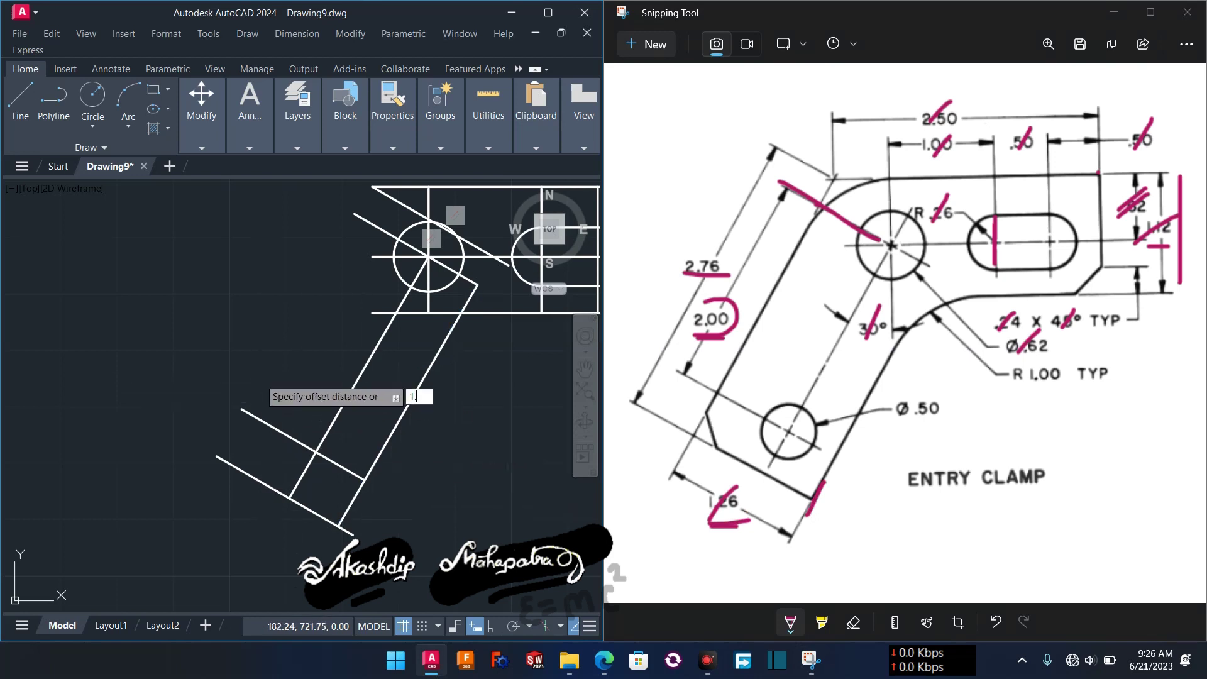
type(".26")
key("Return")
left_click(409, 405)
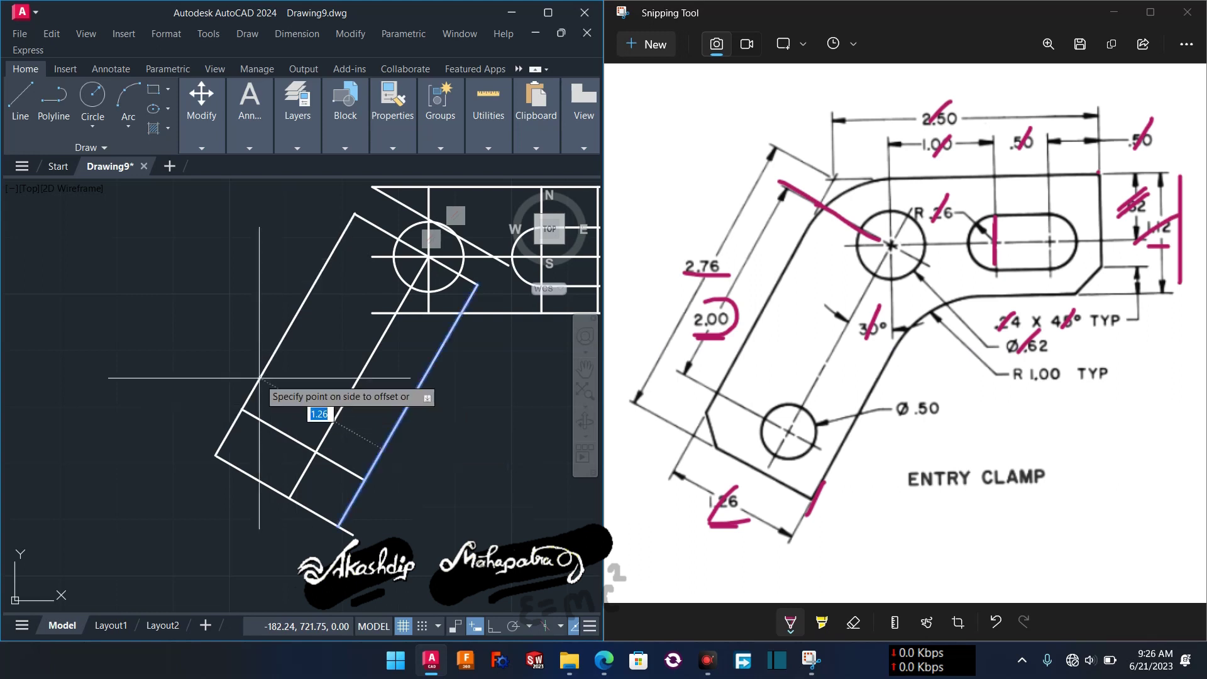
left_click(261, 379)
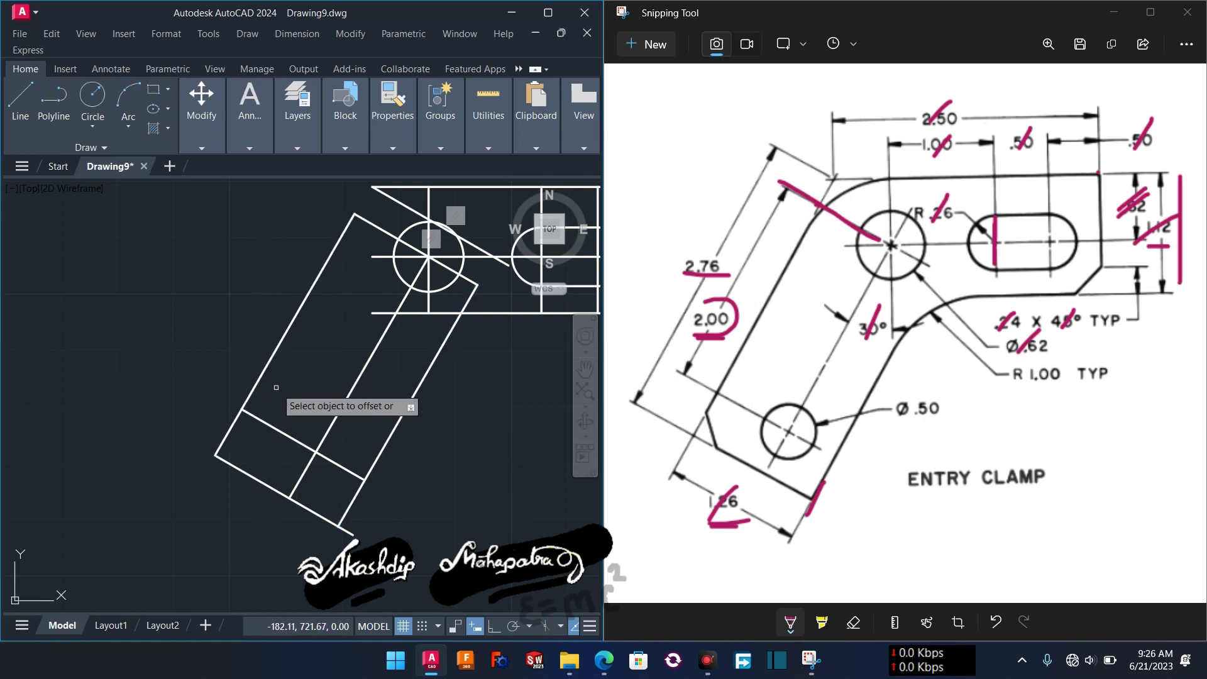
Extend the arm's lower end line to meet the new left inclined edge.
scroll(276, 387, "up", 5)
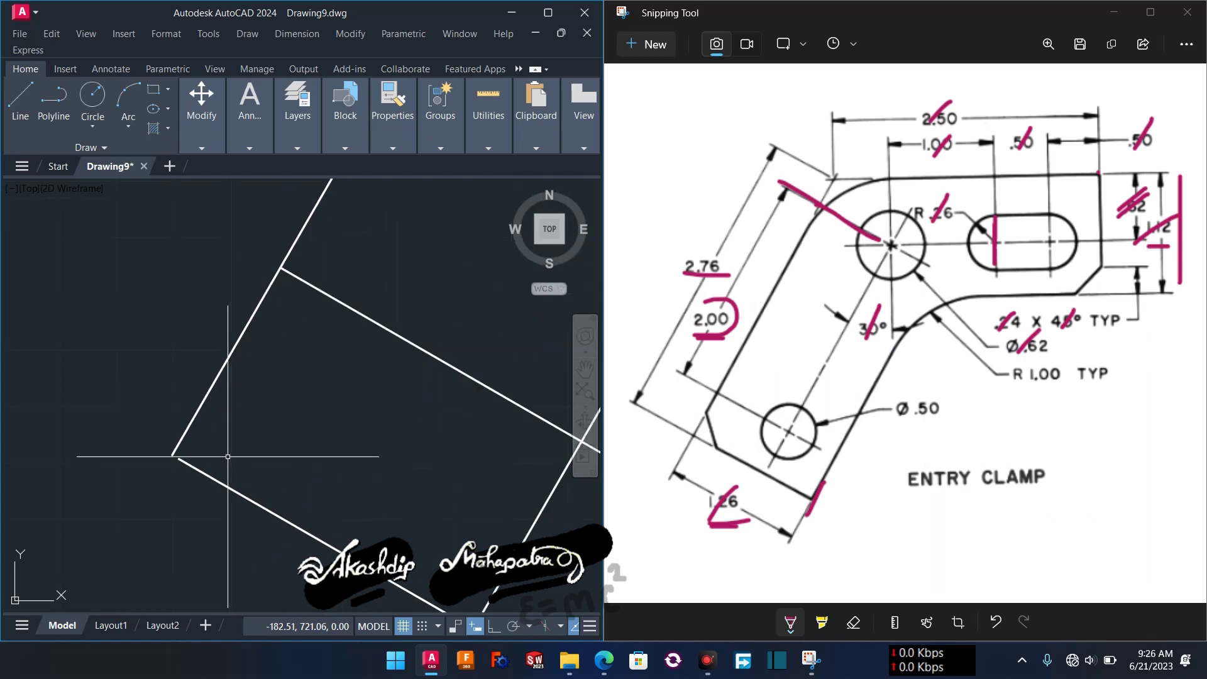
middle_click_drag(232, 456, 343, 443)
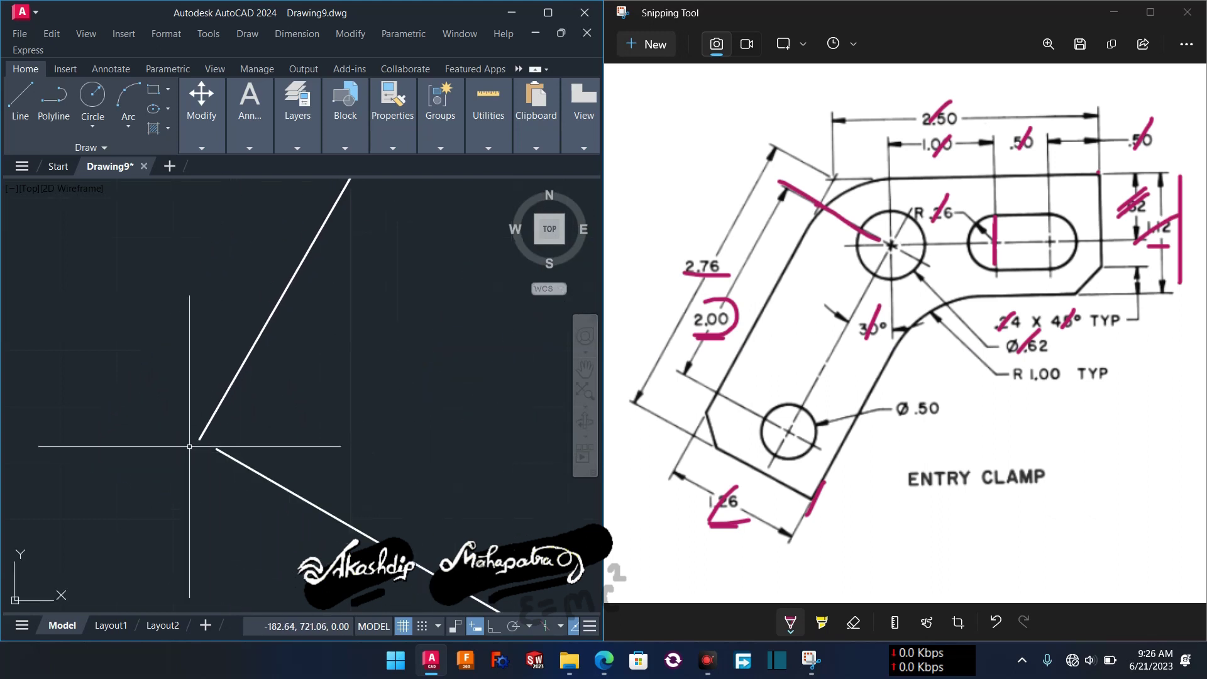
type("e")
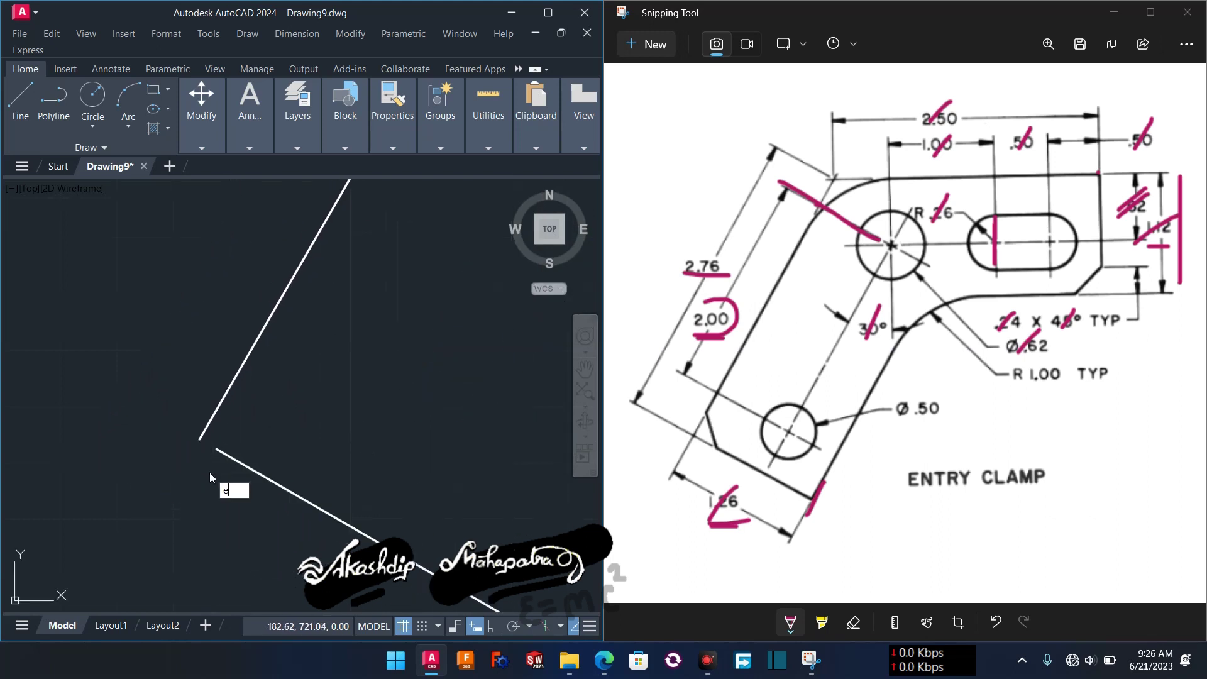
key("Return")
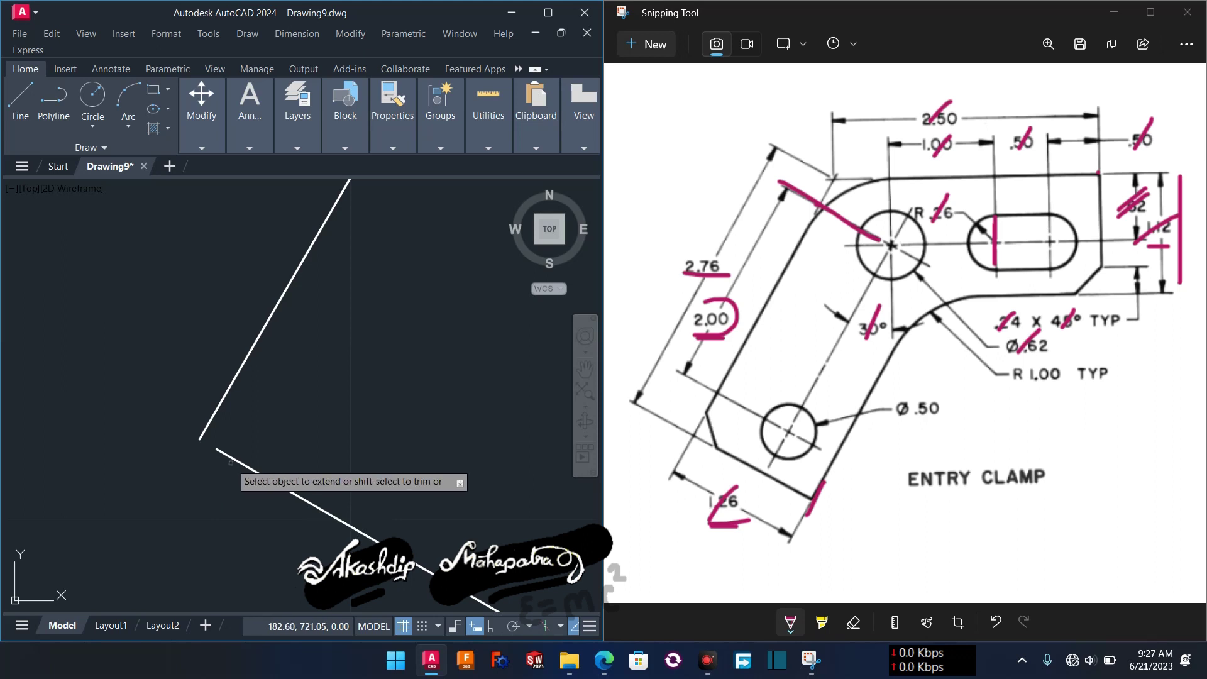
scroll(233, 459, "down", 5)
middle_click_drag(266, 480, 108, 392)
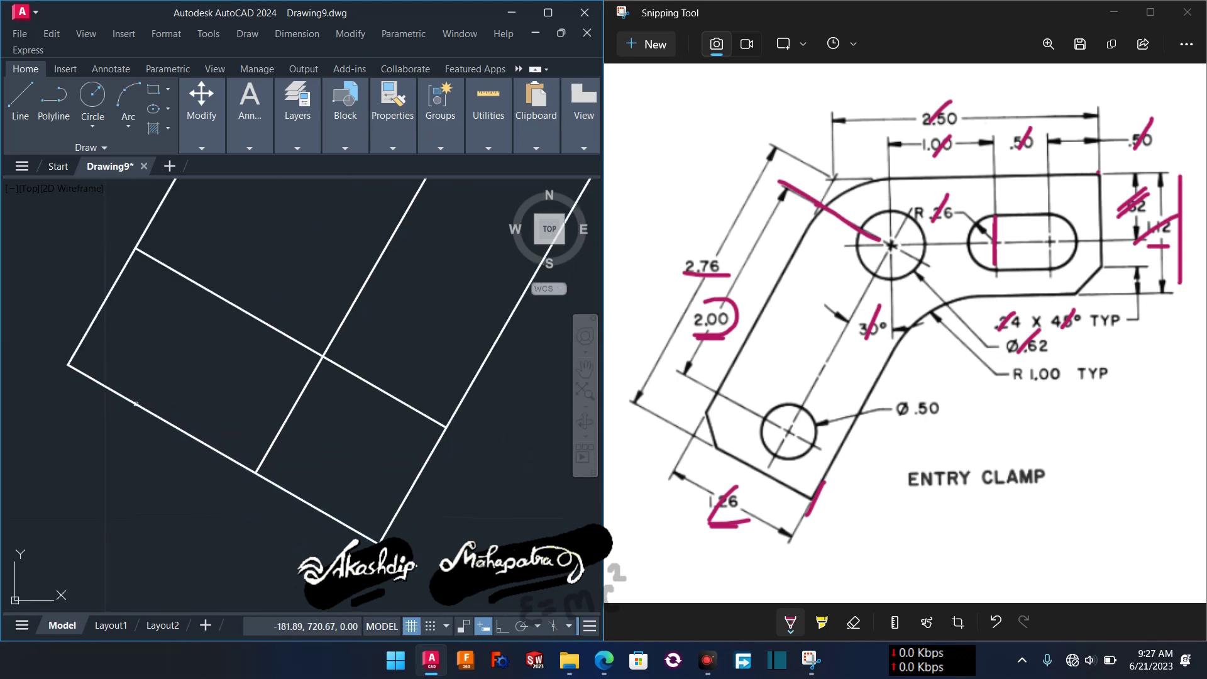
key("Escape")
Trim away the leftover sloping line that runs from the body's upper edge across the 0.62 circle.
type("ex")
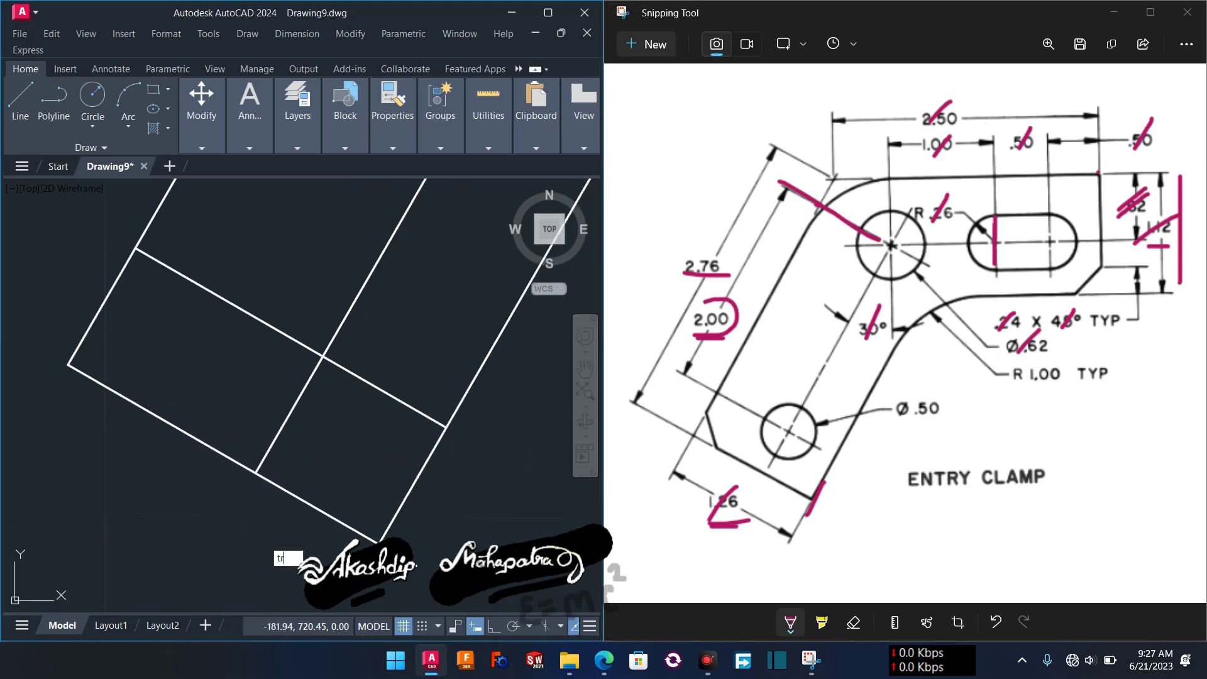
key("Return")
scroll(416, 534, "down", 5)
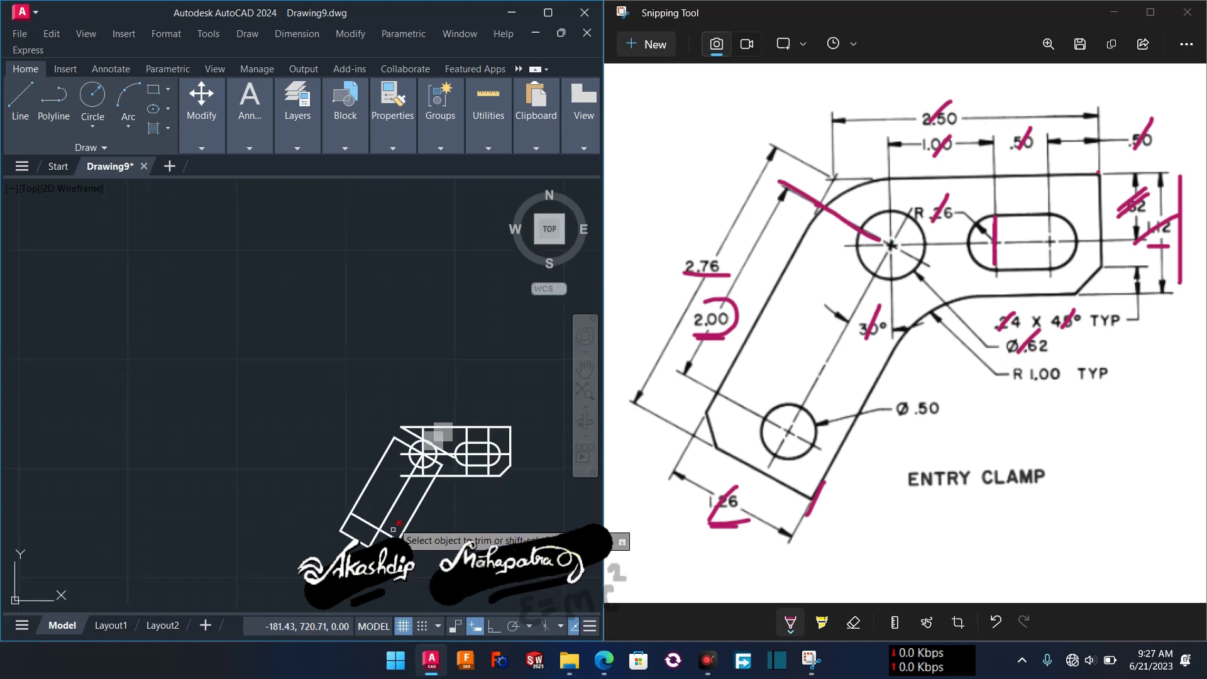
scroll(275, 509, "up", 4)
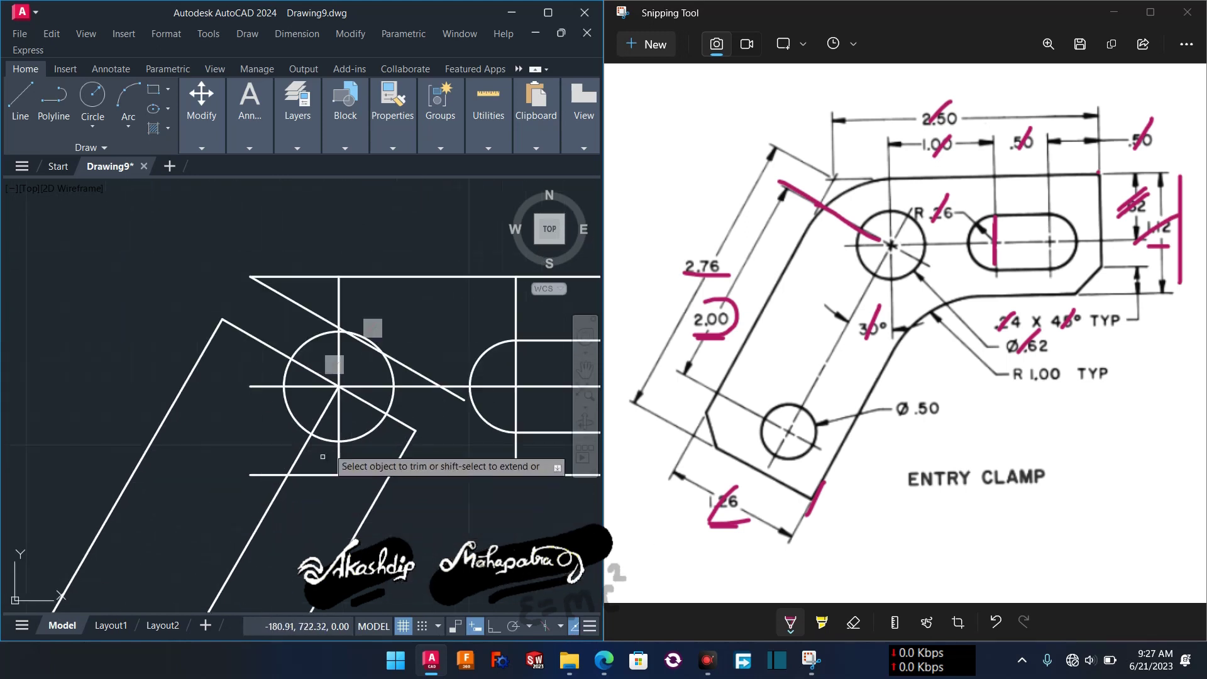
left_click(406, 367)
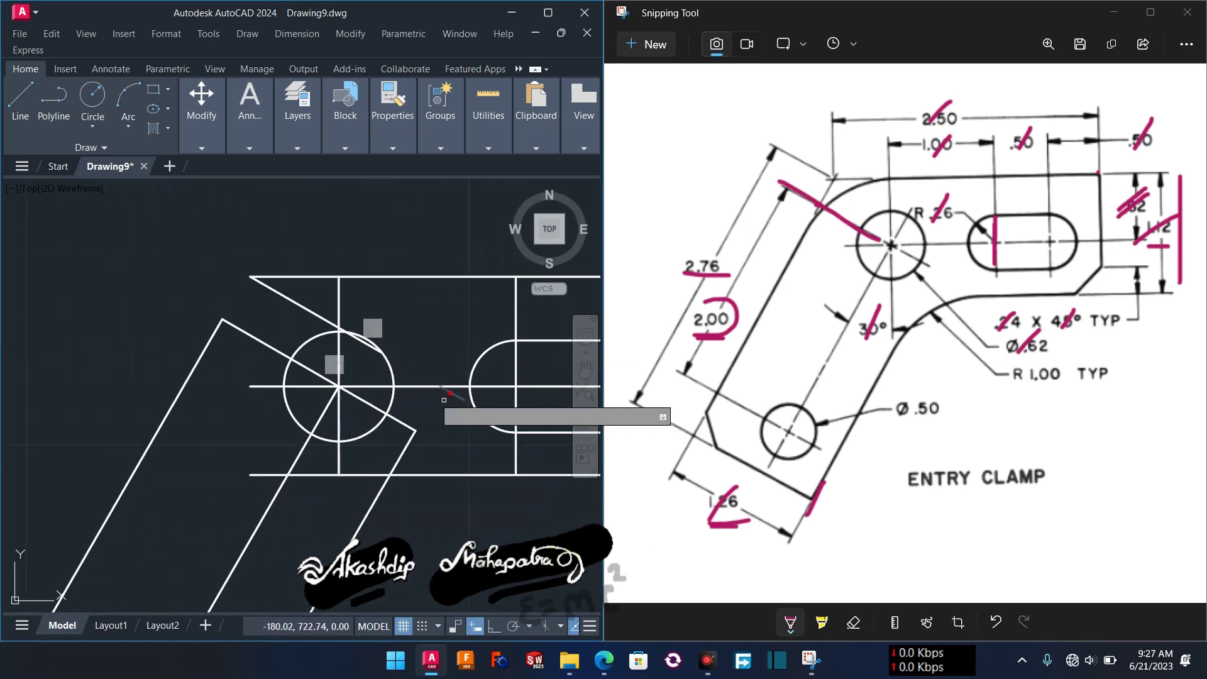
key("Return")
scroll(458, 384, "up", 4)
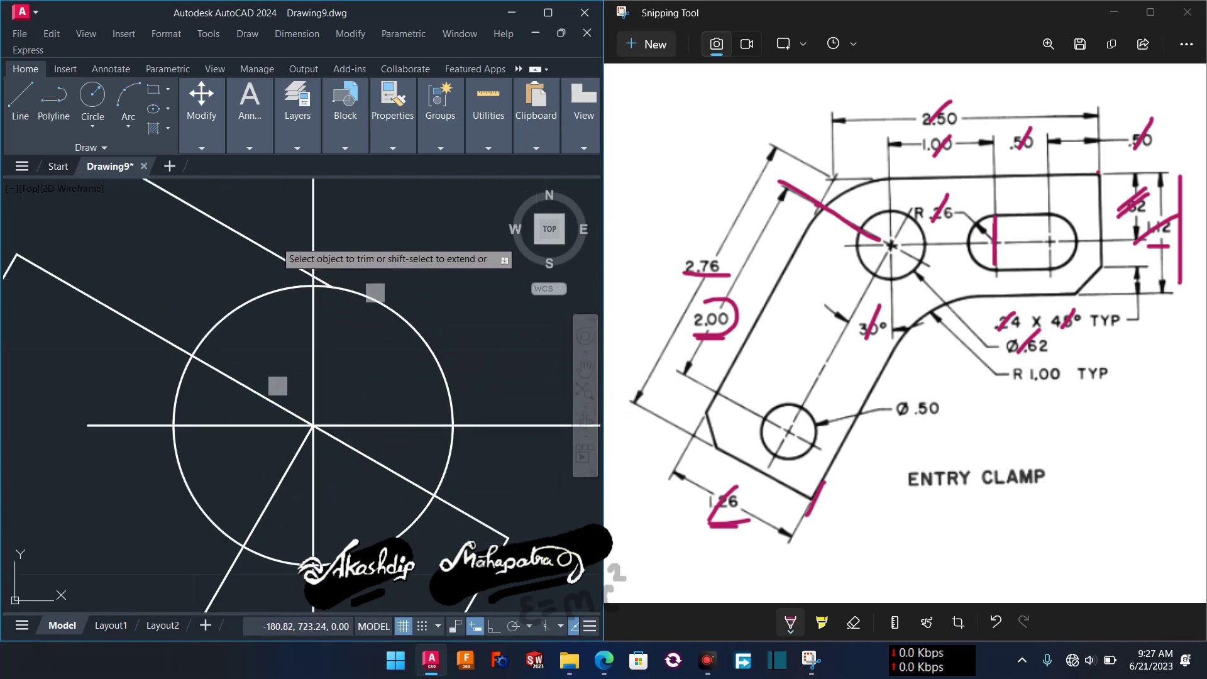
left_click(270, 251)
left_click(327, 278)
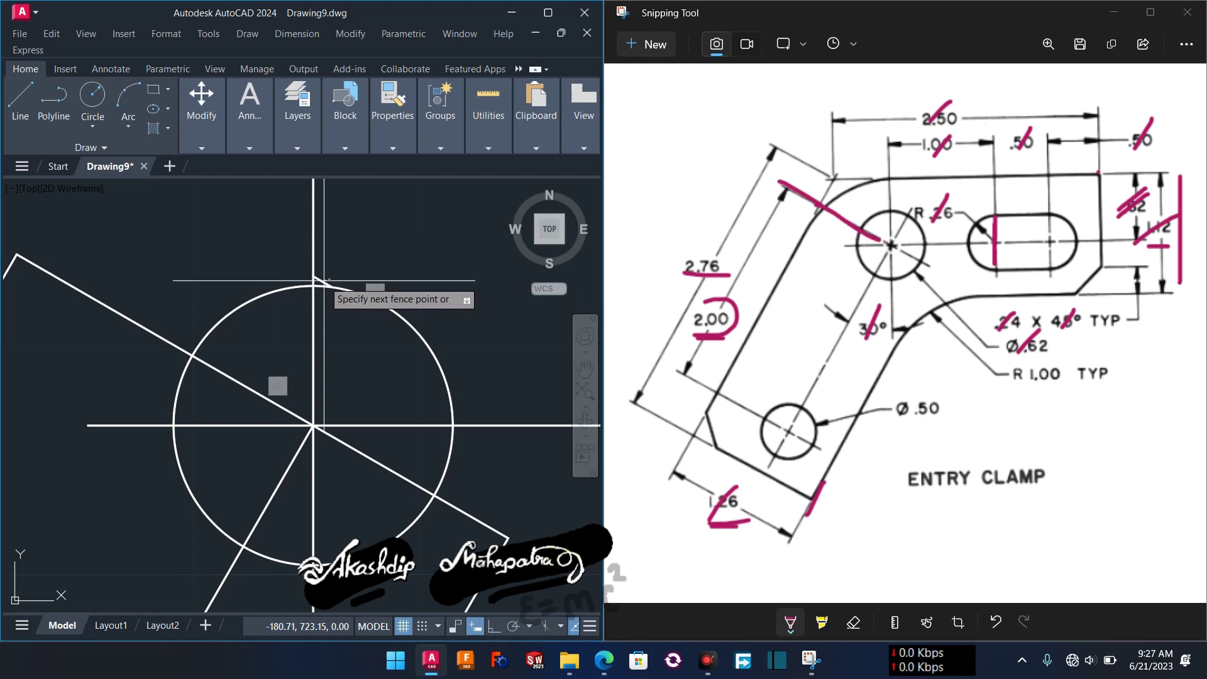
left_click(320, 281)
scroll(326, 279, "down", 4)
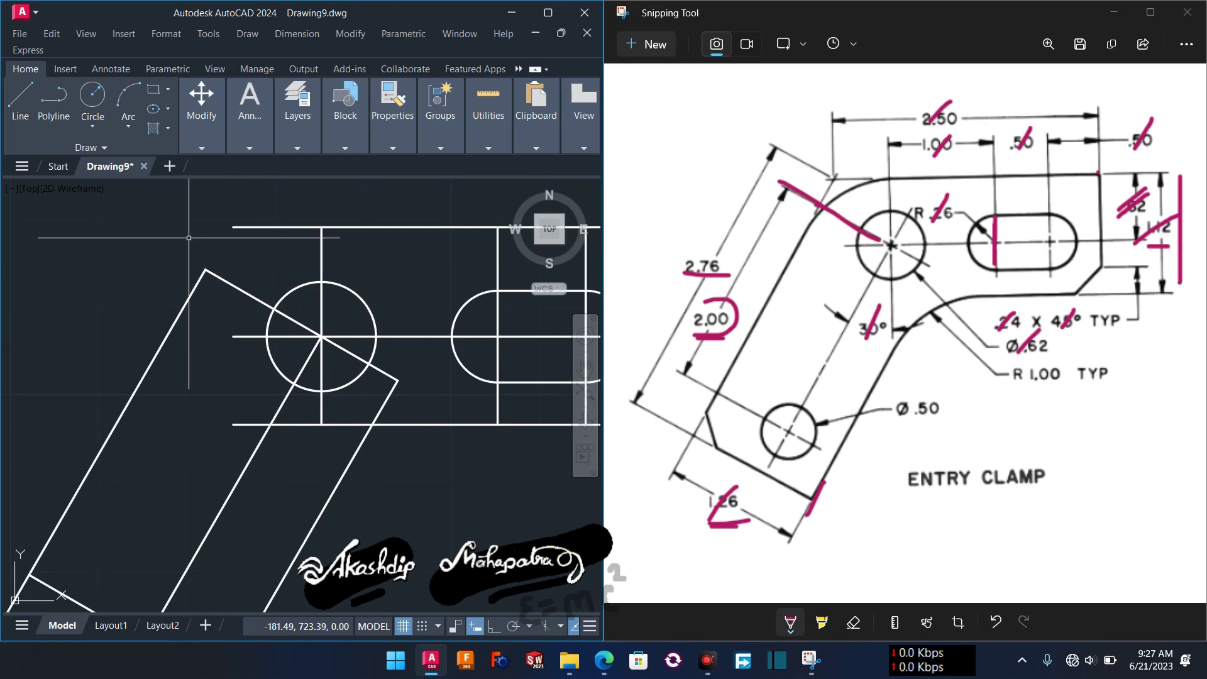
type("ex")
key("Return")
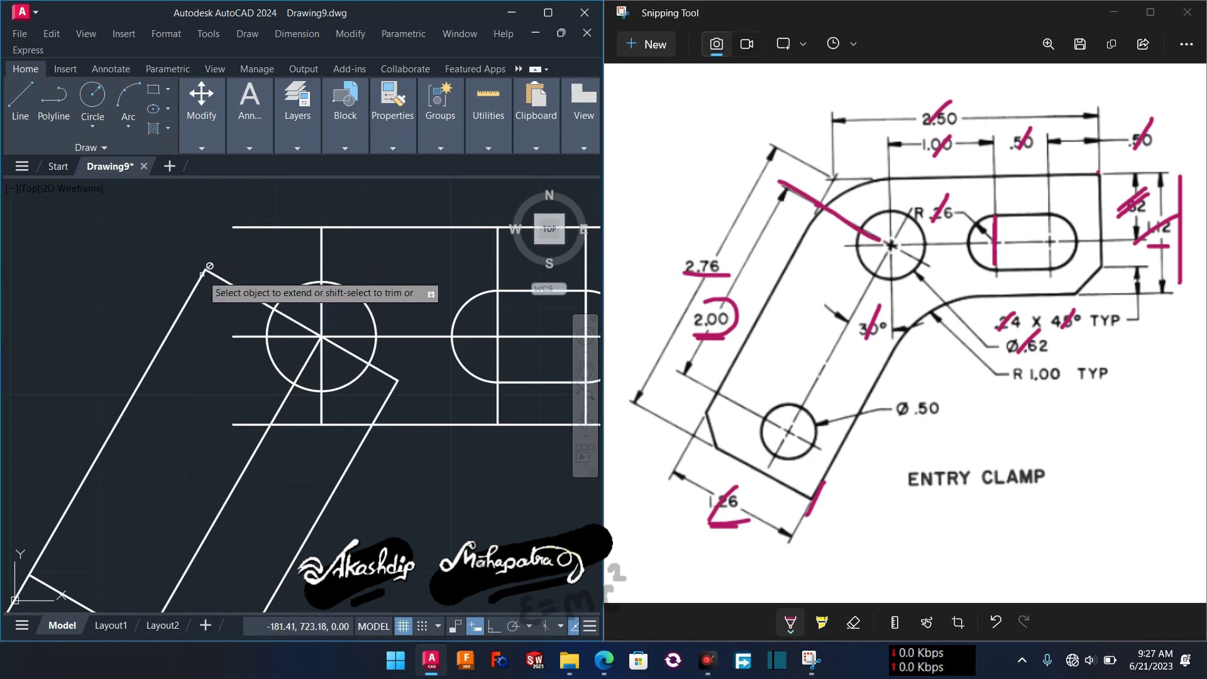
key("Escape")
scroll(224, 311, "down", 3)
scroll(224, 311, "up", 3)
middle_click_drag(223, 311, 259, 325)
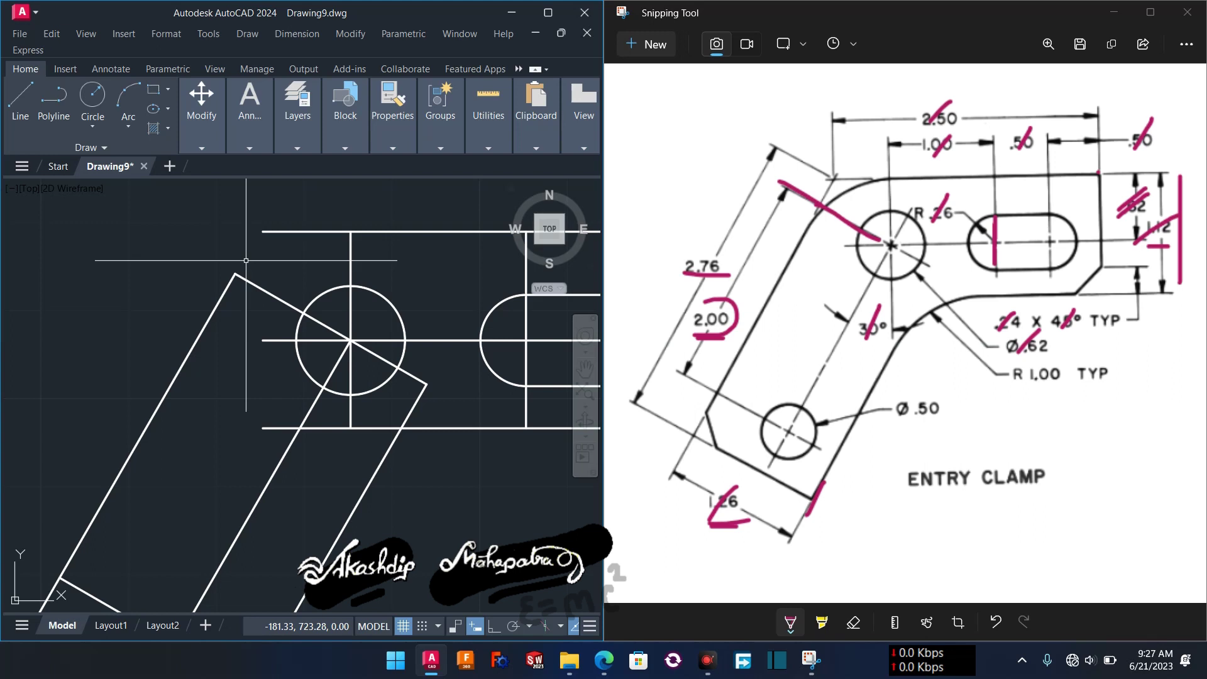
type("f")
key("Return")
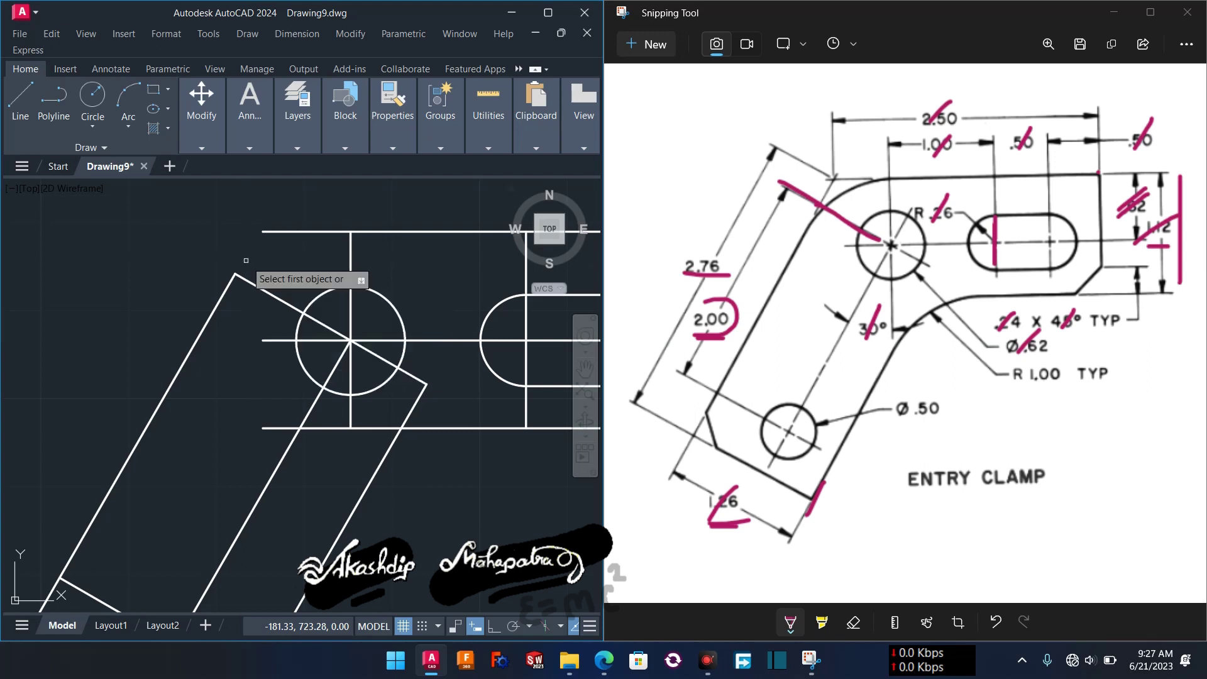
key("Return")
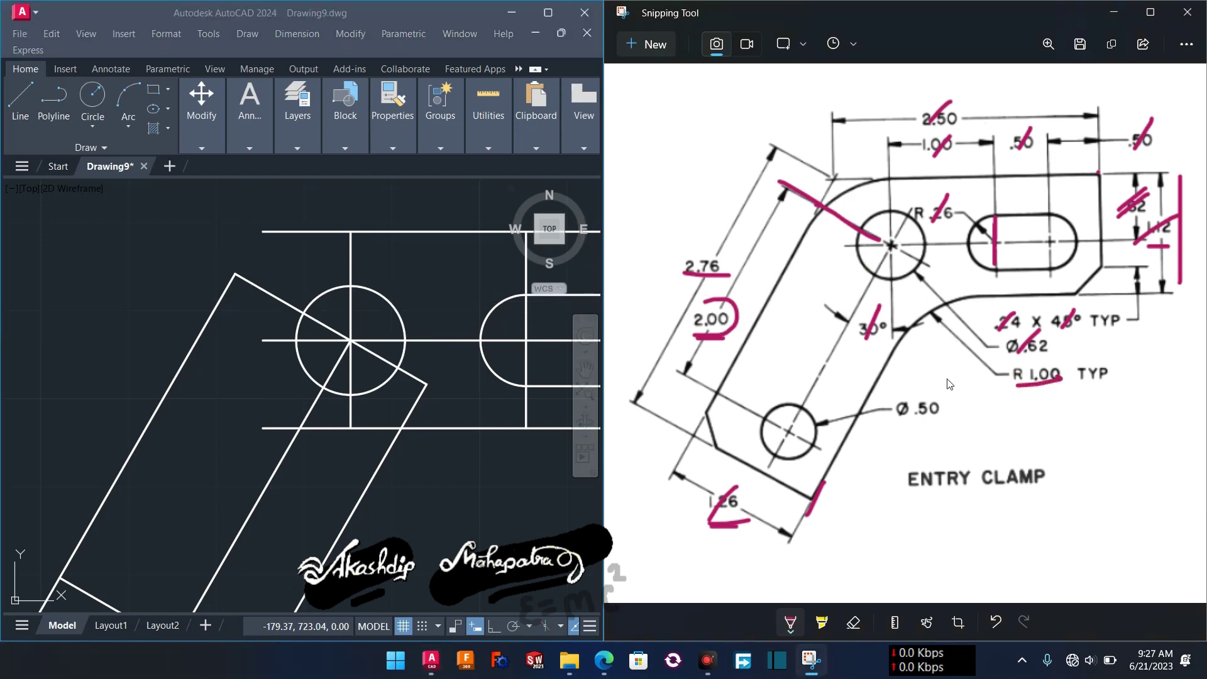
Fillet the inner corner between the body's lower edge and the arm's right edge with radius 1, using No trim mode.
left_click(407, 490)
type("f")
key("Return")
type("r")
key("Return")
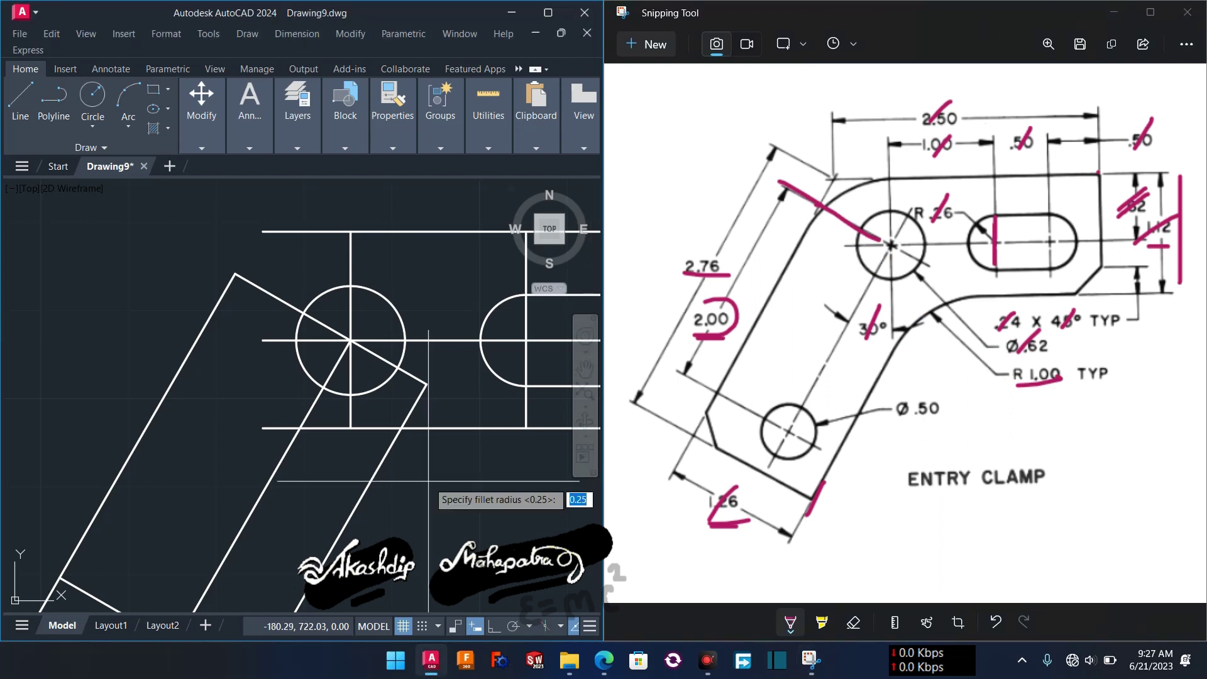
type("1")
key("Return")
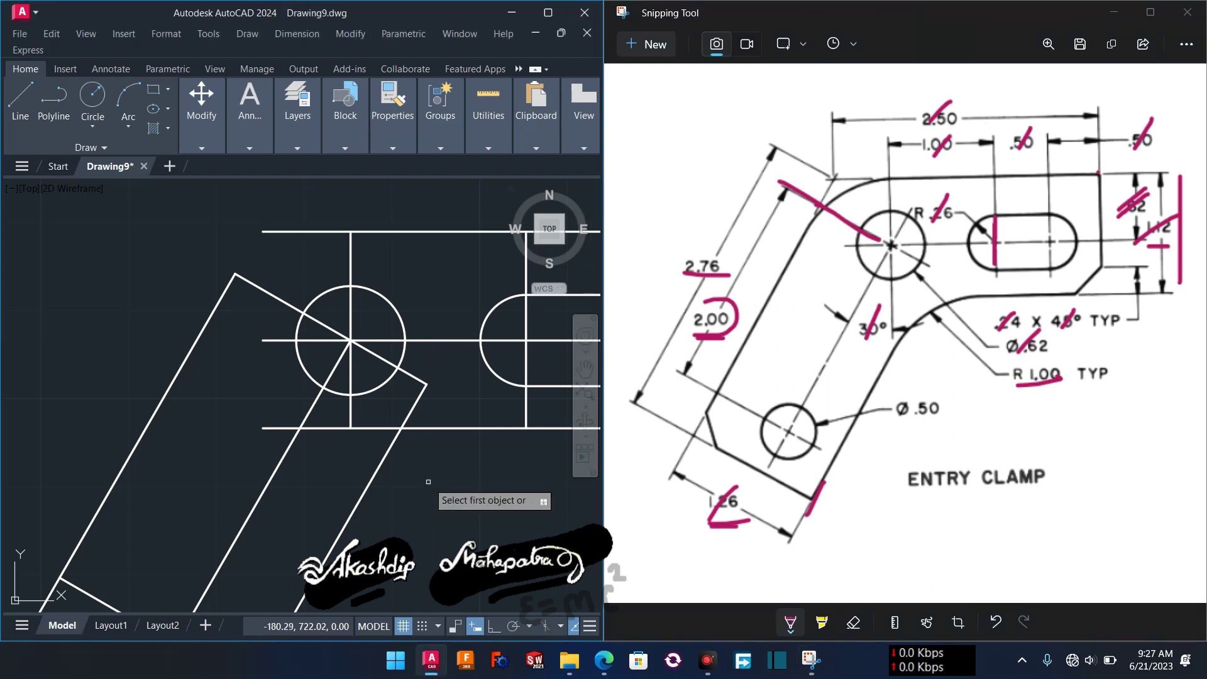
type("t")
key("Return")
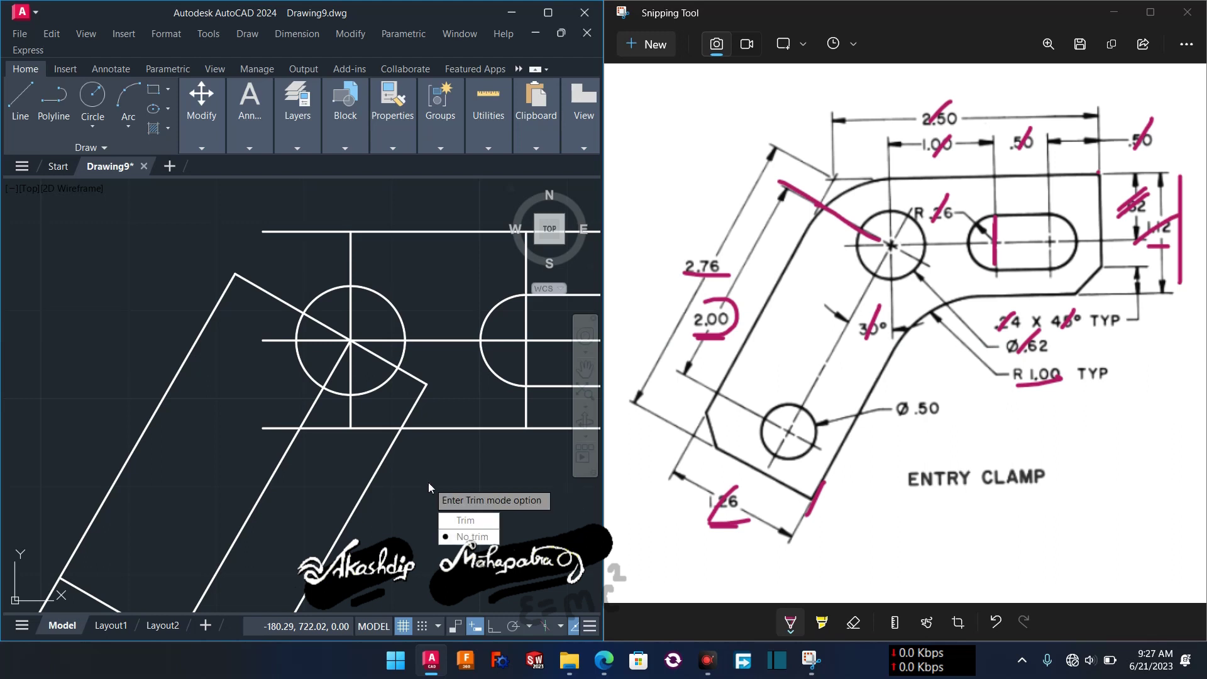
left_click(464, 537)
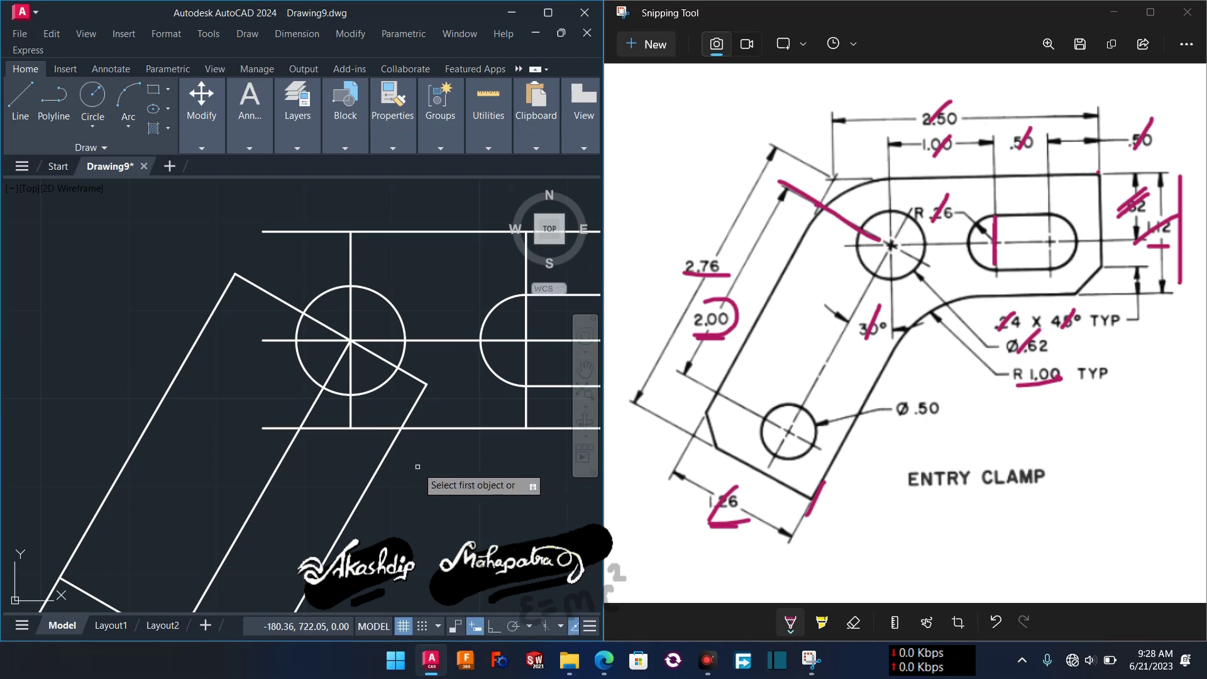
left_click(421, 426)
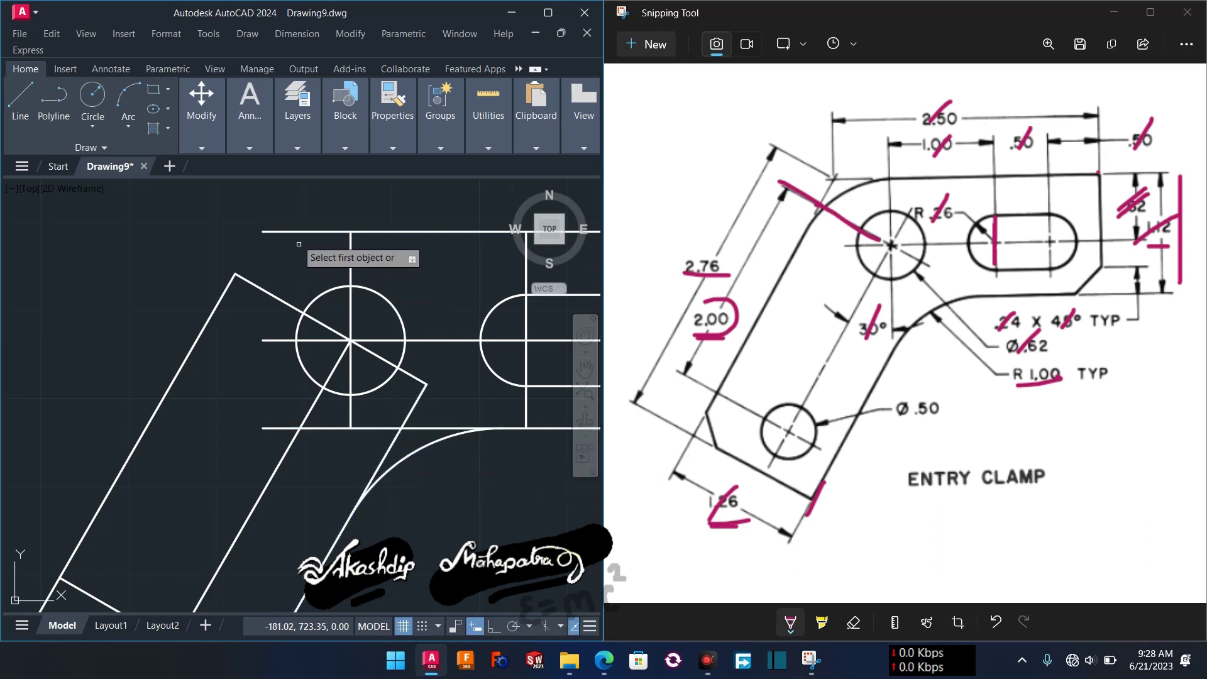
Fillet the outer corner between the body's upper edge and the arm's left inclined edge with the same radius.
left_click(247, 284)
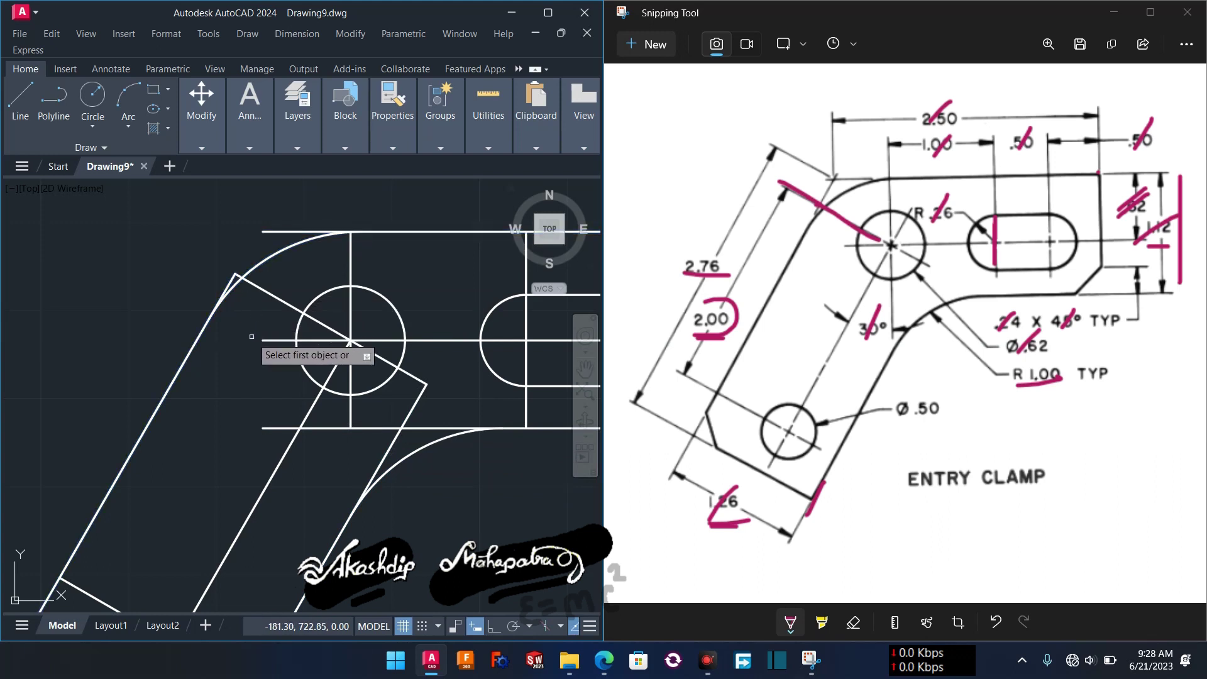
key("Escape")
middle_click_drag(243, 344, 225, 335)
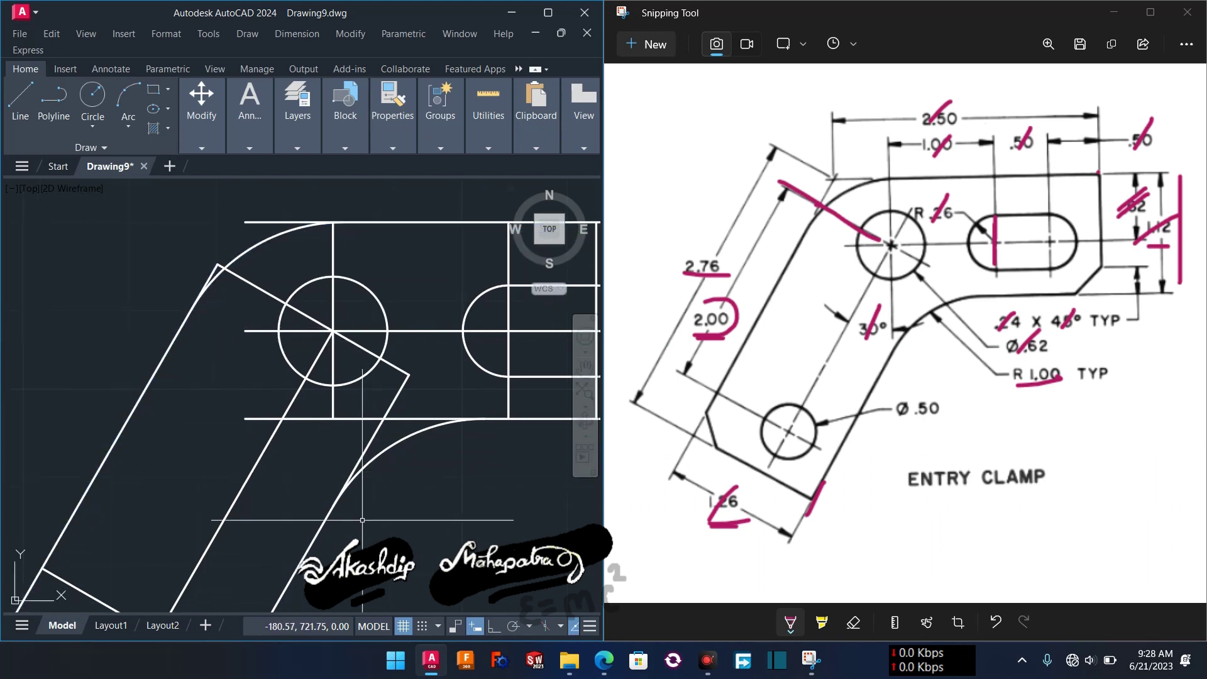
Trim the body's lower edge and the arm's right edge at the inner fillet, plus the sloping line outside the circle.
key("Return")
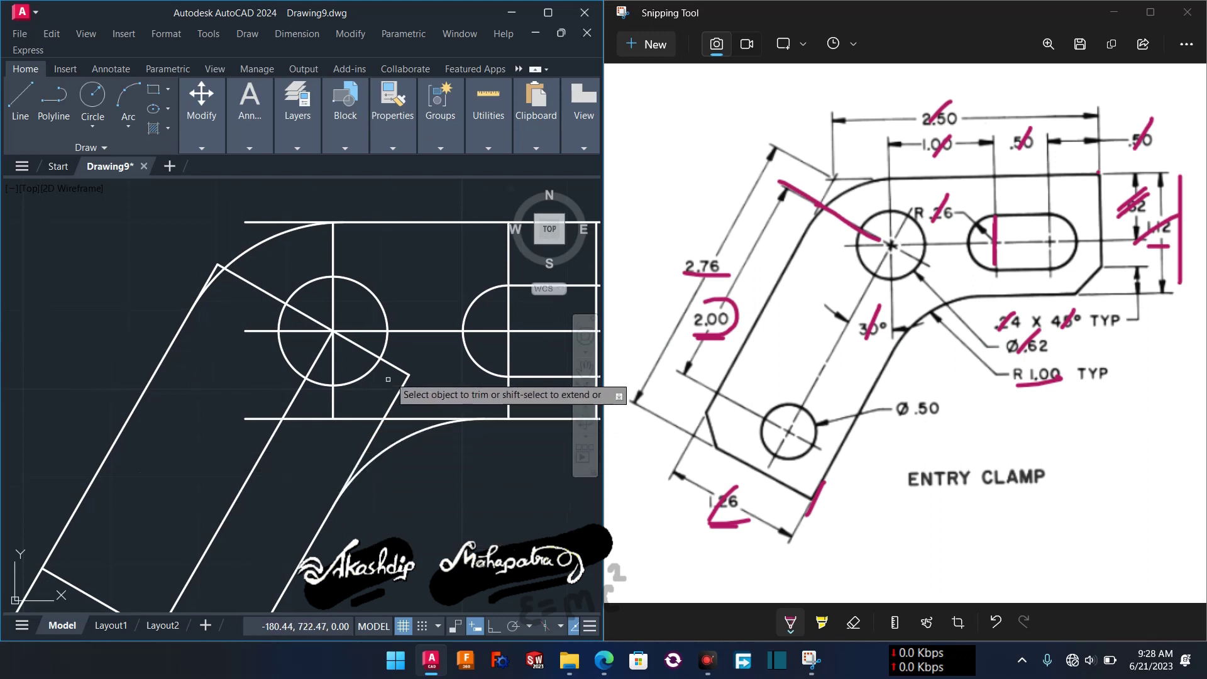
left_click(421, 407)
left_click(349, 454)
left_click(408, 362)
key("Return")
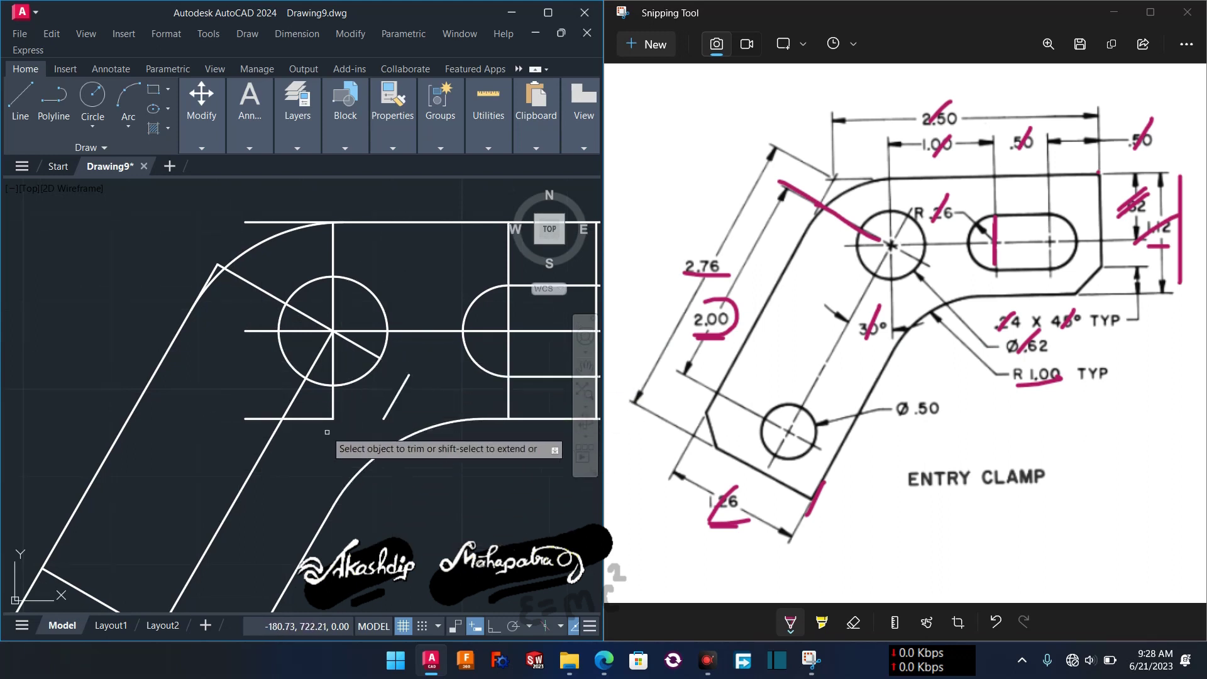
Trim the short sloping remnant near the inner fillet and the horizontal and vertical construction lines inside and below the 0.62 circle.
left_click(396, 396)
left_click(357, 319)
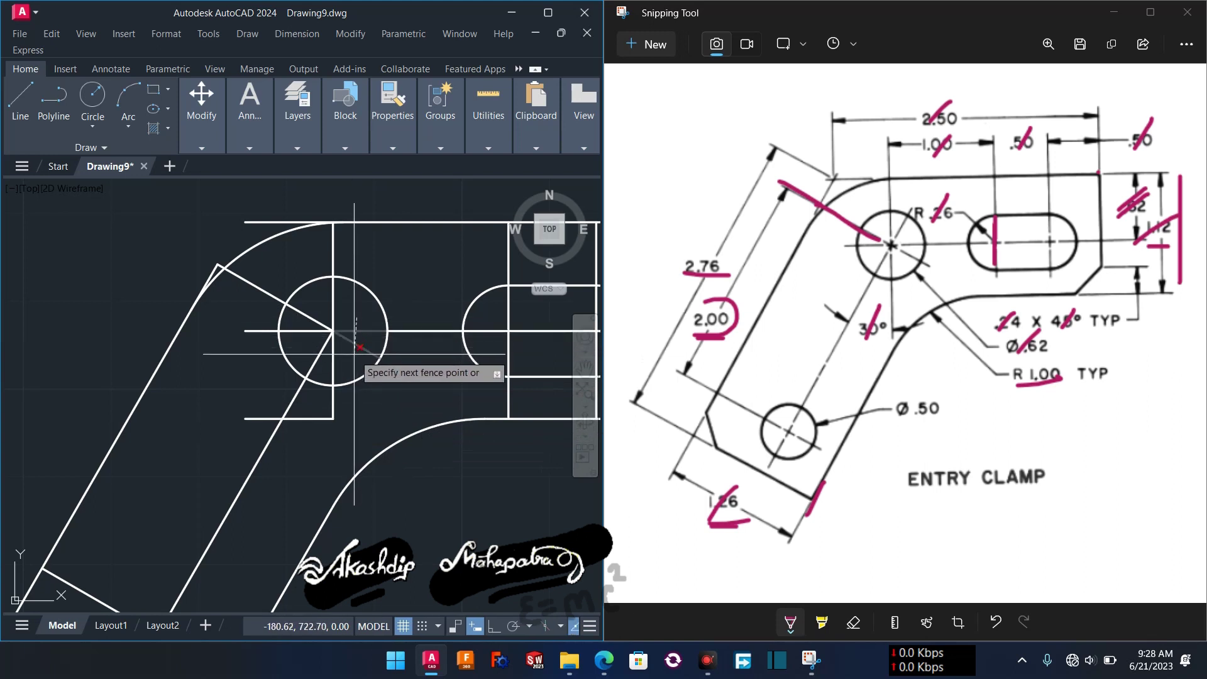
key("Return")
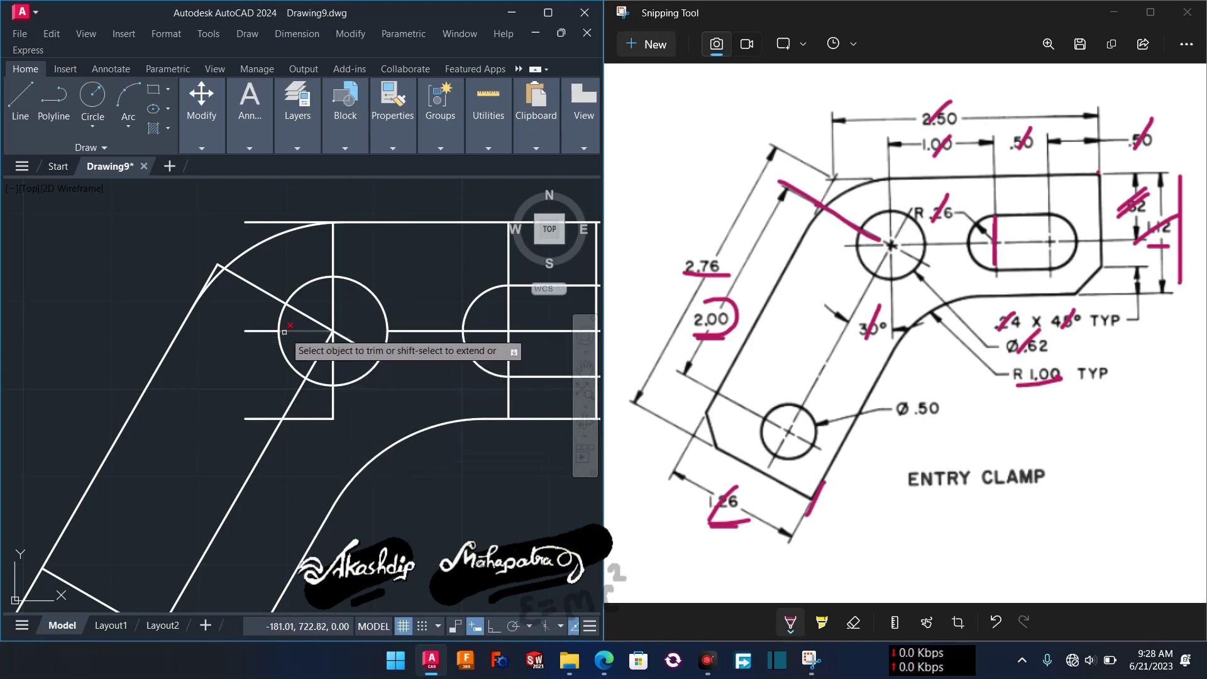
left_click(339, 366)
key("Return")
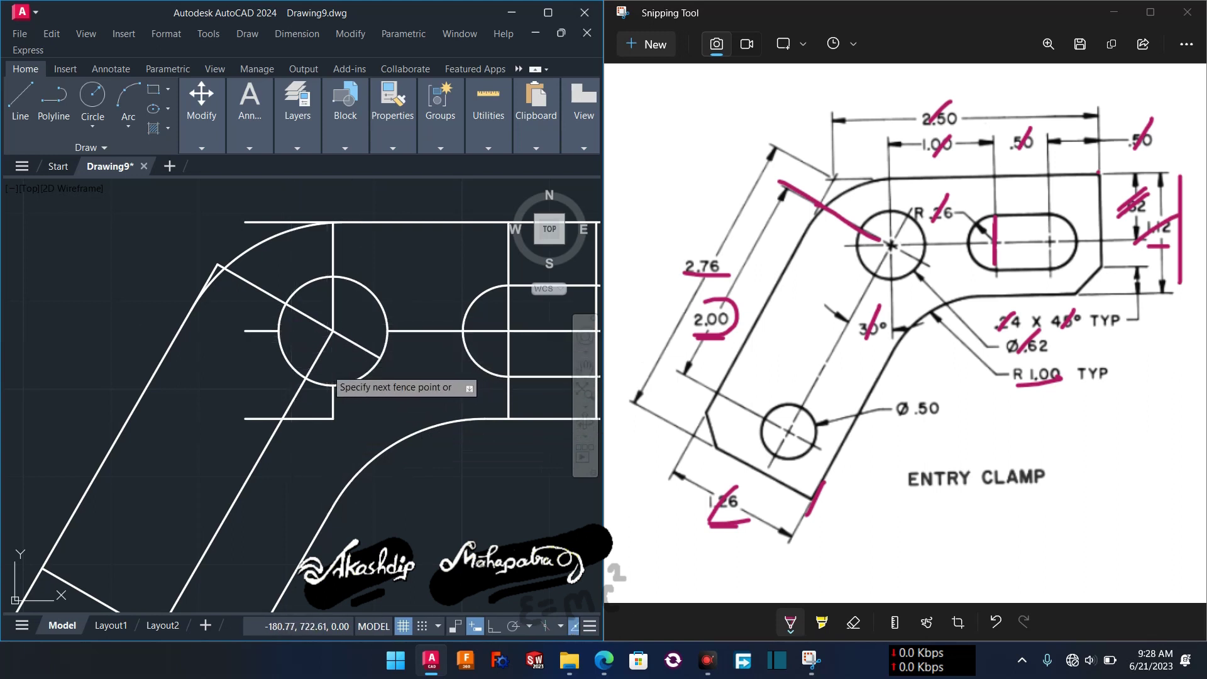
left_click(343, 405)
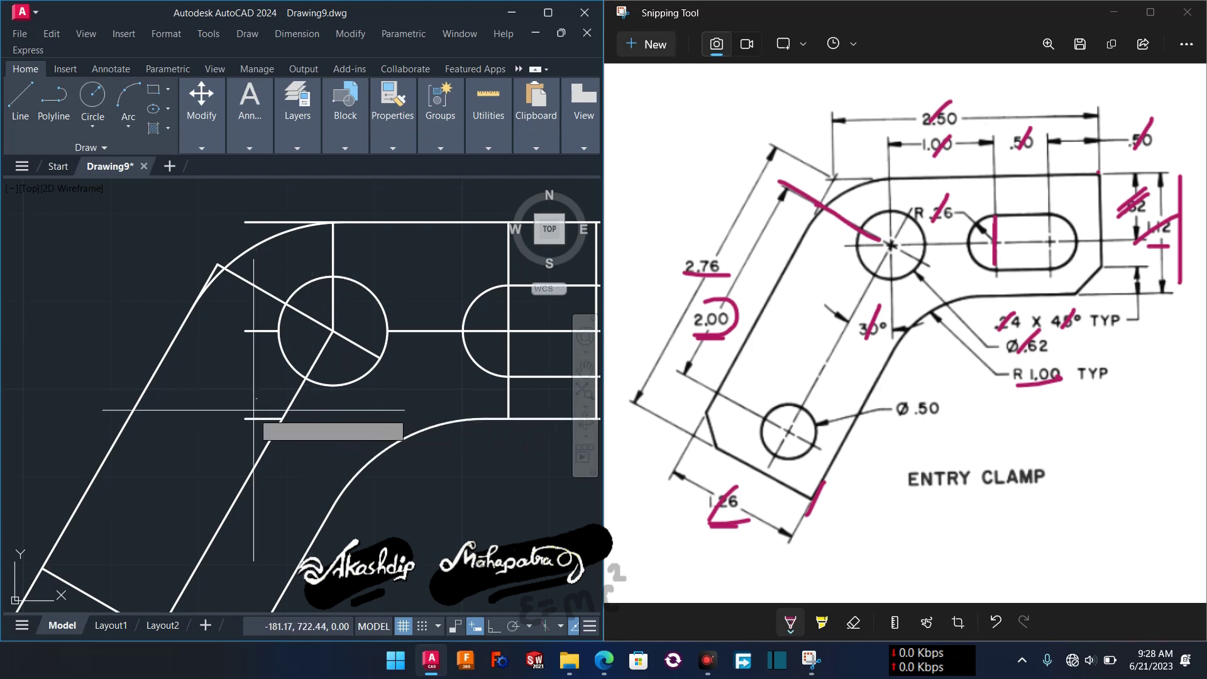
Trim the two horizontal stubs left of the 0.62 circle and the horizontal centre line between that circle and the slot.
left_click(249, 321)
key("Return")
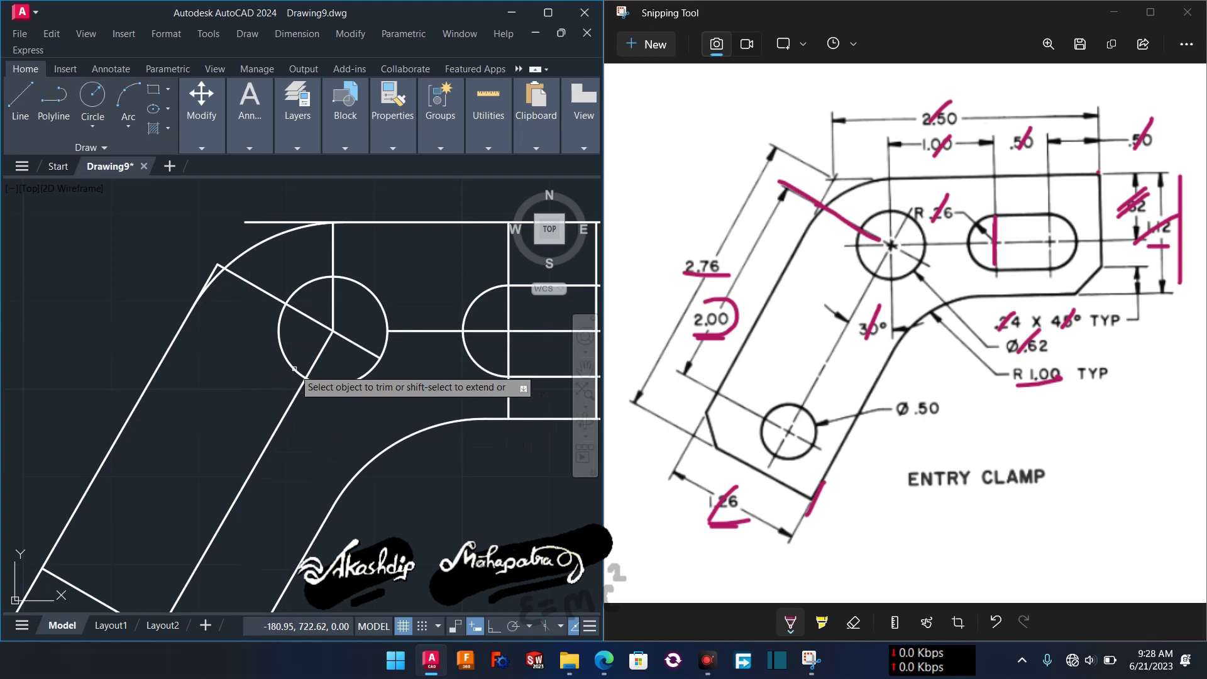
scroll(293, 364, "up", 2)
left_click(479, 270)
left_click(479, 346)
scroll(359, 373, "down", 2)
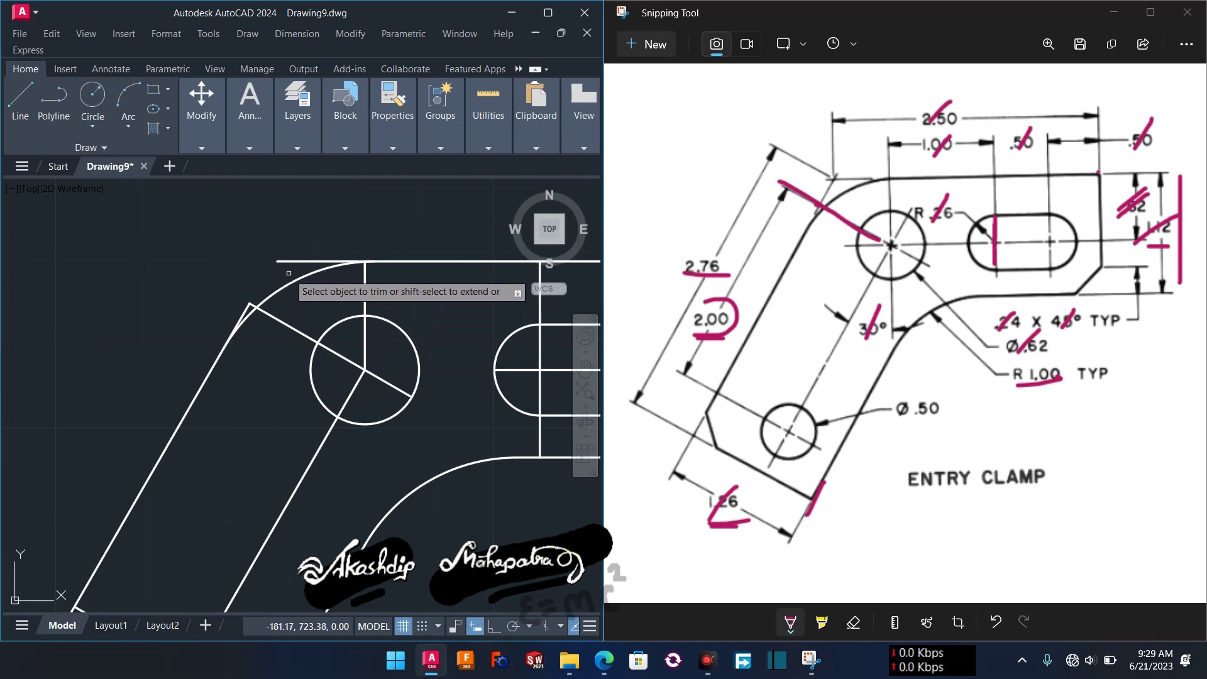
scroll(274, 313, "up", 2)
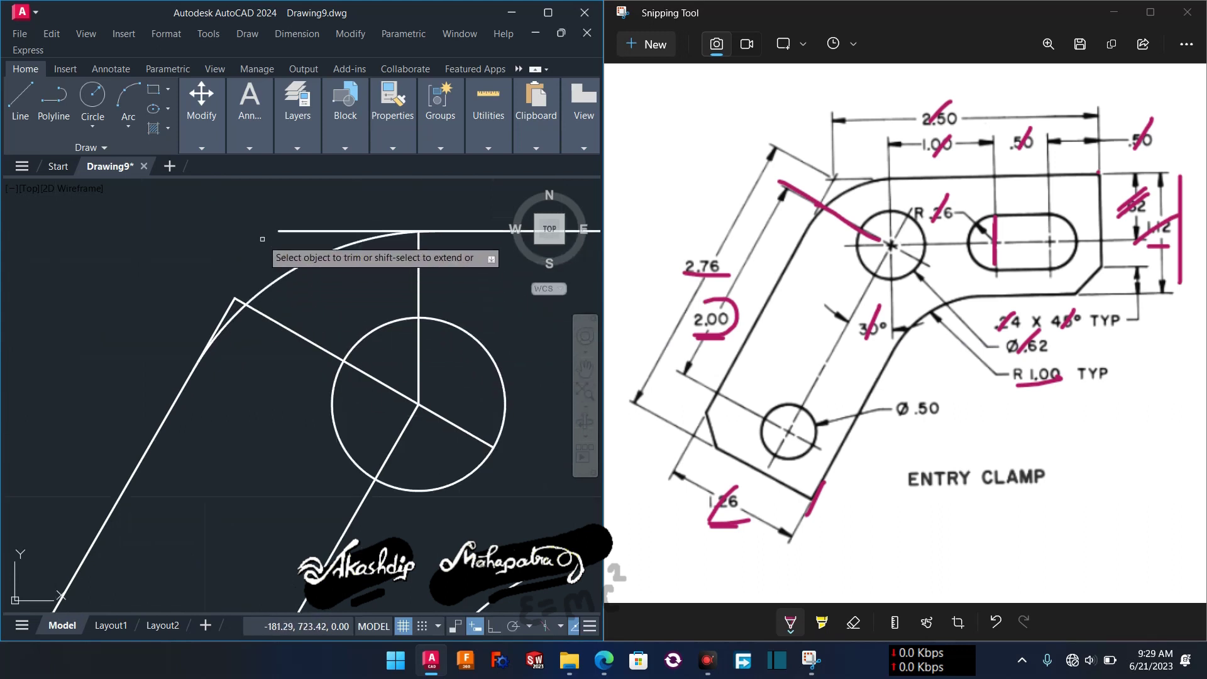
scroll(244, 347, "up", 1)
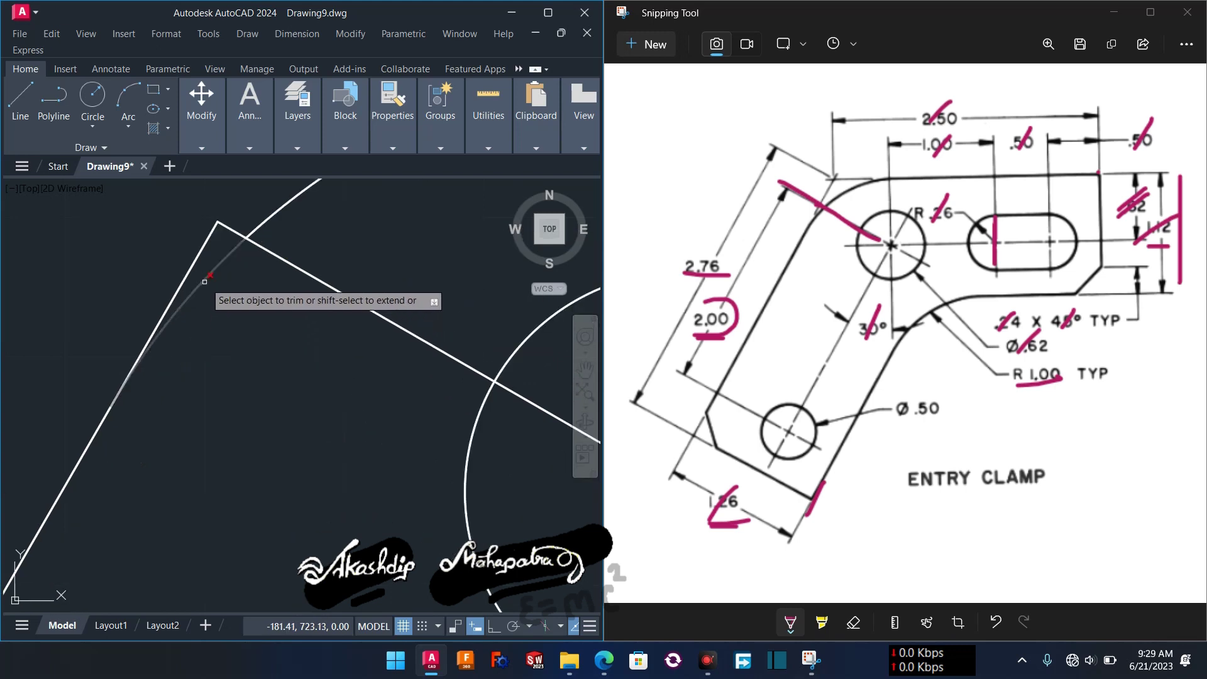
scroll(217, 296, "down", 3)
scroll(241, 349, "down", 4)
key("Escape")
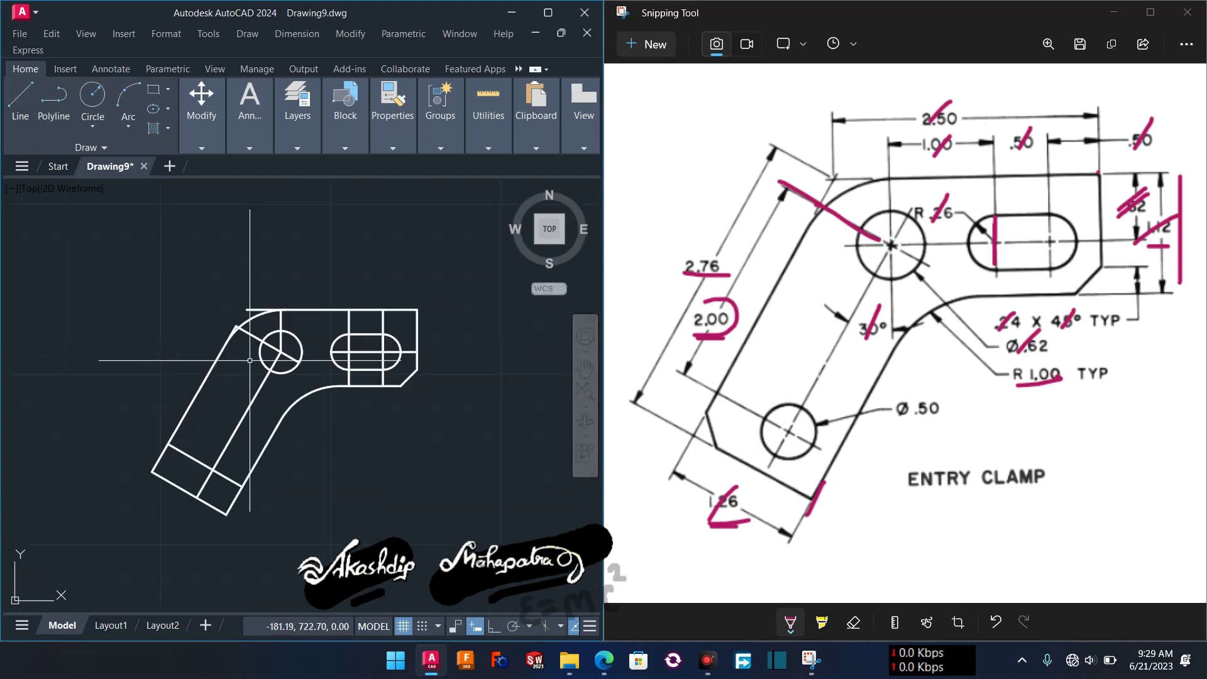
middle_click_drag(260, 397, 237, 389)
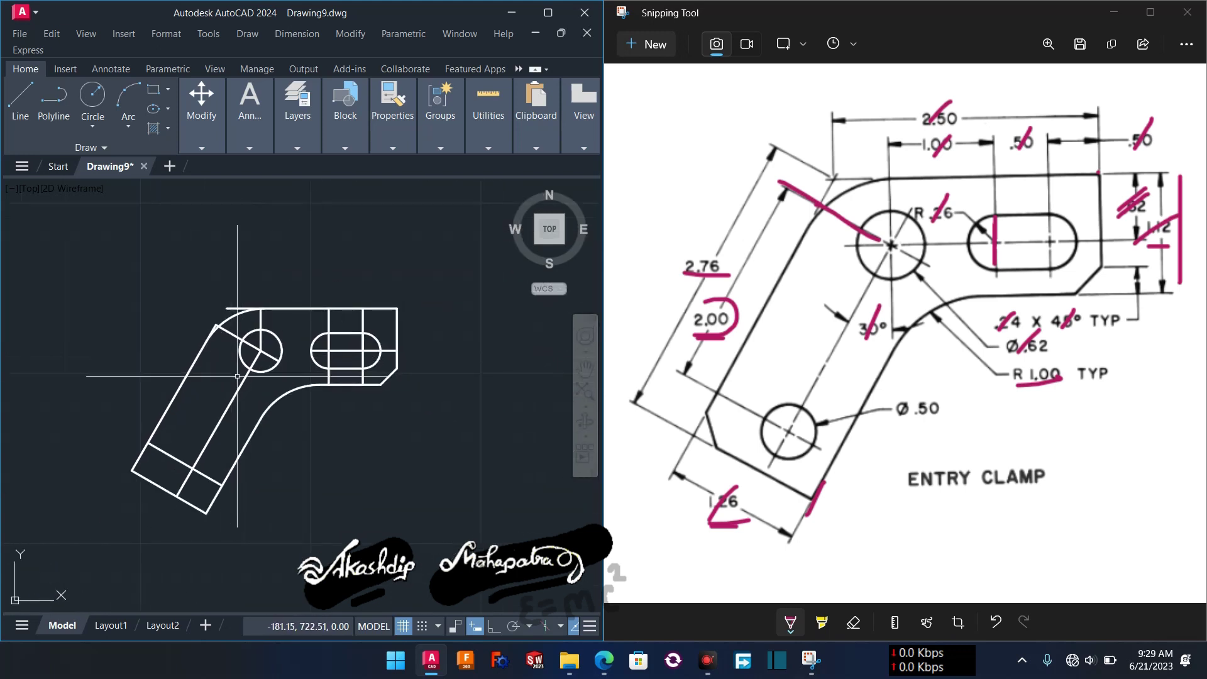
left_click(238, 389)
key("Delete")
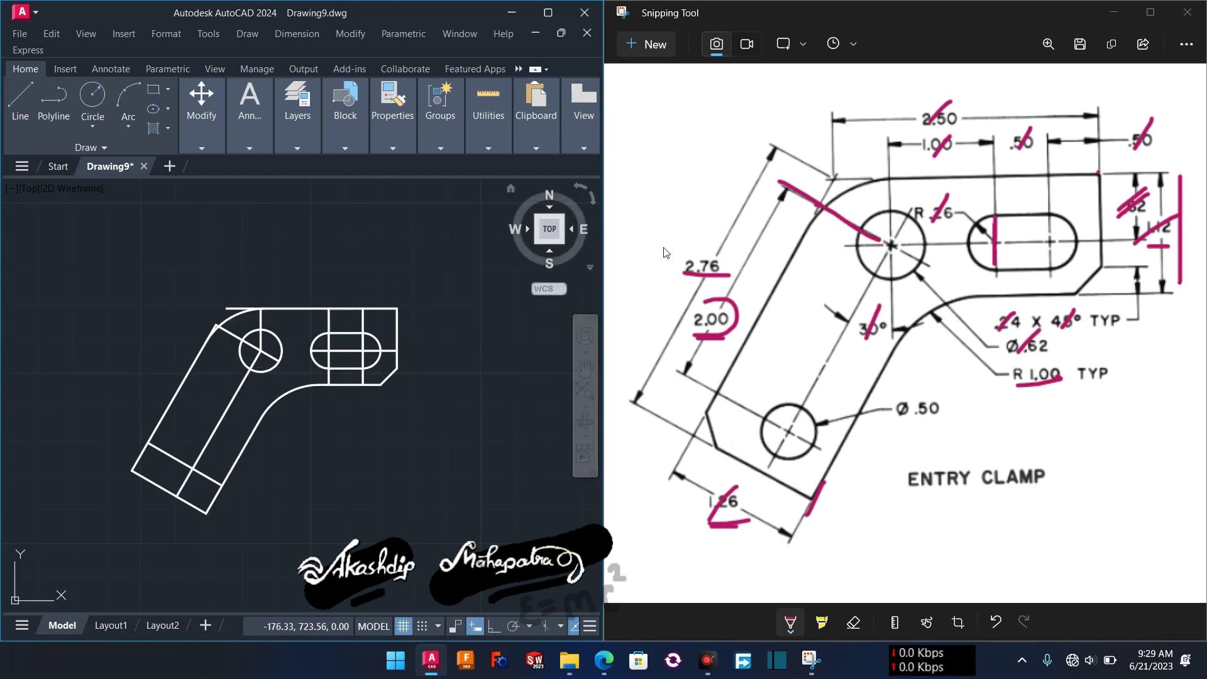
Trim the ends of the arm's left edge and its perpendicular construction line that project outside the outer fillet.
scroll(269, 339, "up", 5)
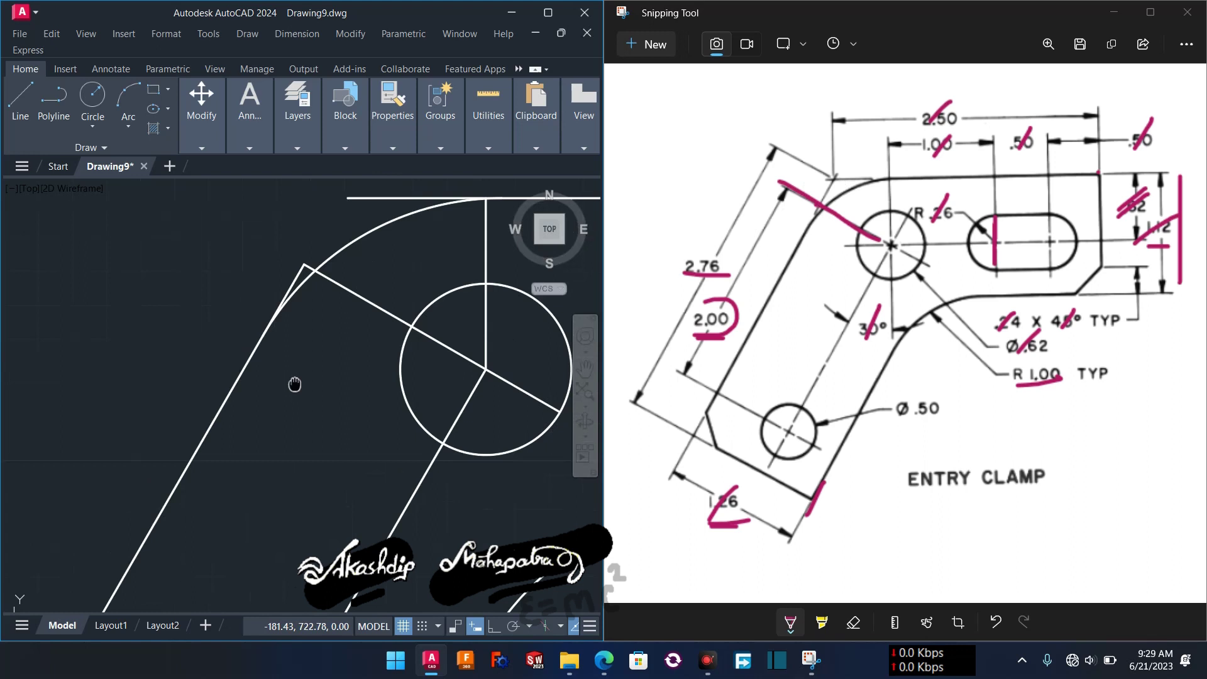
key("Return")
left_click(317, 262)
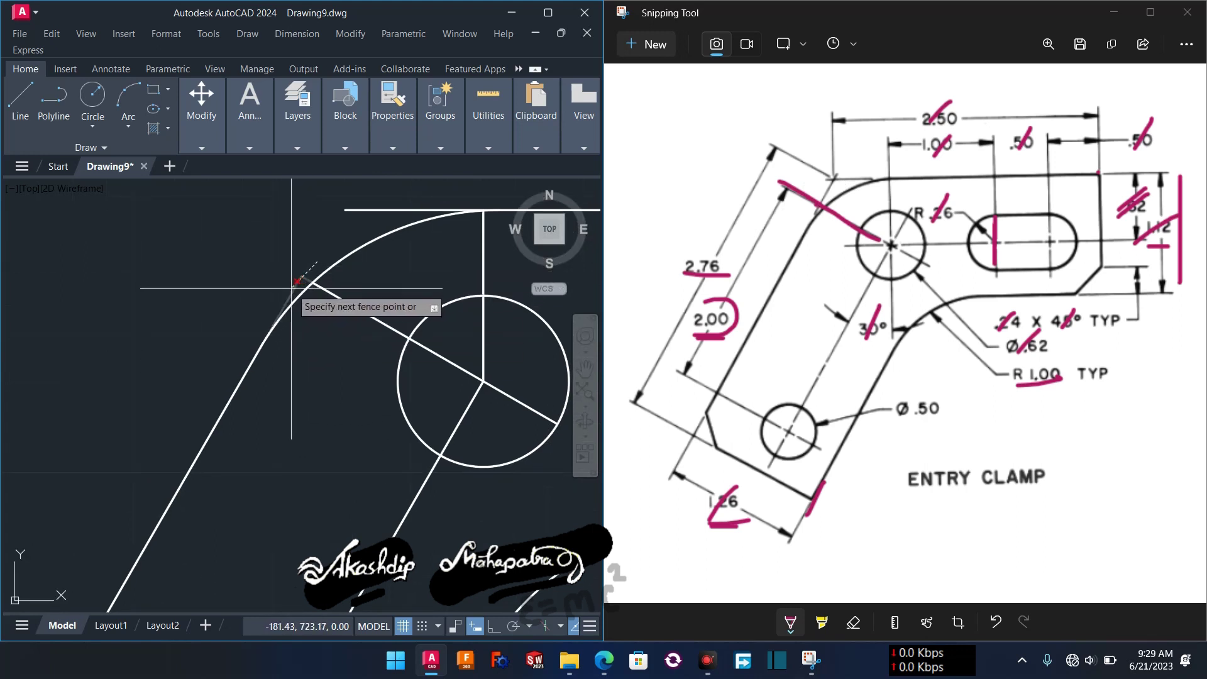
key("Return")
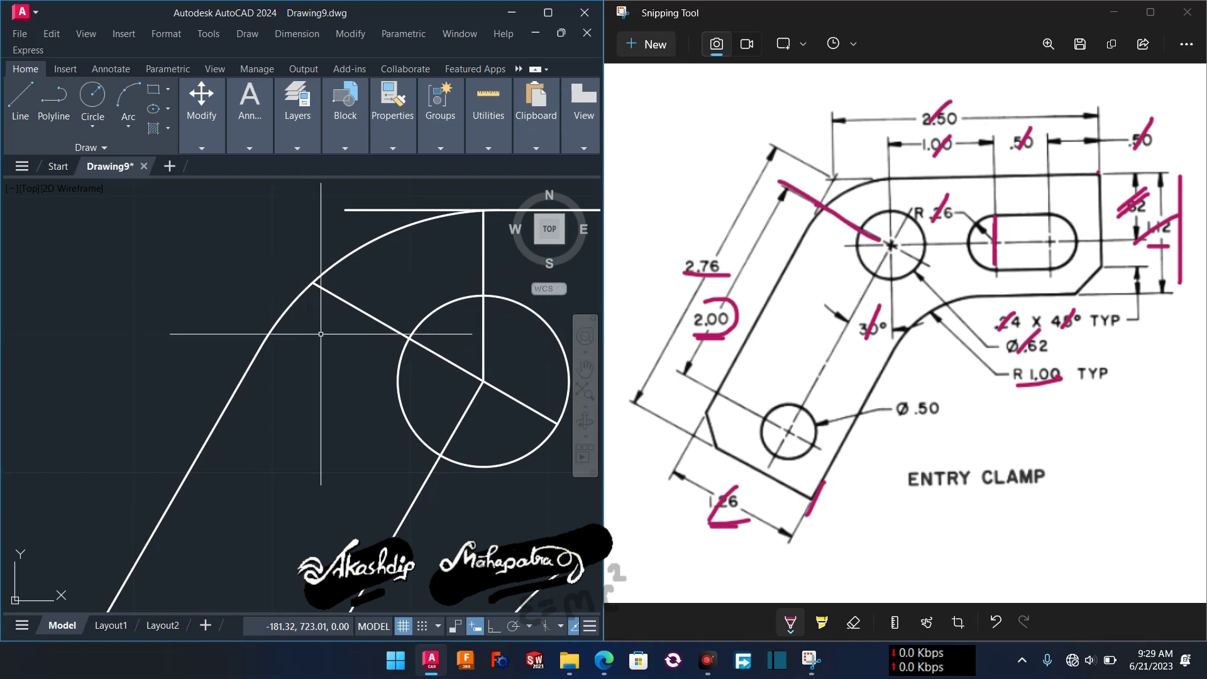
Draw a 0.50 diameter circle centred where the arm's centre line crosses the construction line near its lower end.
scroll(320, 331, "down", 3)
scroll(419, 396, "down", 1)
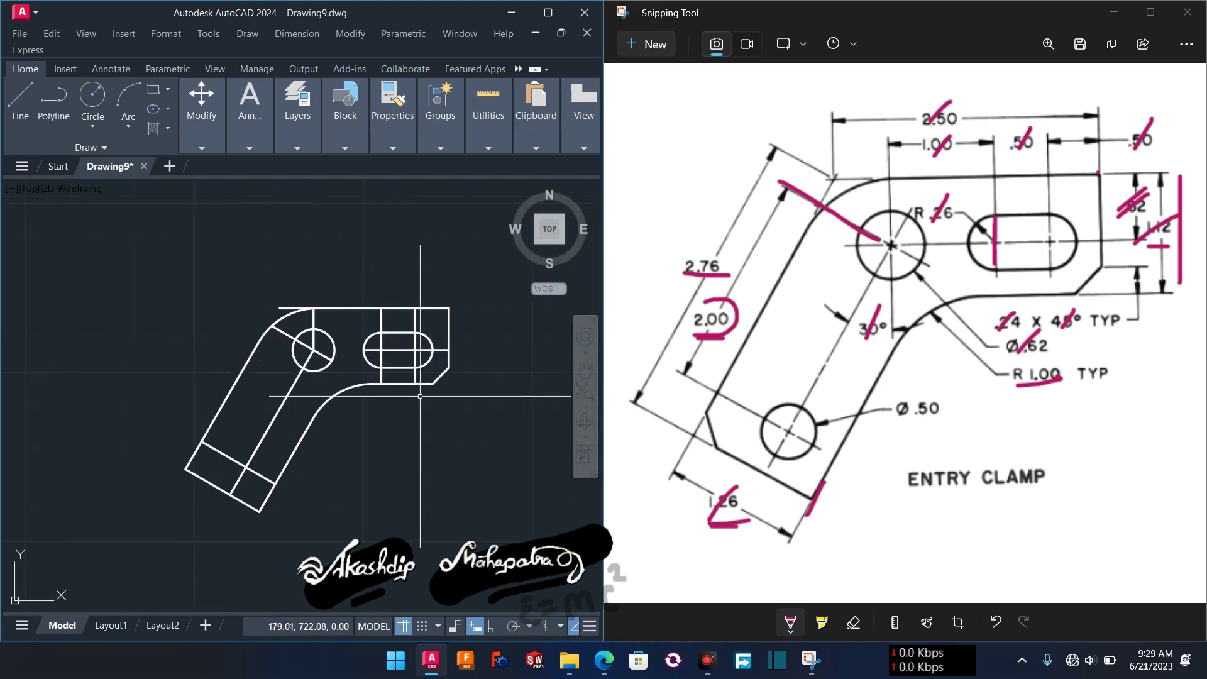
scroll(341, 451, "up", 2)
middle_click_drag(340, 452, 373, 436)
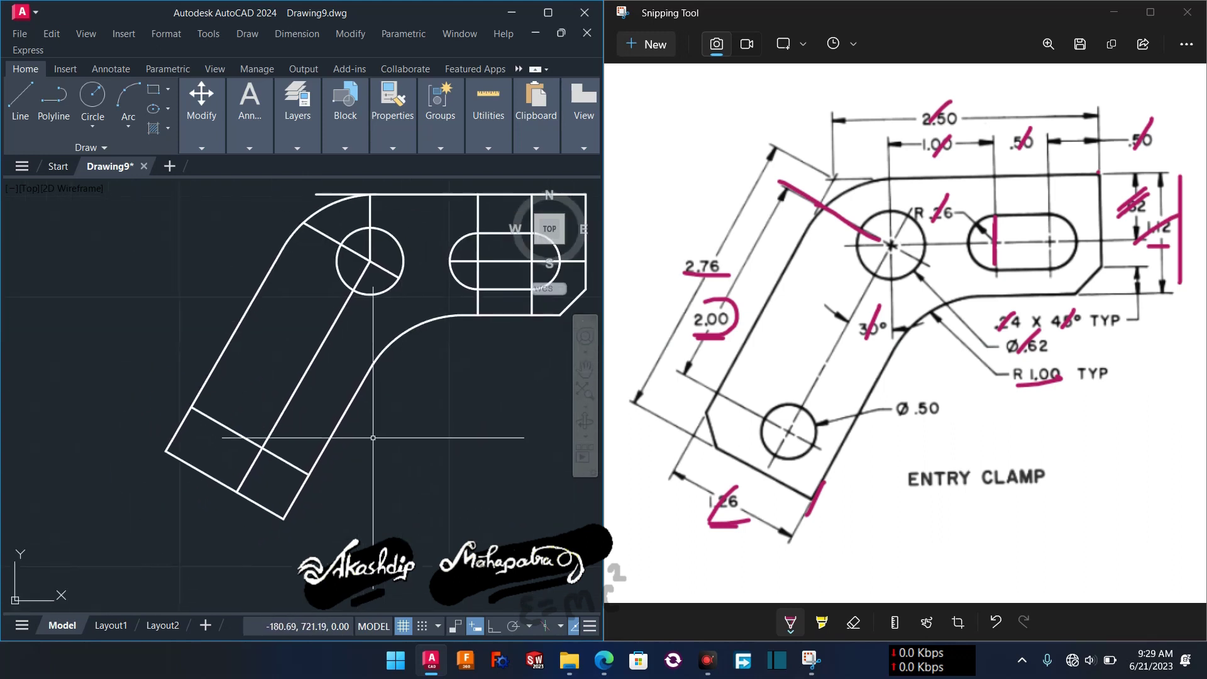
type("c")
key("Return")
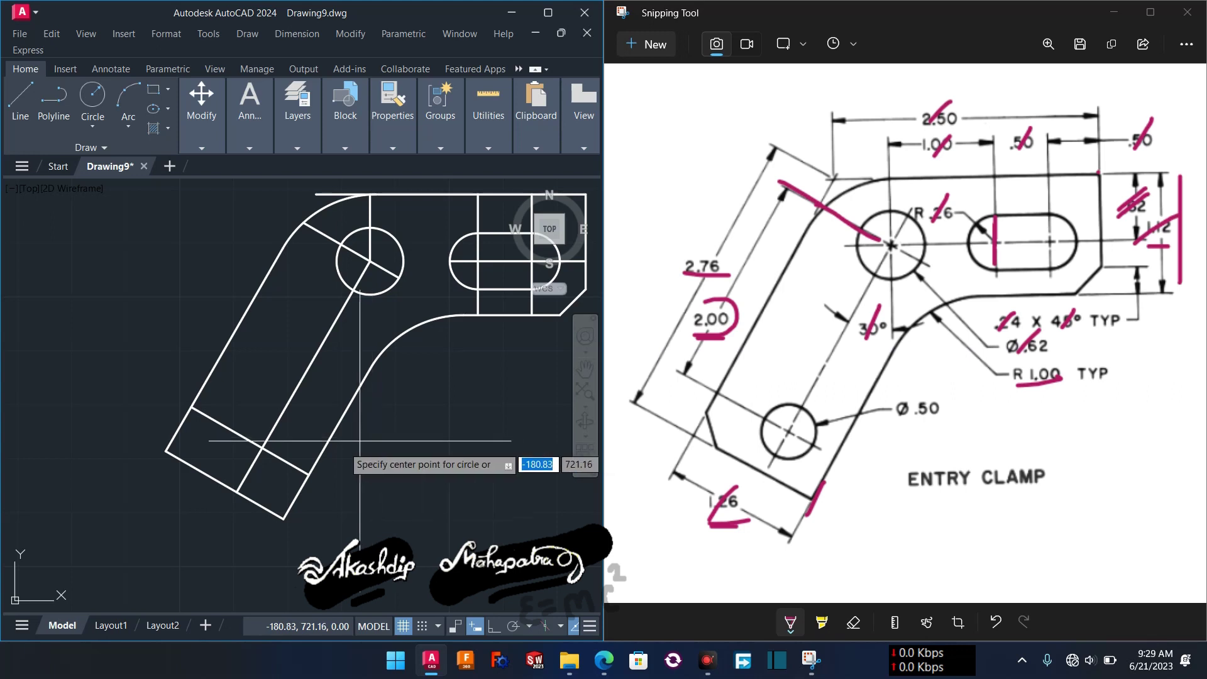
left_click(262, 447)
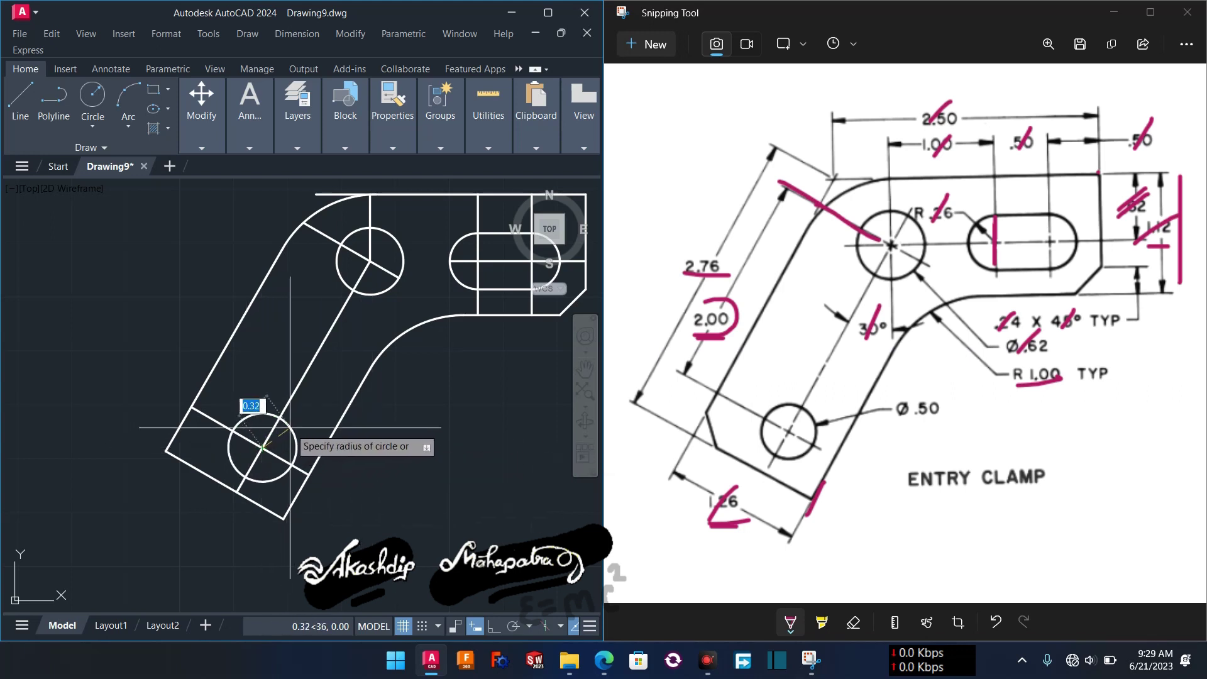
type("d")
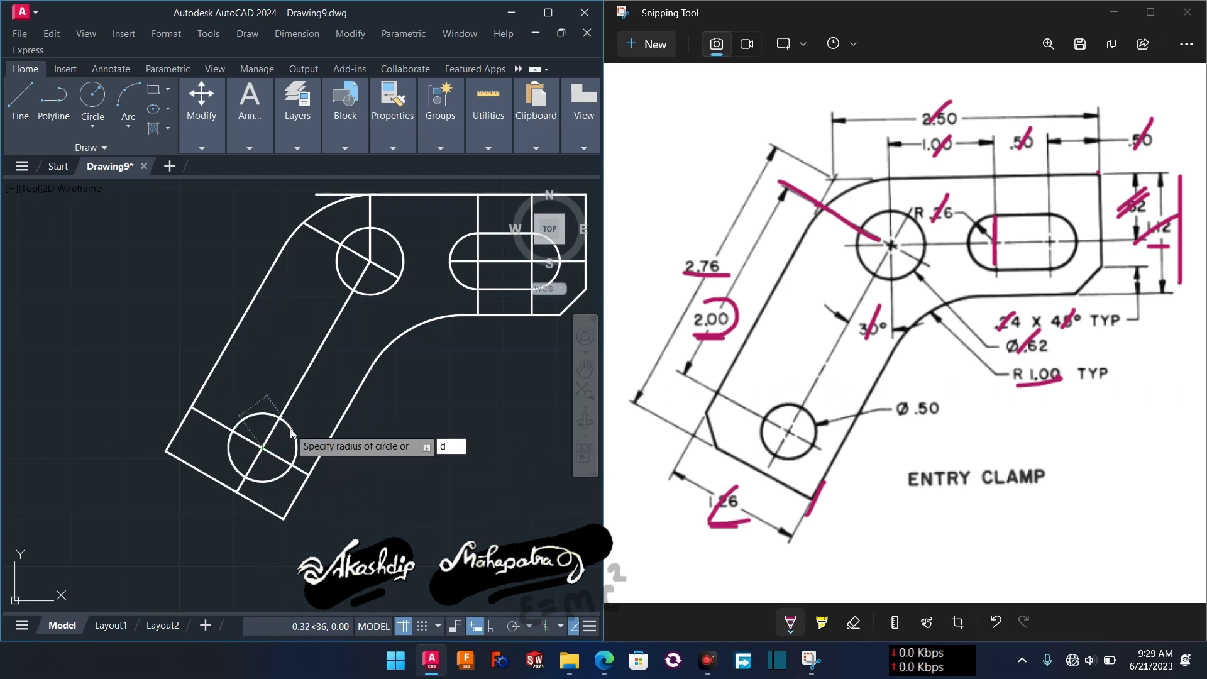
key("Return")
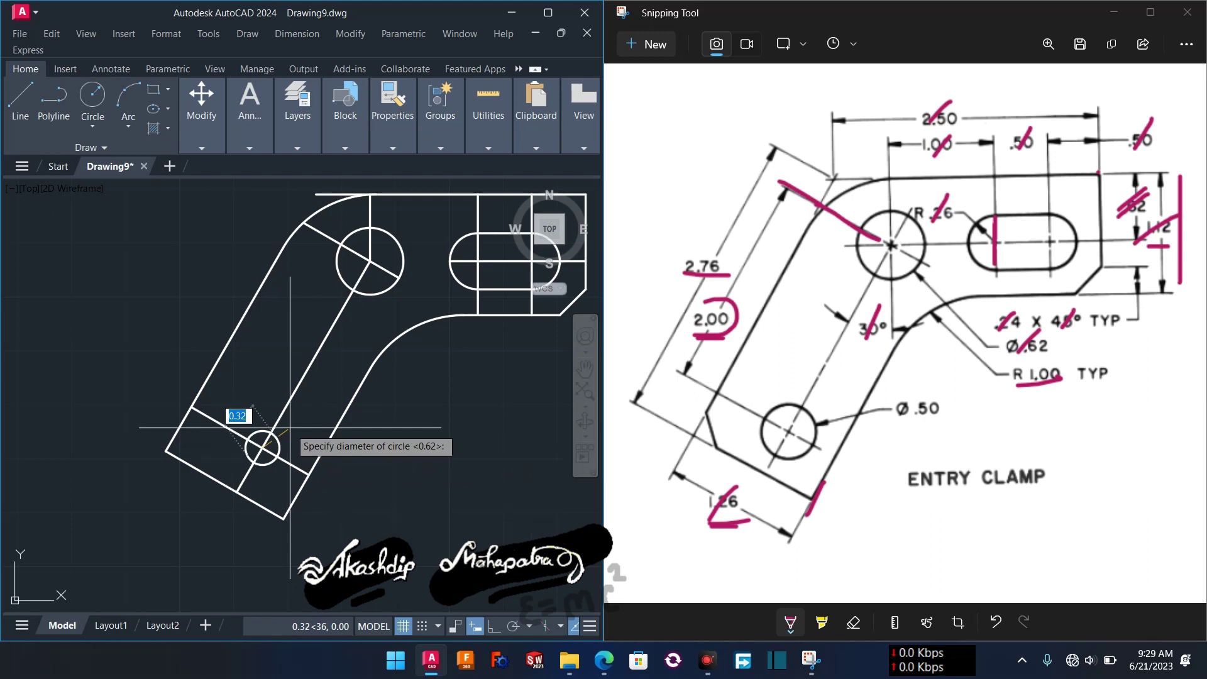
key("Return")
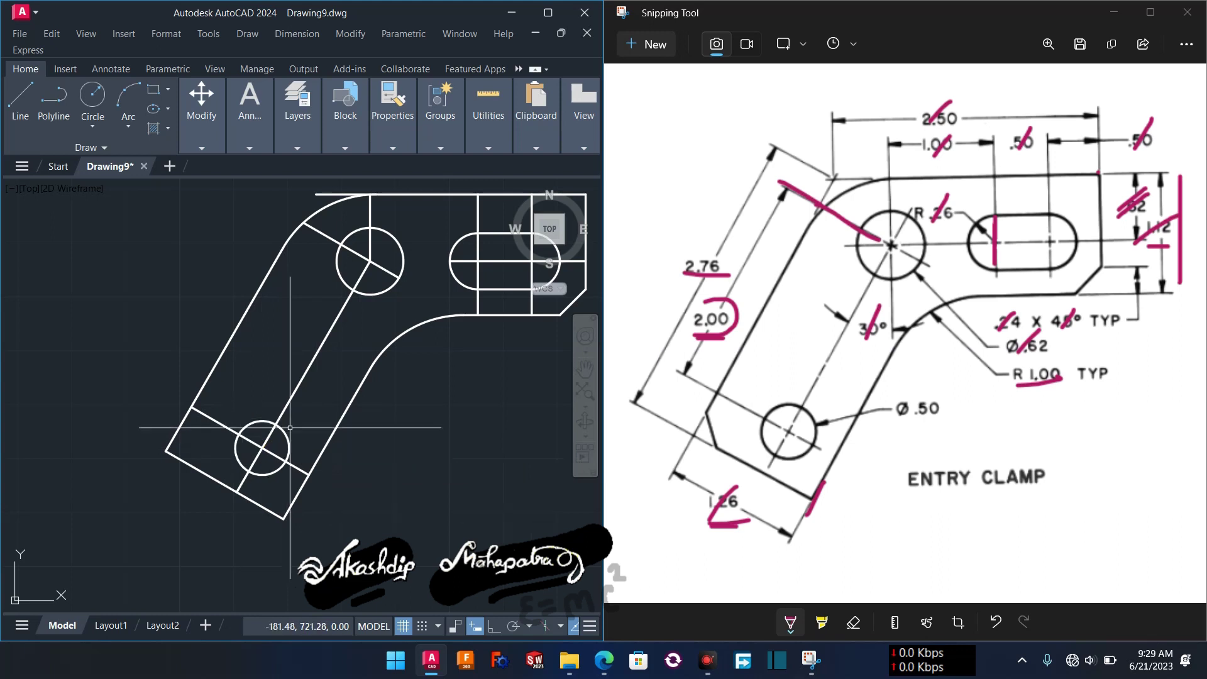
Change the current lineweight and set the current object colour to yellow for the centre marks.
middle_click_drag(386, 474, 326, 498)
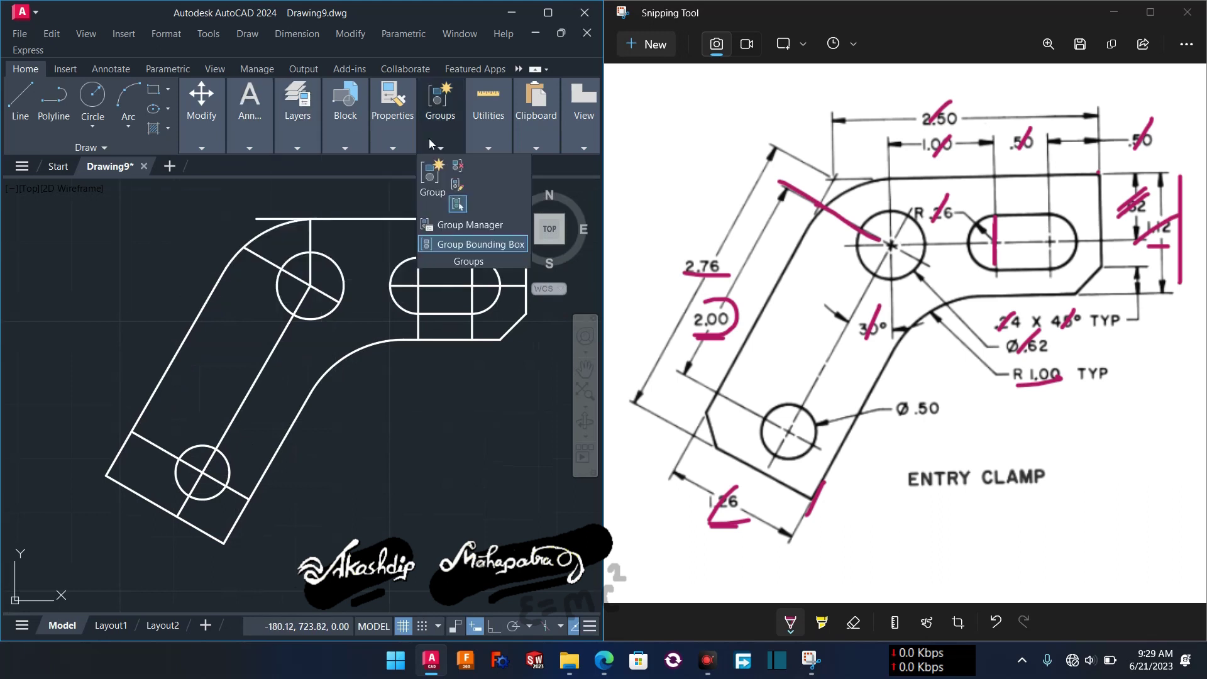
mouse_move(396, 152)
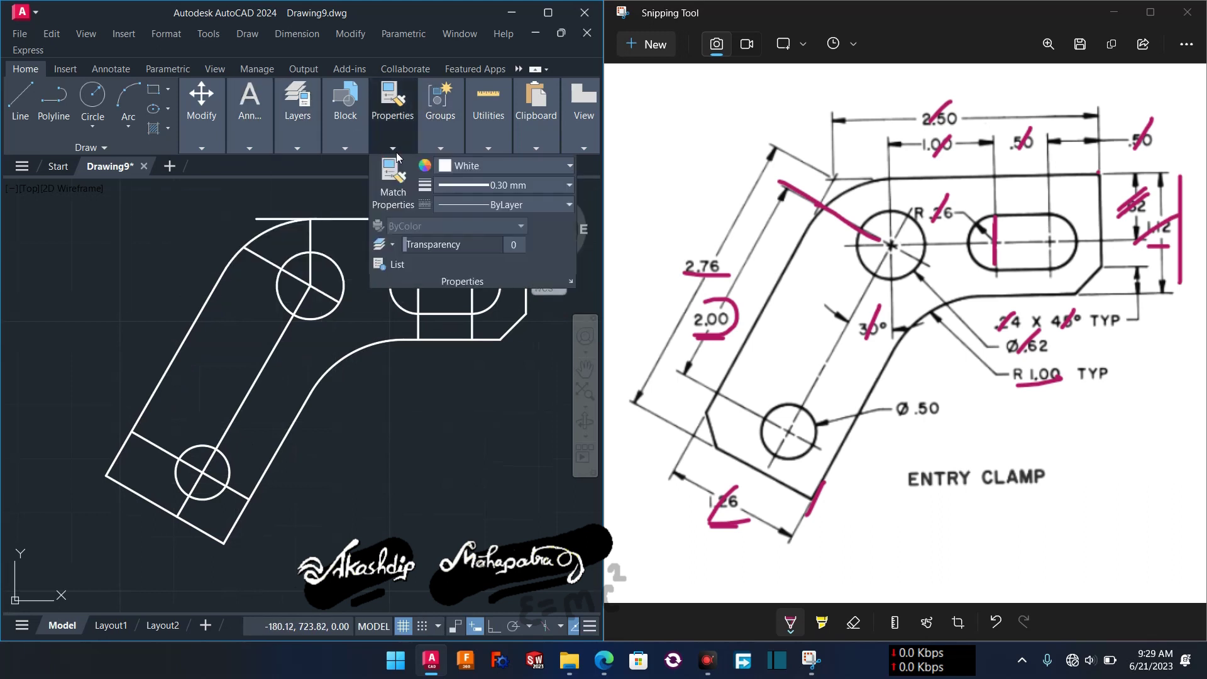
left_click(459, 188)
left_click(470, 202)
left_click(458, 166)
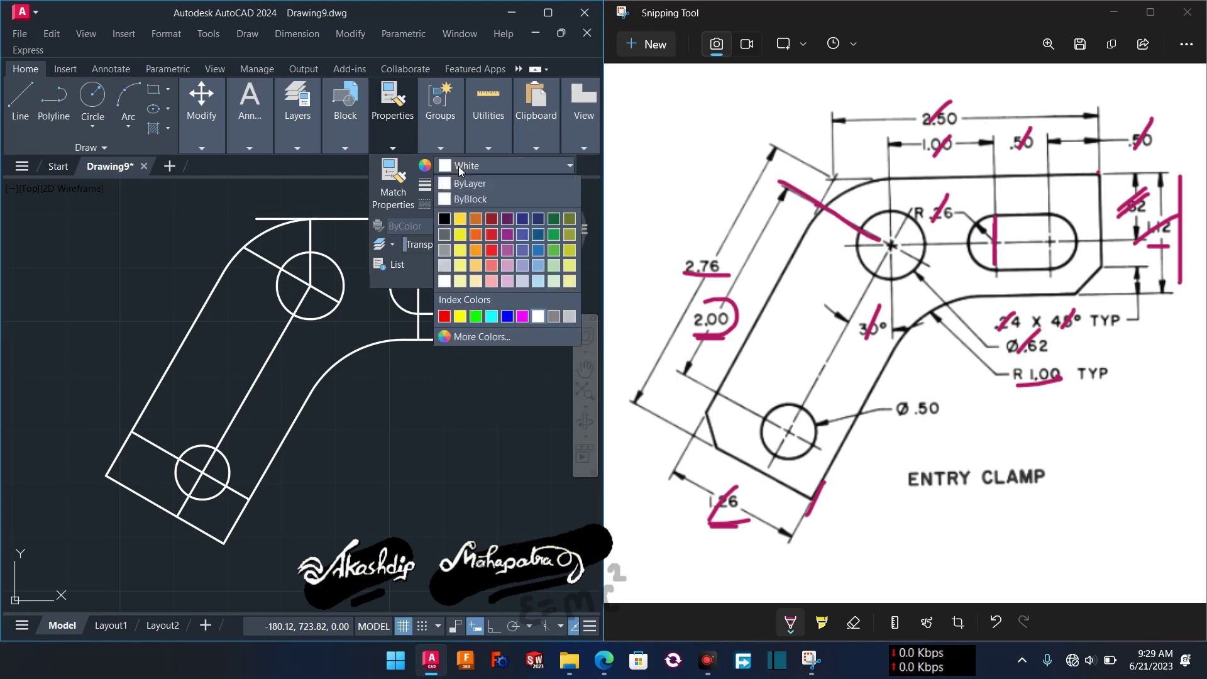
left_click(465, 318)
Add centre marks to the 0.62 circle in the body and the 0.50 circle in the arm.
left_click(114, 69)
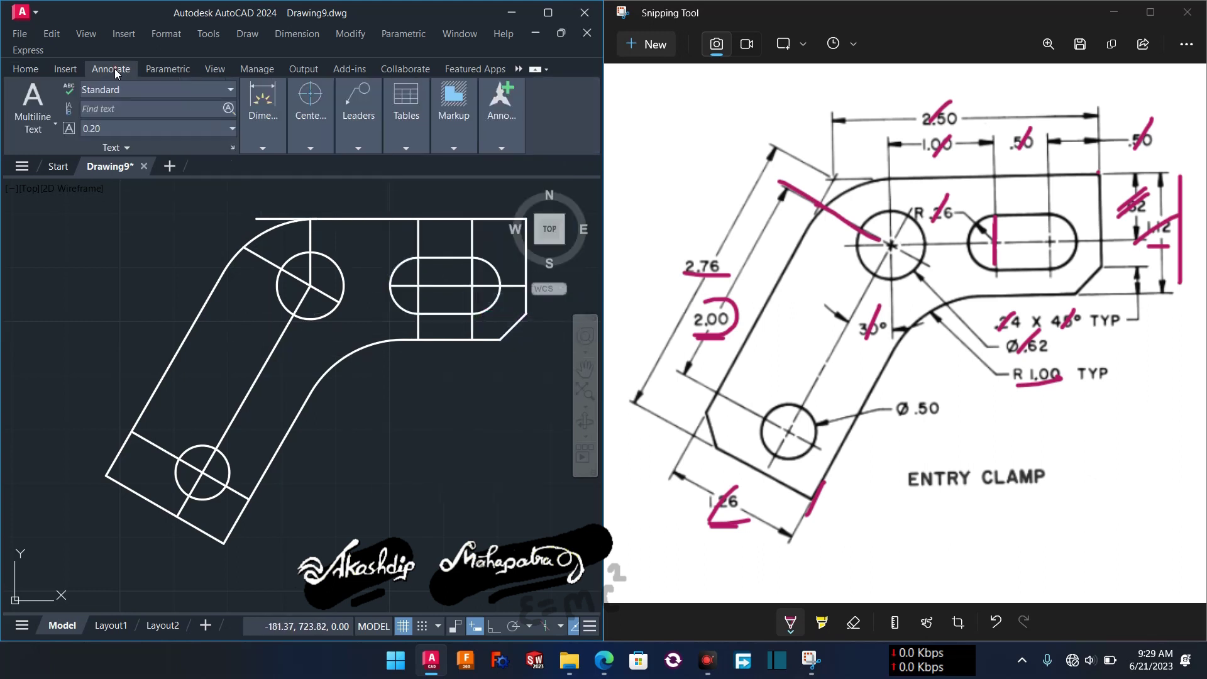
left_click(307, 140)
left_click(302, 178)
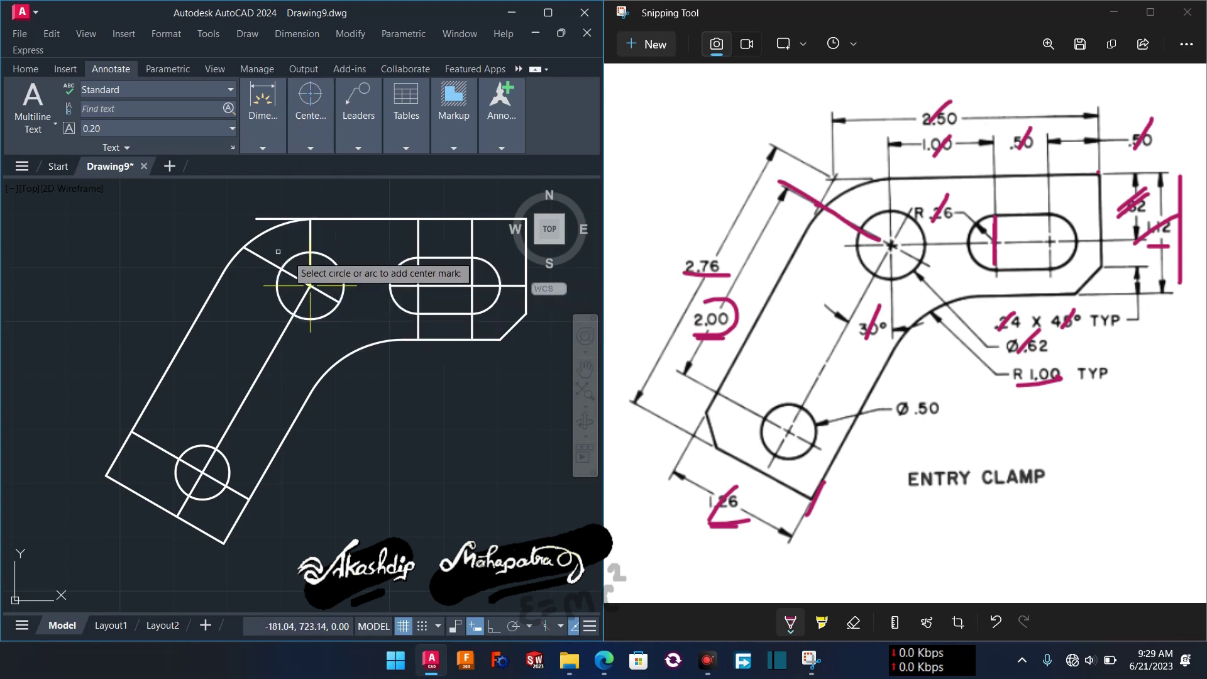
scroll(278, 252, "up", 4)
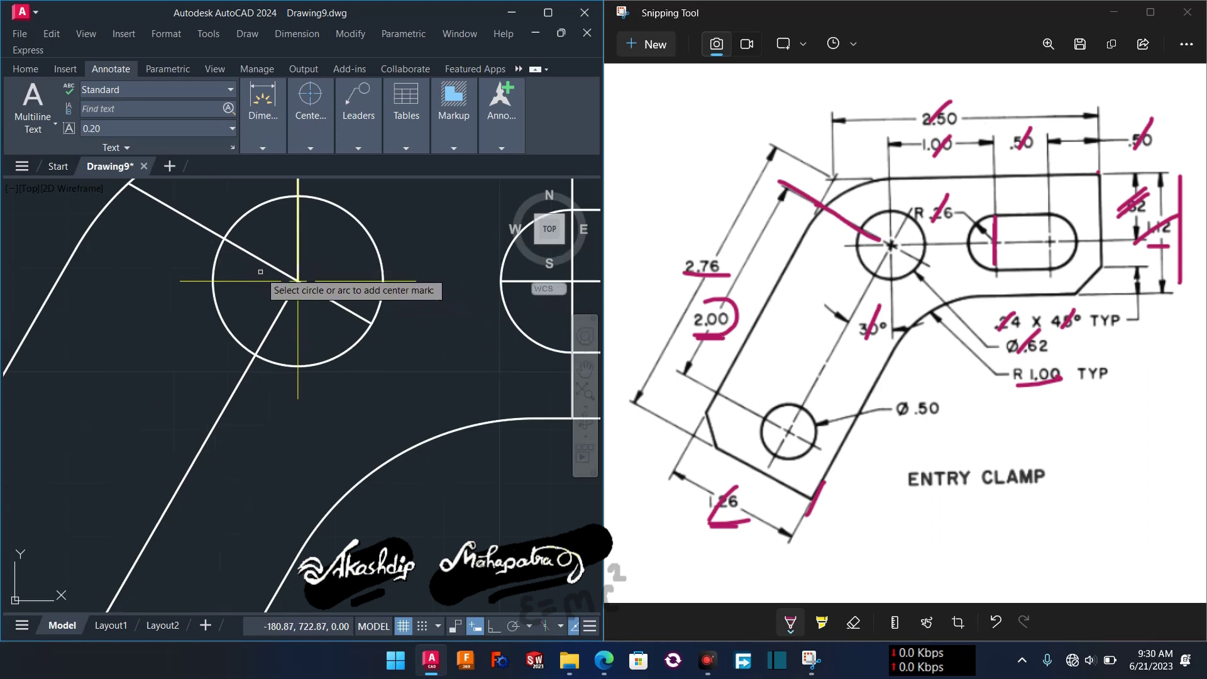
scroll(260, 271, "down", 4)
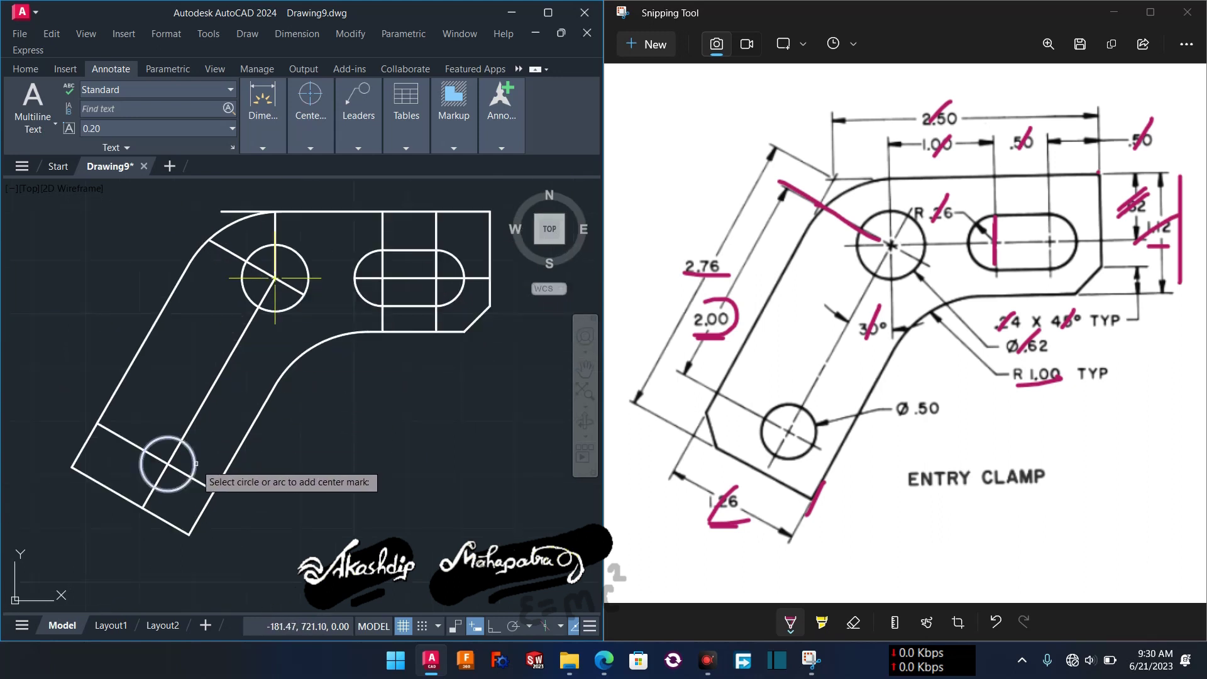
scroll(388, 269, "up", 2)
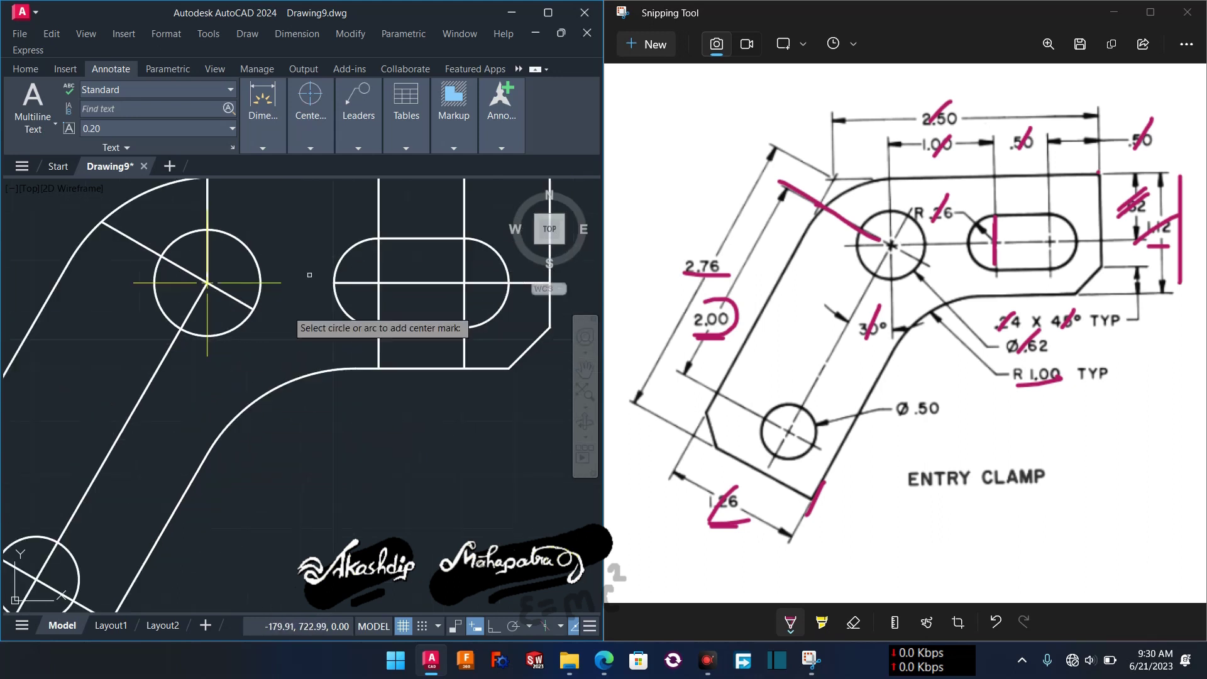
scroll(143, 476, "down", 2)
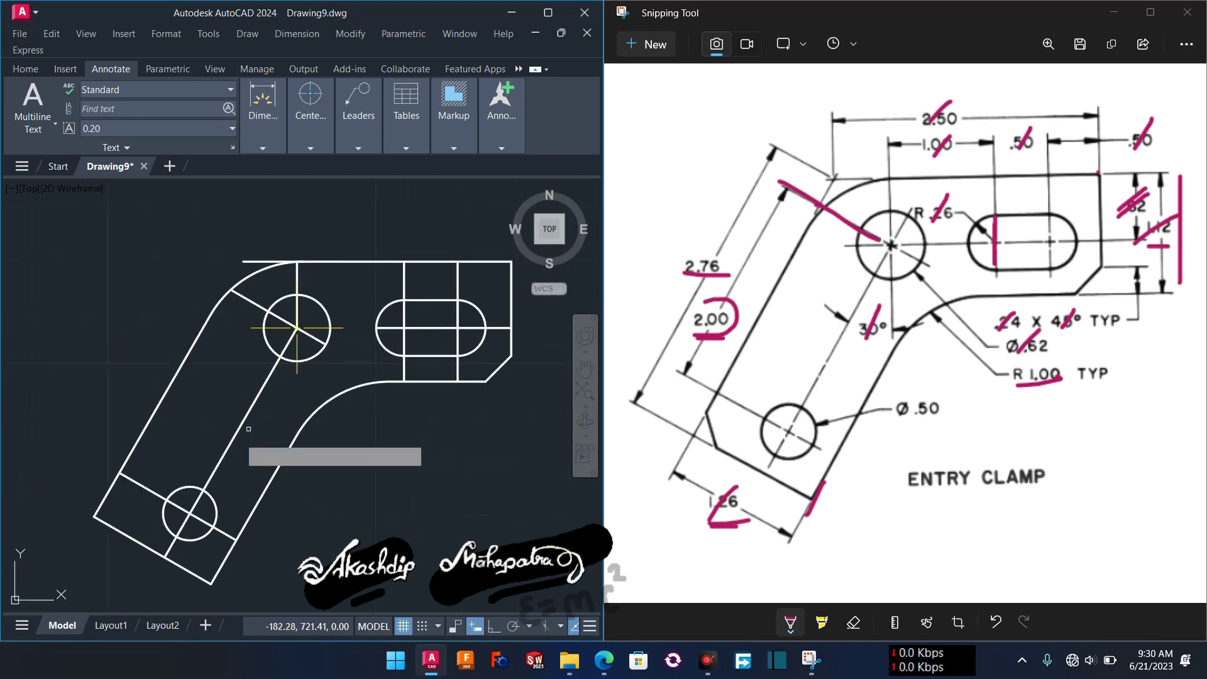
left_click(197, 498)
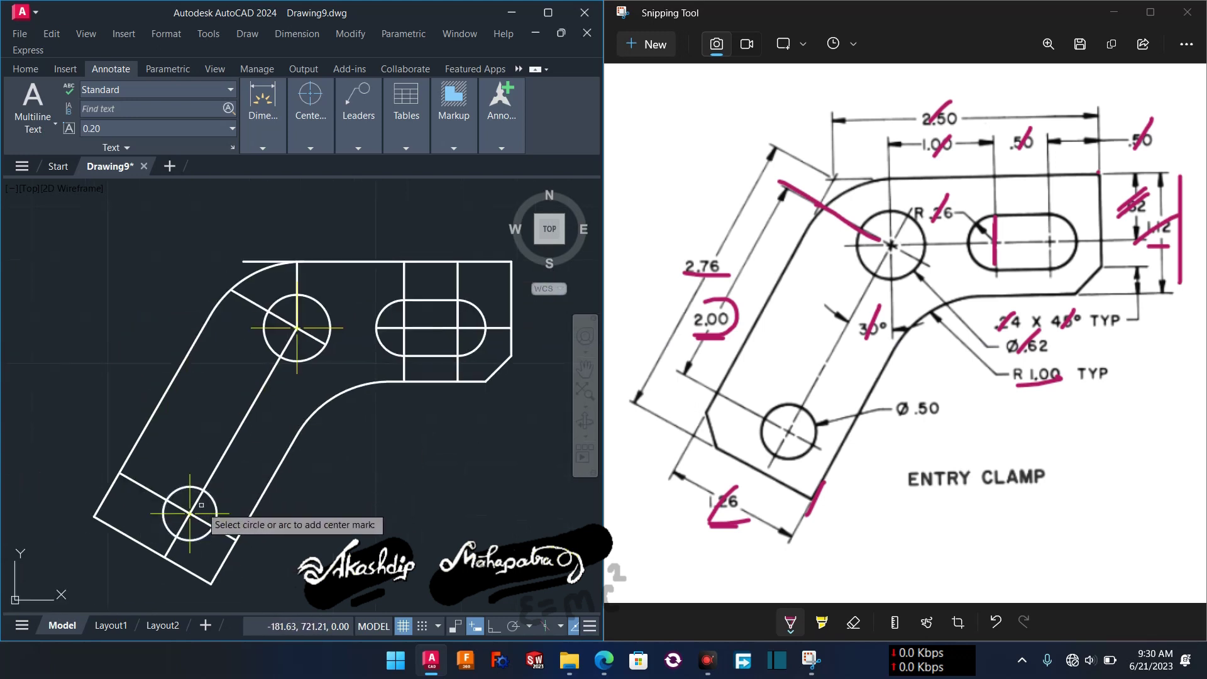
Add centre marks to the two end arcs of the slot.
scroll(251, 478, "up", 3)
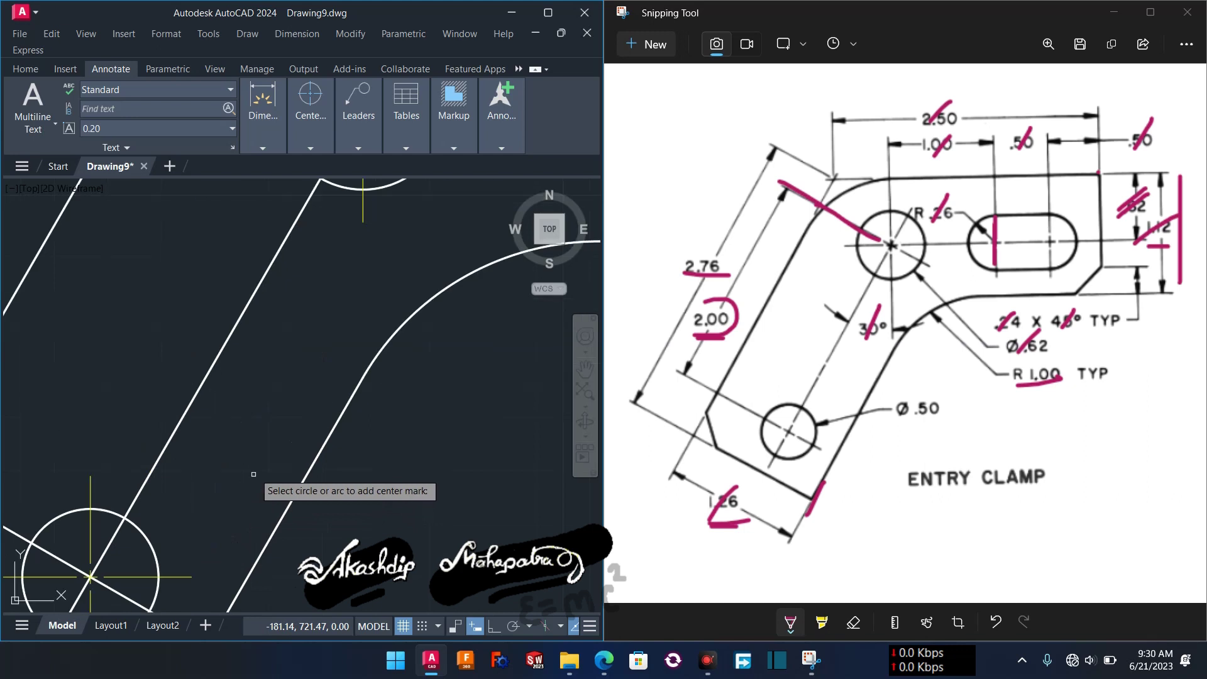
middle_click_drag(422, 256, 211, 383)
middle_click_drag(257, 317, 166, 388)
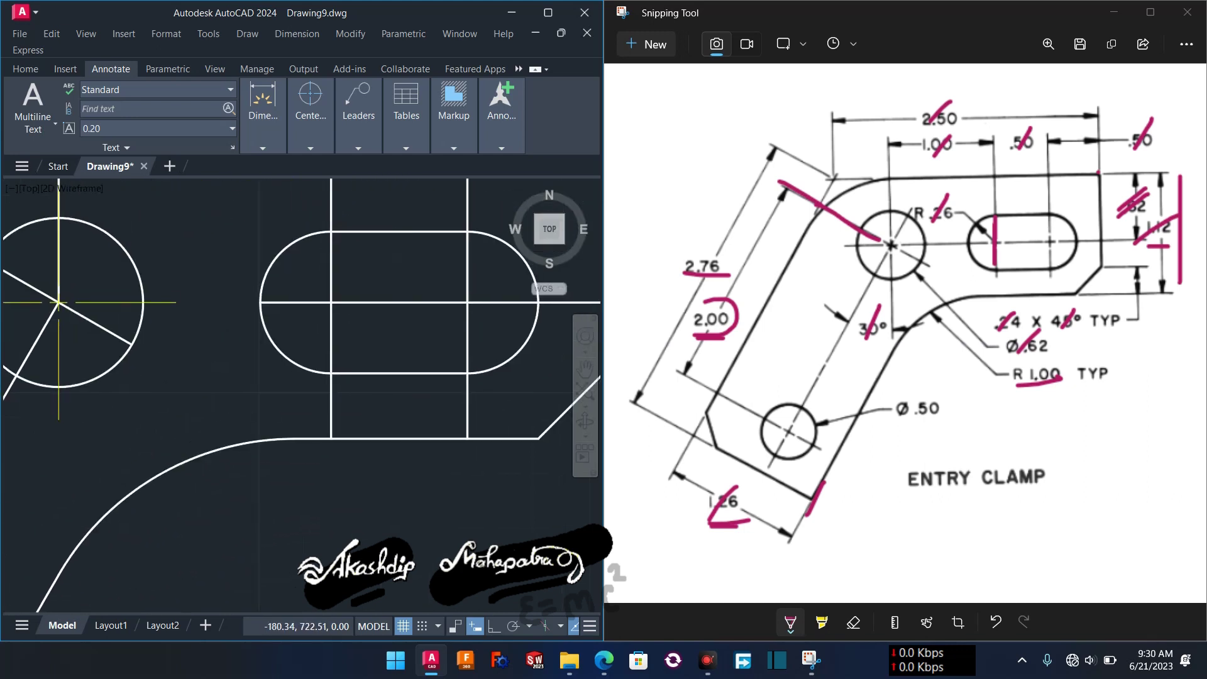
left_click(272, 256)
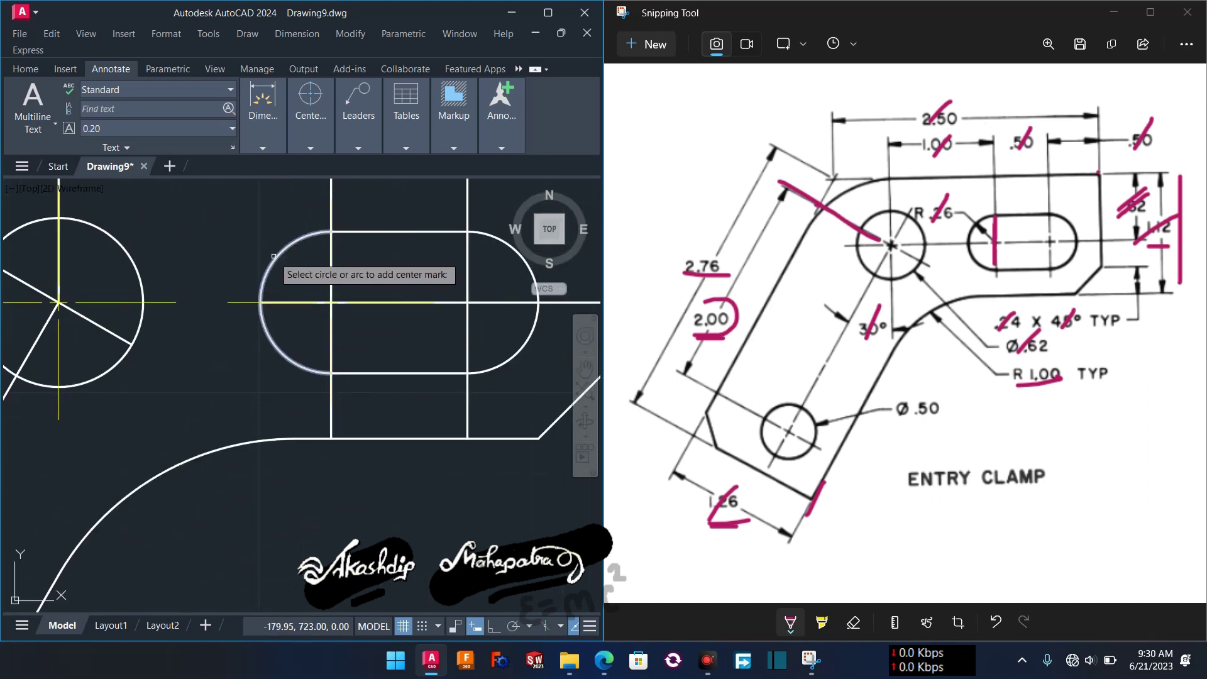
left_click(486, 233)
scroll(421, 257, "down", 4)
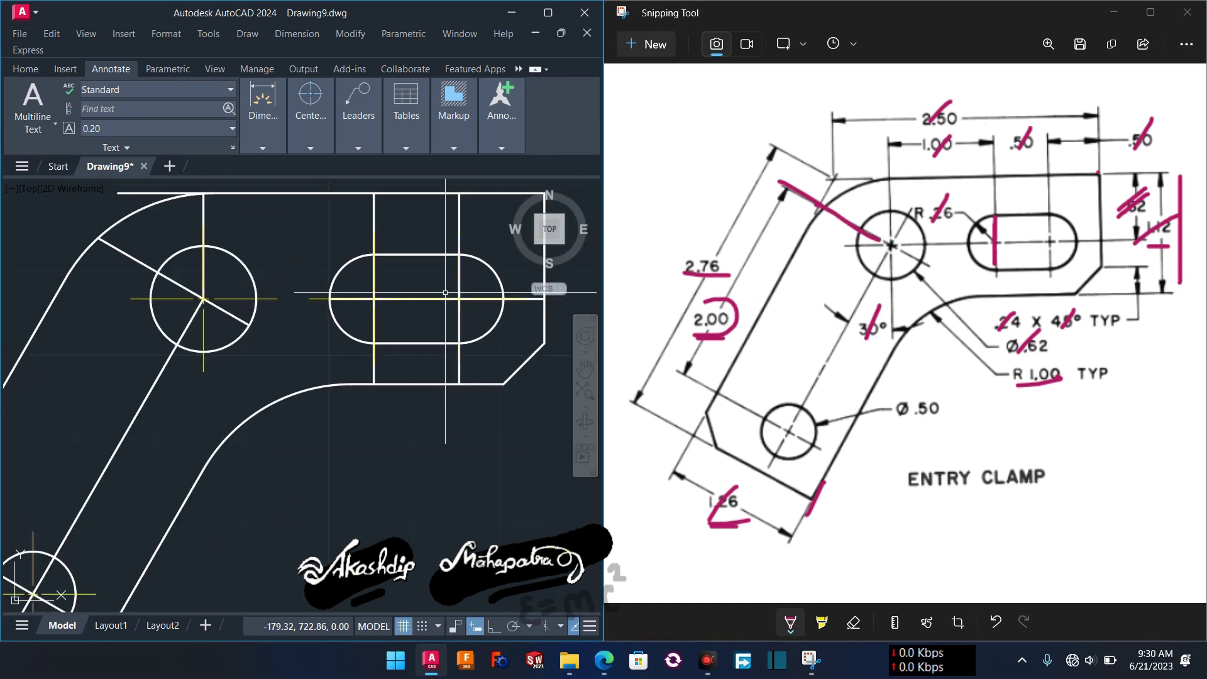
Delete the vertical construction line running through the centre of the slot's arc nearest the body hole.
left_click(402, 244)
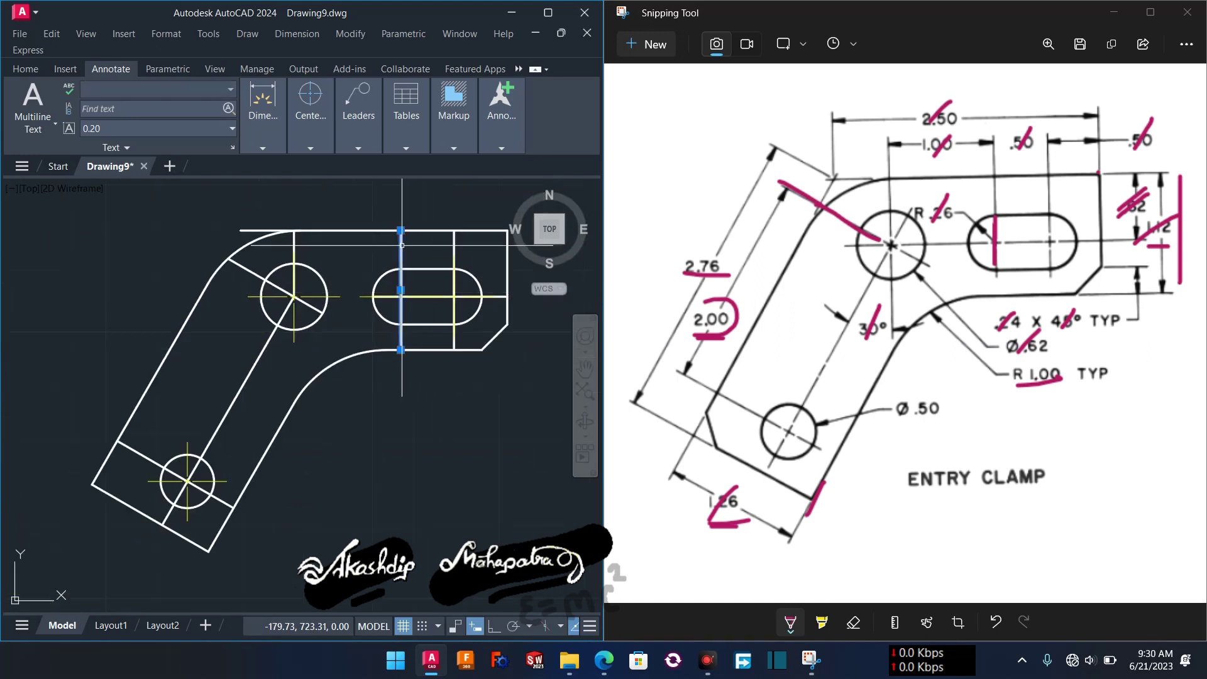
key("Escape")
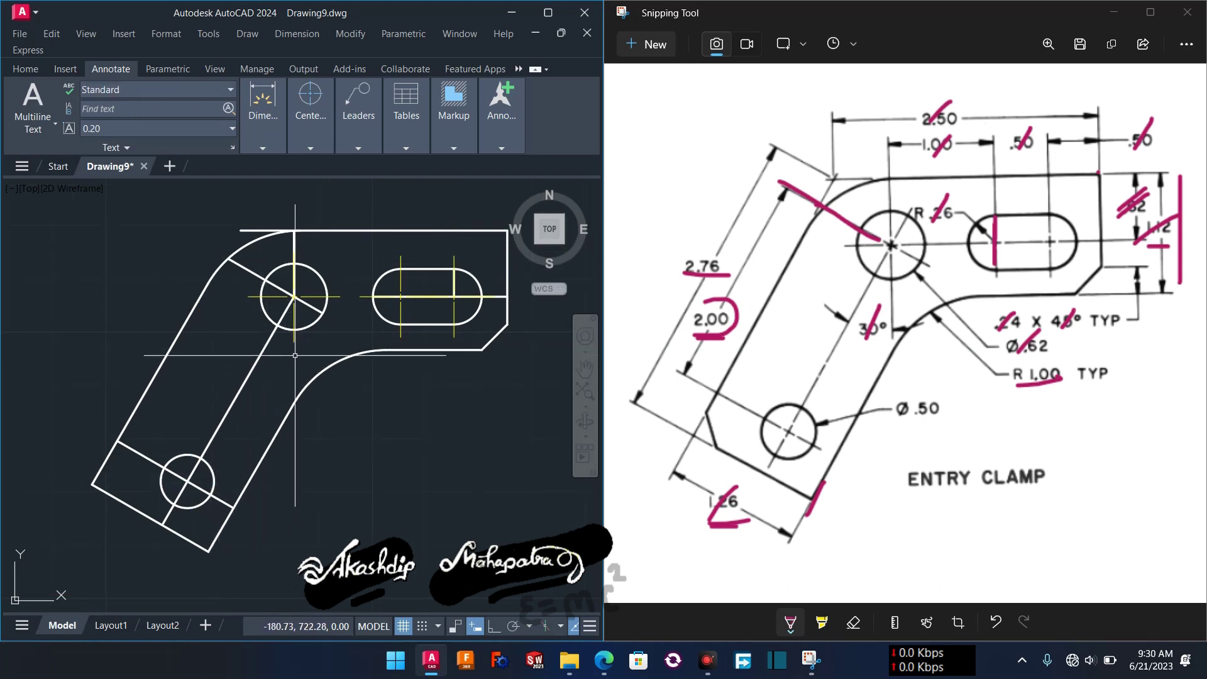
Match the properties of the yellow centre mark onto the arm's centre line and the slanted construction lines through both round holes.
scroll(295, 355, "up", 2)
type("ma")
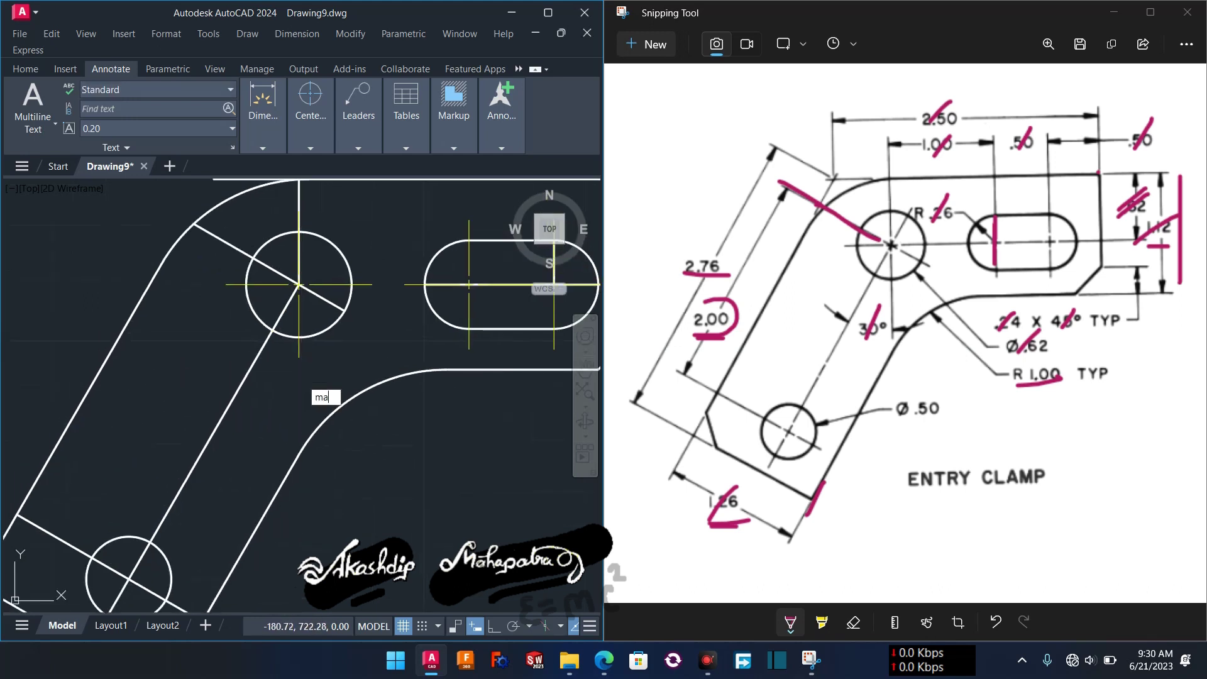
key("Return")
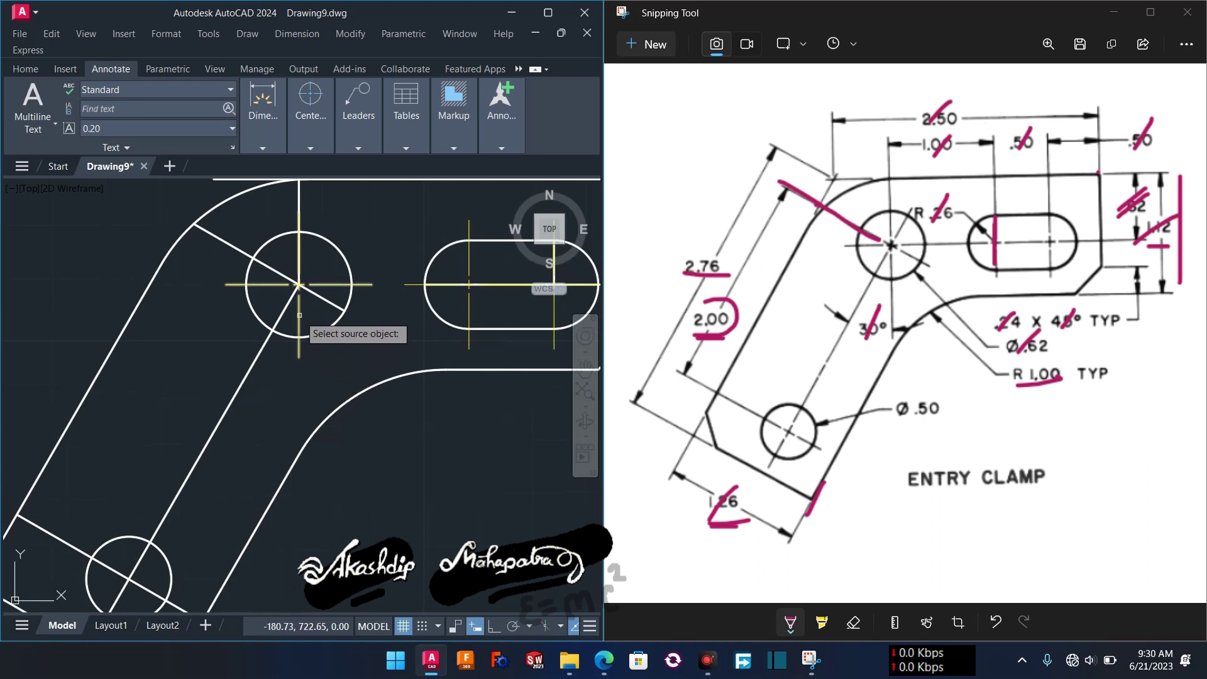
left_click(299, 315)
left_click(264, 347)
middle_click_drag(274, 383, 294, 379)
left_click(250, 242)
middle_click_drag(257, 343, 303, 279)
left_click(206, 518)
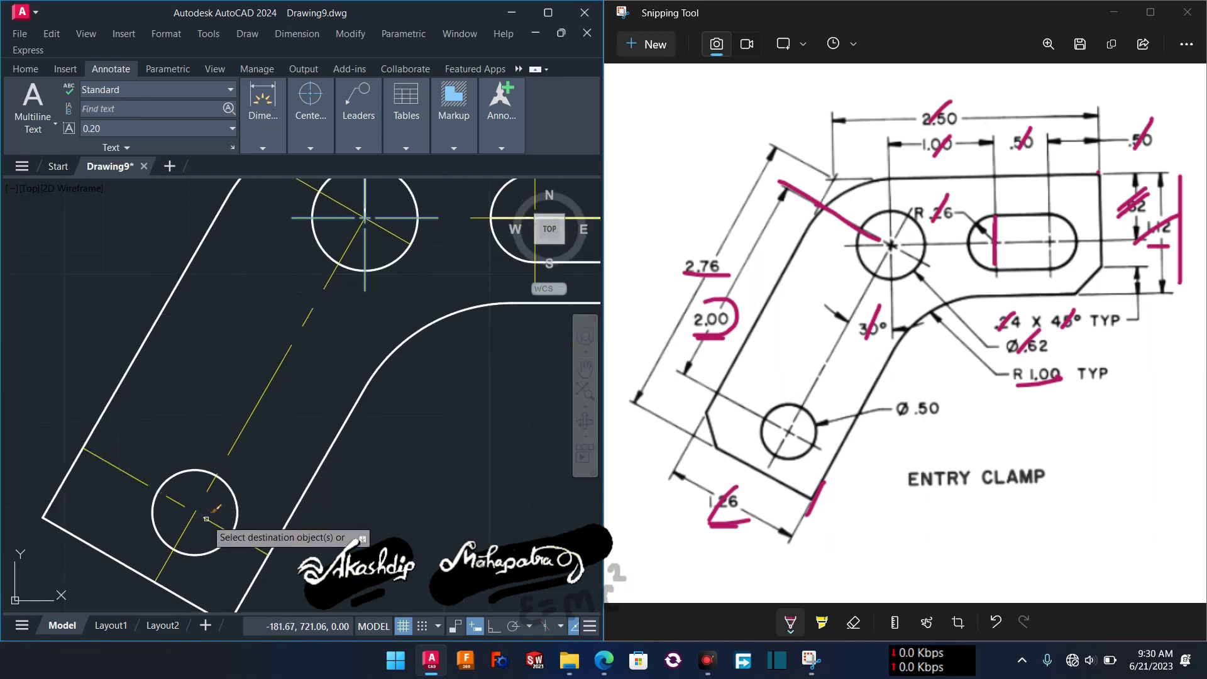
scroll(251, 465, "down", 3)
scroll(271, 393, "up", 1)
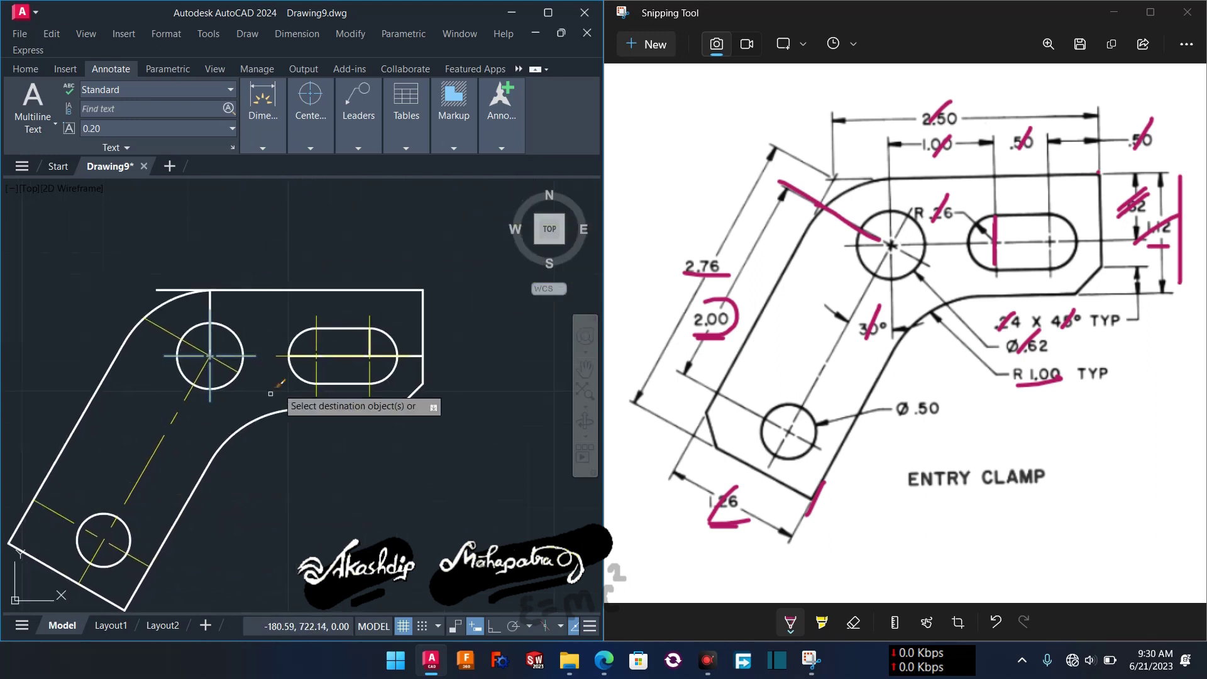
key("Return")
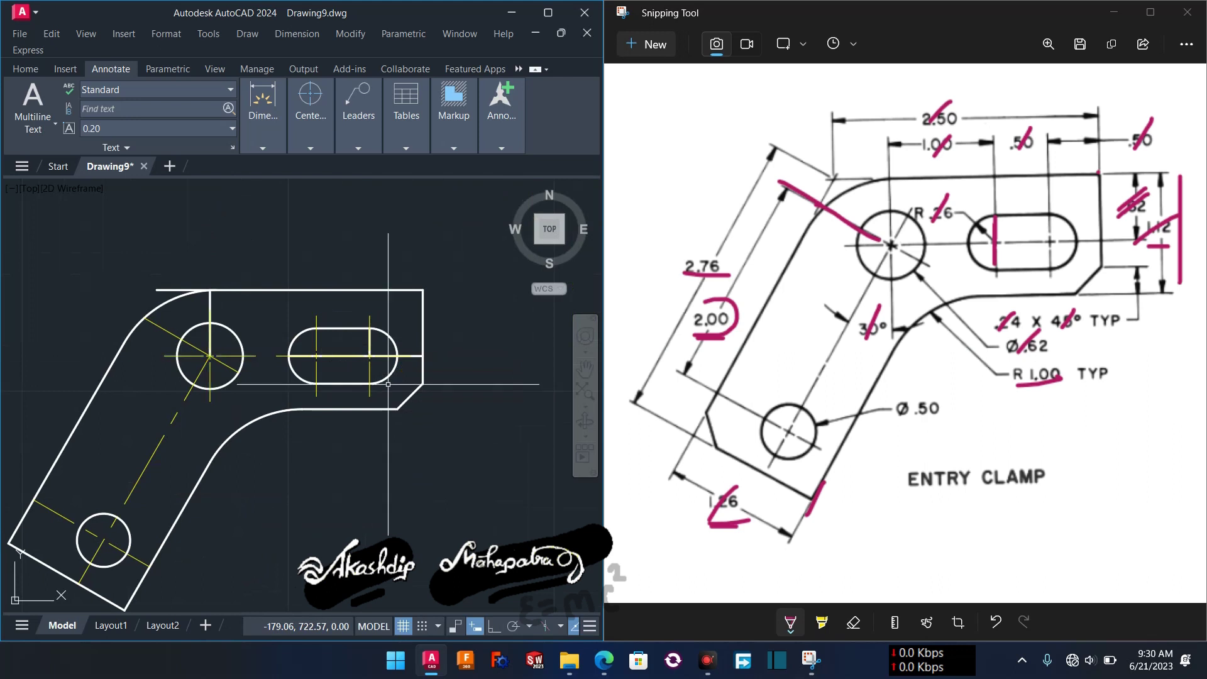
Remove the white horizontal construction line through the slot and the leftover white vertical segment inside it.
left_click(418, 355)
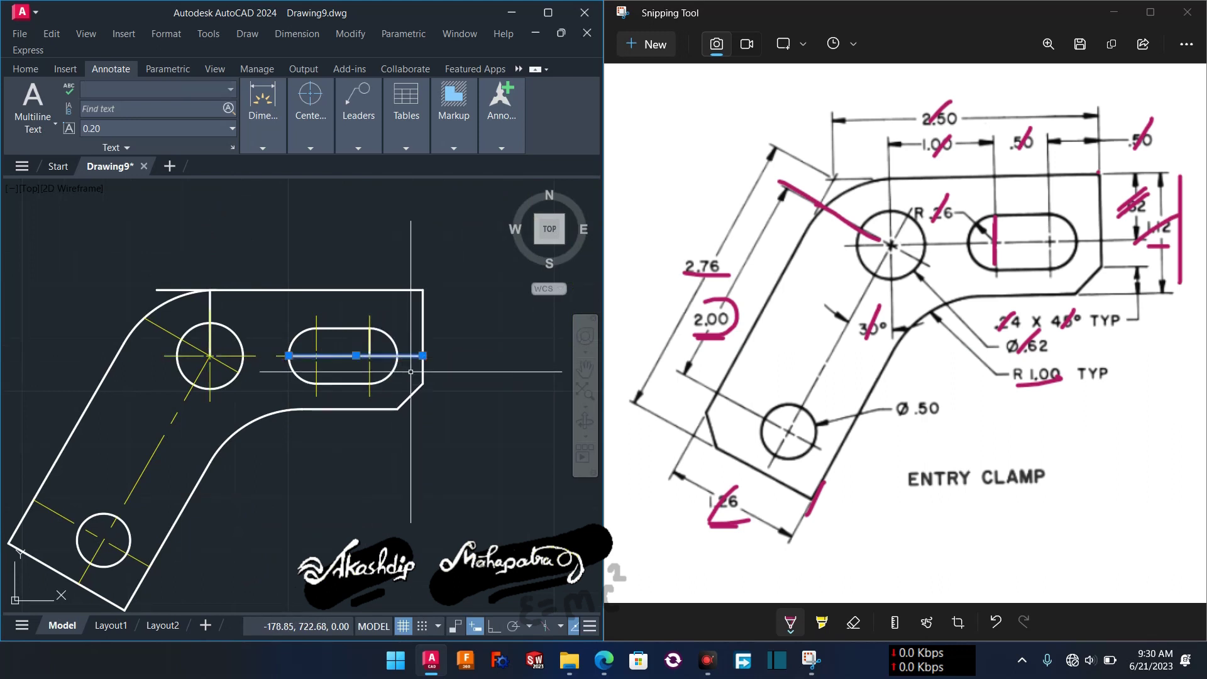
key("Escape")
scroll(362, 361, "up", 5)
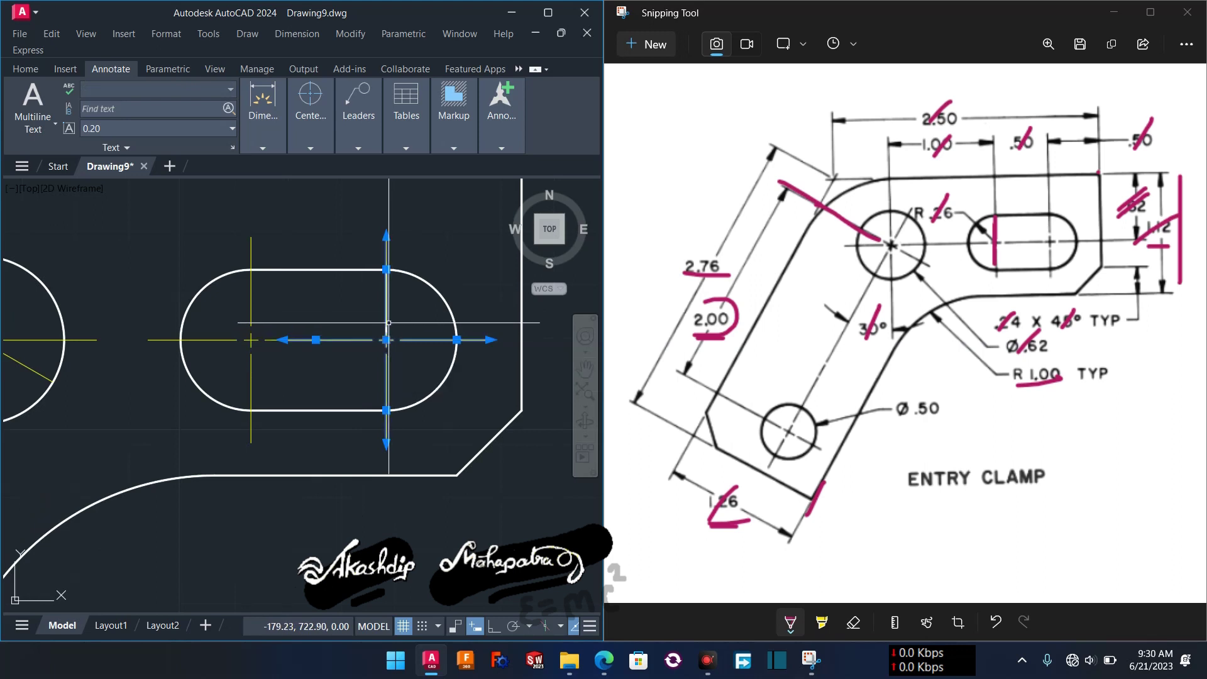
key("Escape")
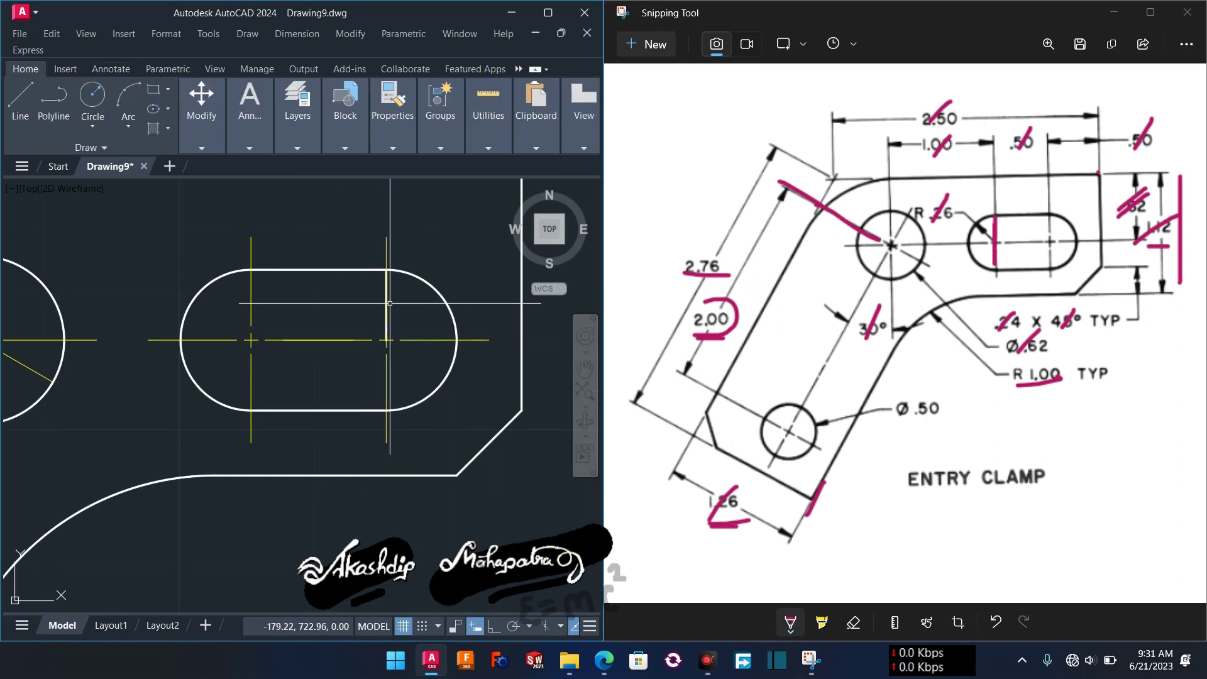
left_click(372, 272)
key("Escape")
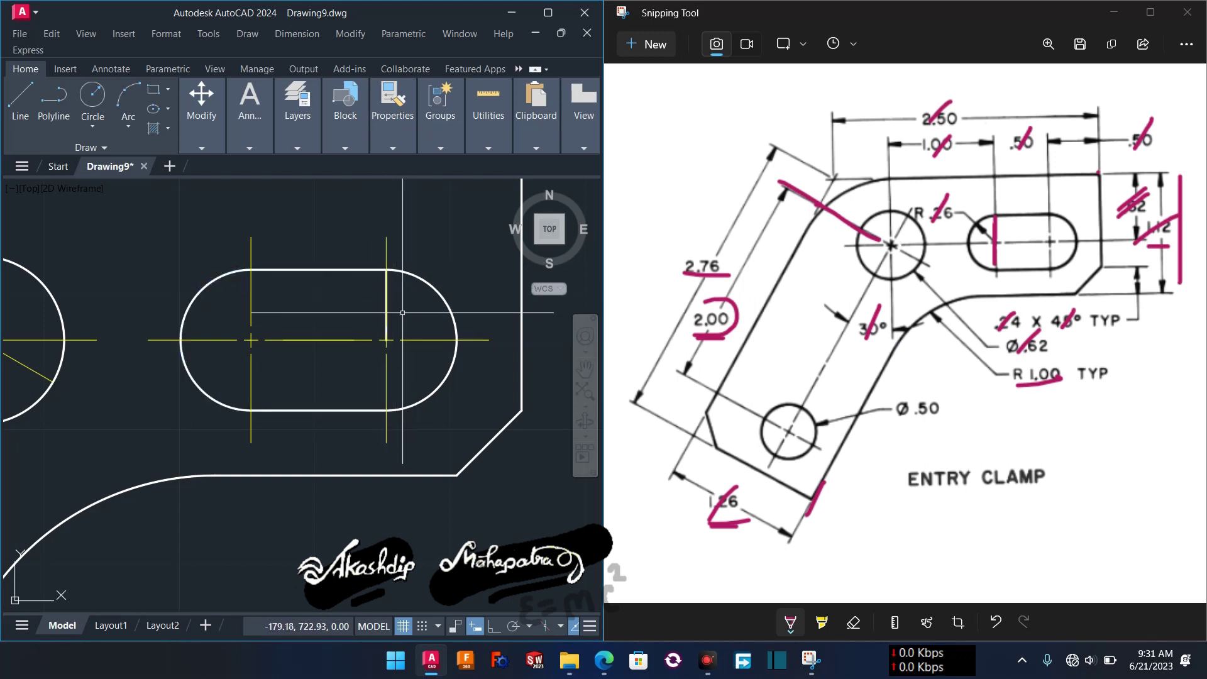
key("Return")
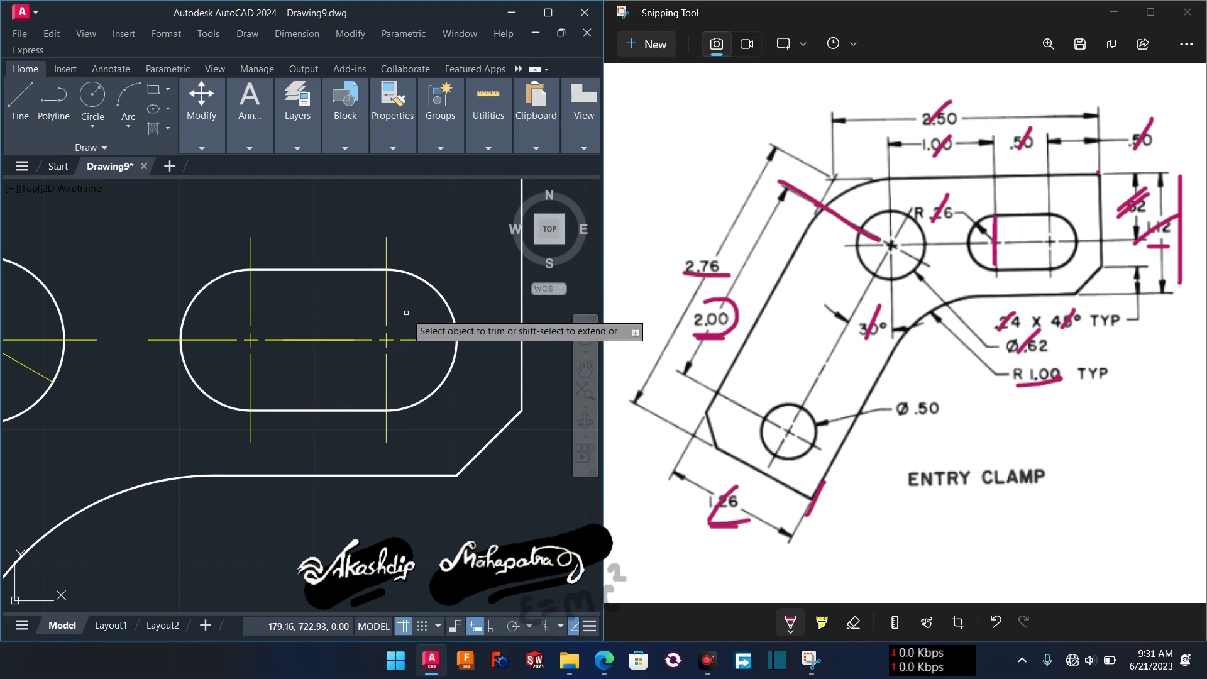
Extend the horizontal line of the slot's inner centre mark to meet the body hole's centre mark.
scroll(402, 327, "down", 3)
scroll(394, 342, "up", 3)
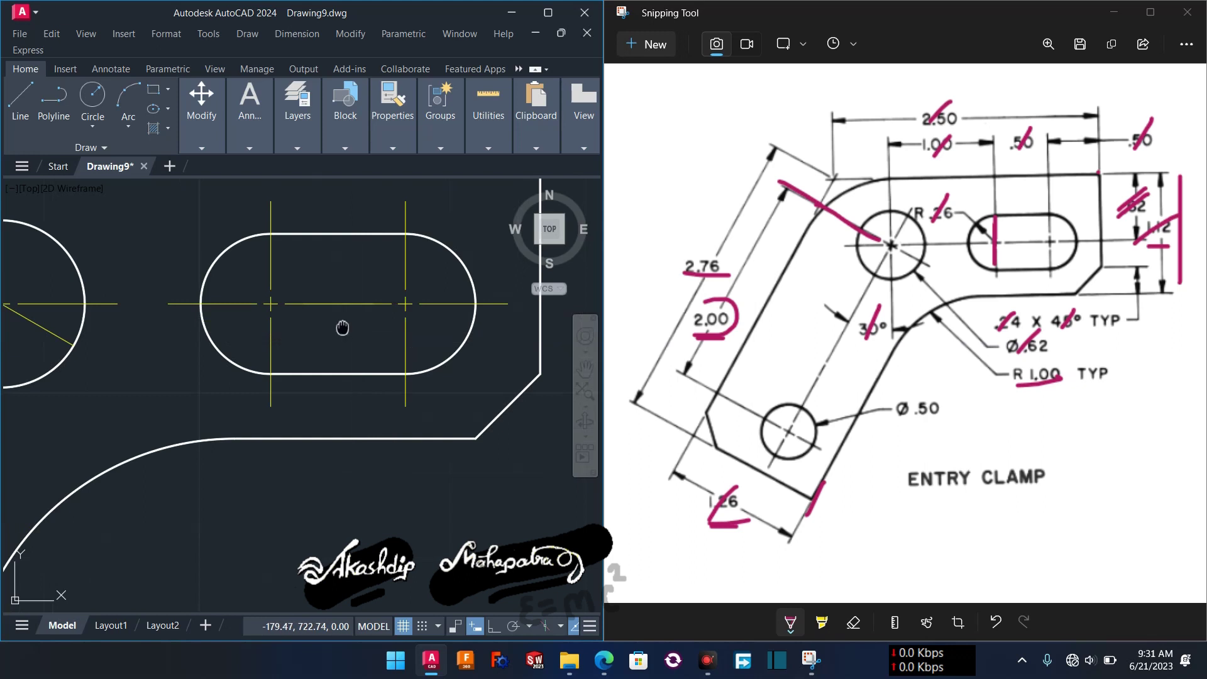
middle_click_drag(342, 327, 413, 322)
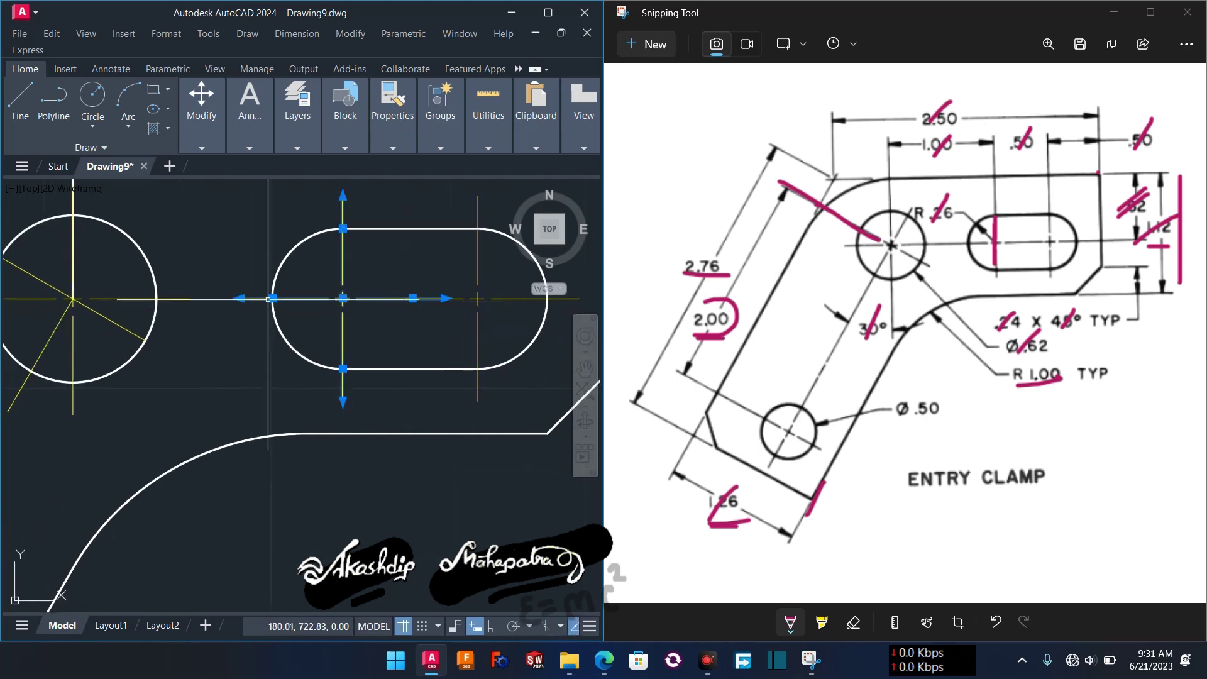
left_click(272, 297)
left_click(188, 298)
scroll(228, 336, "down", 4)
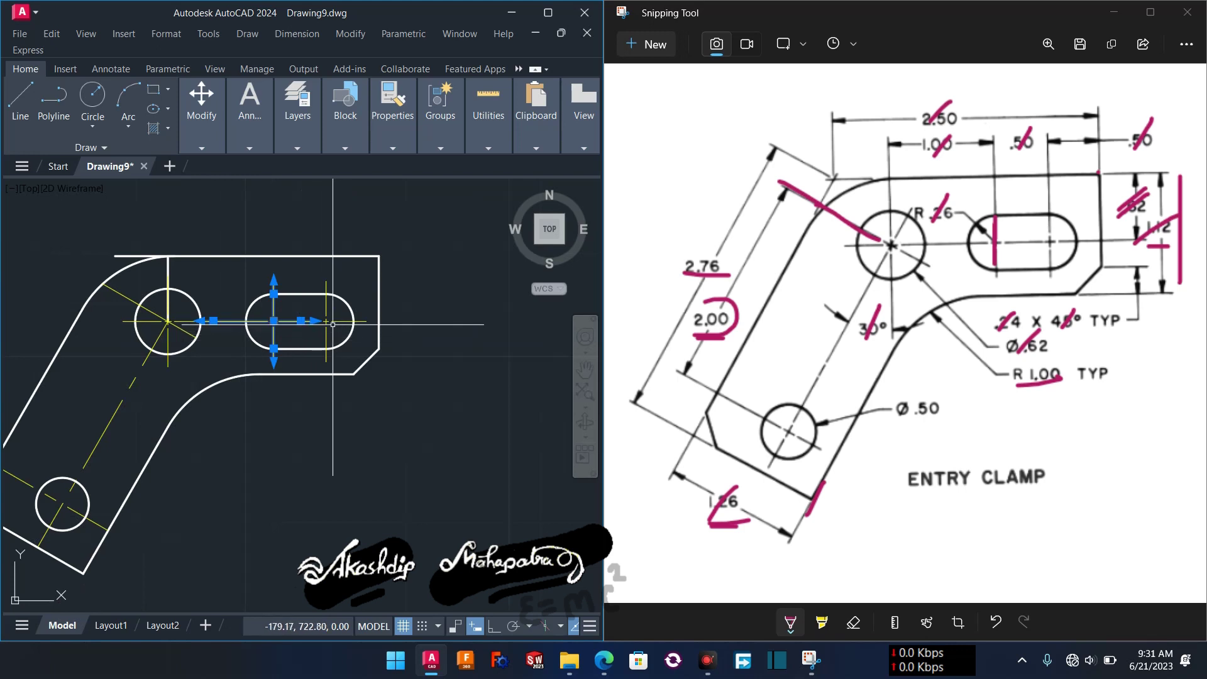
Lengthen the vertical lines of both slot centre marks upward past the clamp's upper edge.
left_click(274, 294)
left_click(273, 255)
left_click(327, 318)
left_click(327, 294)
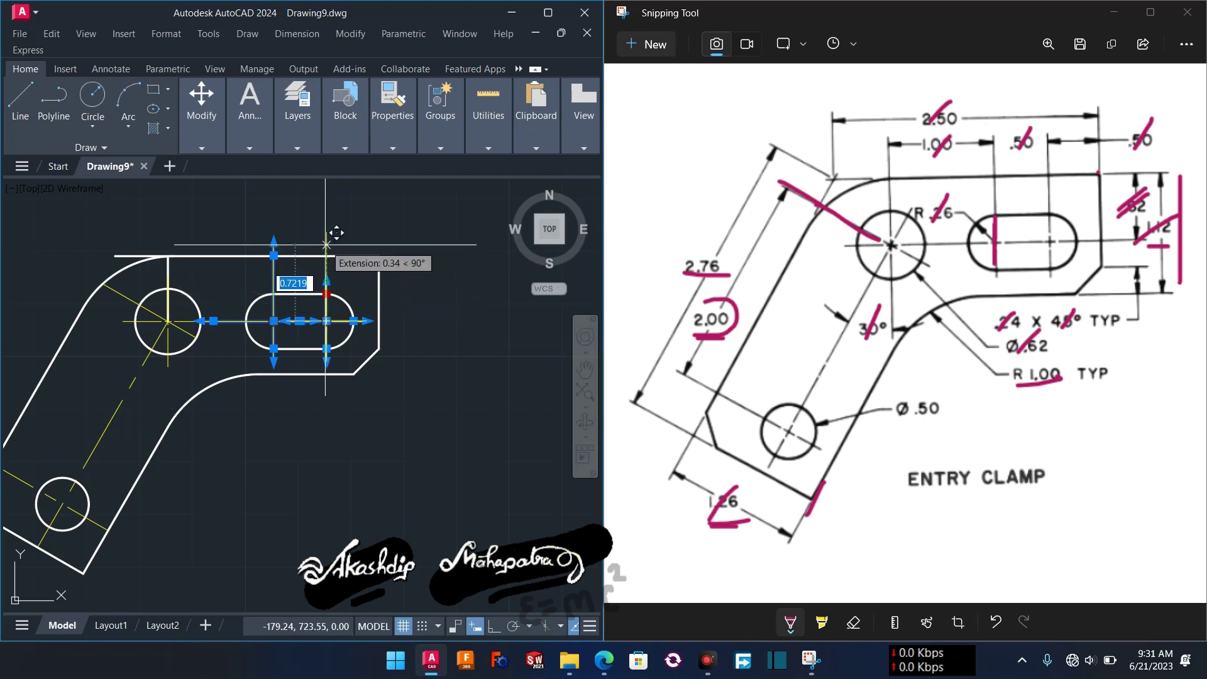
Remove the white vertical construction line between the upper edge and the body hole's centre.
scroll(181, 332, "up", 4)
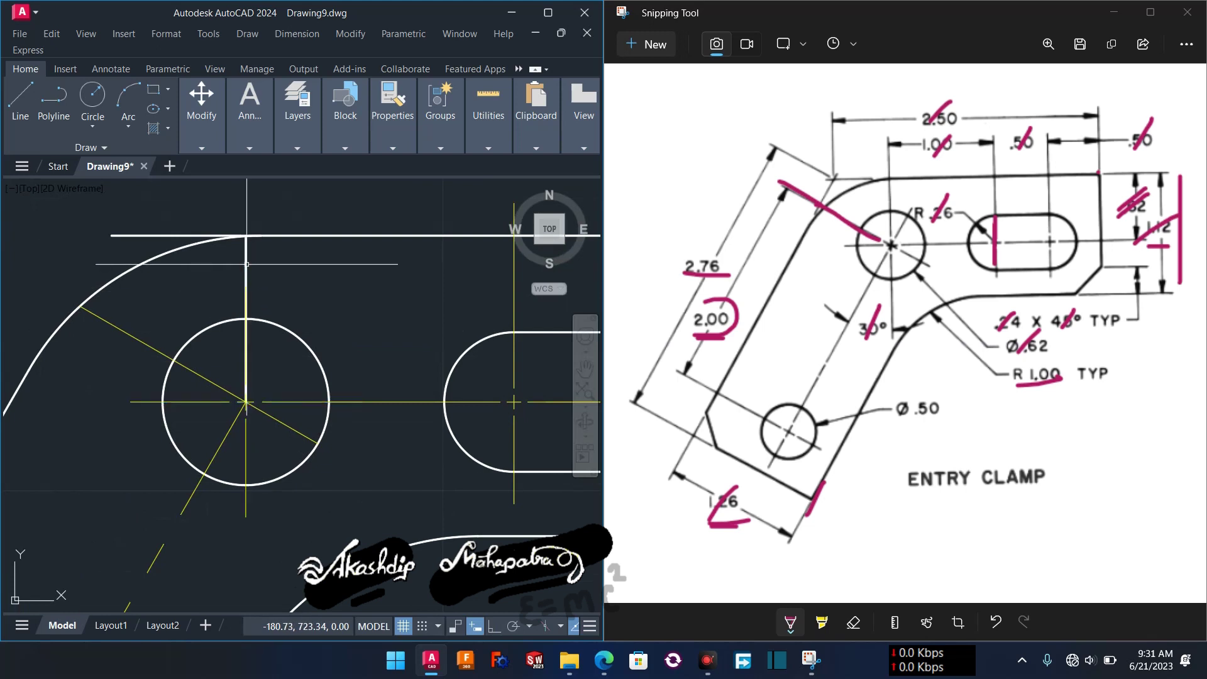
type("tr")
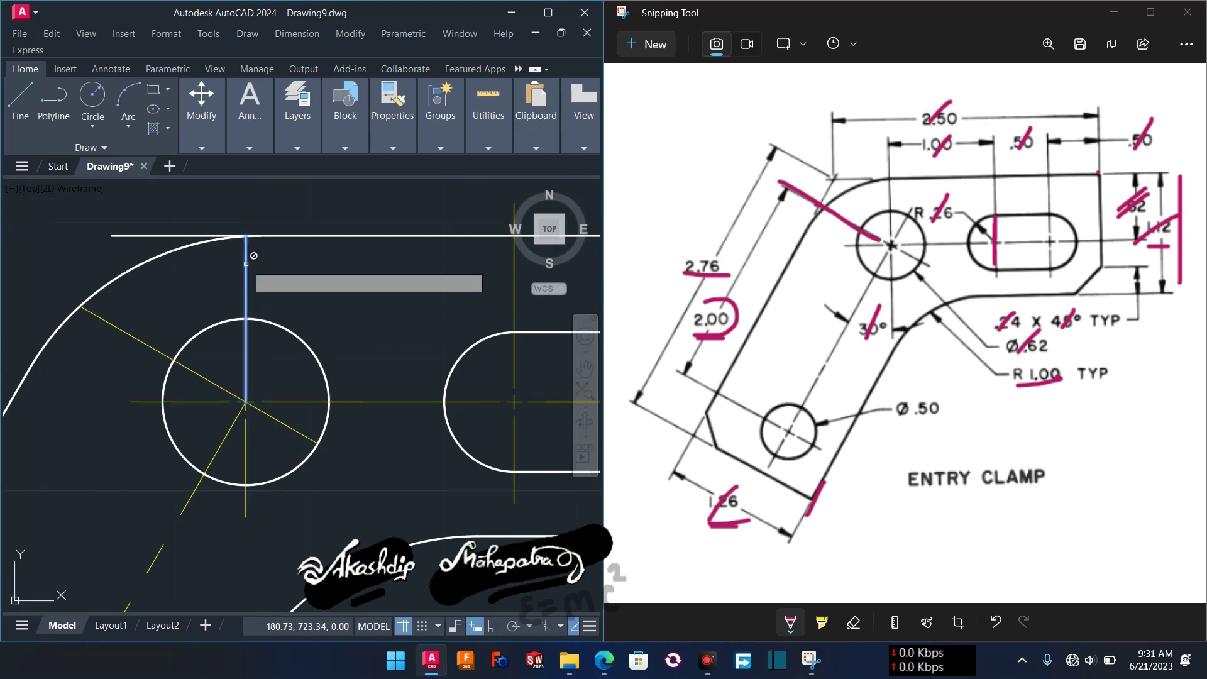
key("Return")
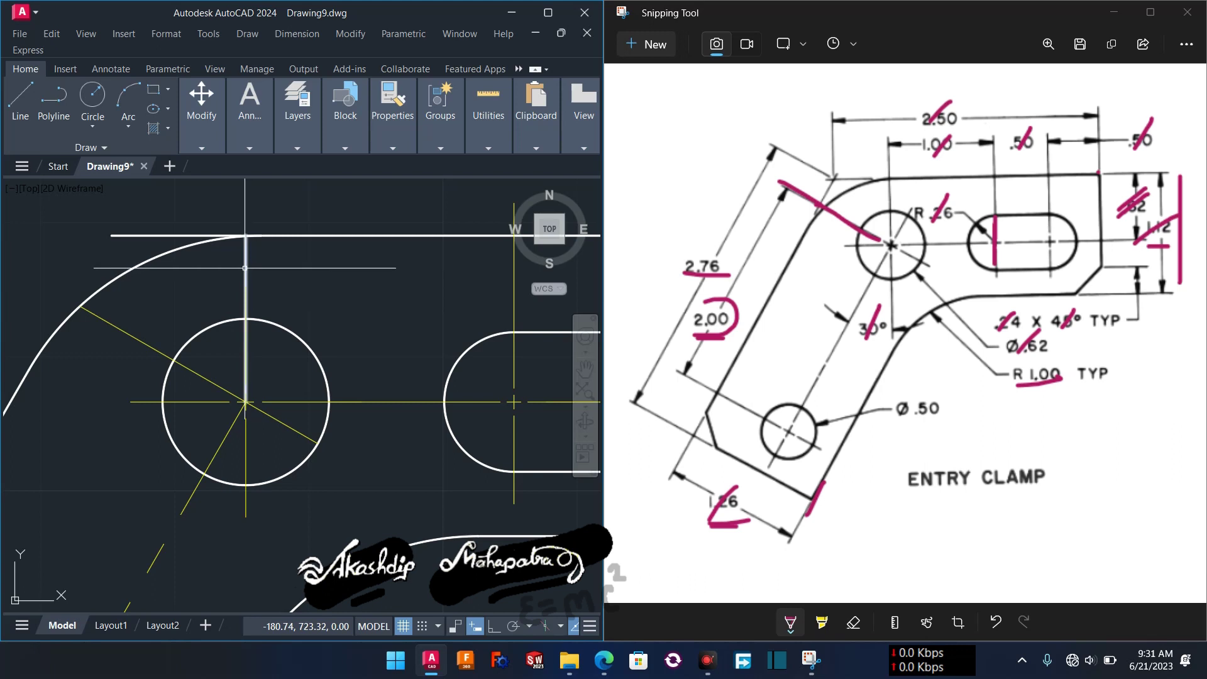
scroll(245, 267, "down", 4)
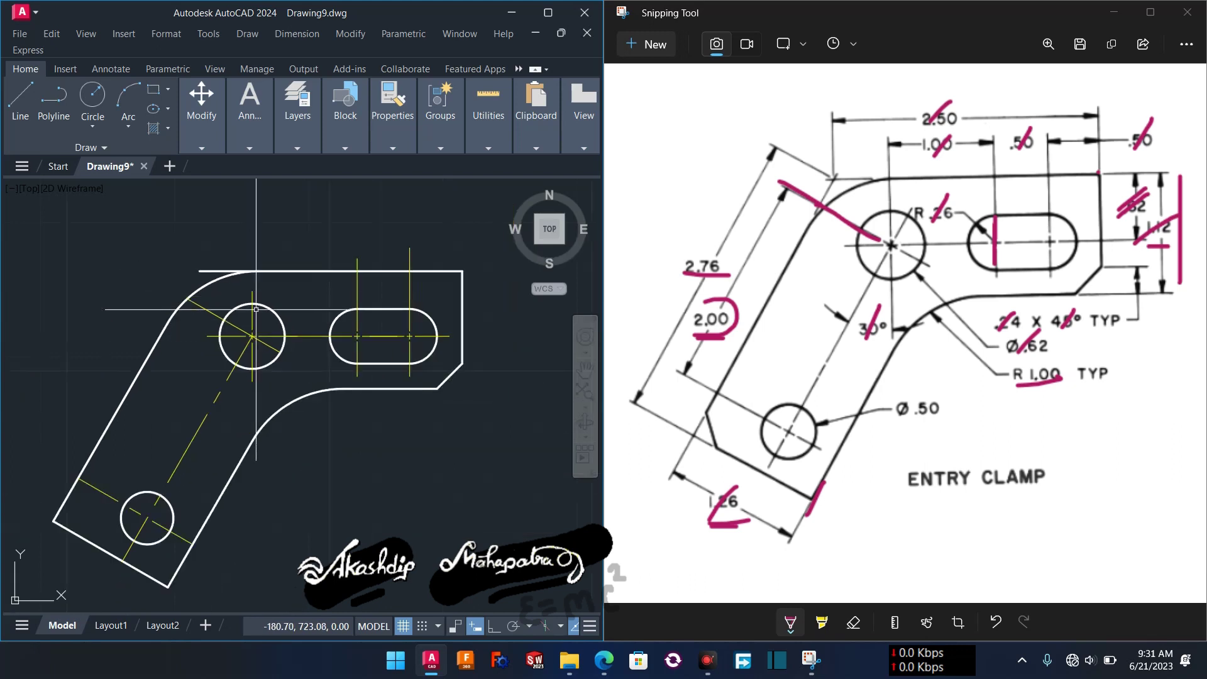
middle_click_drag(260, 319, 277, 316)
scroll(277, 316, "up", 2)
scroll(277, 316, "down", 2)
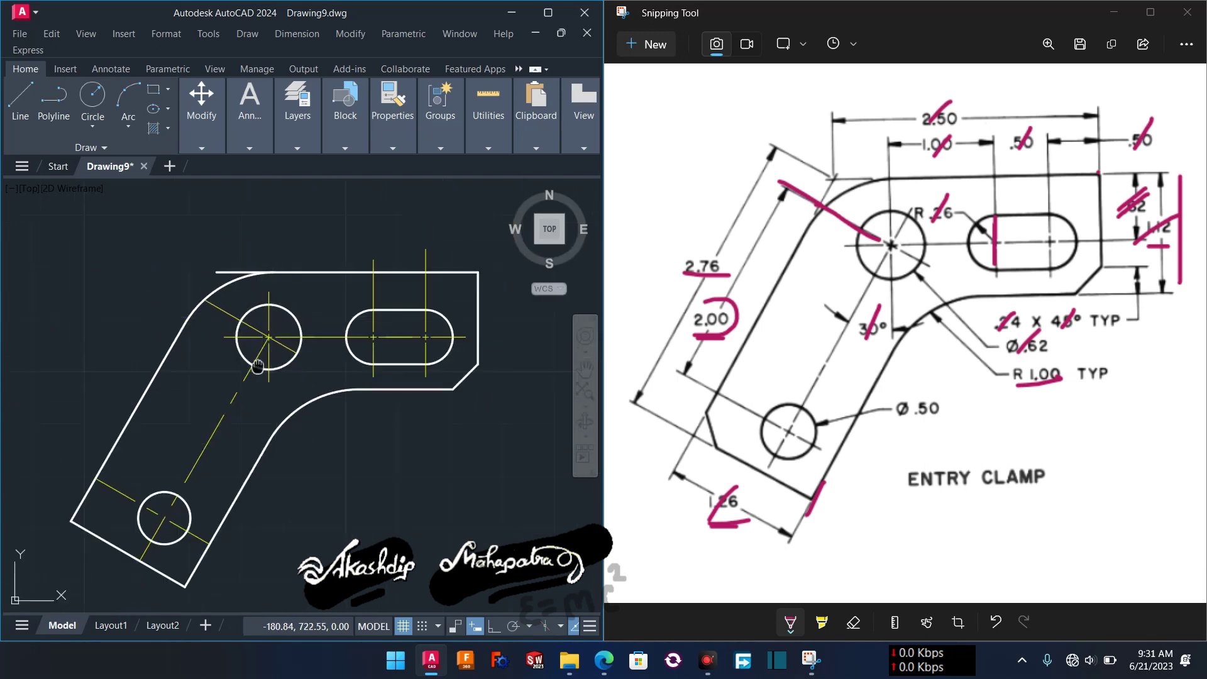
middle_click_drag(258, 365, 275, 338)
scroll(282, 354, "down", 2)
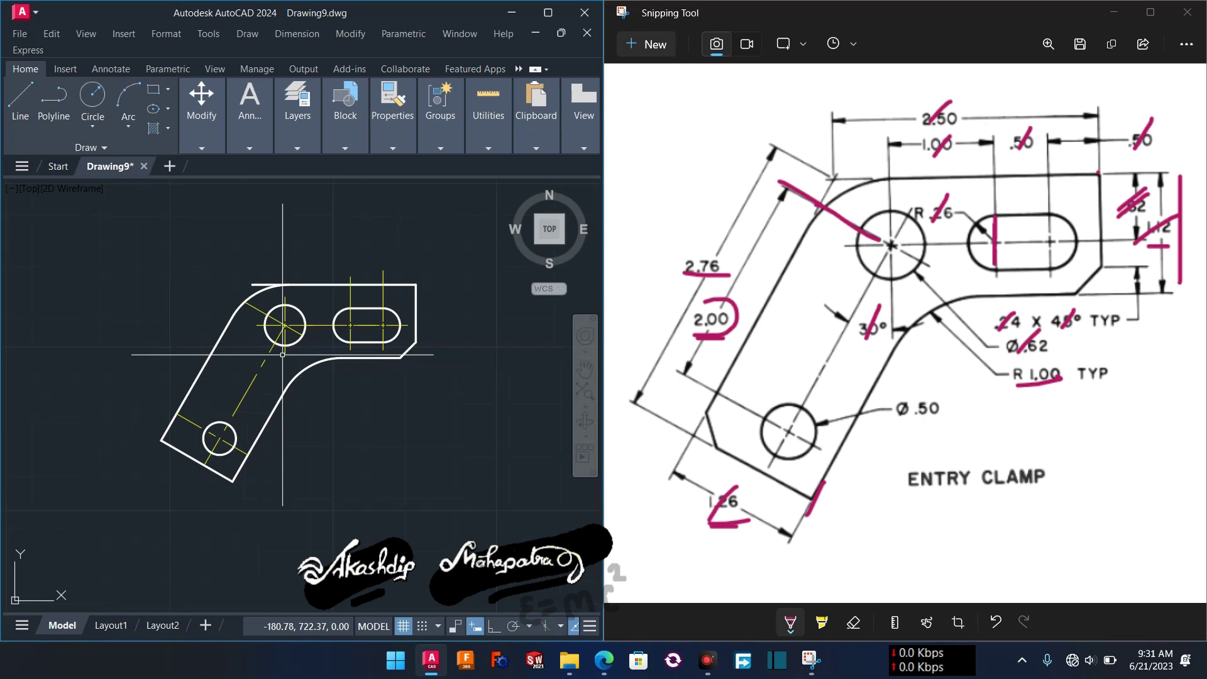
scroll(282, 345, "up", 2)
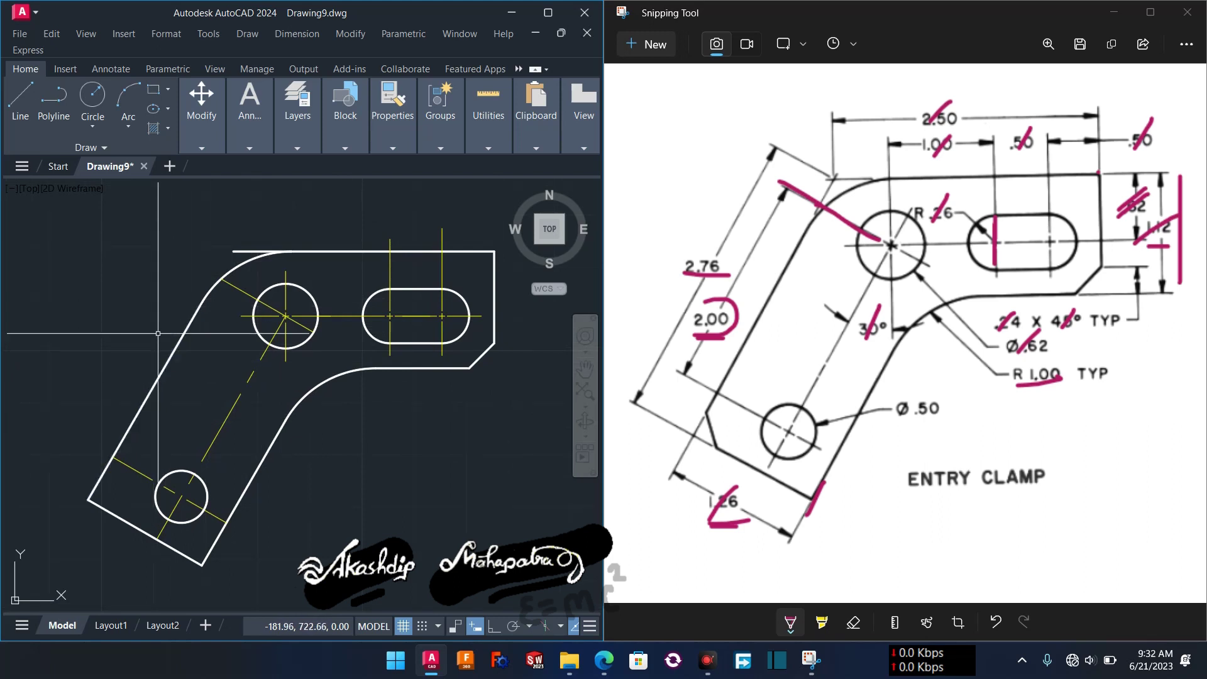
Set the current object colour to cyan.
left_click(384, 147)
left_click(450, 164)
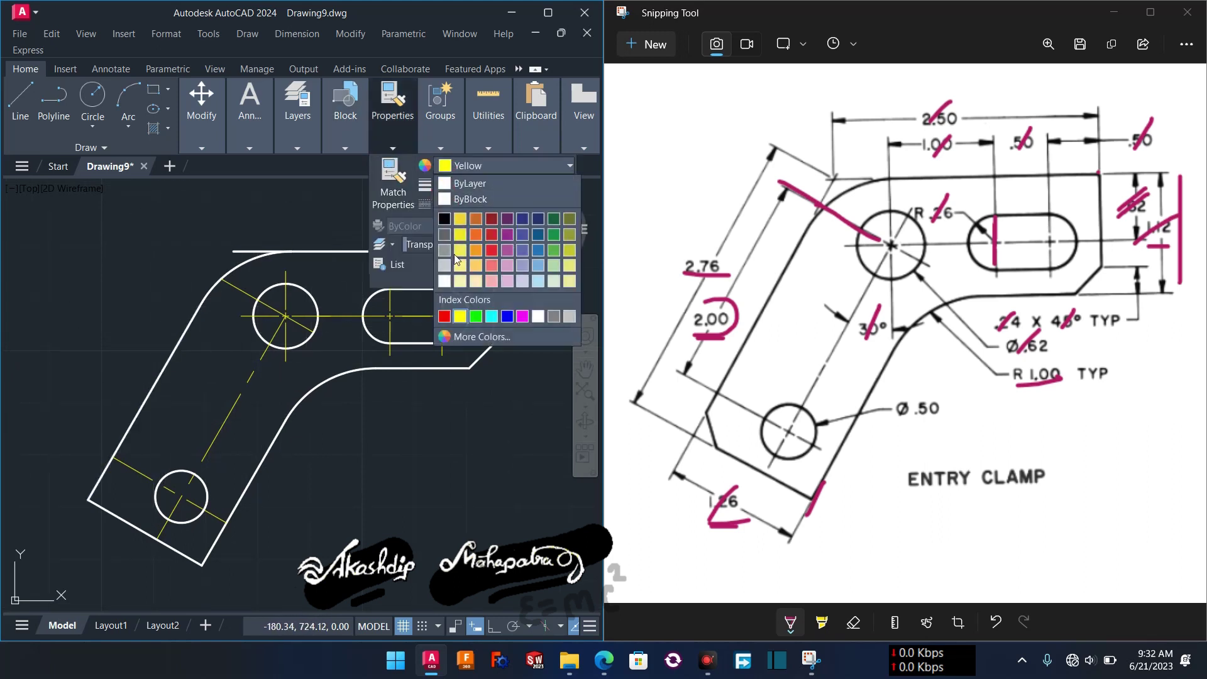
left_click(492, 318)
Compare the size of the entry clamp with the dimensioned drawings placed beside it.
scroll(310, 256, "down", 5)
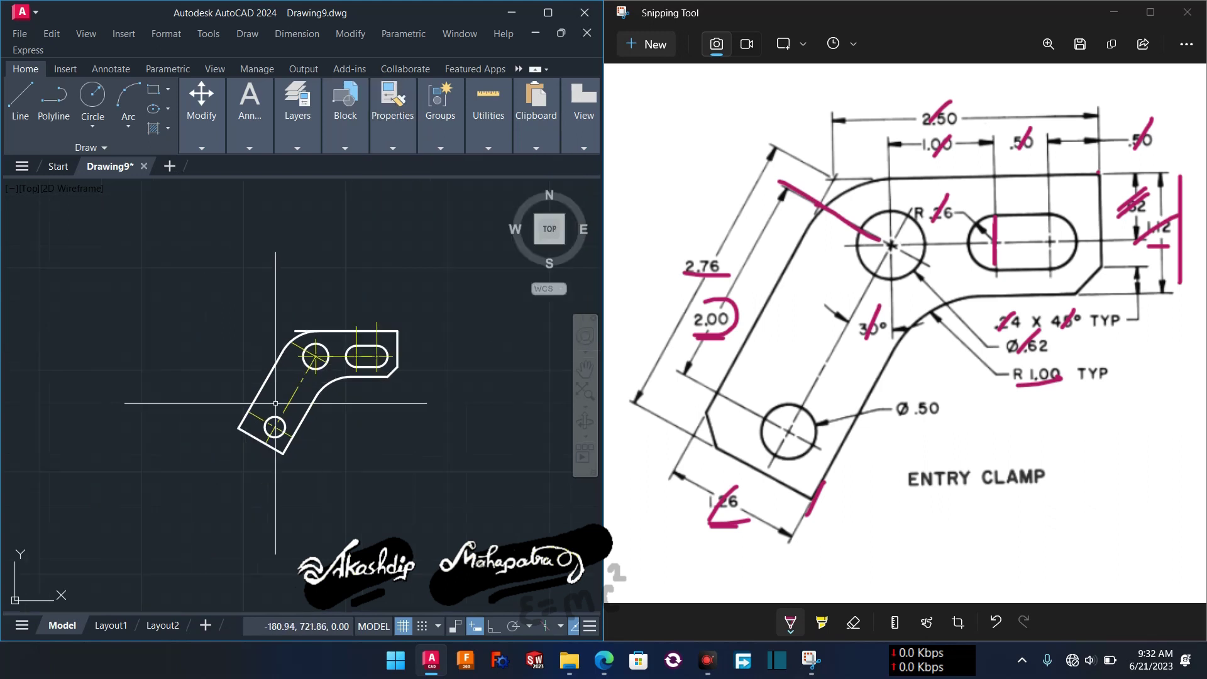
scroll(216, 404, "up", 5)
scroll(329, 439, "down", 4)
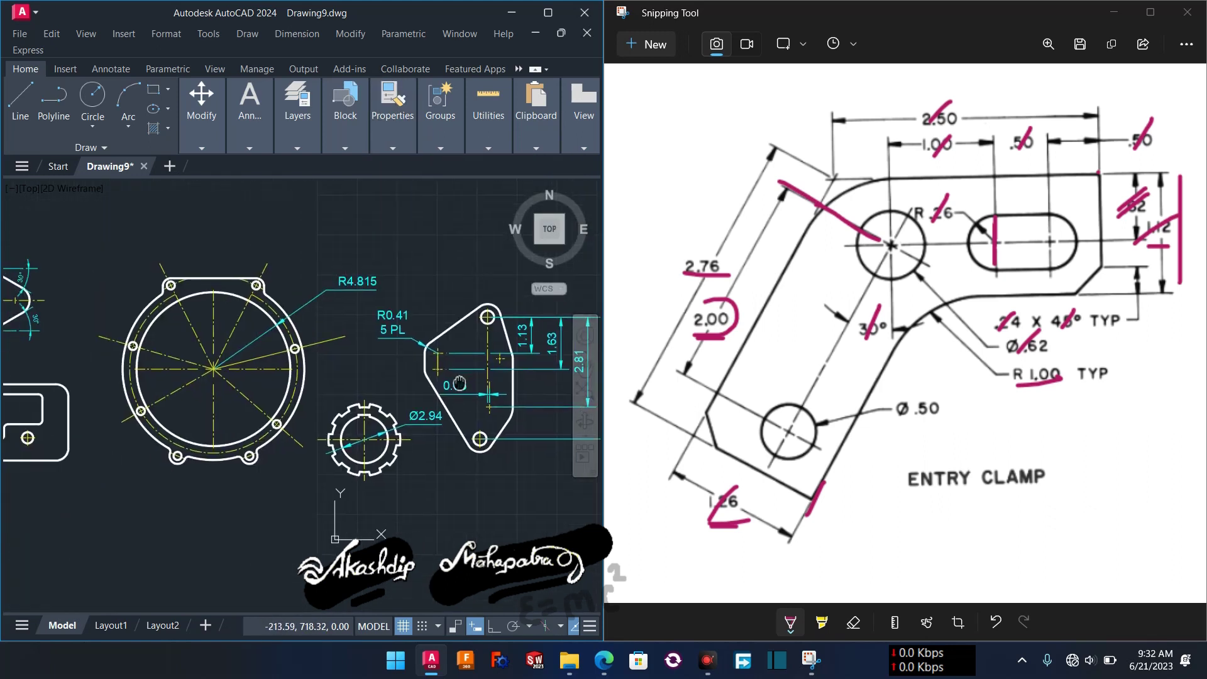
scroll(330, 438, "down", 2)
mouse_move(458, 377)
middle_mouse_down()
mouse_move(404, 342)
mouse_move(341, 328)
middle_mouse_up()
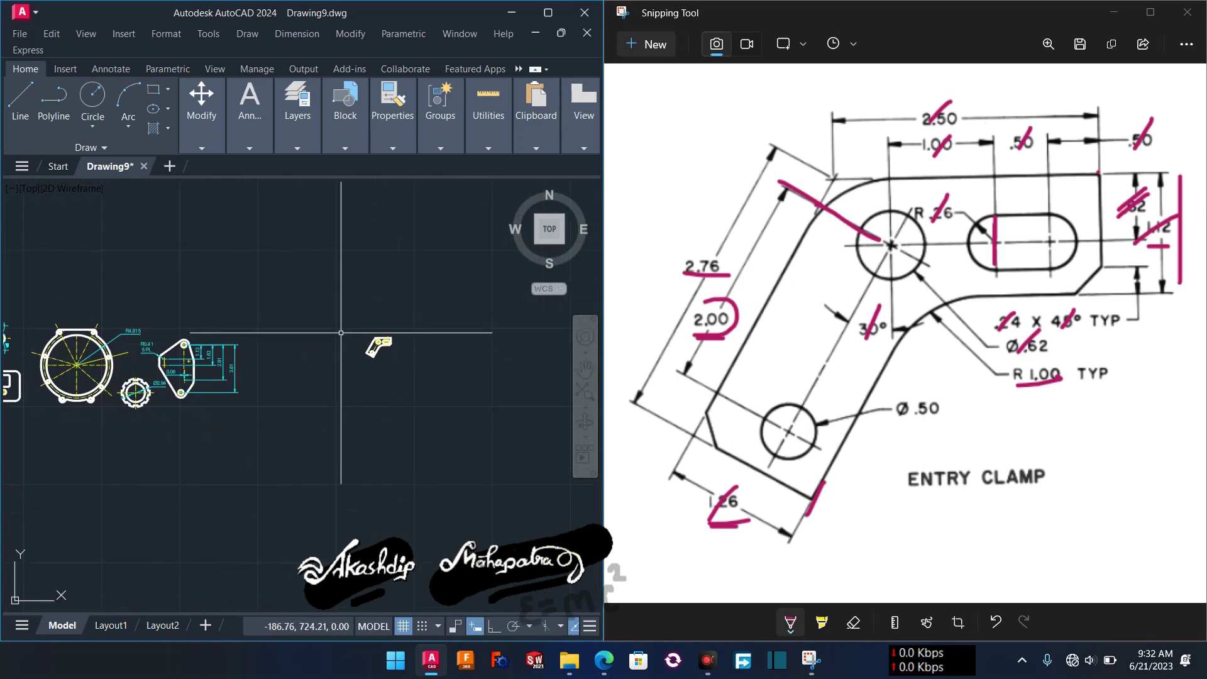
left_click(141, 304)
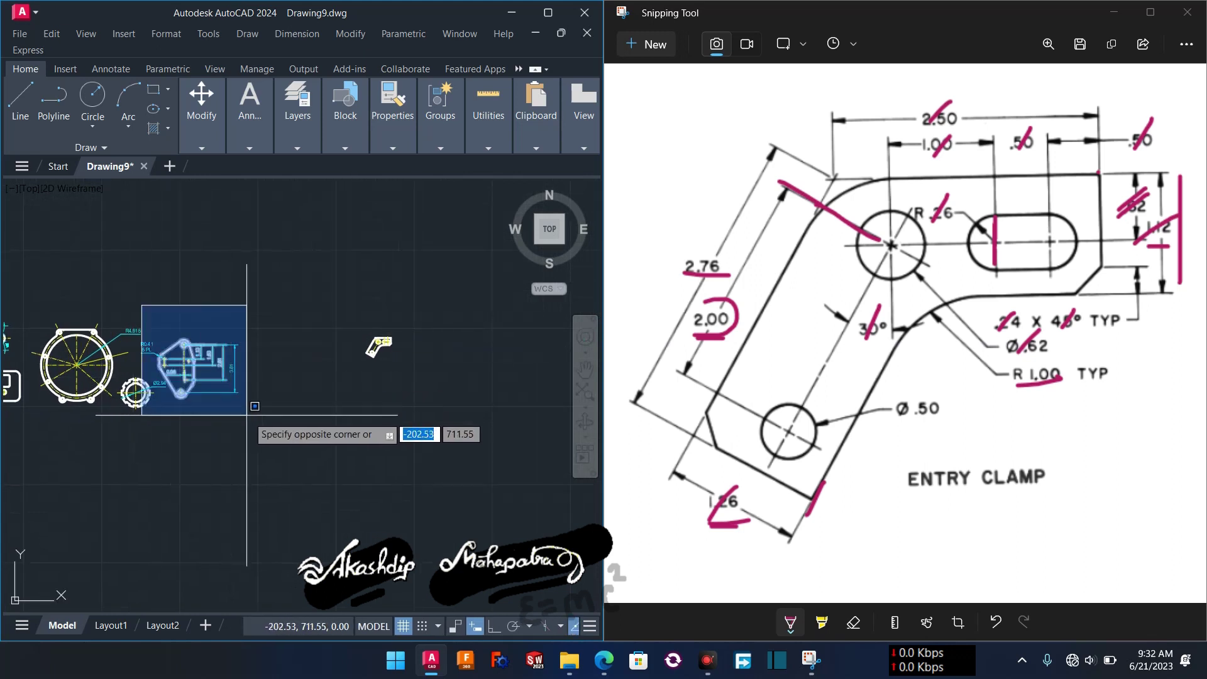
left_click(249, 416)
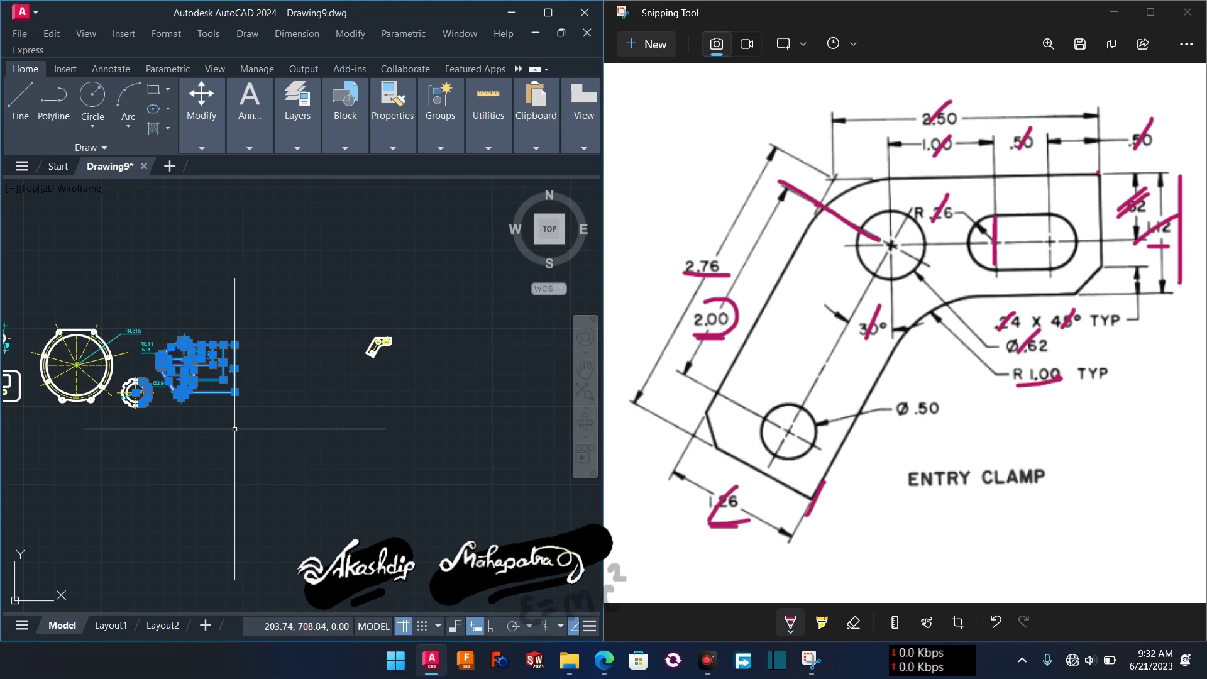
key("Escape")
left_click(158, 319)
left_click(228, 423)
key("Escape")
left_click(357, 324)
left_click(393, 373)
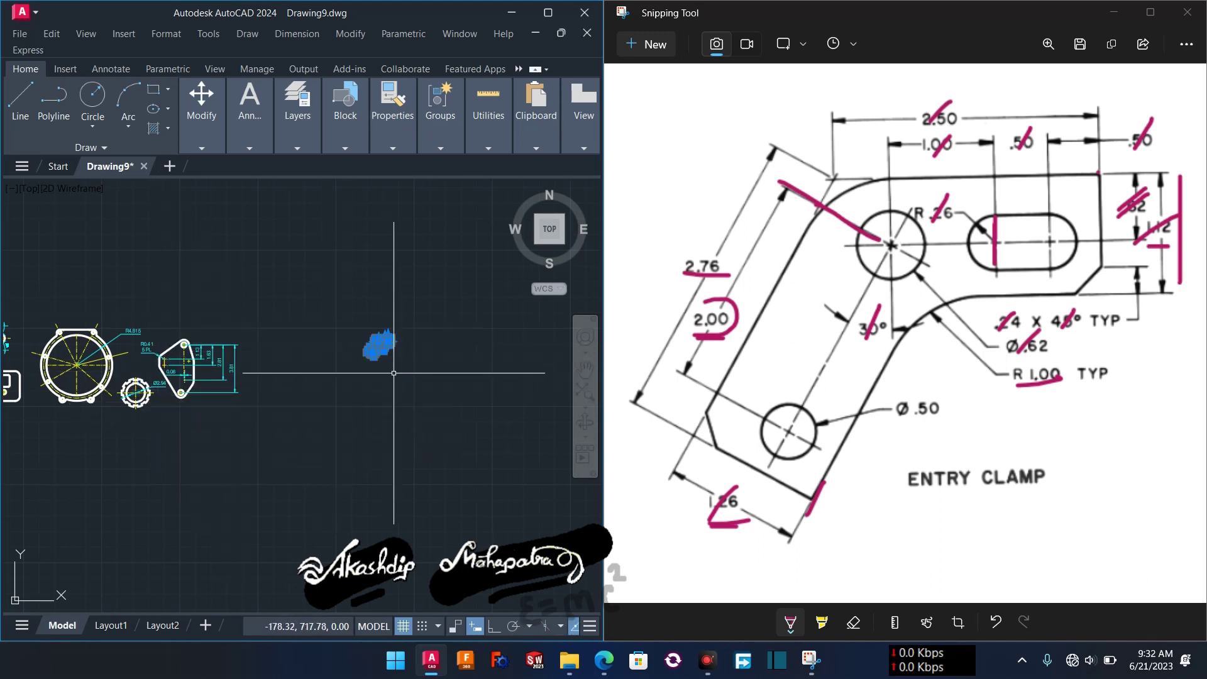
key("Escape")
left_click(42, 317)
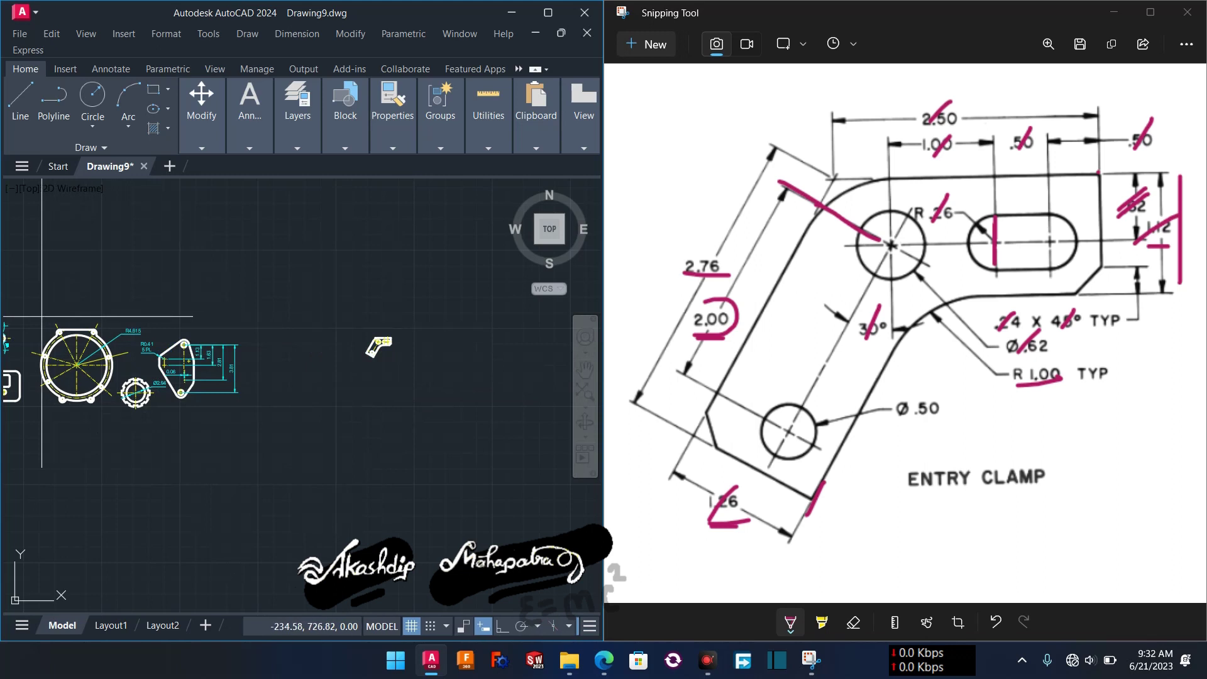
left_click(251, 433)
key("Escape")
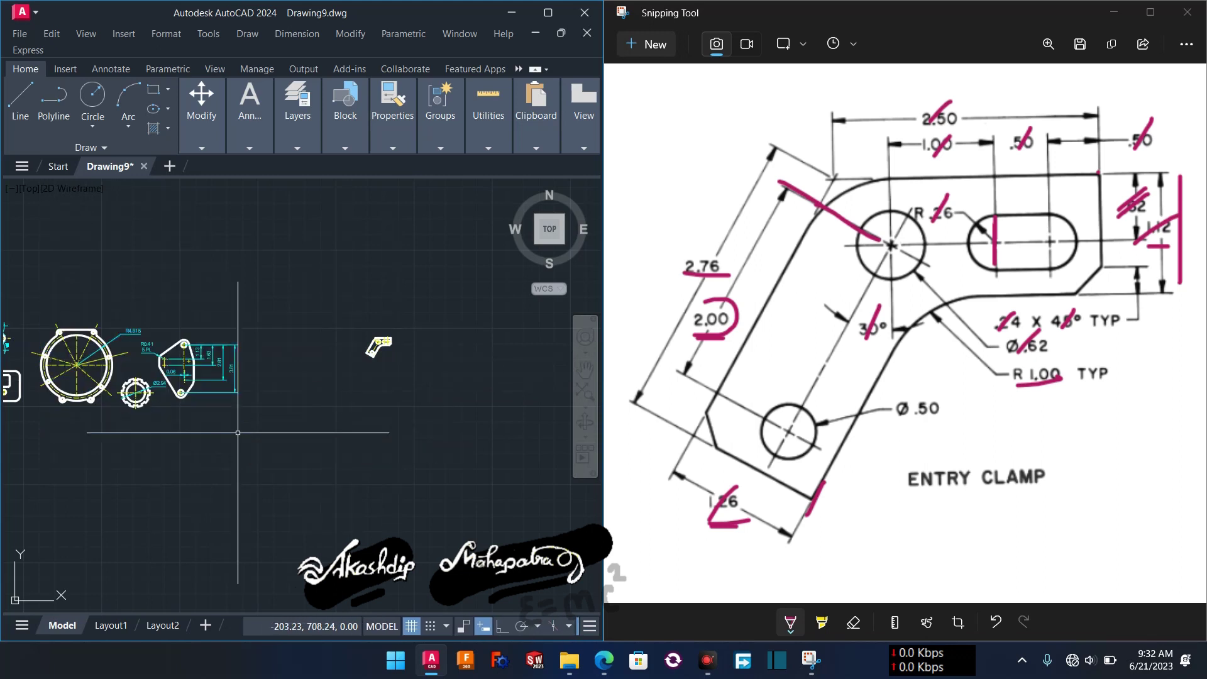
Examine the dimensions on the neighbouring plate drawing and their size relative to the clamp.
scroll(217, 399, "up", 5)
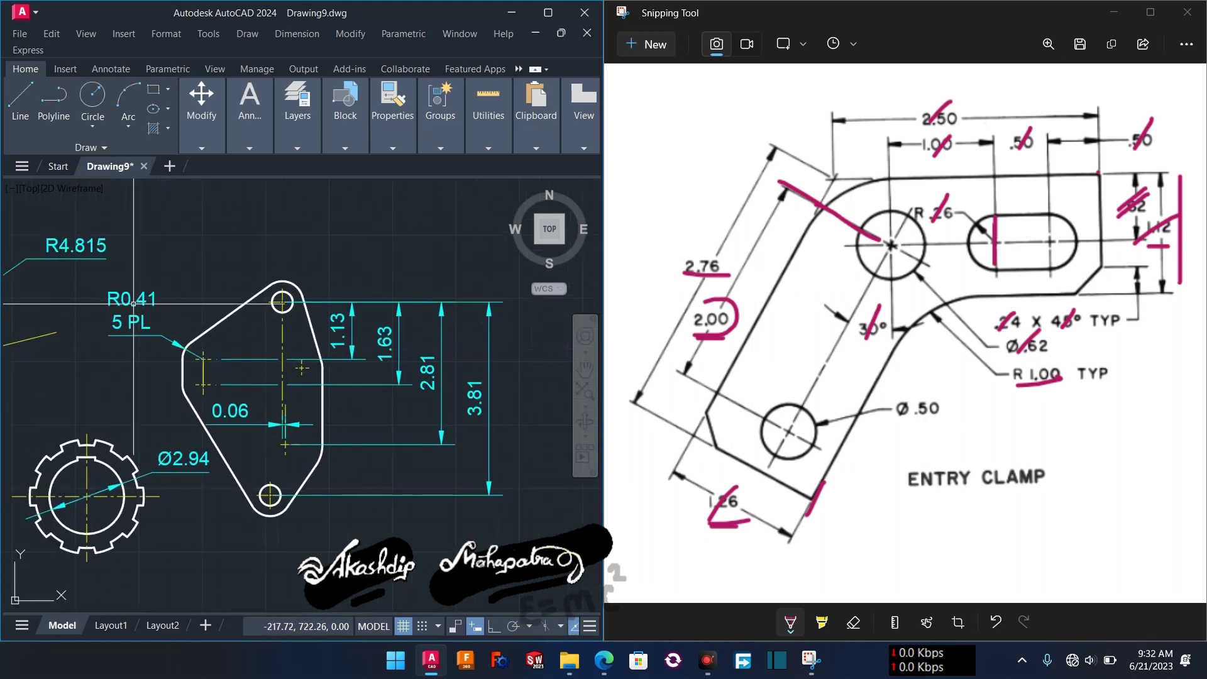
left_click(126, 229)
left_click(480, 593)
key("Escape")
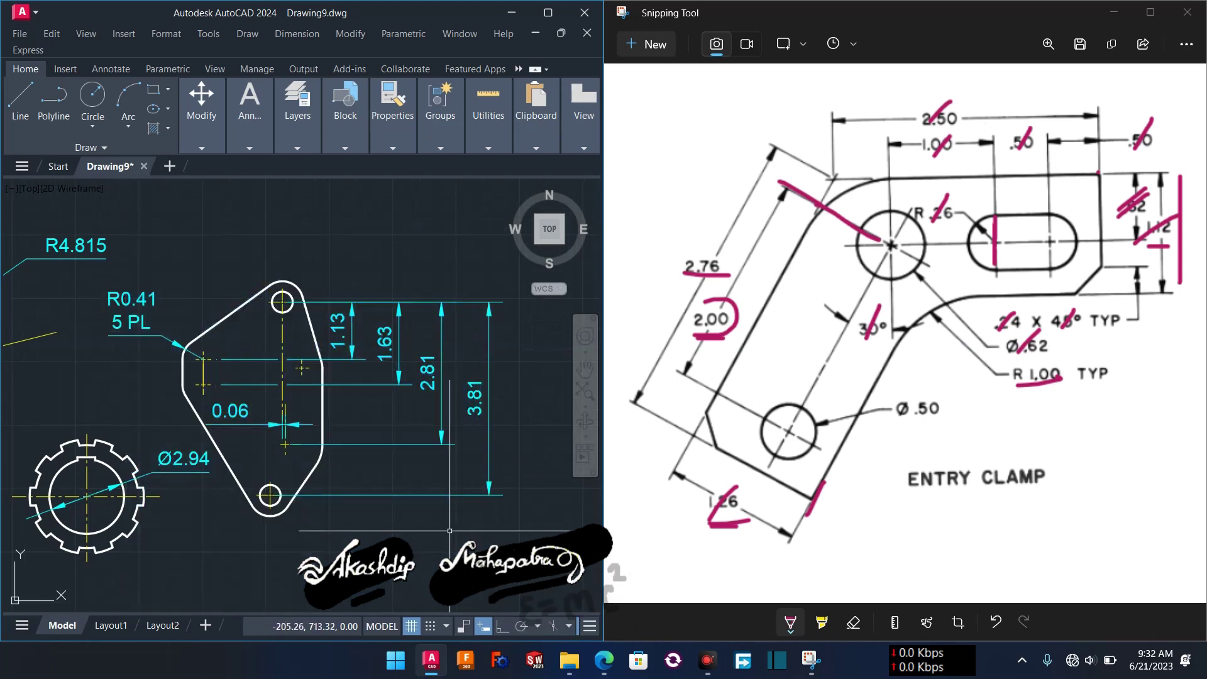
scroll(449, 530, "down", 3)
middle_click_drag(449, 530, 208, 486)
left_click(101, 372)
left_click(219, 519)
key("Escape")
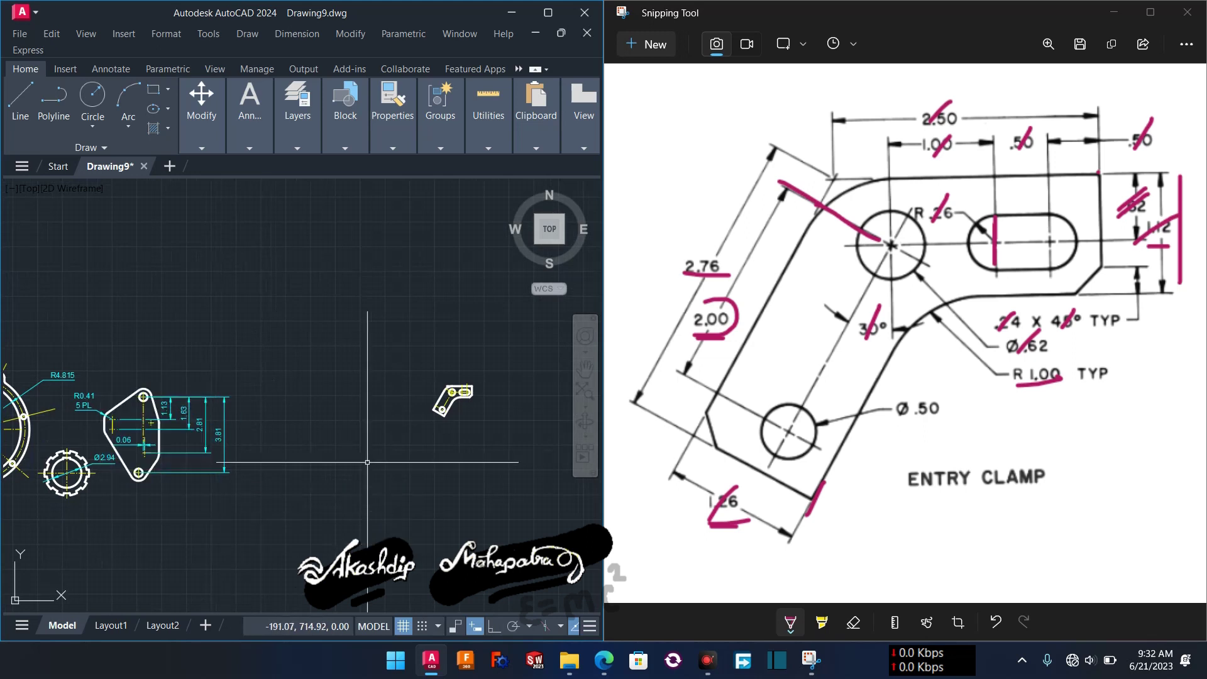
Add an aligned dimension between the centres of the two round holes, placed outside the slanted arm's left edge.
scroll(203, 445, "up", 3)
middle_click_drag(202, 445, 217, 466)
scroll(217, 465, "up", 3)
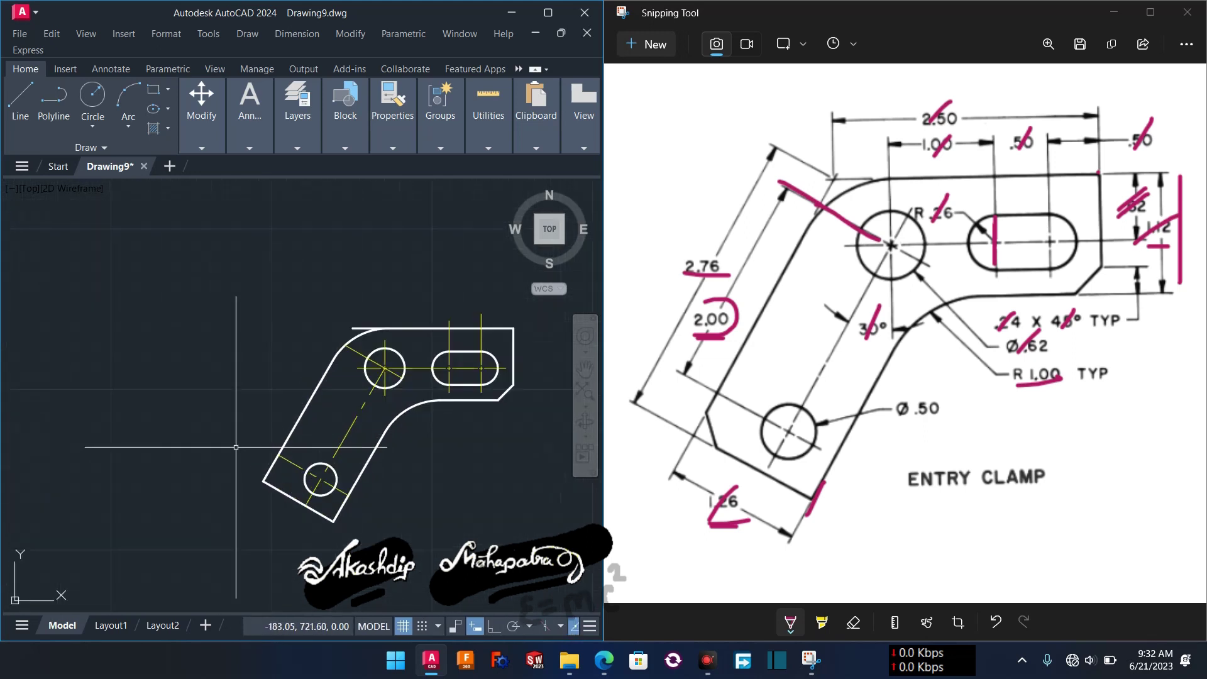
scroll(263, 381, "up", 2)
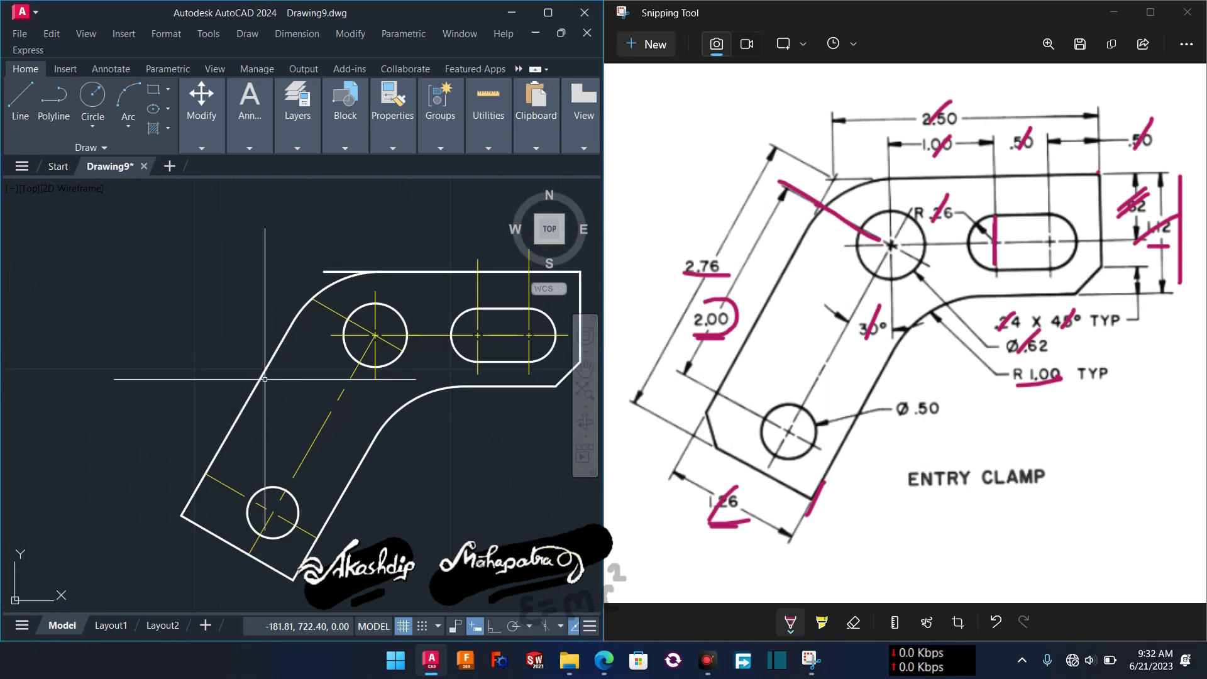
left_click(401, 146)
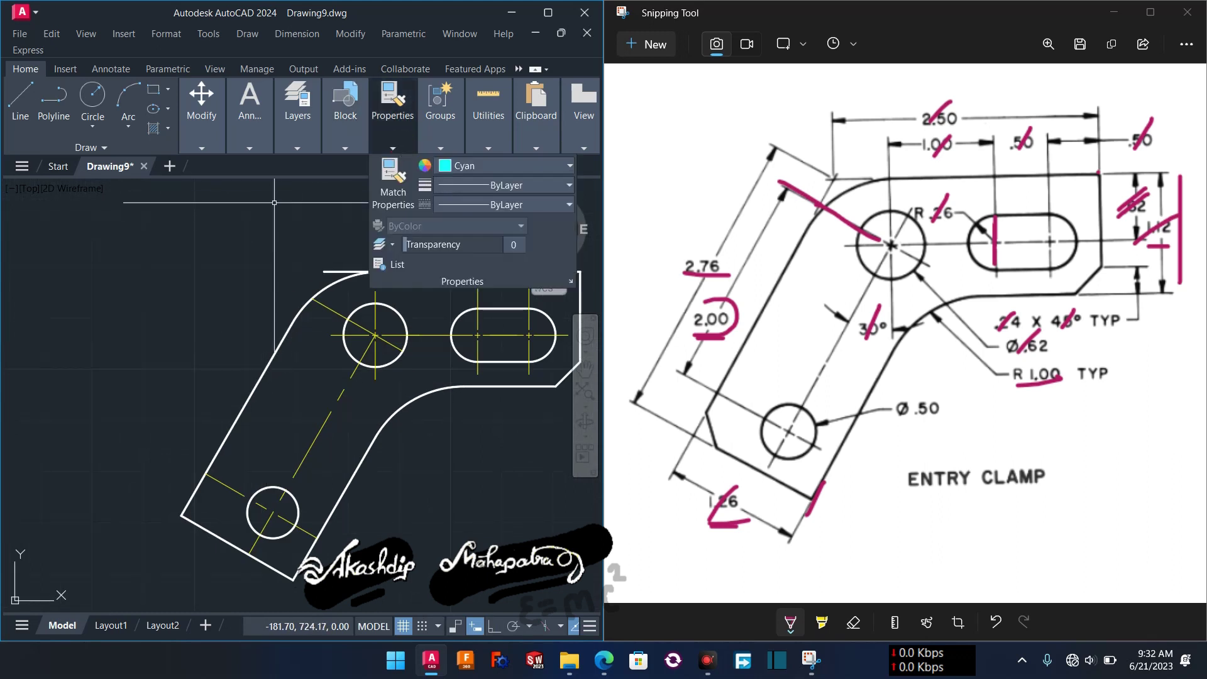
left_click(258, 146)
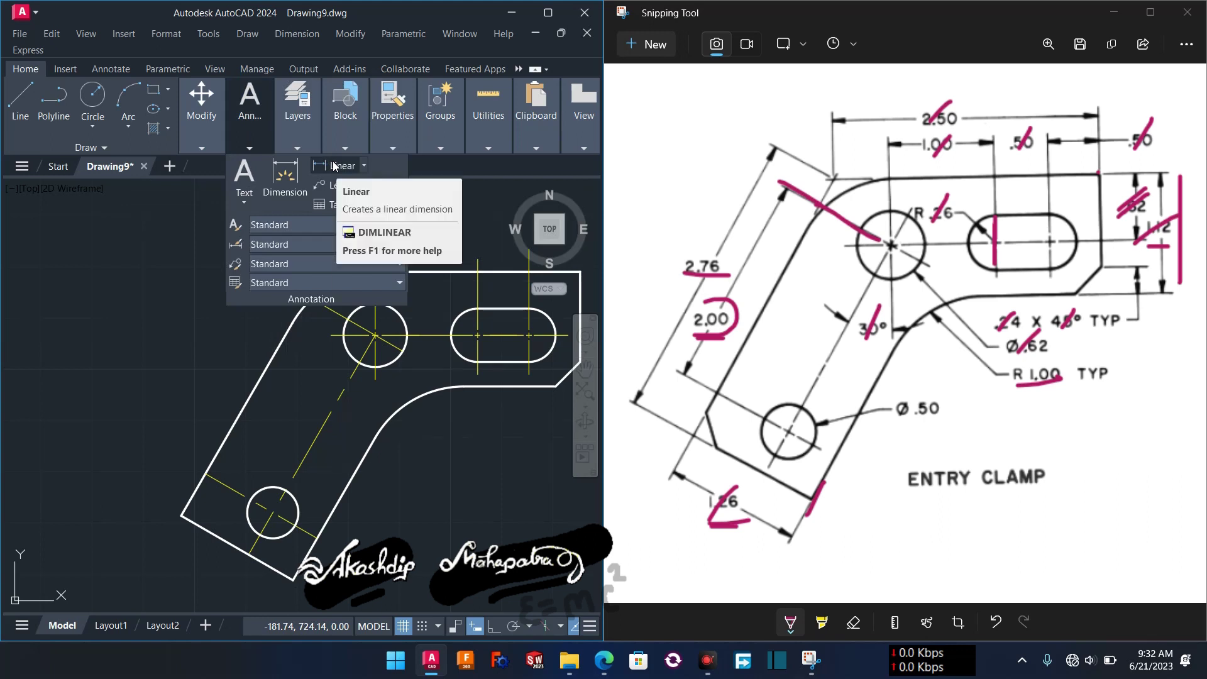
left_click(365, 166)
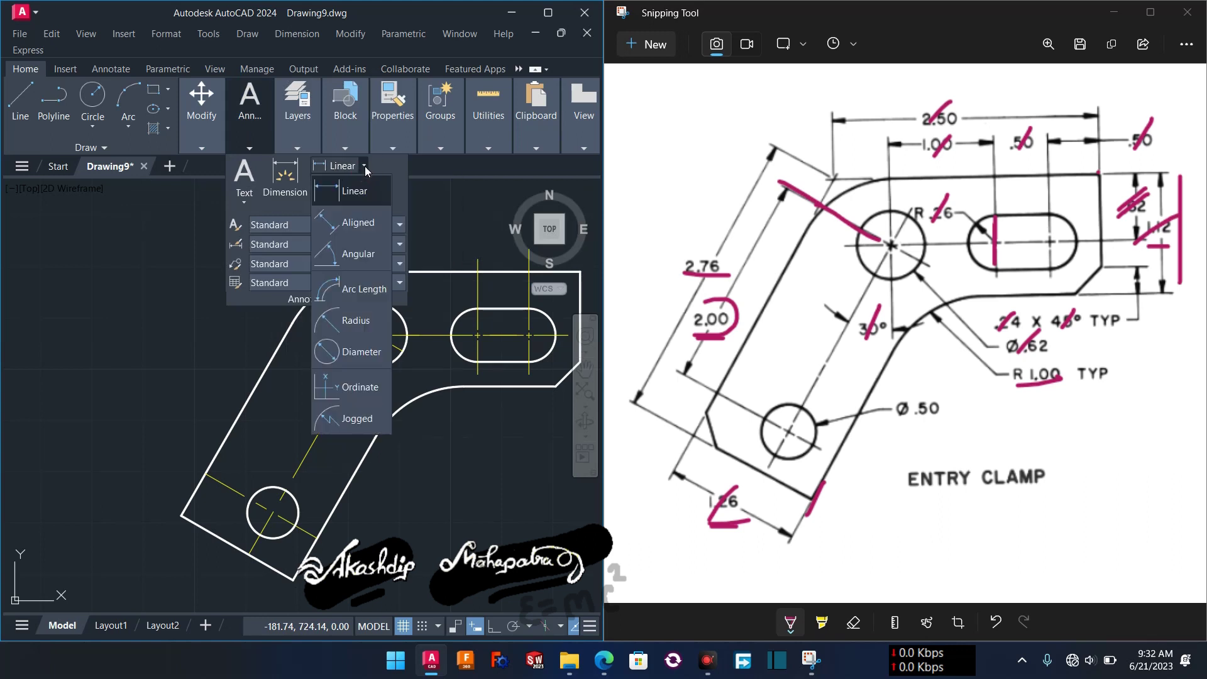
left_click(348, 224)
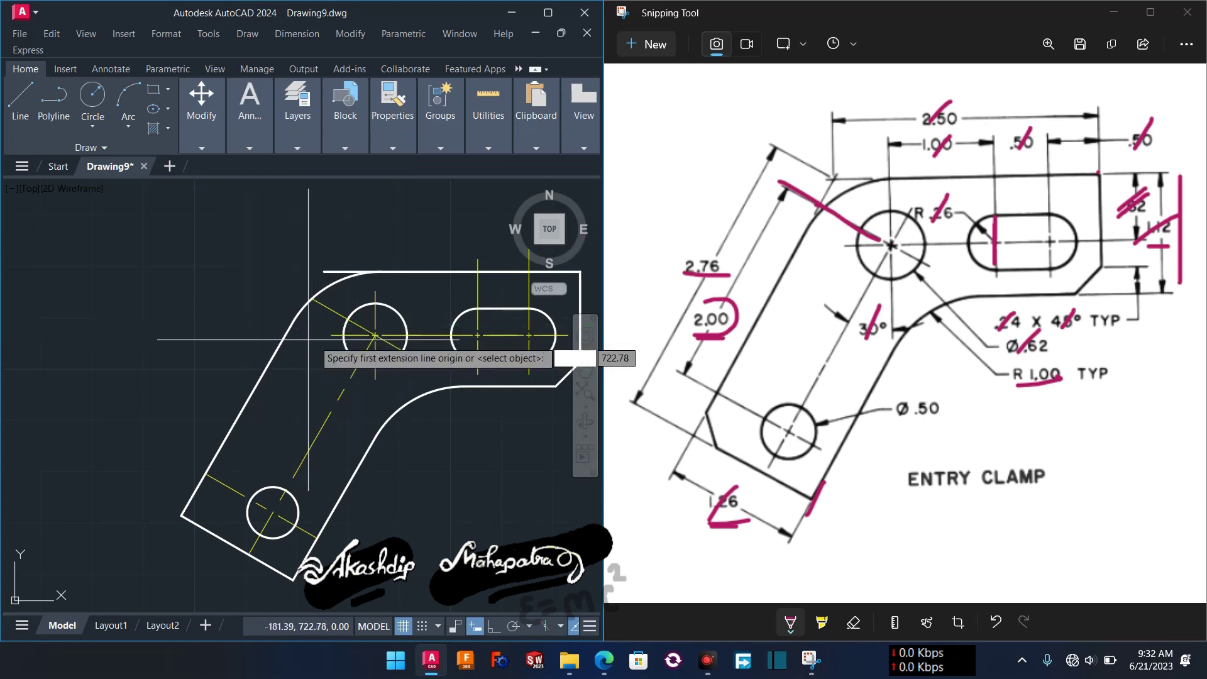
scroll(367, 339, "up", 2)
left_click(381, 330)
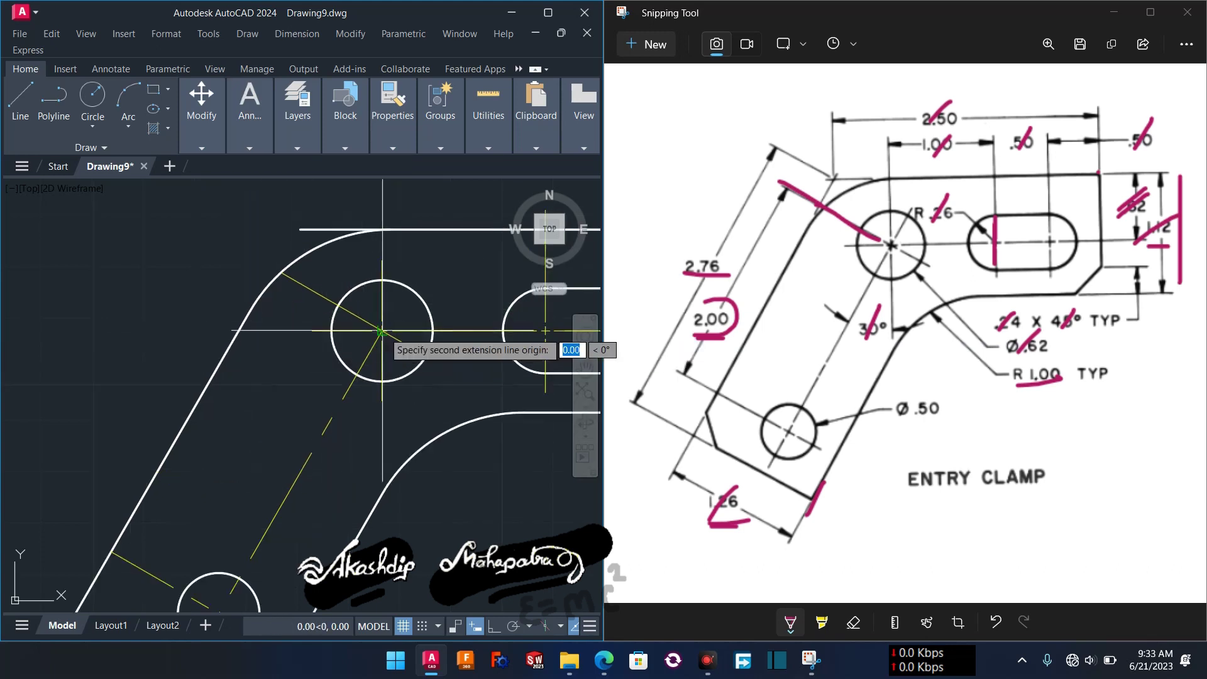
middle_click_drag(254, 380, 305, 235)
middle_click_drag(277, 332, 315, 286)
left_click(301, 429)
scroll(186, 342, "down", 4)
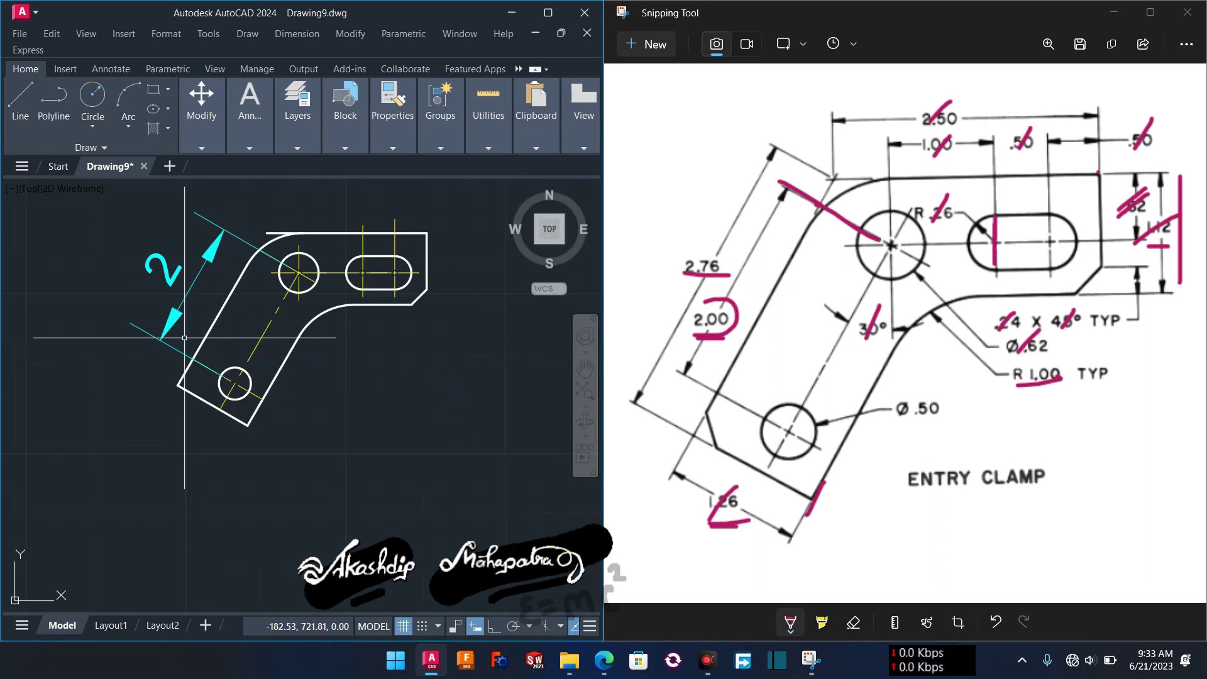
middle_click_drag(216, 450, 271, 498)
left_click(223, 329)
Compare the text and arrow size of the new hole-spacing dimension with the dimensions on the neighbouring plate drawing.
scroll(225, 405, "down", 2)
left_click(182, 316)
left_click(365, 447)
key("Escape")
middle_click_drag(101, 475, 276, 481)
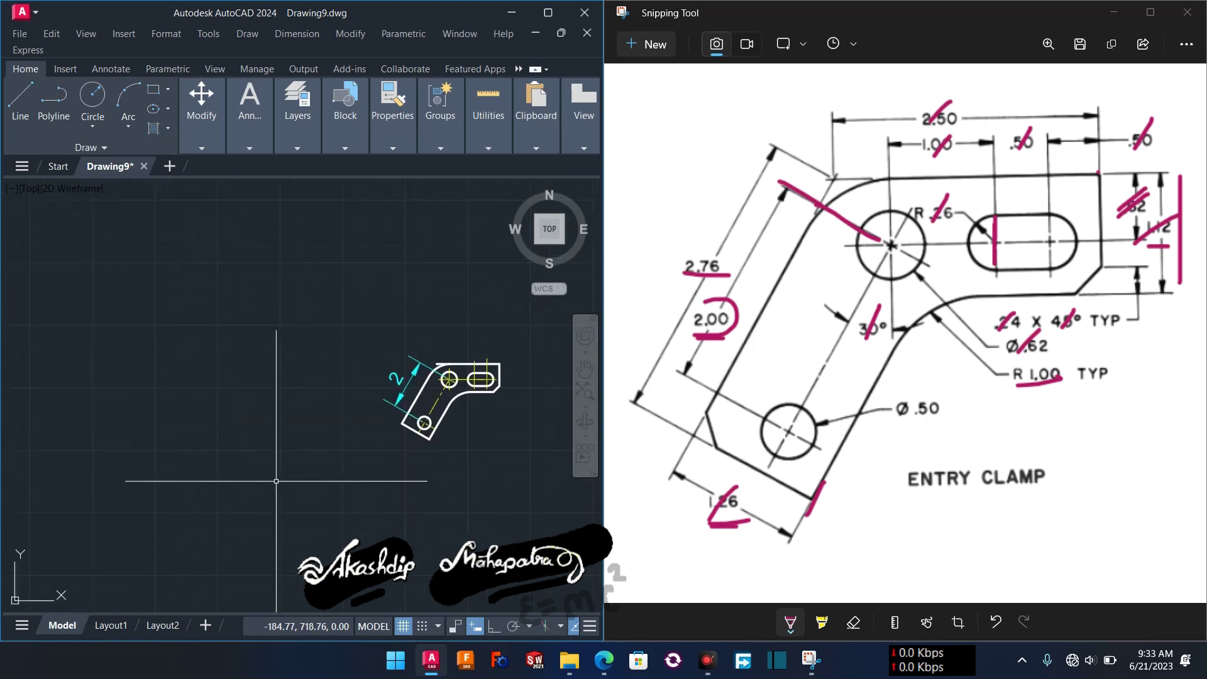
scroll(276, 482, "down", 4)
middle_click_drag(184, 478, 319, 468)
left_click(119, 416)
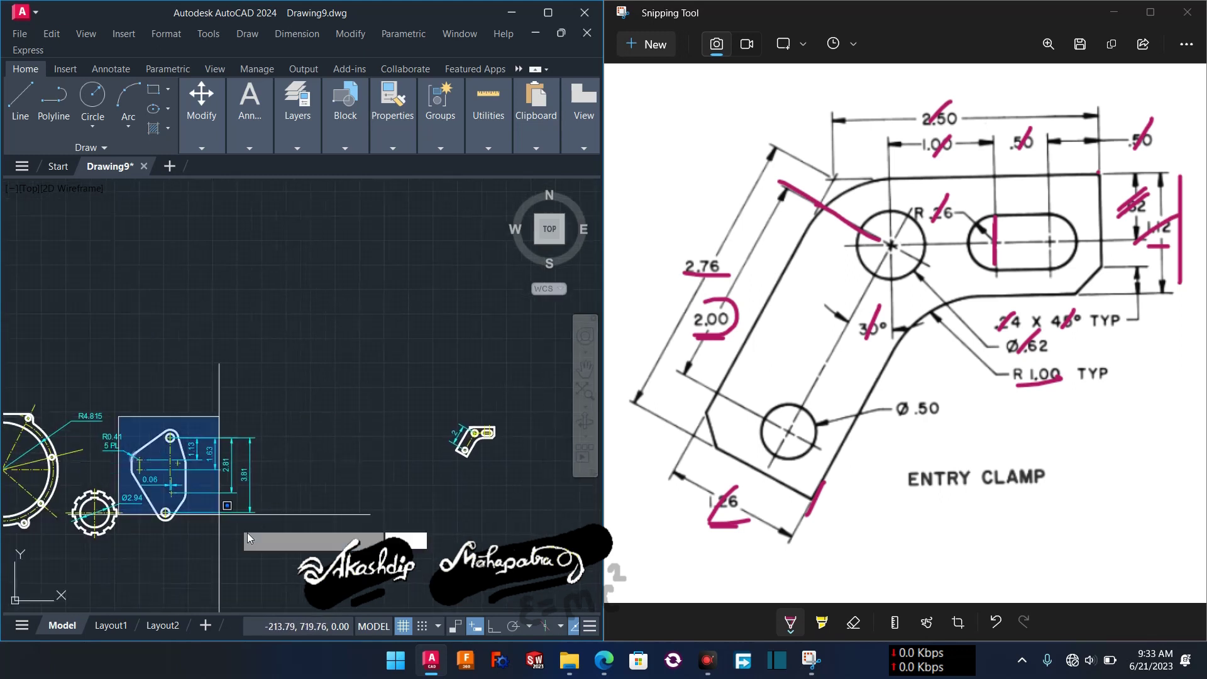
key("Escape")
scroll(412, 512, "up", 4)
middle_click_drag(411, 511, 149, 563)
scroll(217, 432, "up", 4)
middle_click_drag(216, 433, 109, 540)
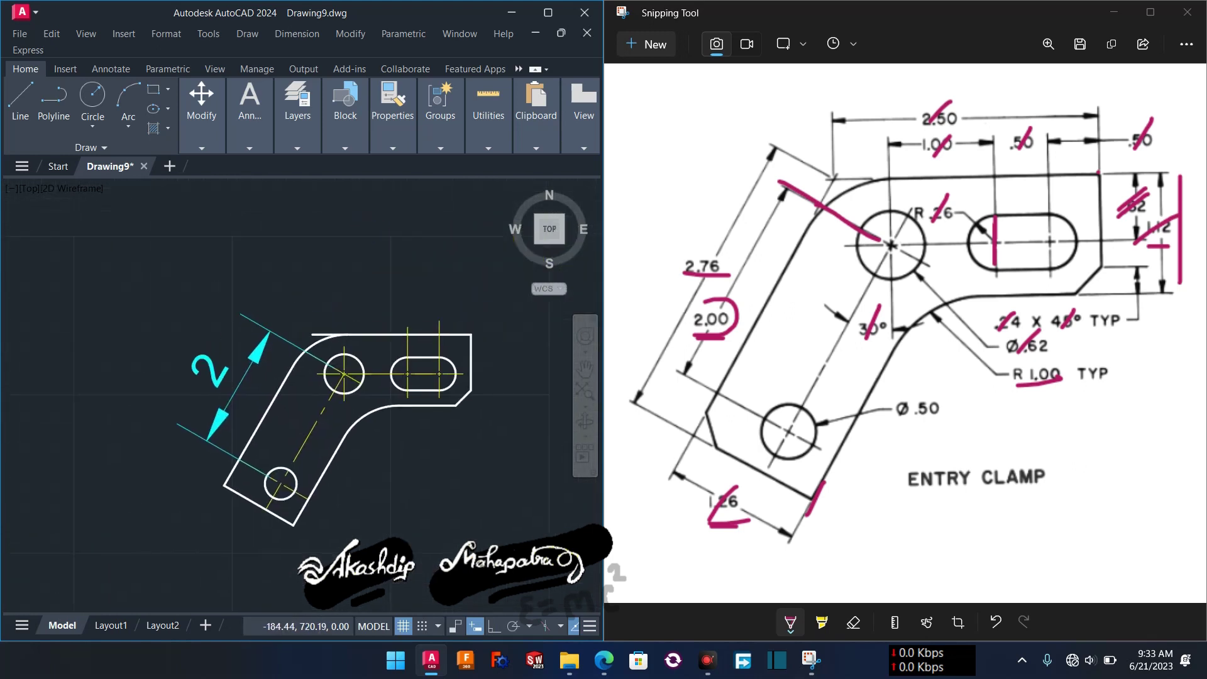
scroll(200, 414, "up", 2)
scroll(201, 414, "down", 2)
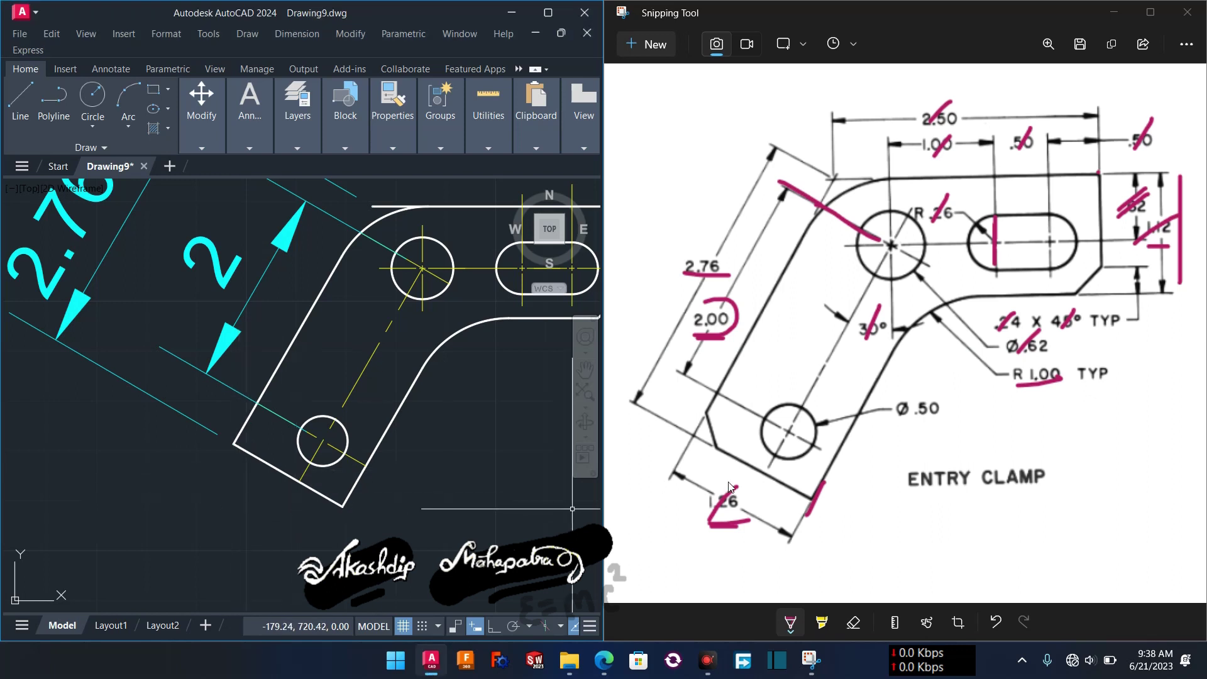
Switch to Snipping Tool and mark the lower-left chamfer, its construction angles and the 45° callout on the reference image.
left_click(714, 420)
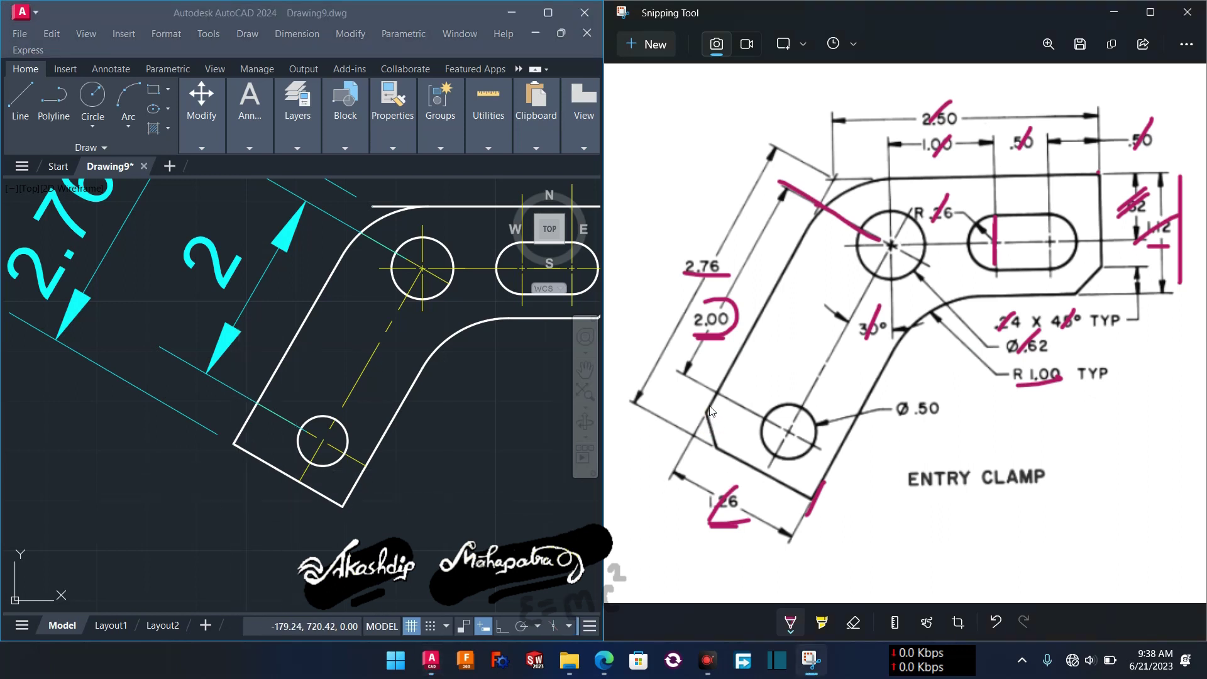
mouse_move(720, 383)
left_mouse_down()
mouse_move(684, 452)
mouse_move(722, 482)
mouse_move(710, 444)
left_mouse_up()
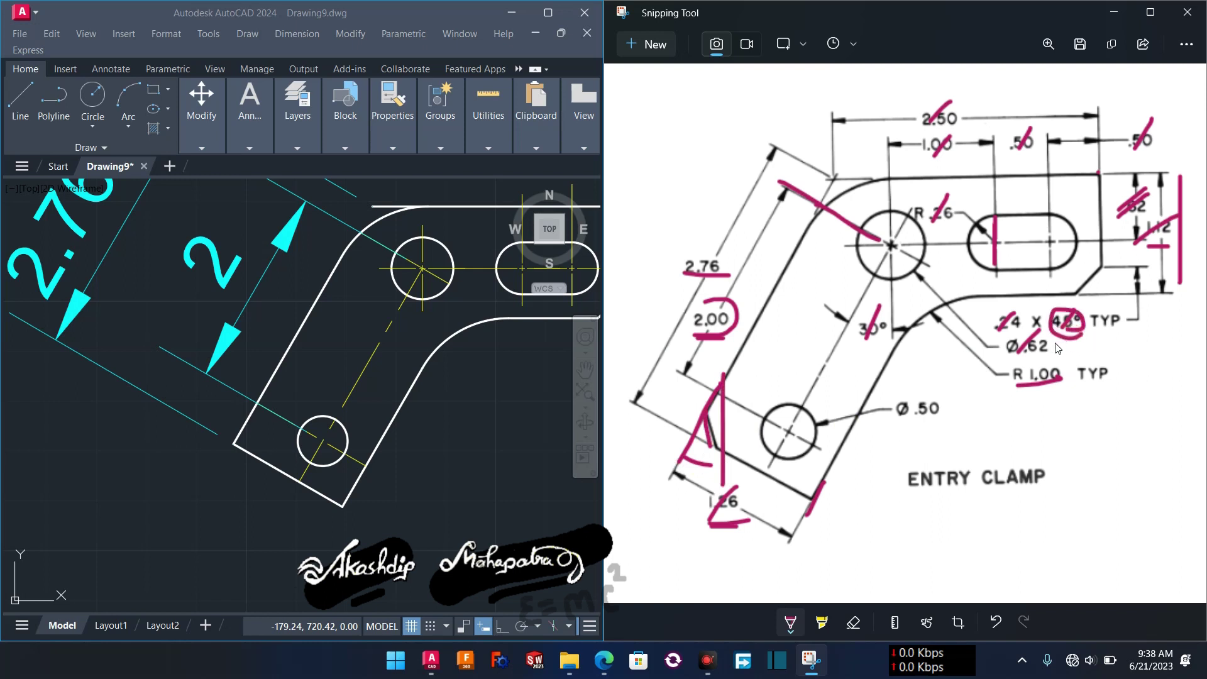
left_click_drag(707, 435, 711, 454)
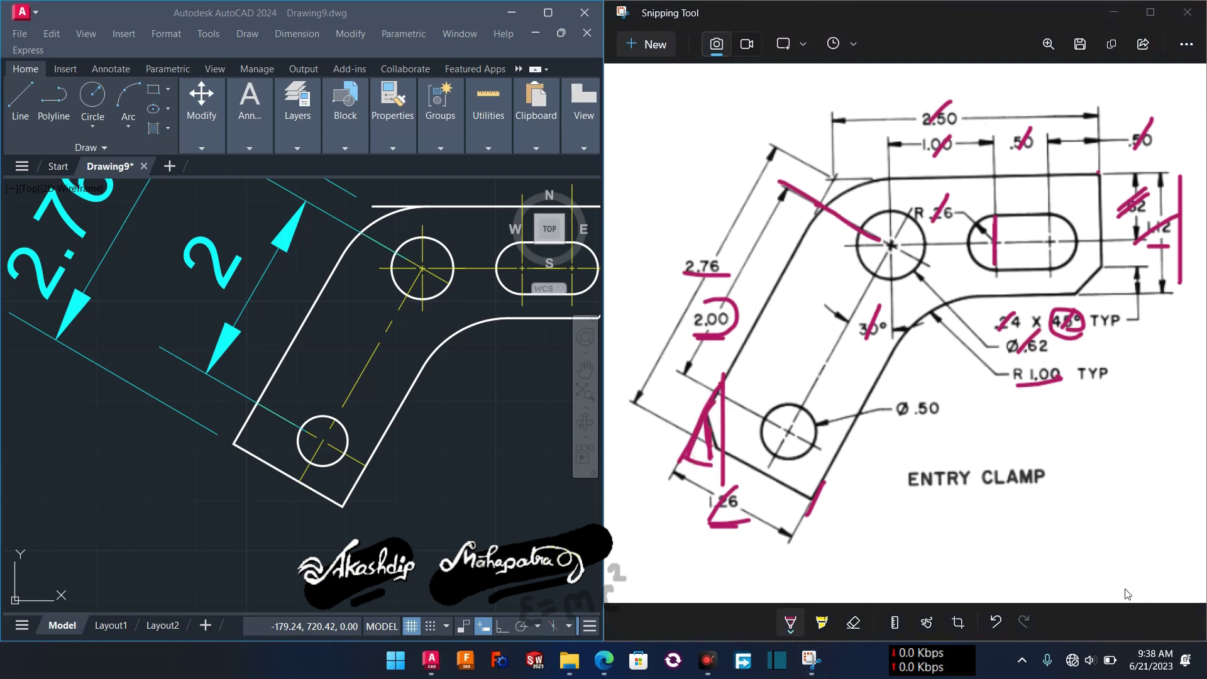
left_click(710, 434)
left_click_drag(736, 506, 746, 548)
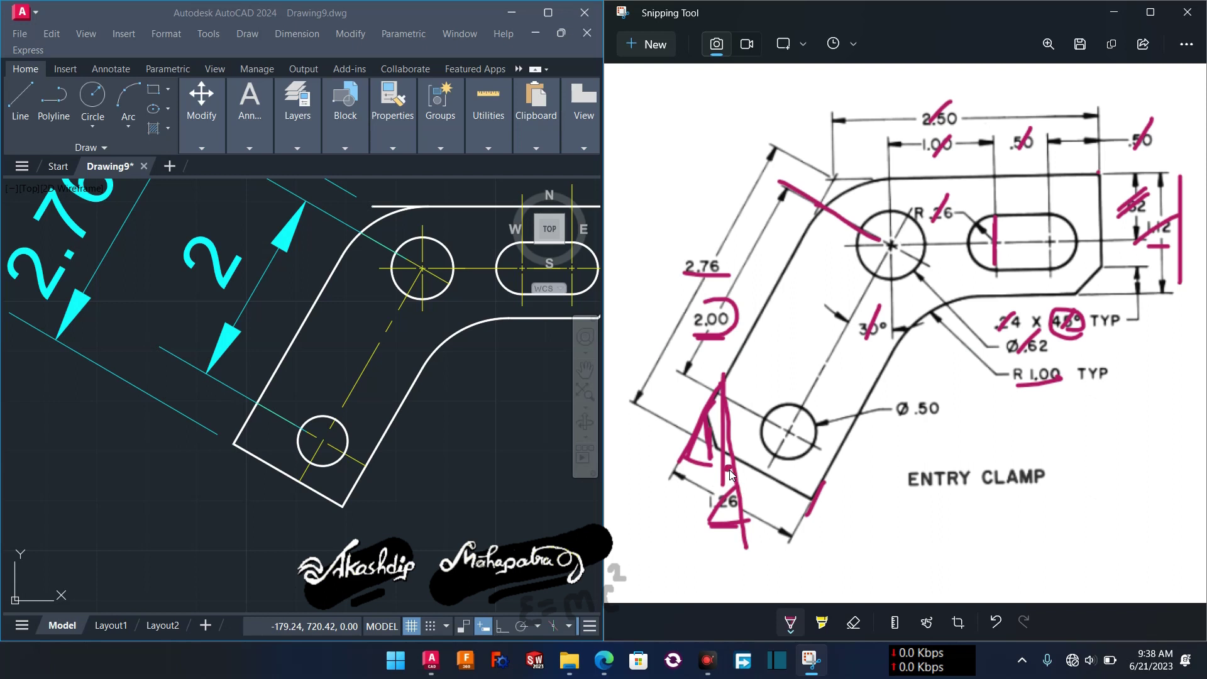
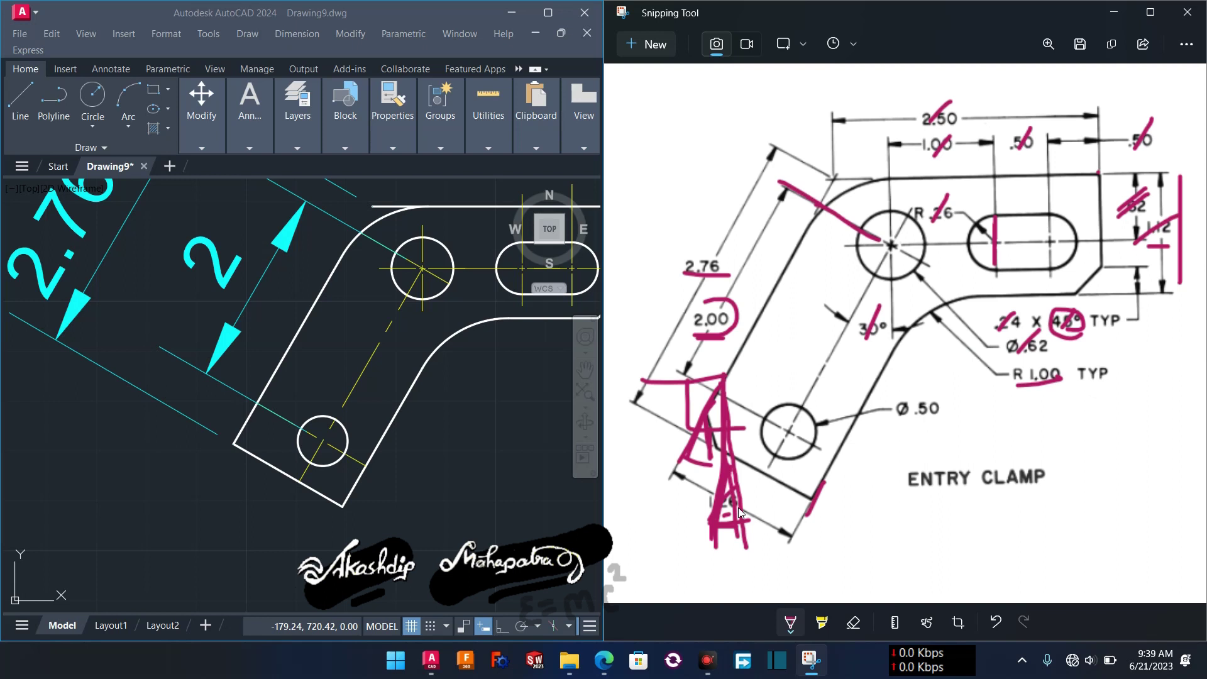
left_click_drag(712, 385, 782, 374)
mouse_move(863, 370)
left_mouse_down()
mouse_move(843, 462)
mouse_move(772, 507)
left_mouse_up()
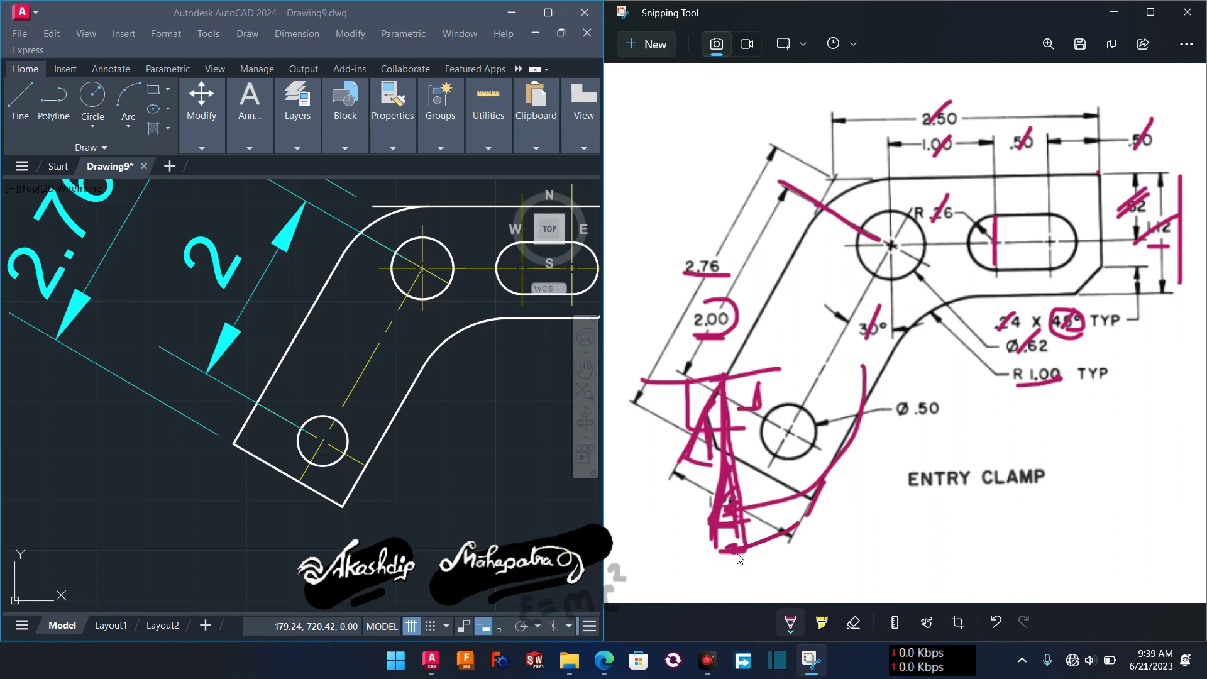
Switch to AutoCAD and, with Ortho on, draw a 0.98 line downward at 95° from where the lower hole's cross centre line meets the left edge.
left_click(314, 480)
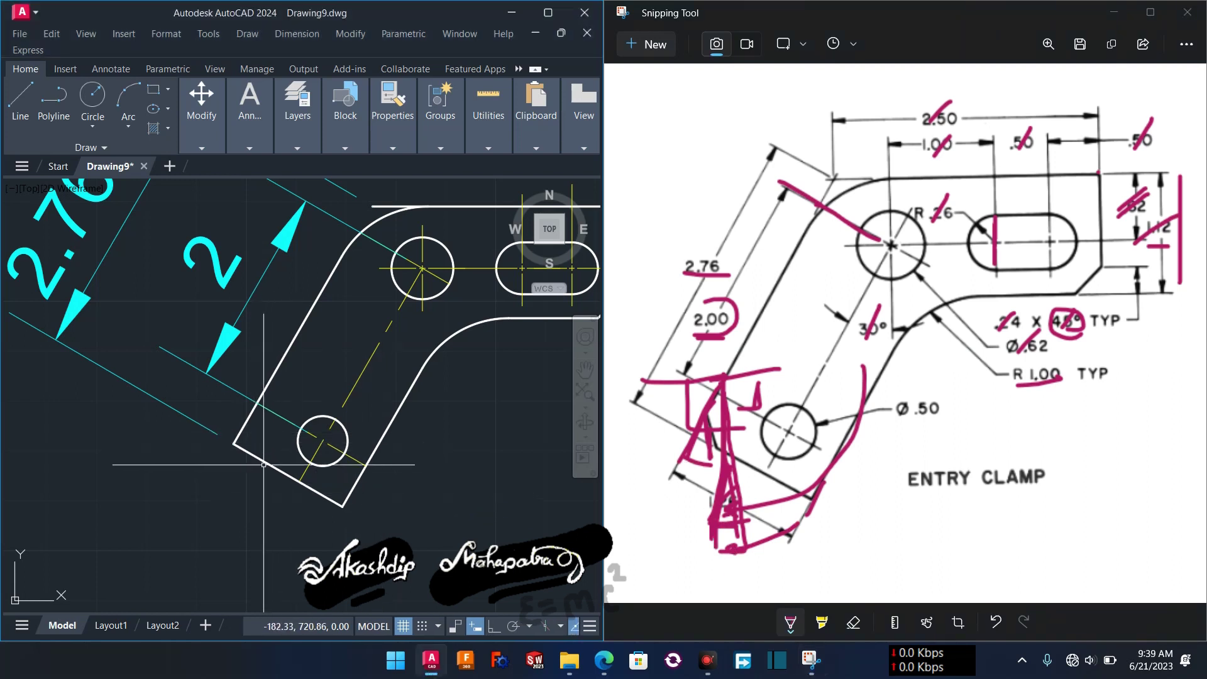
type("l")
key("Return")
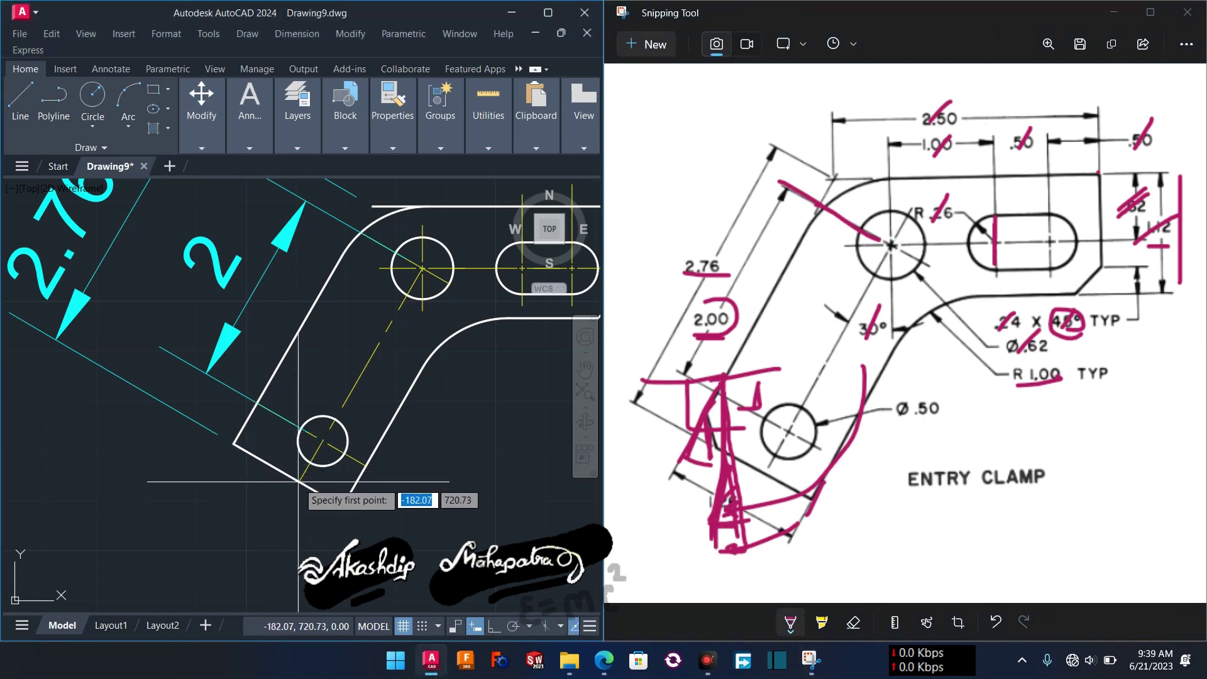
scroll(251, 422, "up", 4)
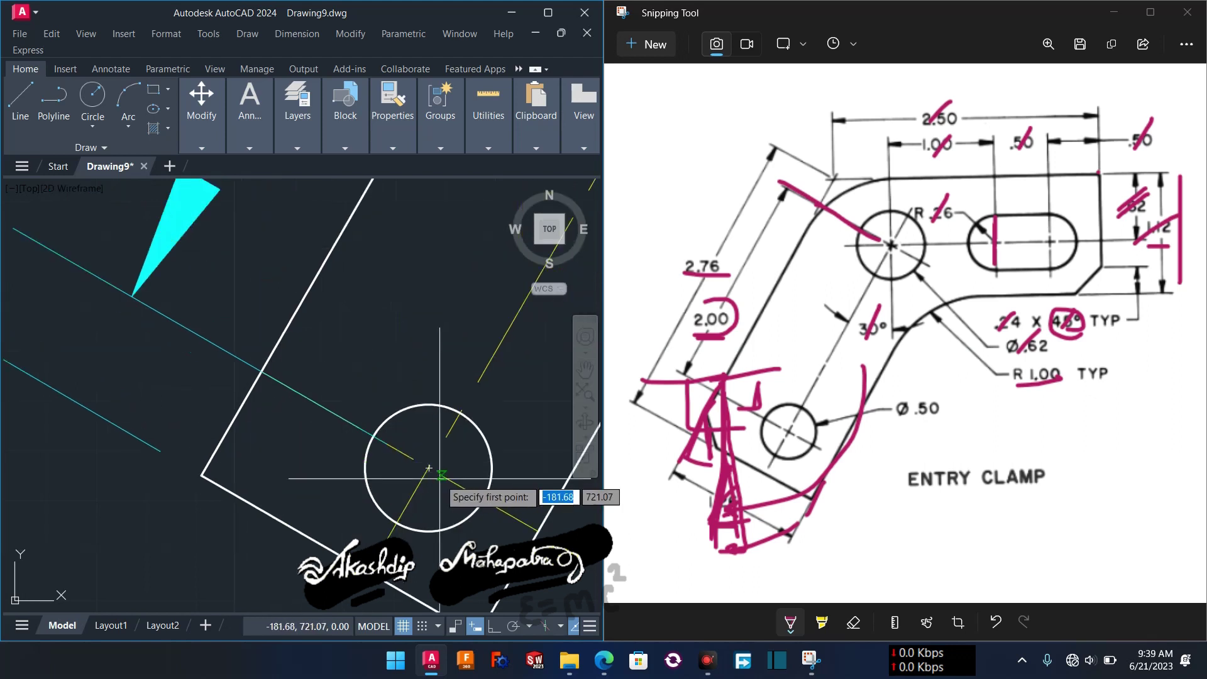
left_click(261, 371)
scroll(276, 464, "down", 4)
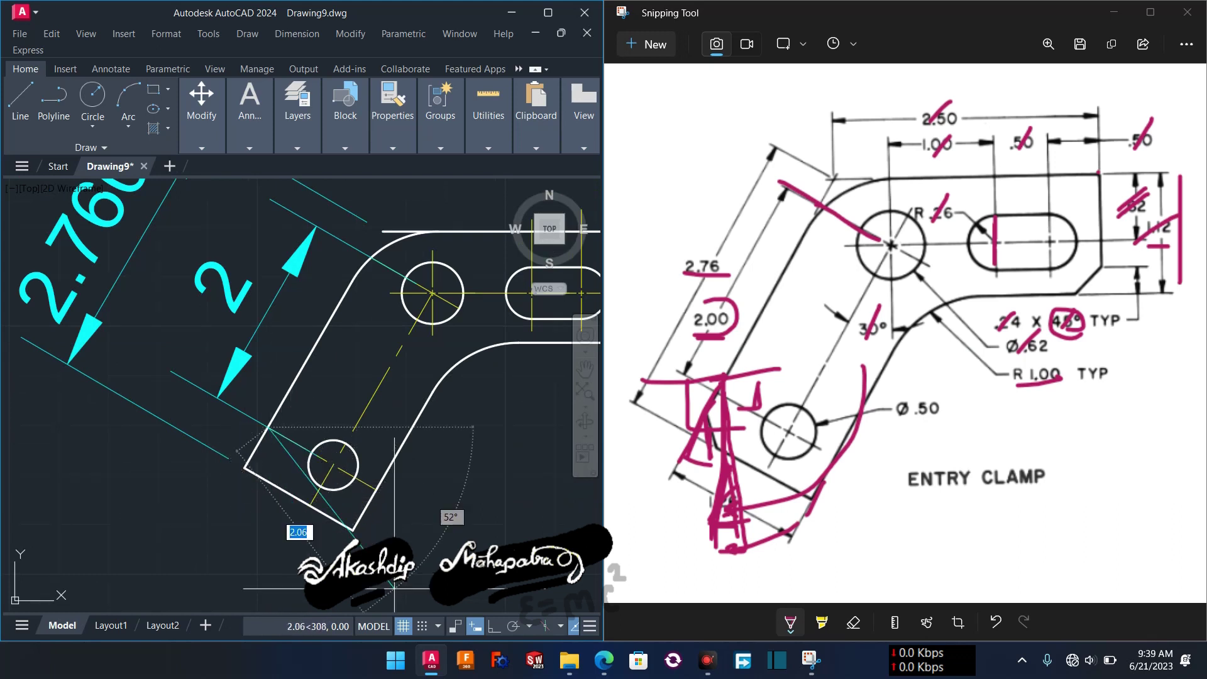
left_click(494, 626)
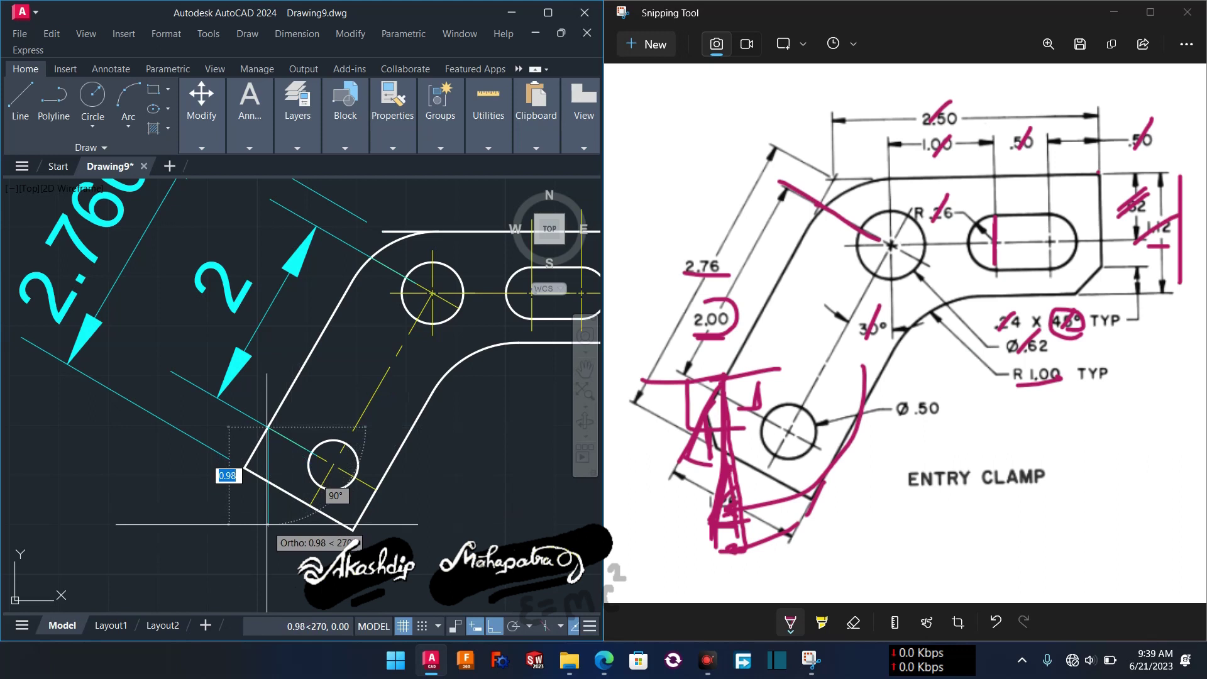
key("Tab")
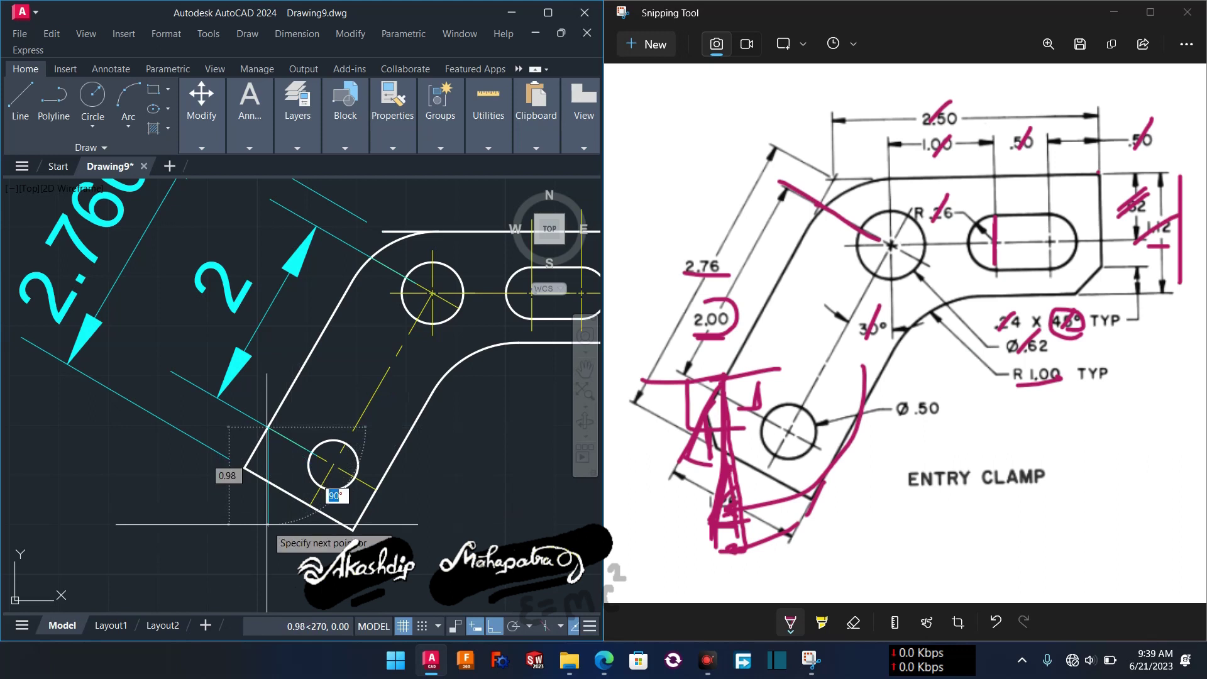
type("95")
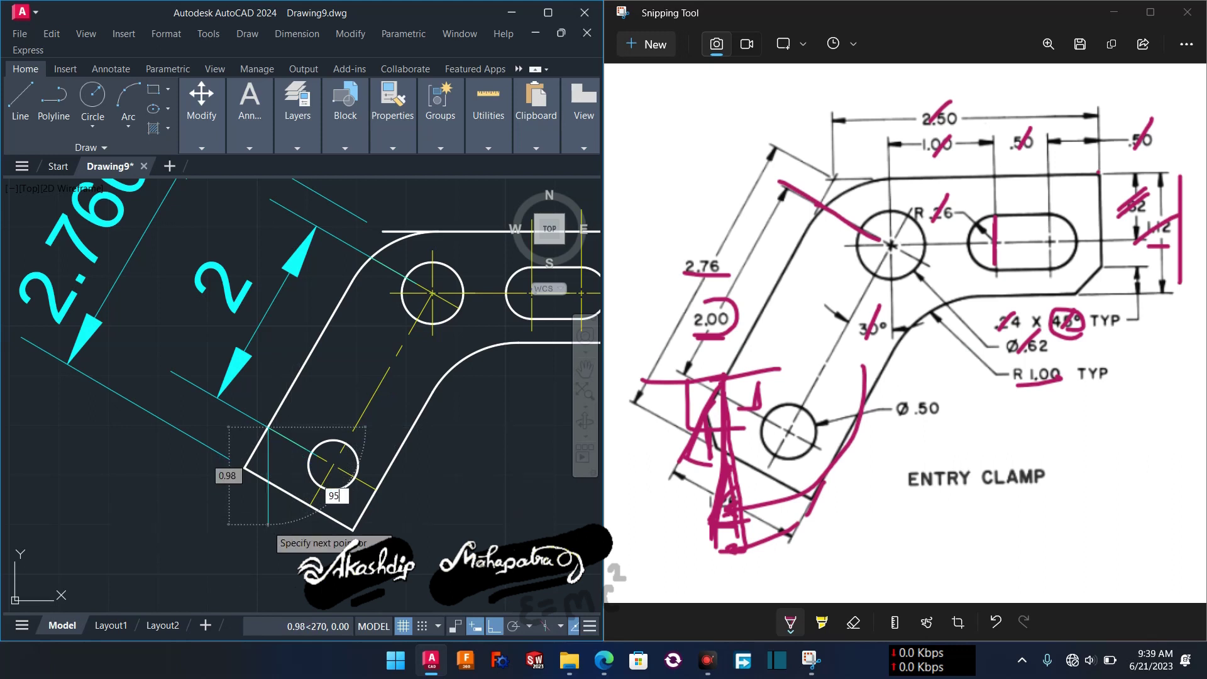
key("Return")
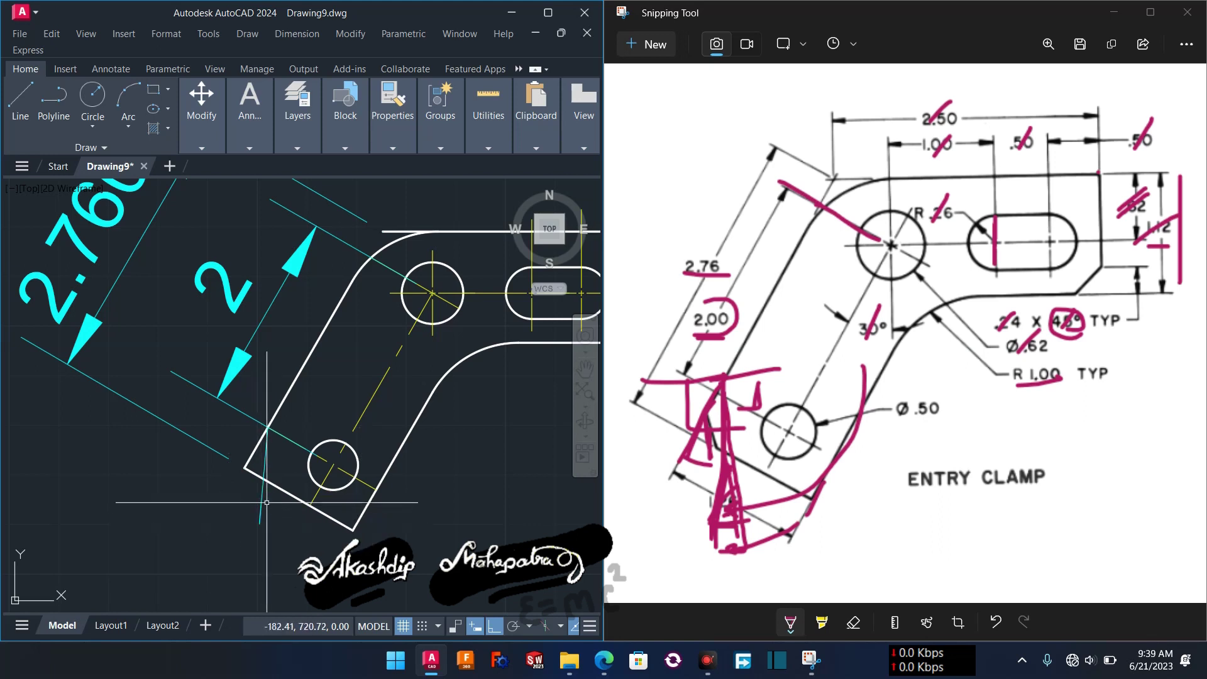
Match the new chamfer line's properties to the arm's white lower end edge.
scroll(277, 525, "up", 2)
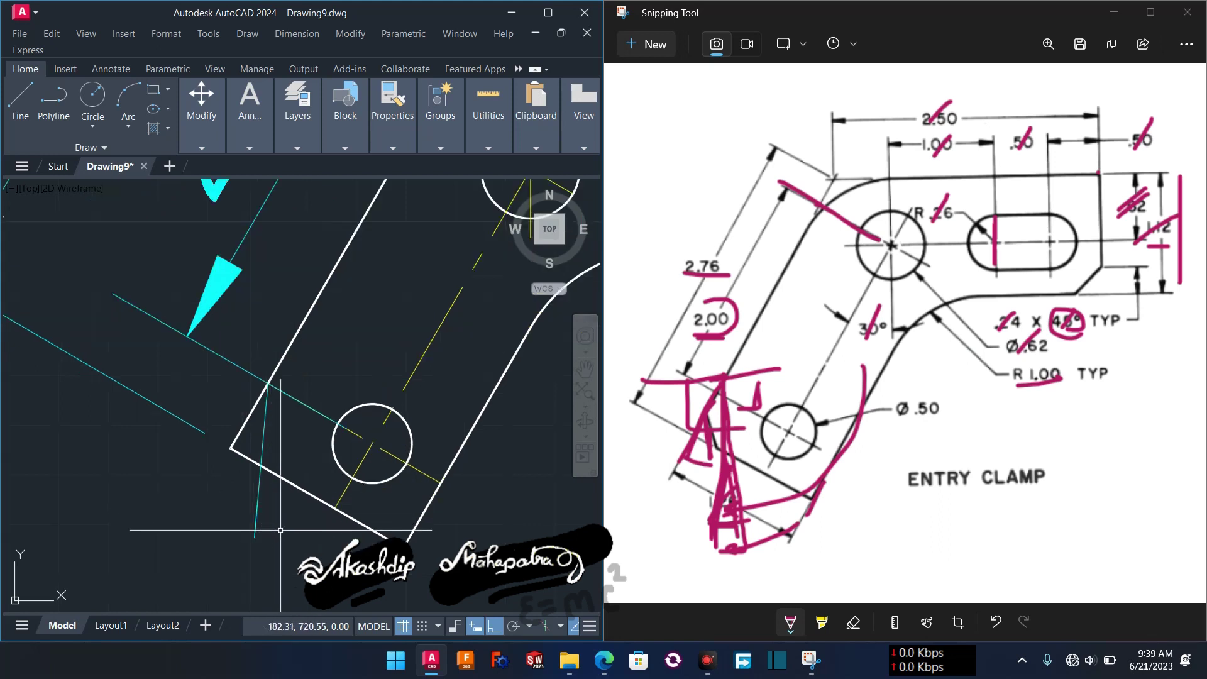
type("ma")
key("Return")
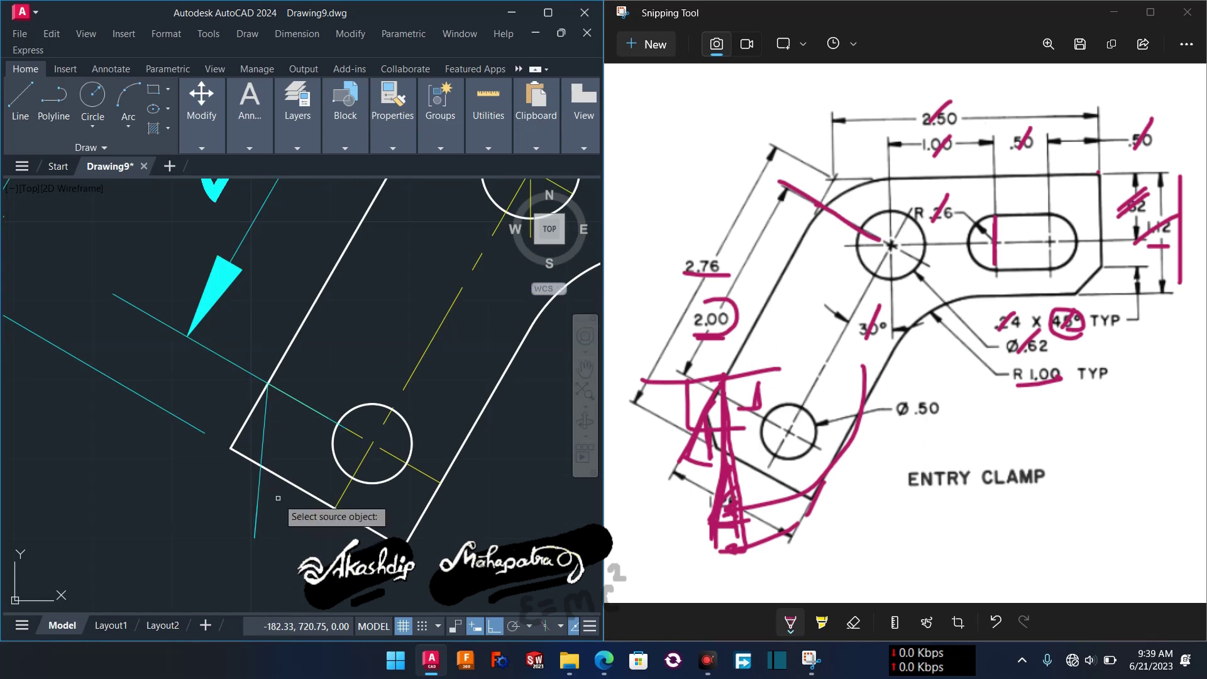
left_click(284, 480)
left_click(264, 442)
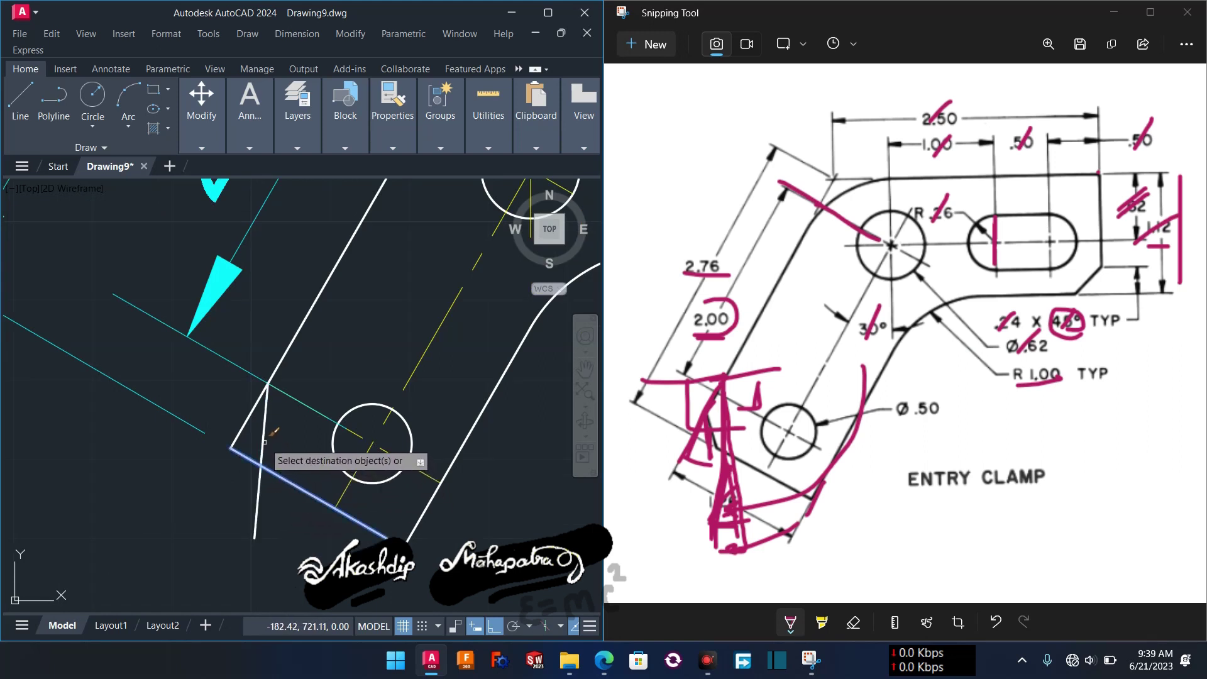
key("Return")
Trim the arm's lower-left corner and the chamfer line's overhang to form the chamfered outline.
type("tr")
key("Return")
left_click_drag(244, 394, 246, 475)
left_click_drag(251, 519, 264, 528)
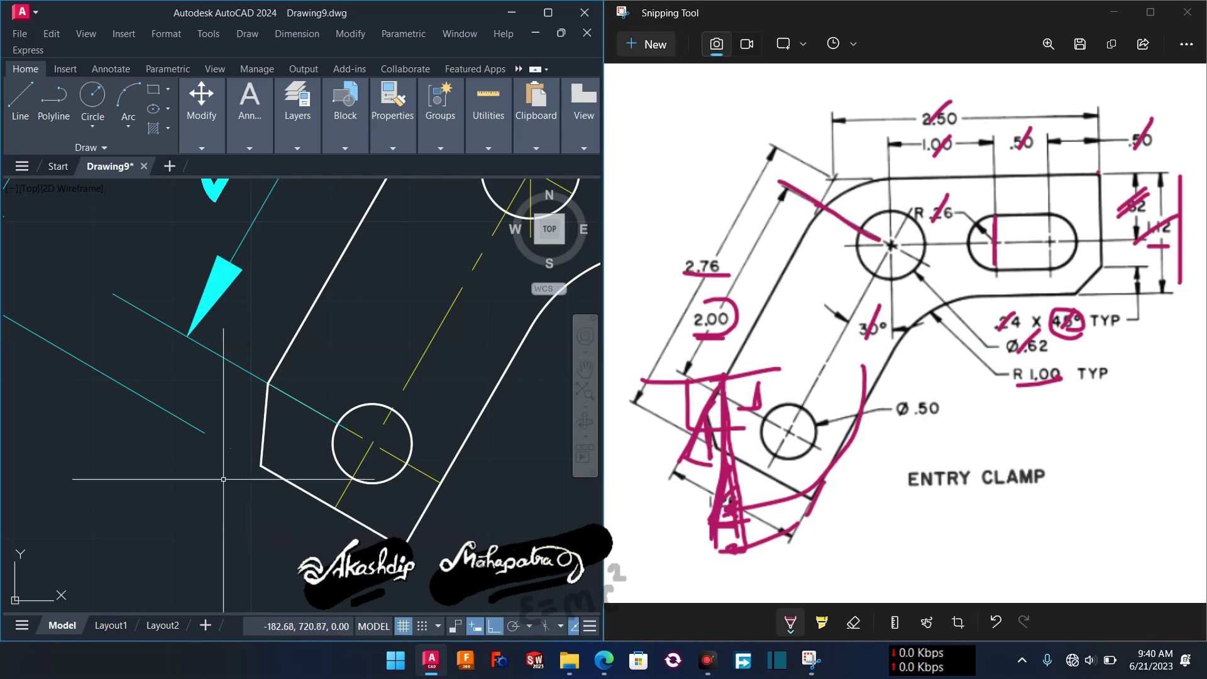
Inspect the clamp's chamfered corner and compare its two aligned dimensions with those on the neighbouring plate drawing.
scroll(233, 446, "up", 2)
scroll(241, 459, "up", 2)
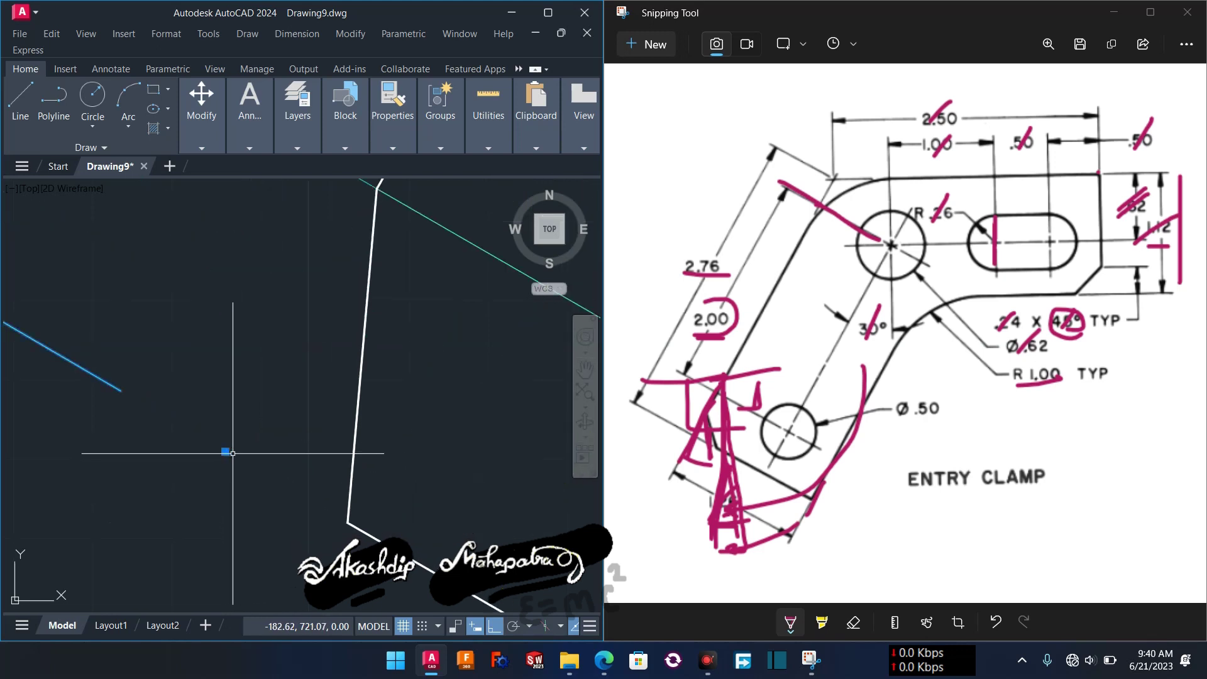
scroll(242, 459, "down", 4)
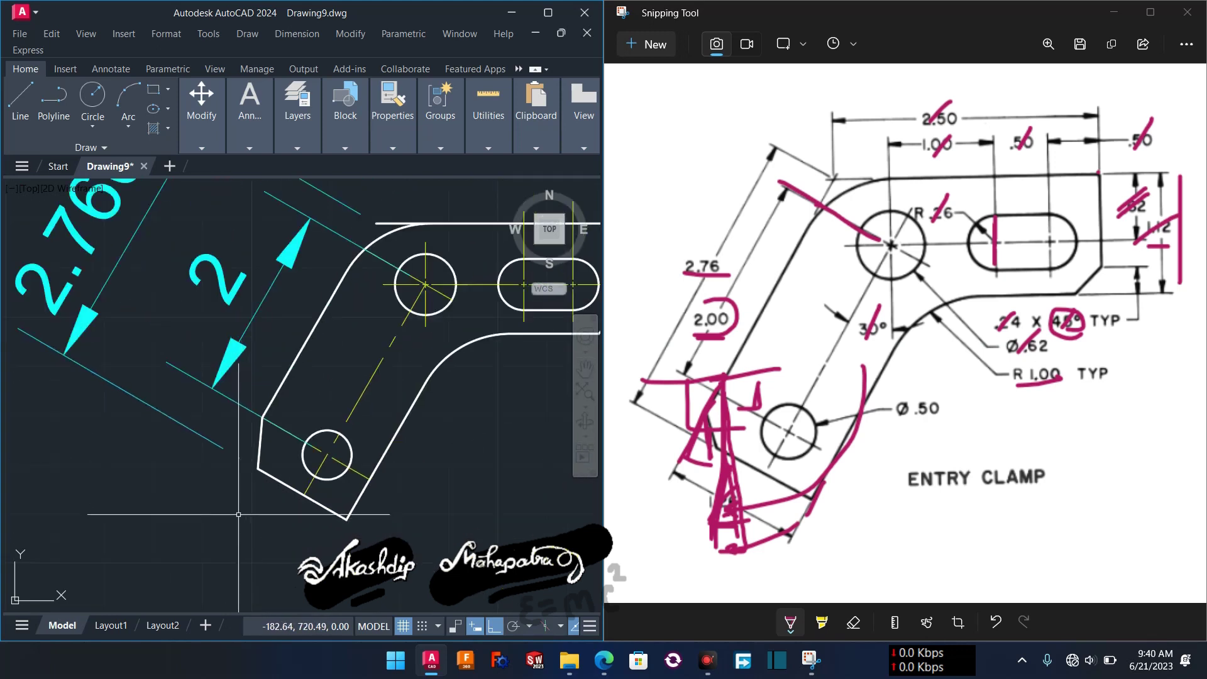
middle_click_drag(291, 517, 275, 520)
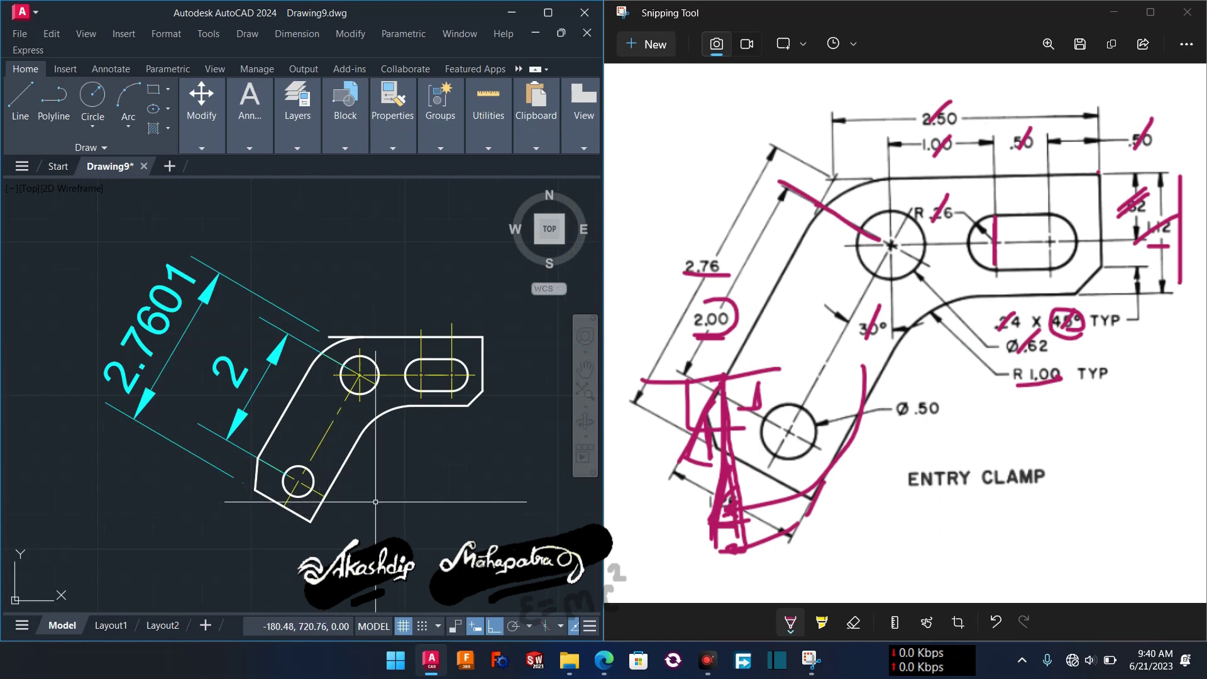
scroll(369, 478, "up", 2)
scroll(327, 428, "down", 2)
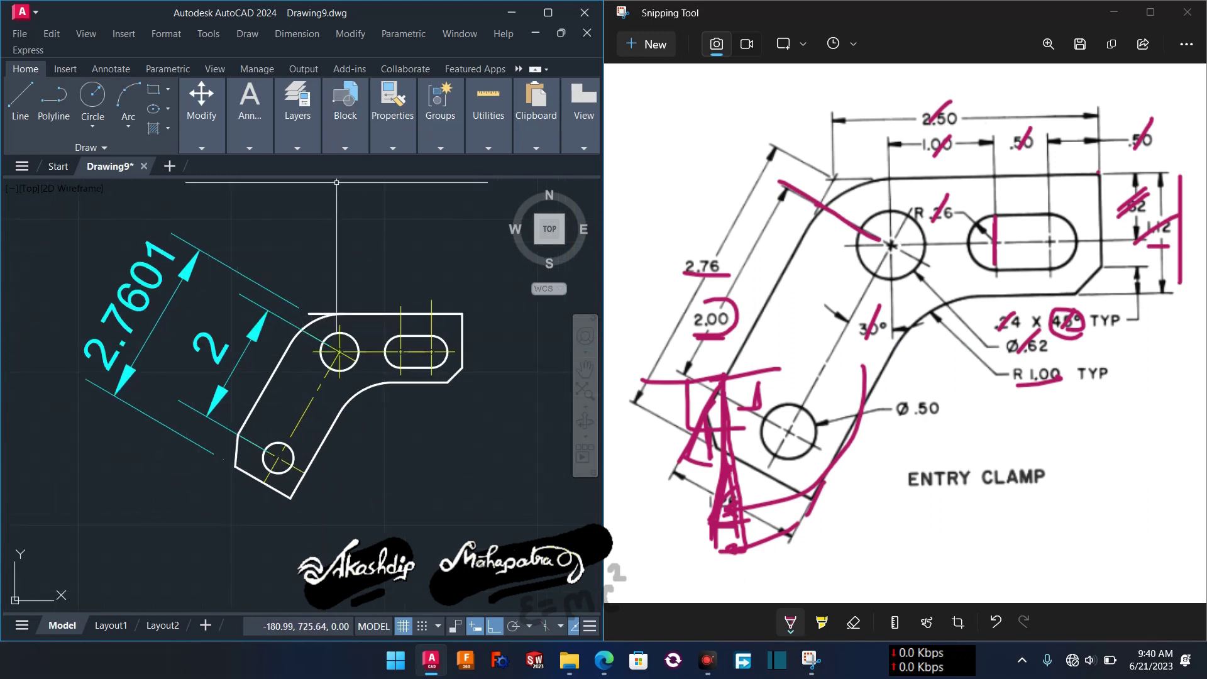
scroll(324, 407, "down", 5)
middle_click_drag(255, 433, 385, 433)
middle_click_drag(169, 458, 396, 413)
middle_click_drag(283, 440, 325, 422)
left_click(186, 311)
left_click(343, 506)
key("Escape")
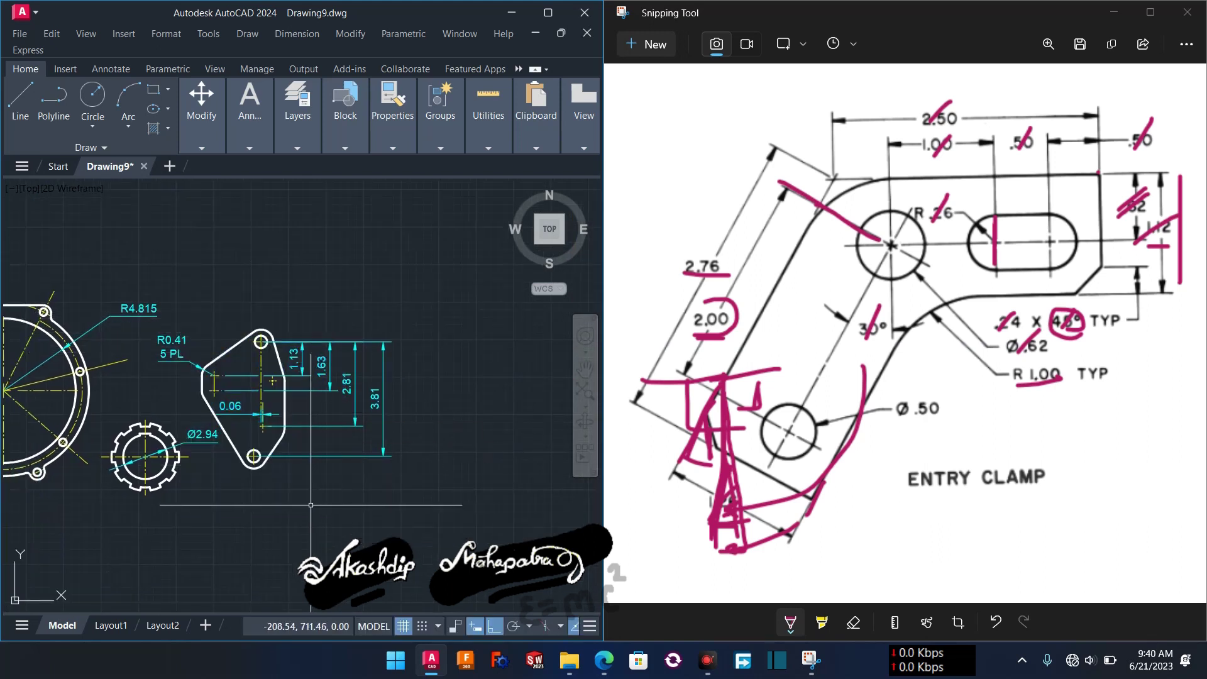
Examine the linear and angular dimensions on the sawtooth plate drawing and compare their size with the clamp's dimensions.
scroll(553, 402, "down", 4)
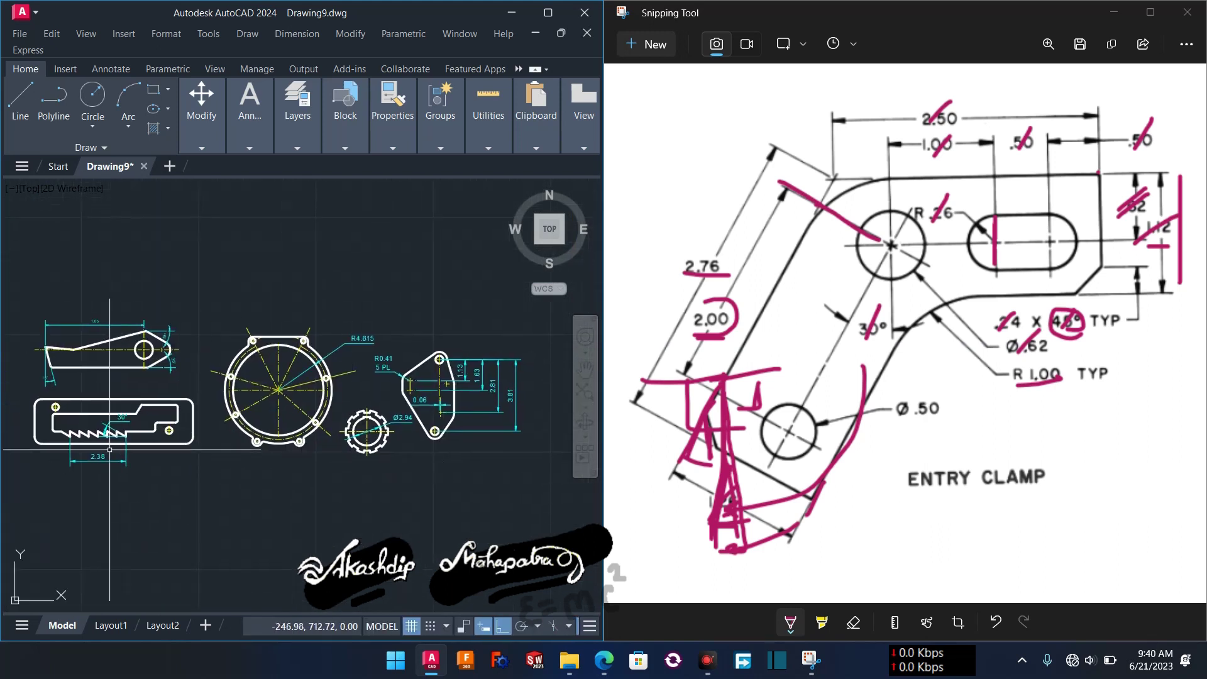
scroll(110, 449, "up", 6)
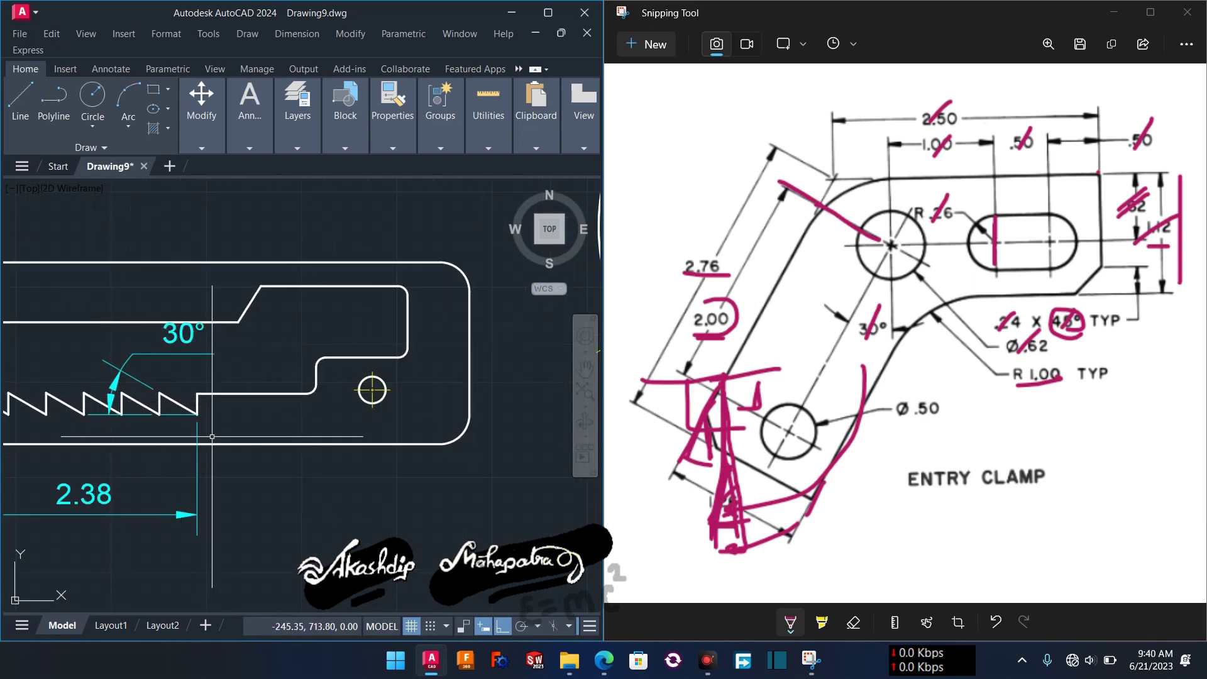
scroll(132, 478, "down", 5)
middle_click_drag(314, 506, 103, 495)
scroll(346, 428, "up", 4)
middle_click_drag(375, 428, 252, 492)
scroll(257, 458, "up", 6)
middle_click_drag(353, 446, 265, 500)
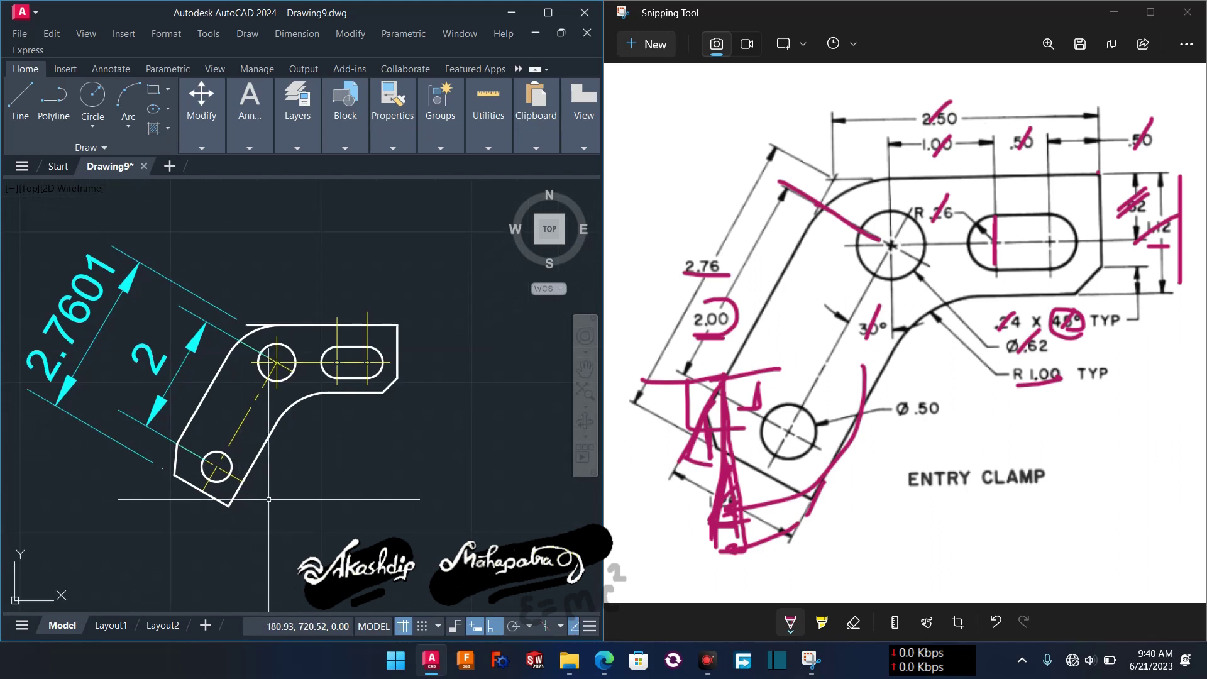